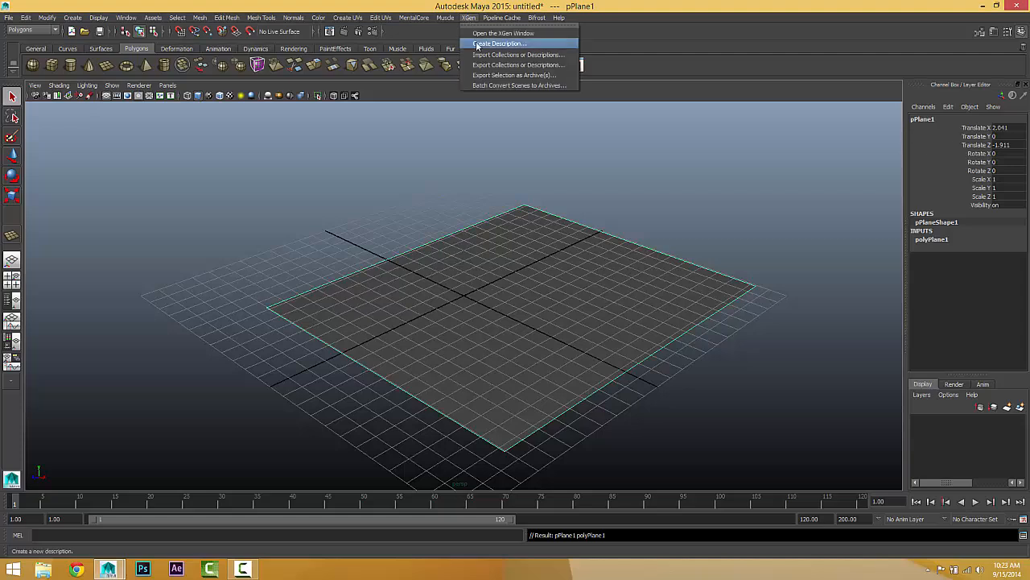
Step: Create an XGen description for the selected plane, using splines generated randomly across the surface and controlled by expression attributes
click(483, 38)
drag(532, 143, 818, 74)
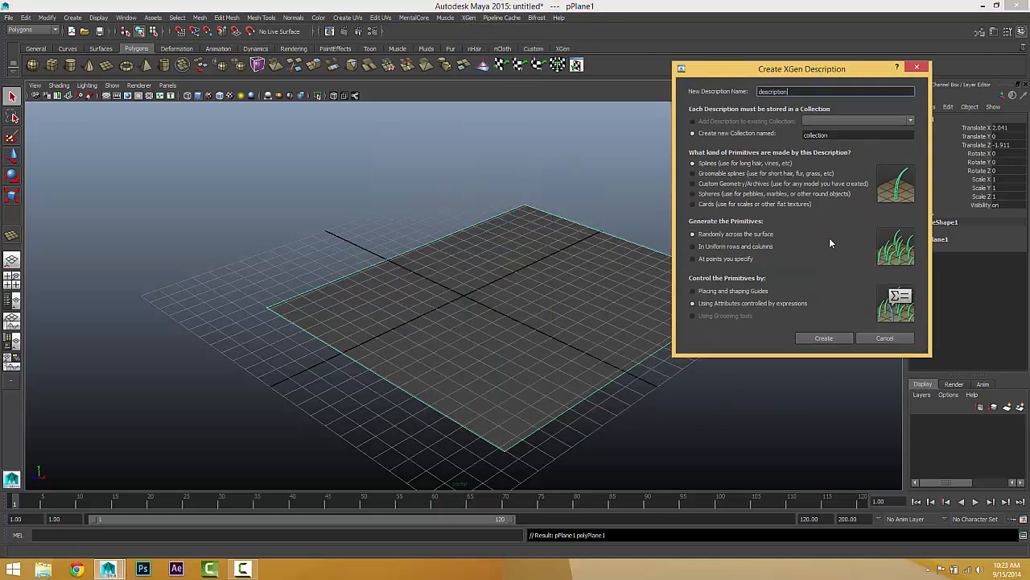
click(832, 337)
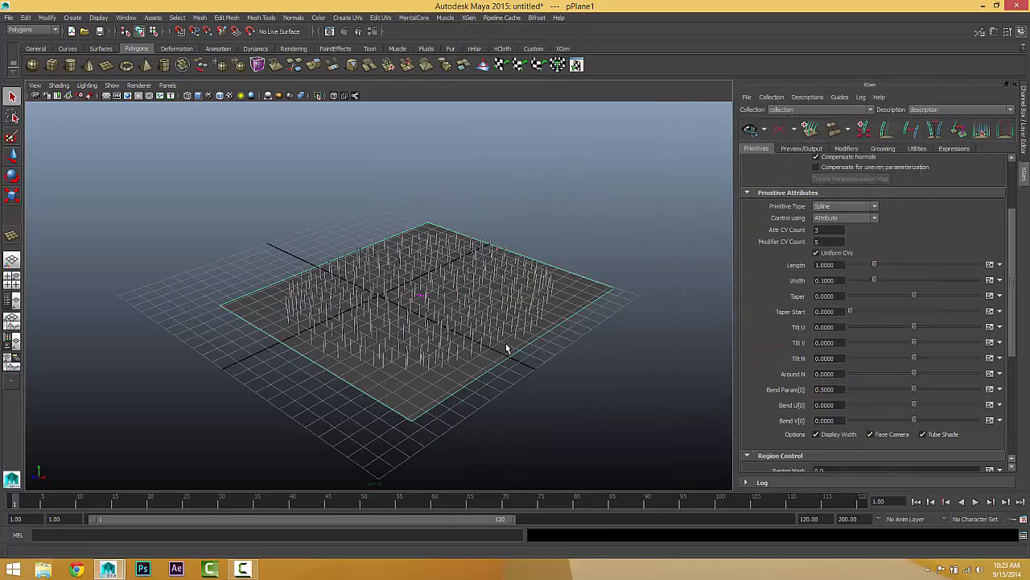
alt+drag(571, 339, 613, 336)
scroll(623, 344, up, 5)
scroll(551, 330, up, 5)
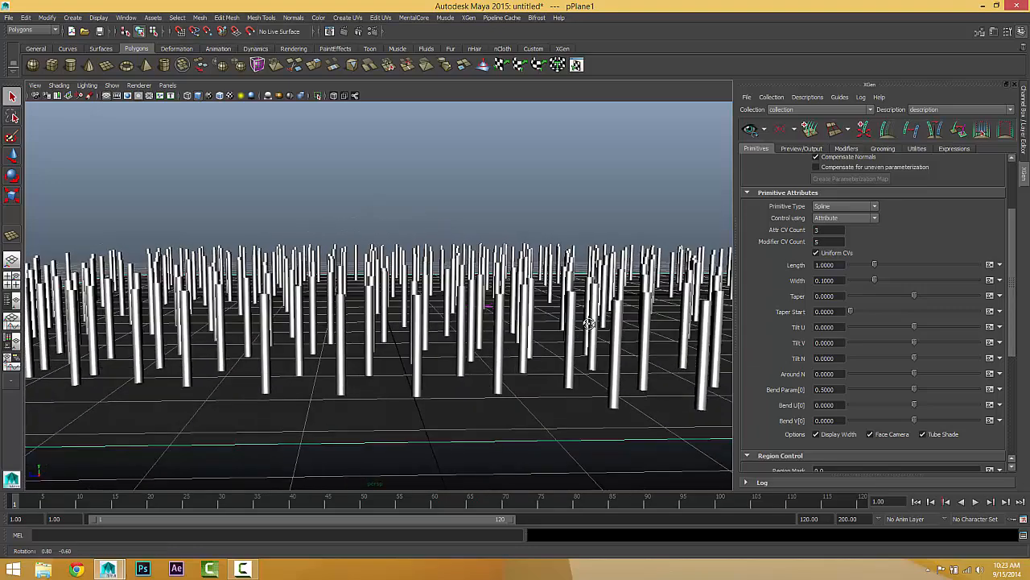
alt+drag(399, 302, 408, 294)
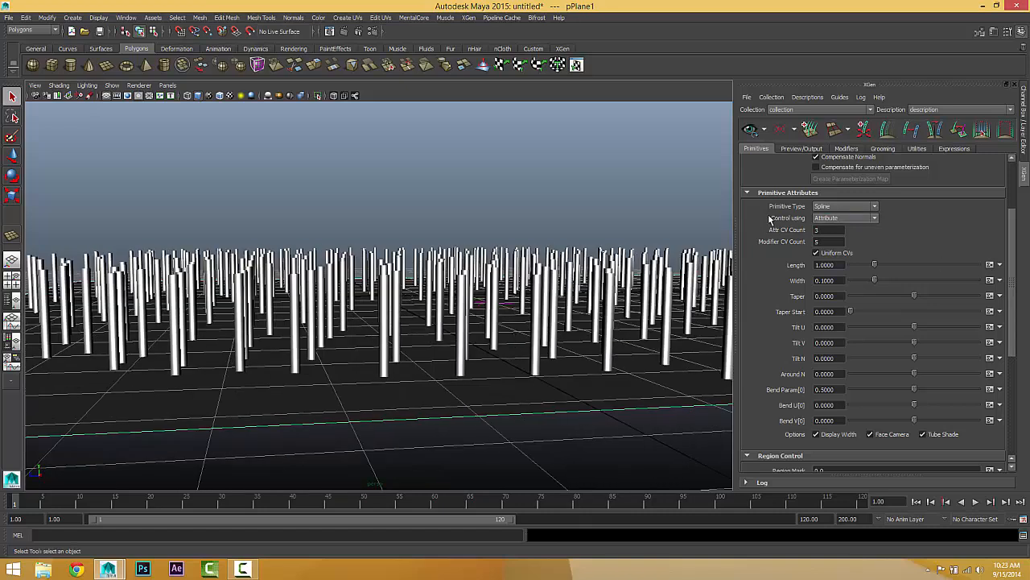
Step: Try the Sphere and Card primitive types and inspect the primitives on the plane
click(842, 208)
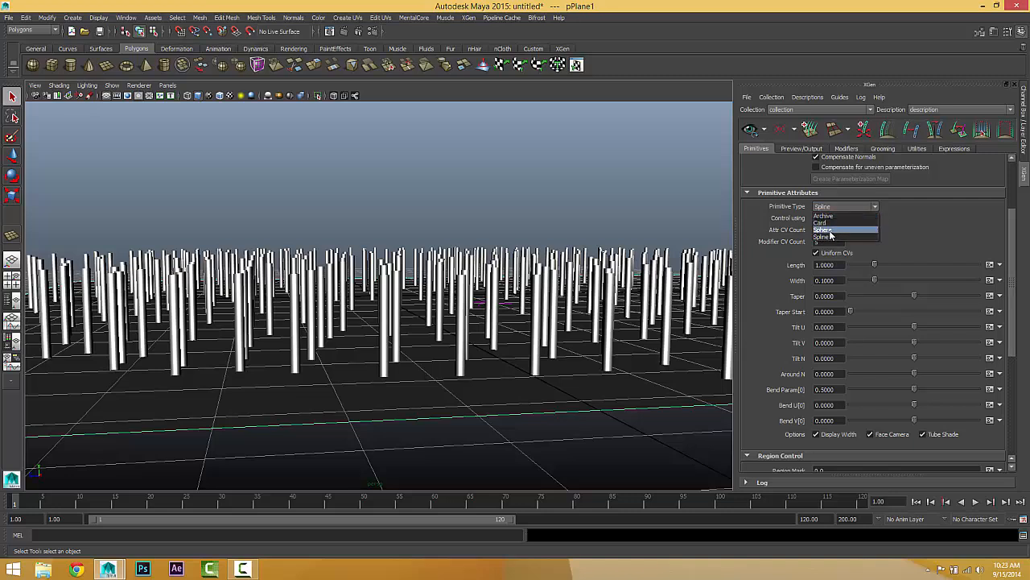
click(823, 230)
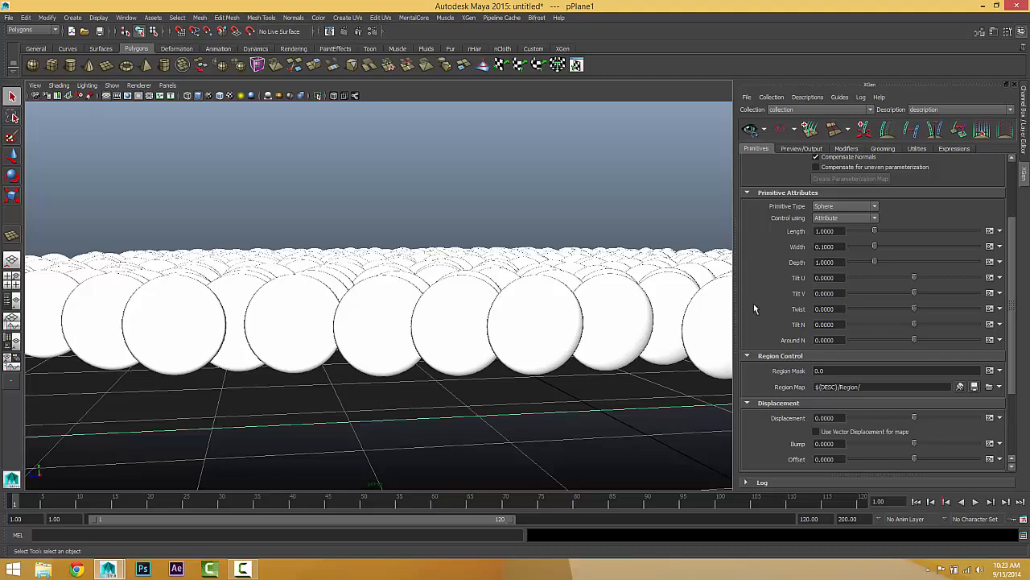
click(845, 207)
click(839, 223)
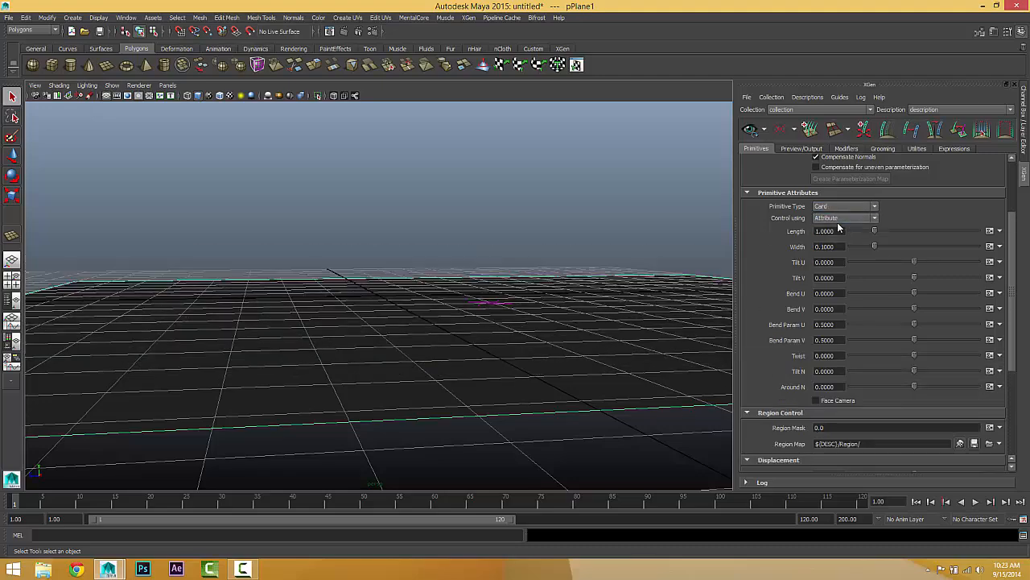
alt+drag(449, 280, 436, 341)
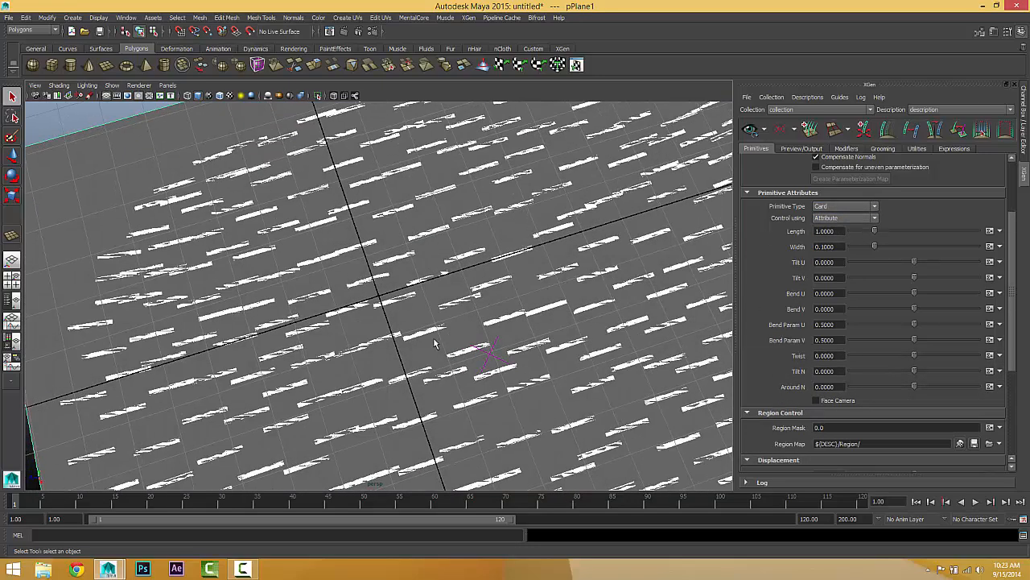
alt+drag(456, 300, 426, 278)
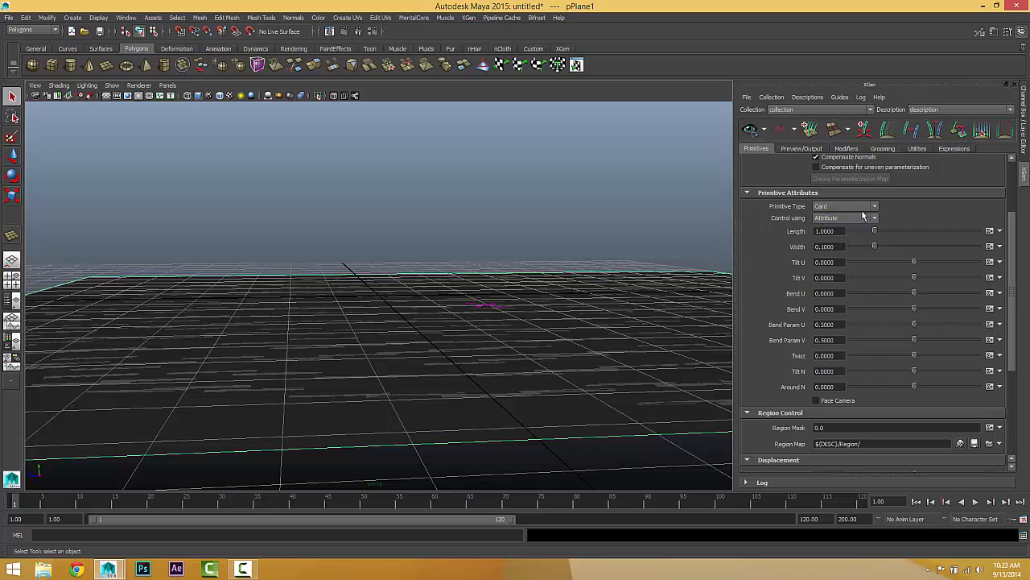
Step: Try the Archive primitive type and look through its archive file settings
click(839, 206)
click(838, 216)
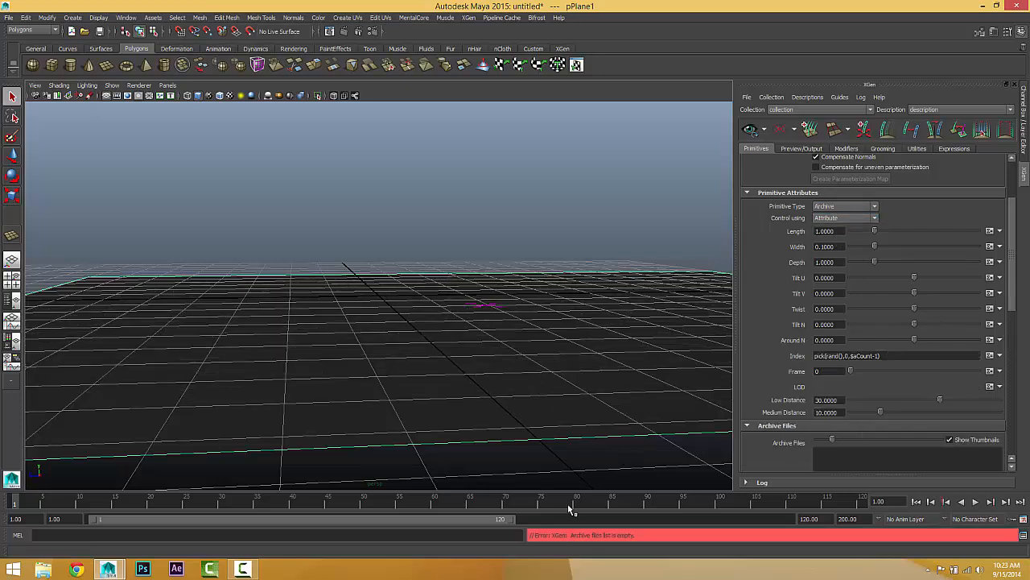
scroll(779, 373, down, 4)
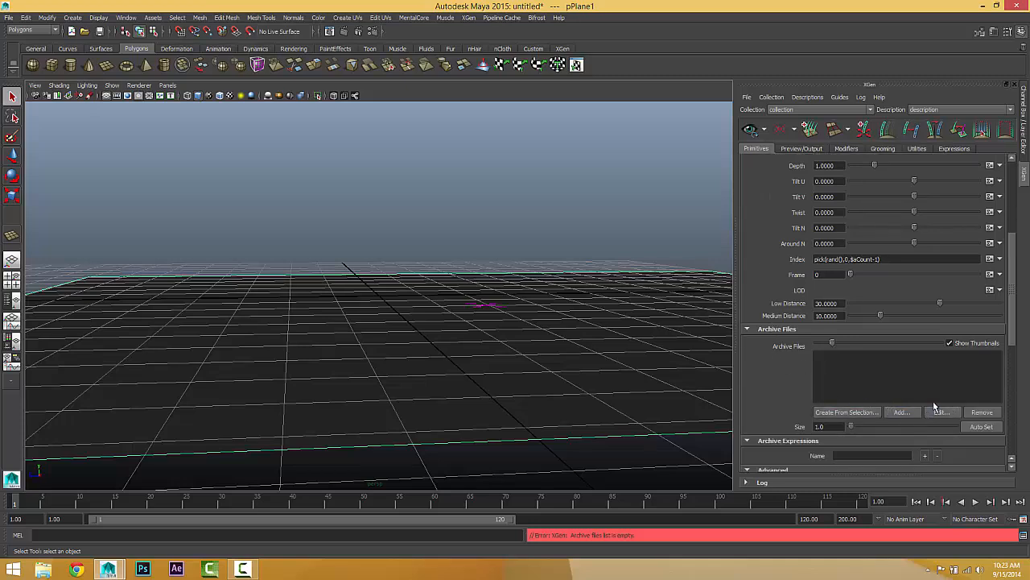
scroll(847, 387, up, 5)
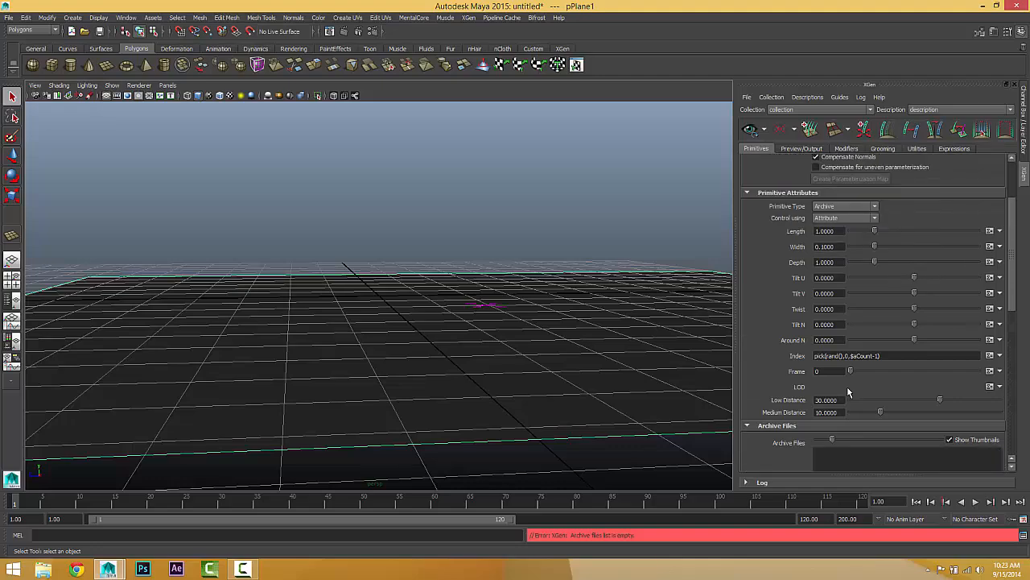
alt+drag(387, 379, 442, 411)
scroll(440, 398, down, 5)
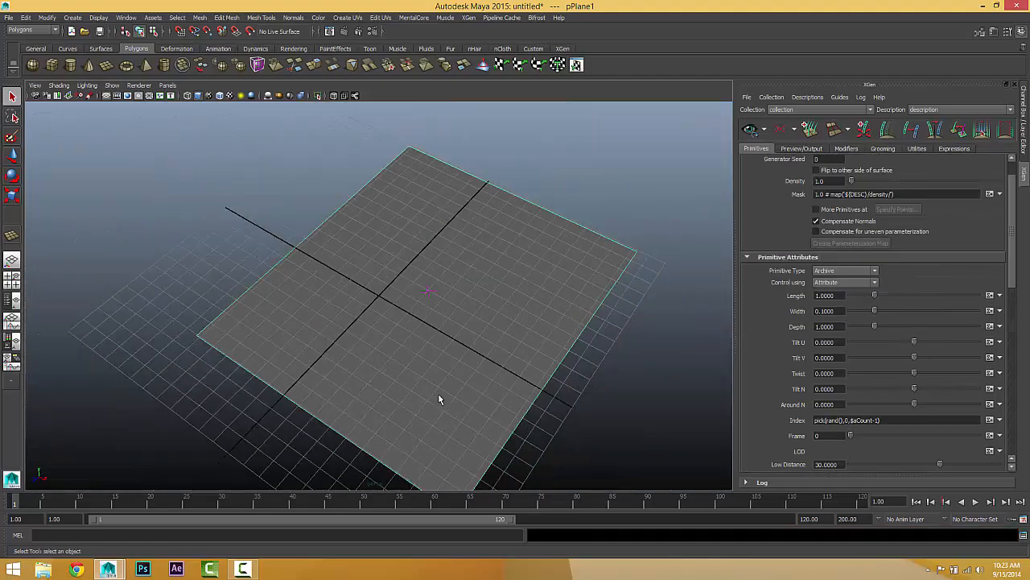
alt+drag(440, 316, 352, 308)
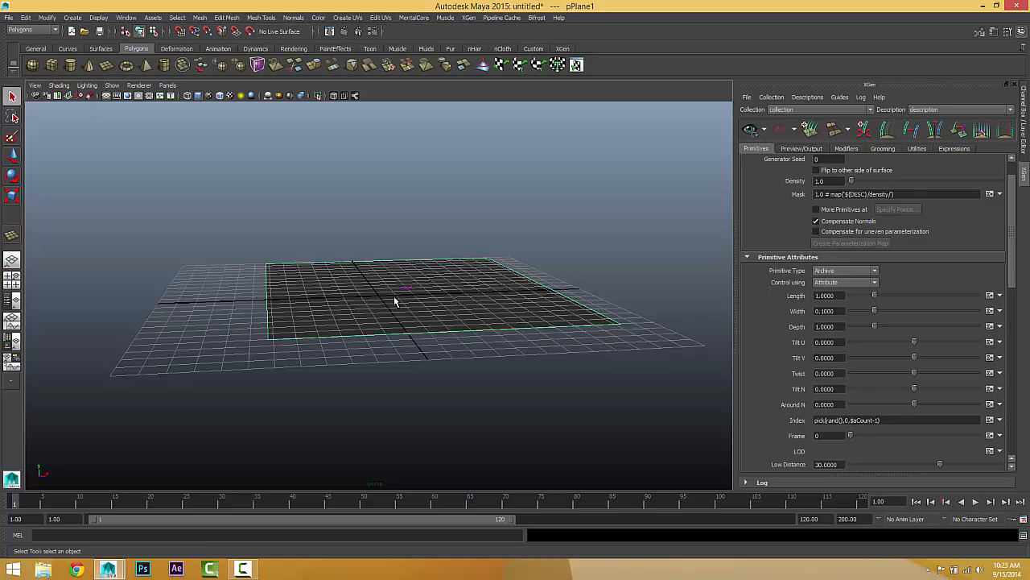
scroll(317, 297, up, 3)
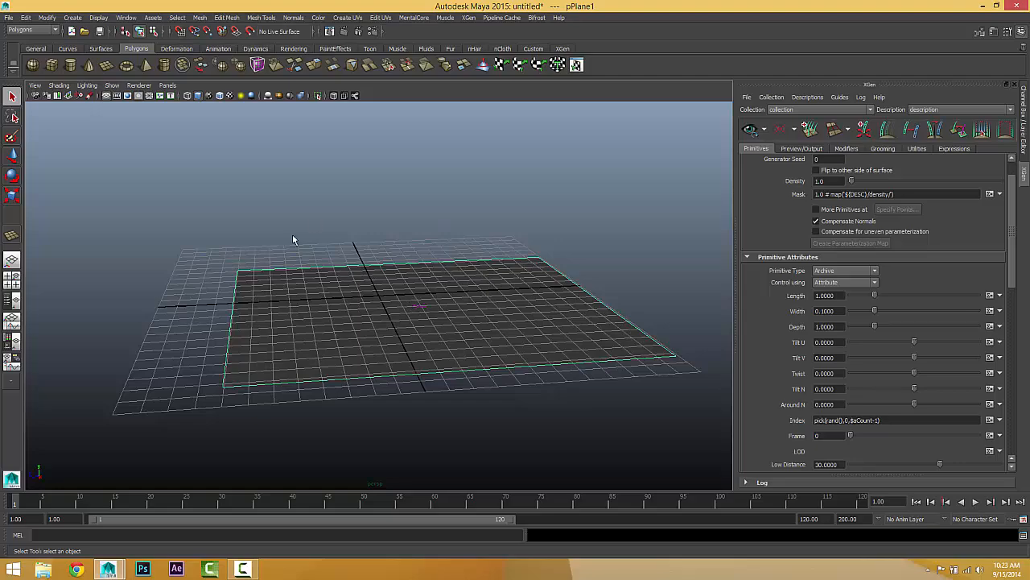
alt+drag(372, 340, 405, 356)
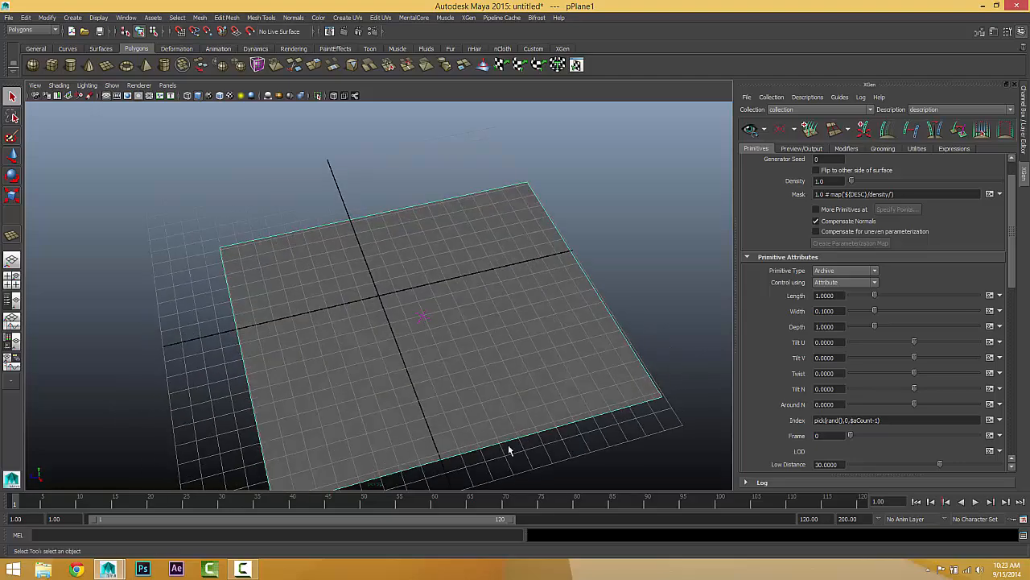
alt+drag(437, 431, 412, 388)
scroll(346, 386, up, 8)
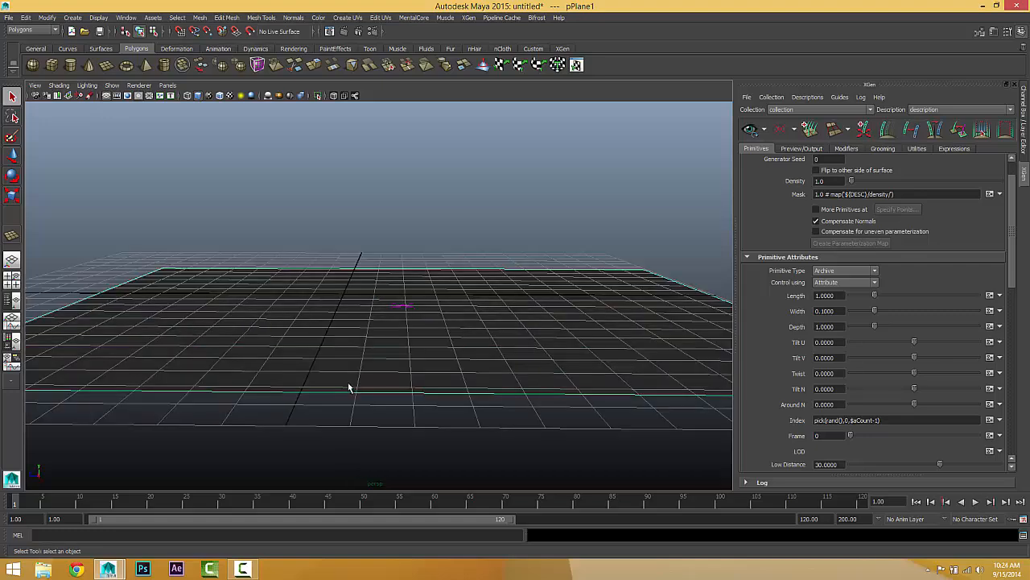
alt+drag(348, 387, 377, 394)
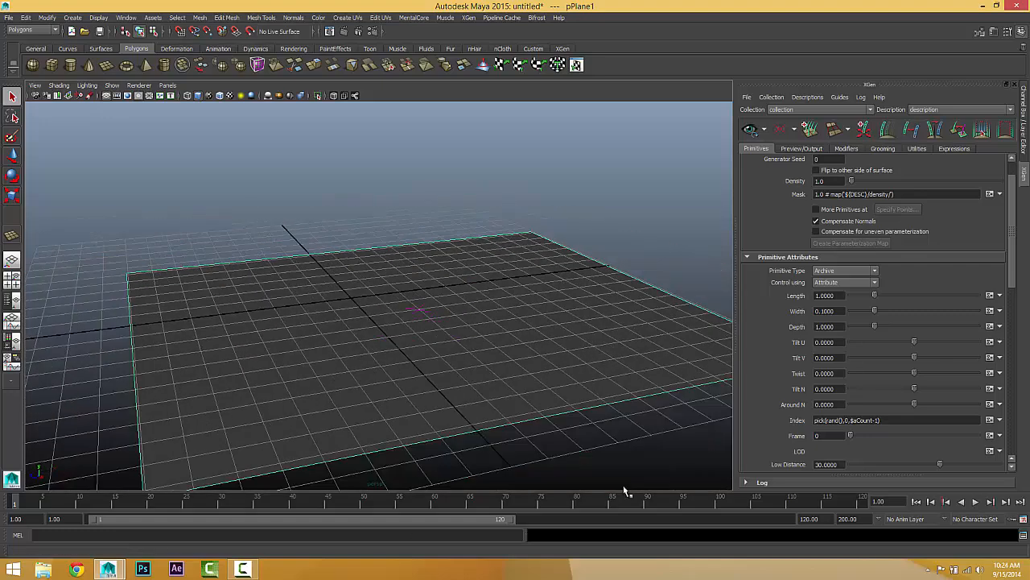
Step: Set the primitive type back to Spline
scroll(804, 288, up, 2)
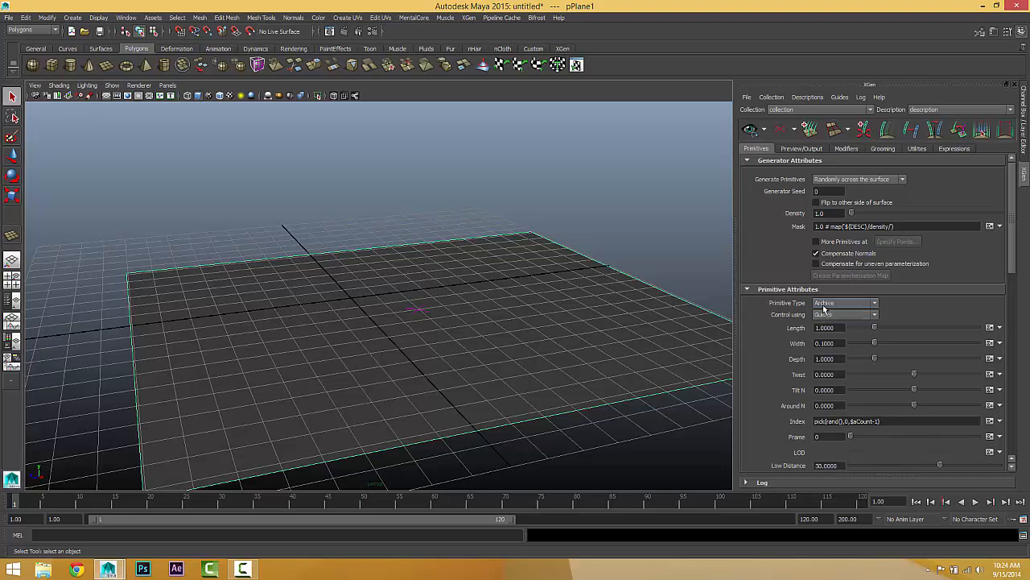
click(827, 304)
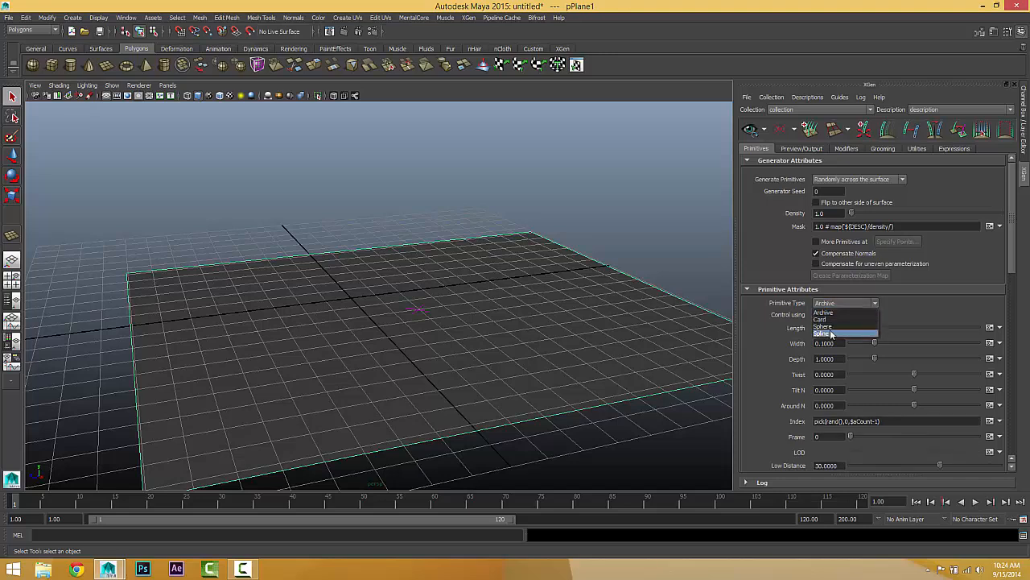
click(830, 331)
scroll(778, 326, down, 4)
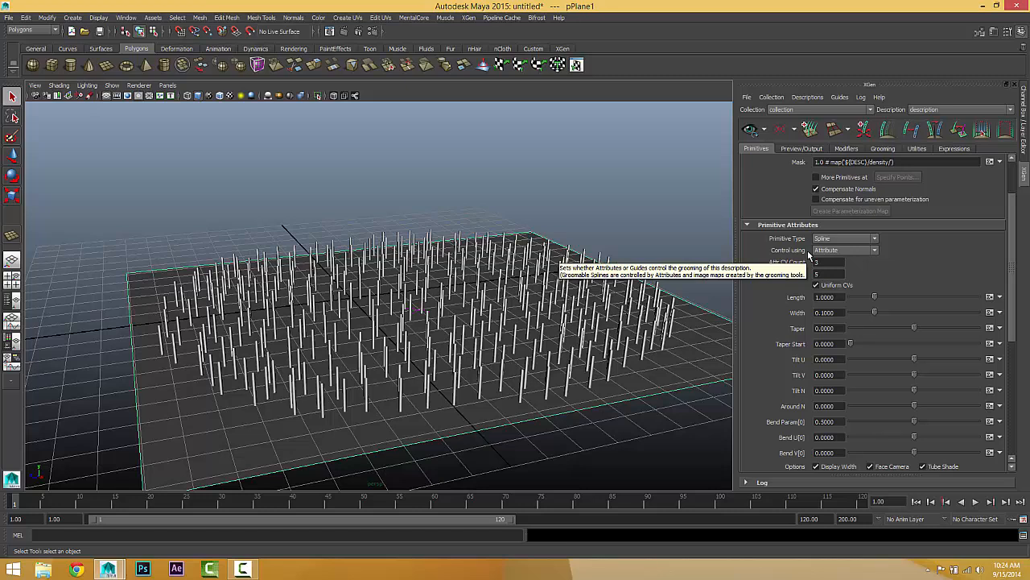
Step: Try controlling the splines with Guides, and return the control method to Attribute
click(829, 249)
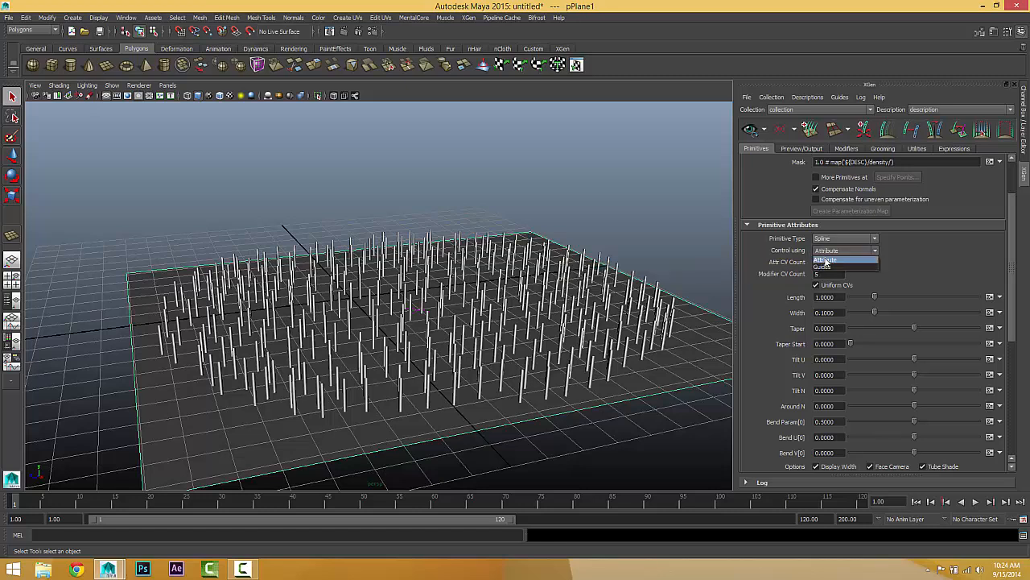
click(825, 262)
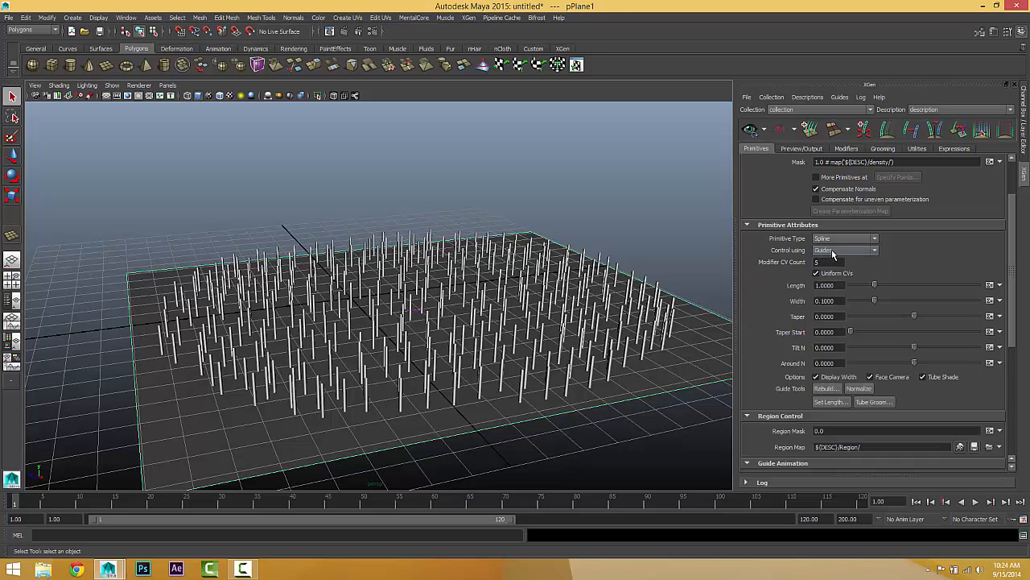
click(833, 255)
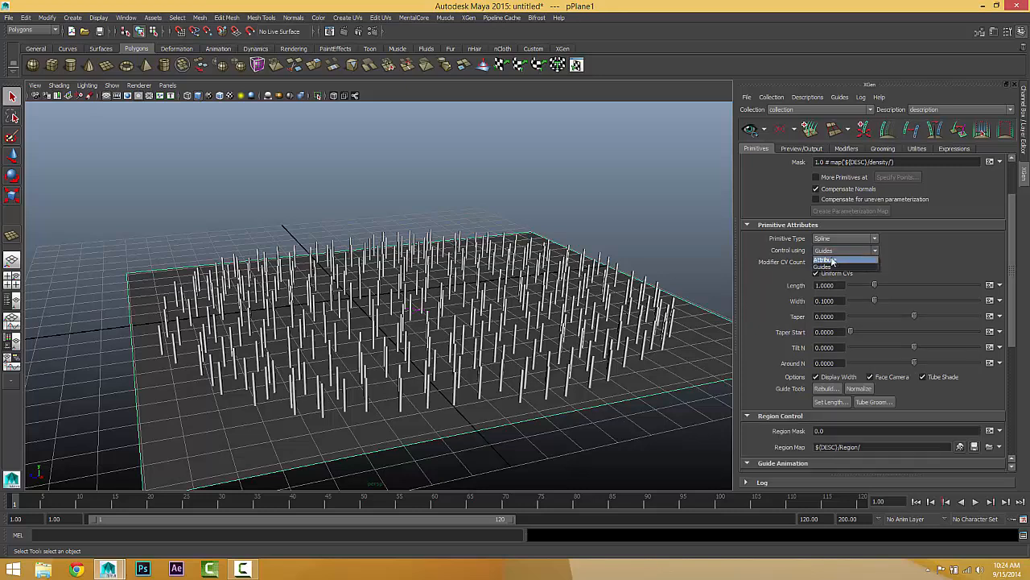
click(834, 261)
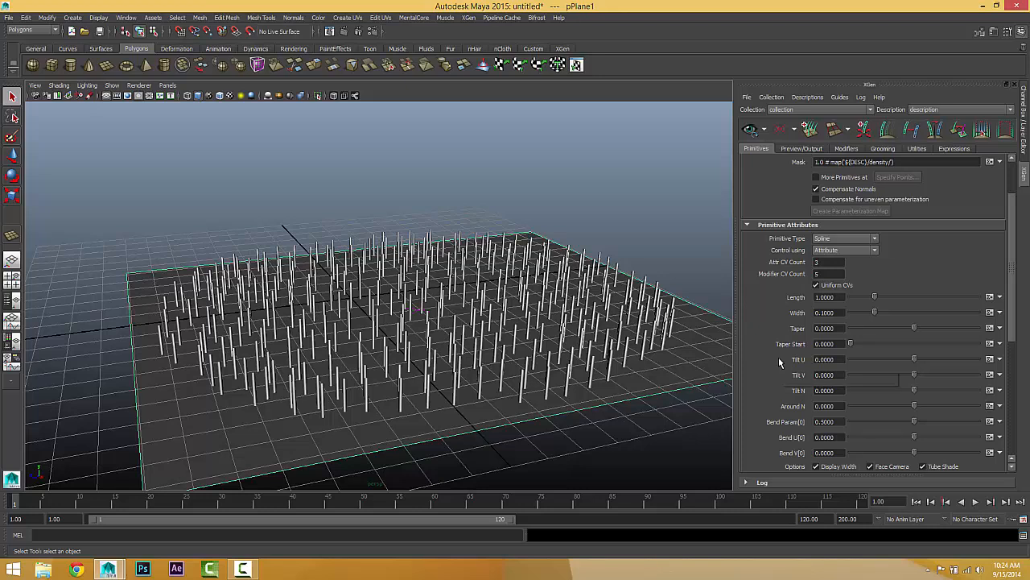
Step: Try a spline length of 100 and inspect the full height of the splines
double_click(821, 262)
scroll(825, 435, down, 3)
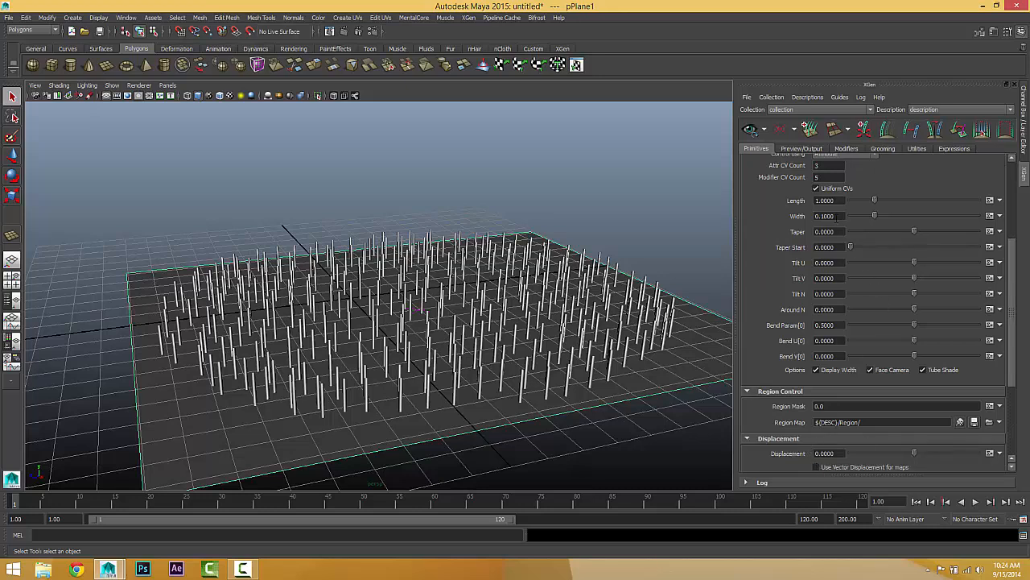
double_click(828, 200)
drag(875, 200, 710, 198)
text(1)
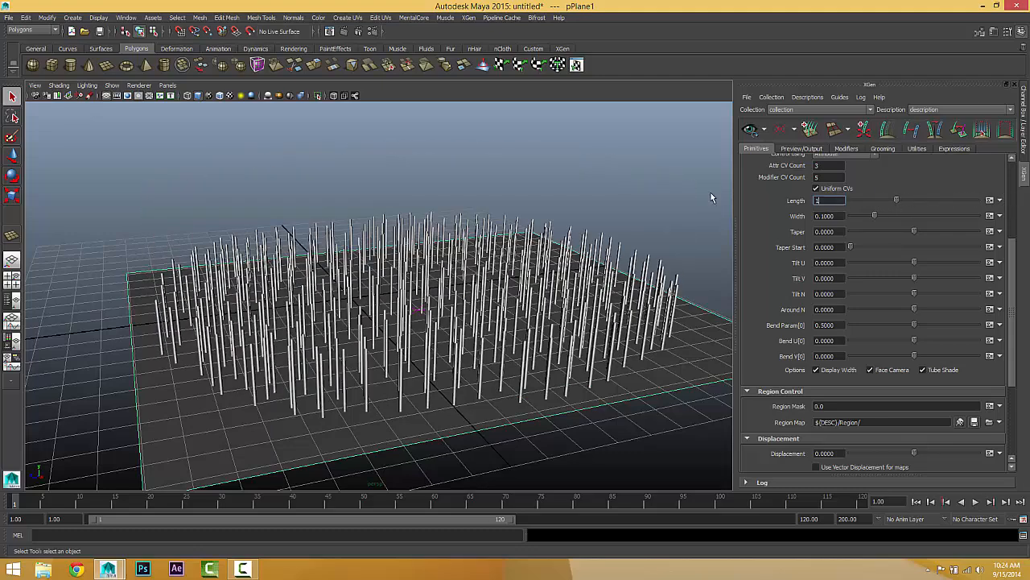
text(00)
key(Return)
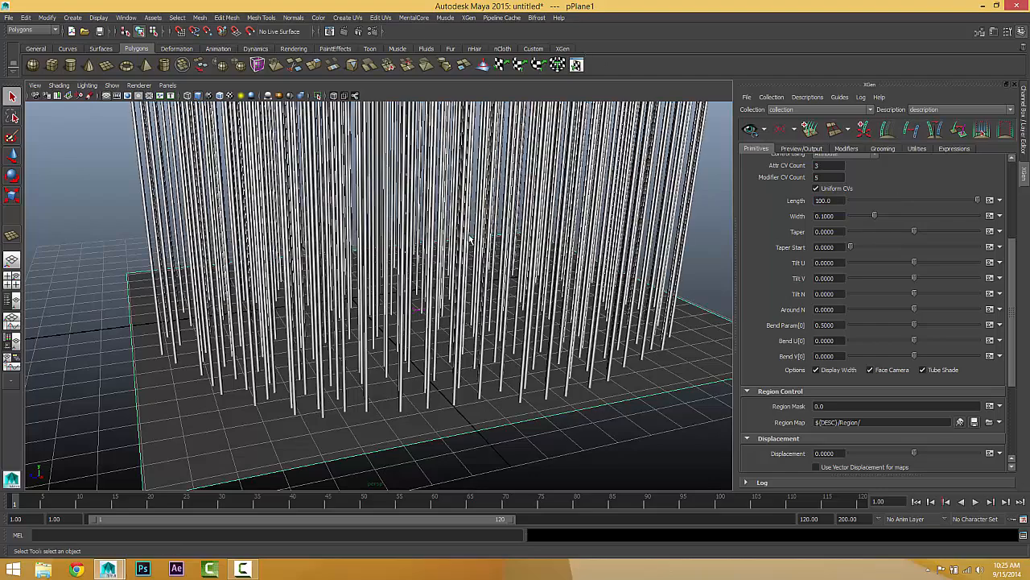
alt+drag(469, 238, 465, 465)
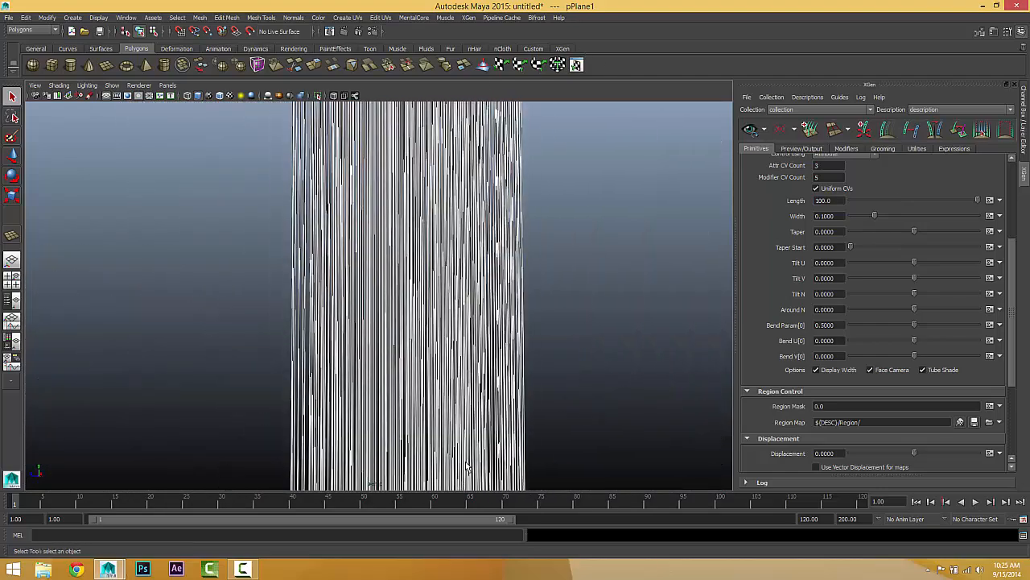
scroll(466, 465, down, 5)
alt+middle_drag(402, 193, 436, 346)
scroll(435, 338, down, 10)
alt+middle_drag(432, 301, 384, 260)
scroll(444, 350, up, 6)
Step: Set the spline length to 10
drag(837, 201, 802, 203)
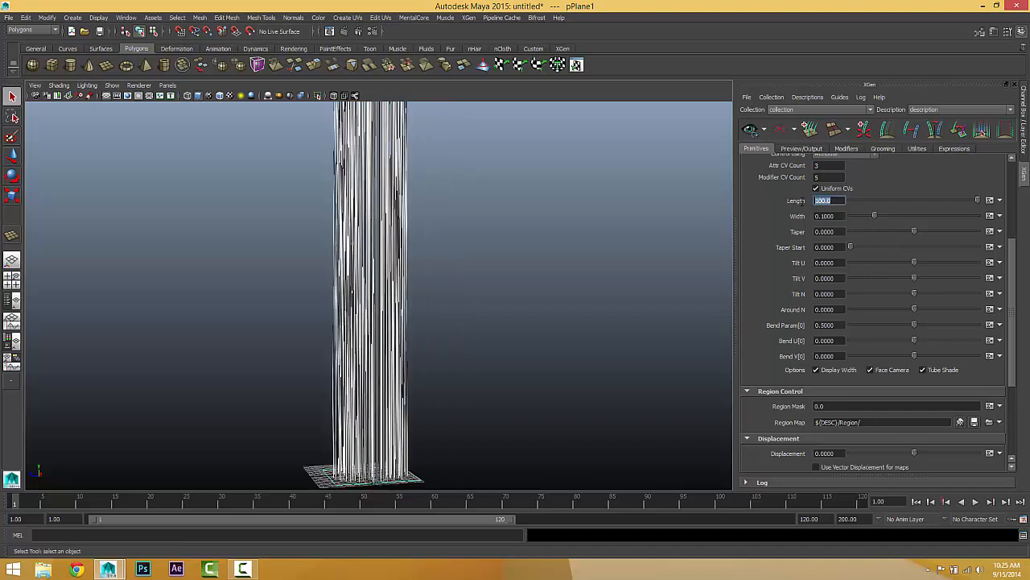
text(10)
key(Return)
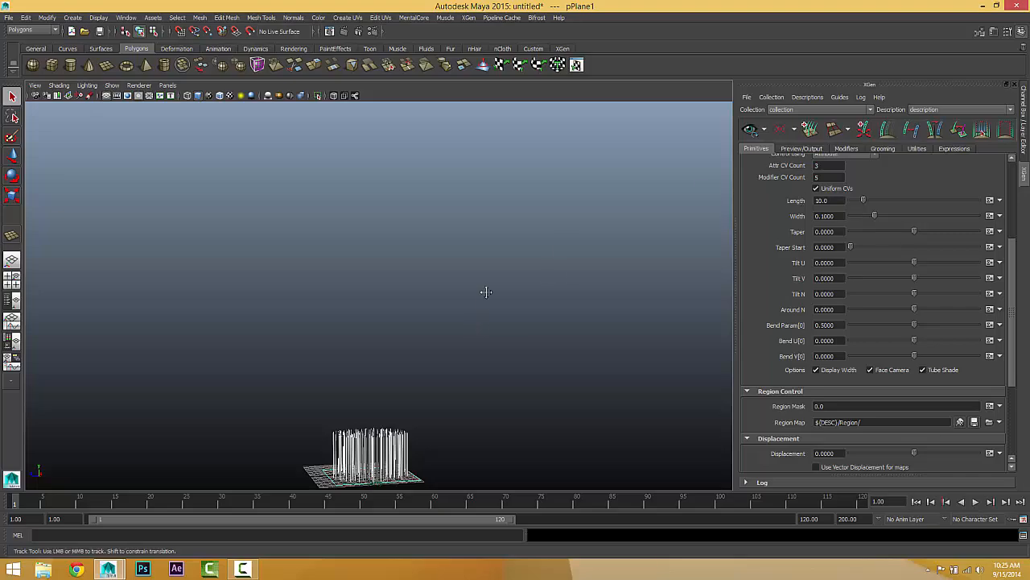
scroll(460, 282, up, 7)
alt+middle_drag(486, 292, 456, 135)
alt+drag(425, 197, 416, 196)
alt+right_drag(416, 195, 588, 194)
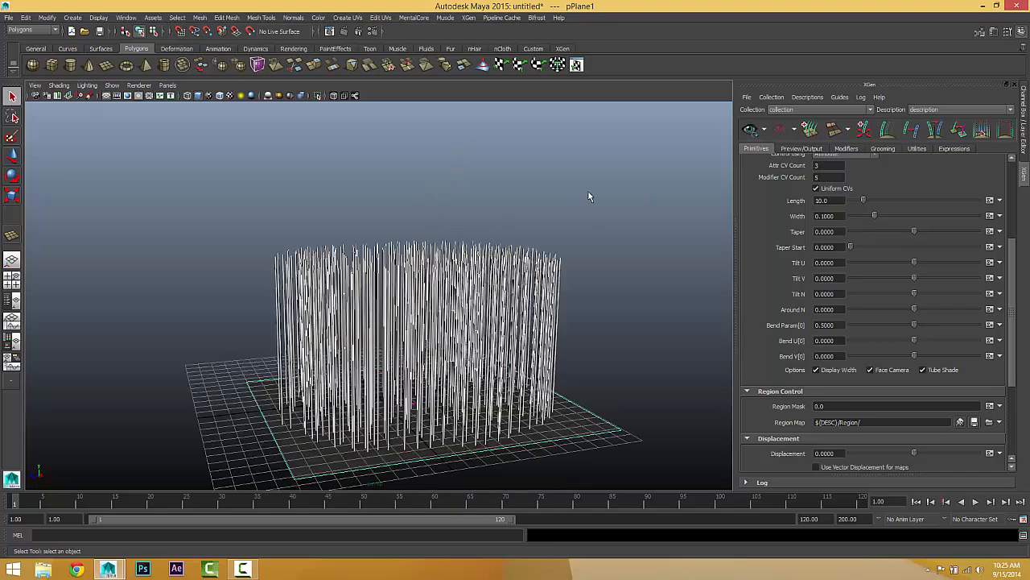
Step: Try the expression $a=rand{1,5} for the spline length
click(989, 202)
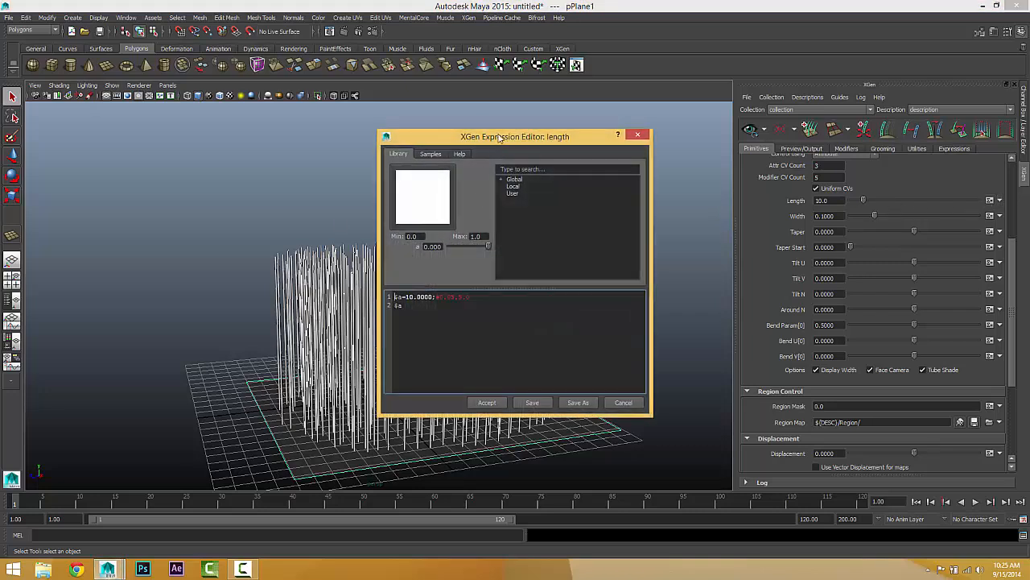
drag(499, 137, 505, 110)
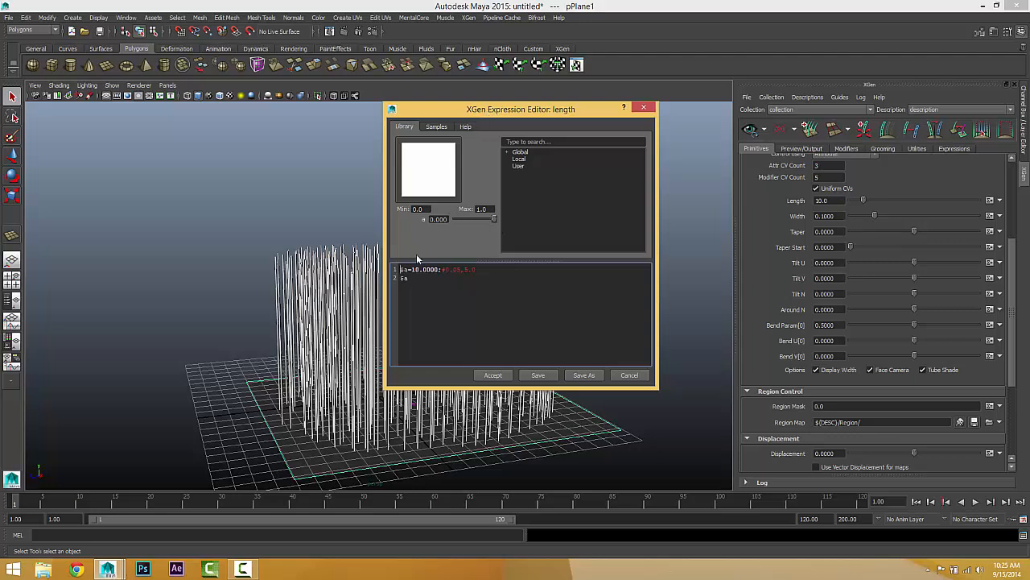
drag(400, 270, 440, 269)
drag(519, 110, 682, 98)
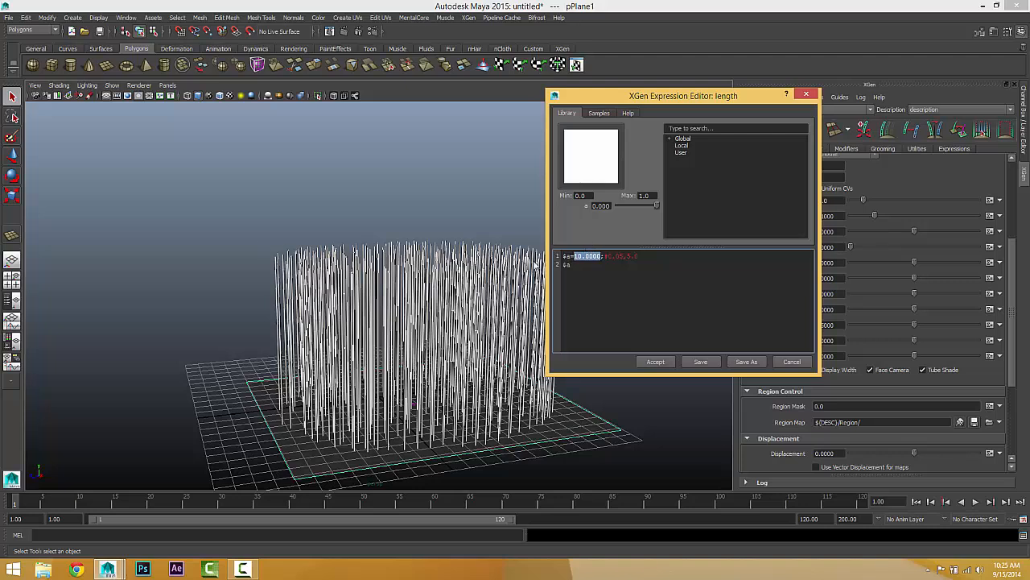
click(577, 256)
drag(574, 256, 601, 256)
text(rand)
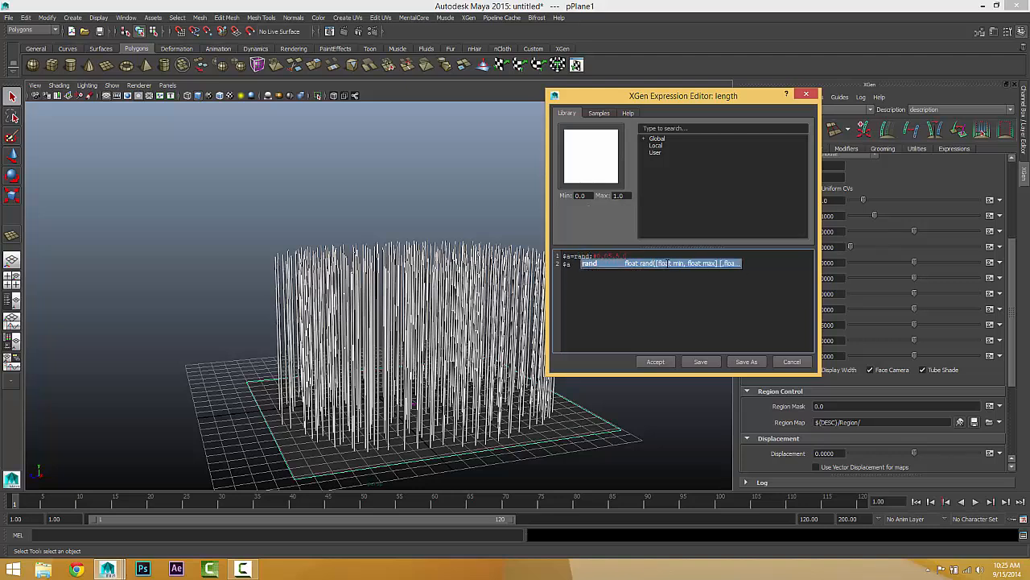
key(Escape)
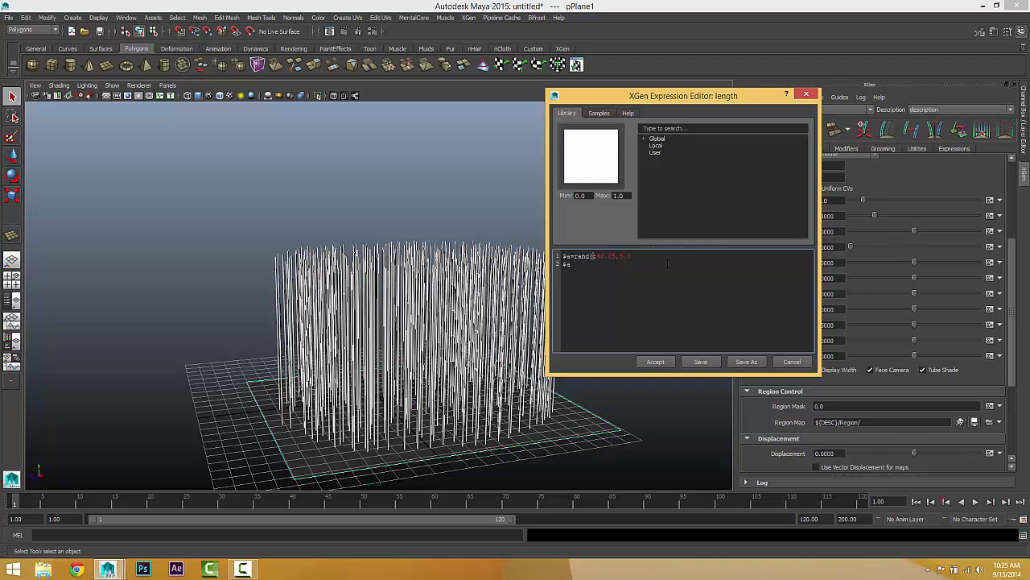
text((1,5);)
click(655, 361)
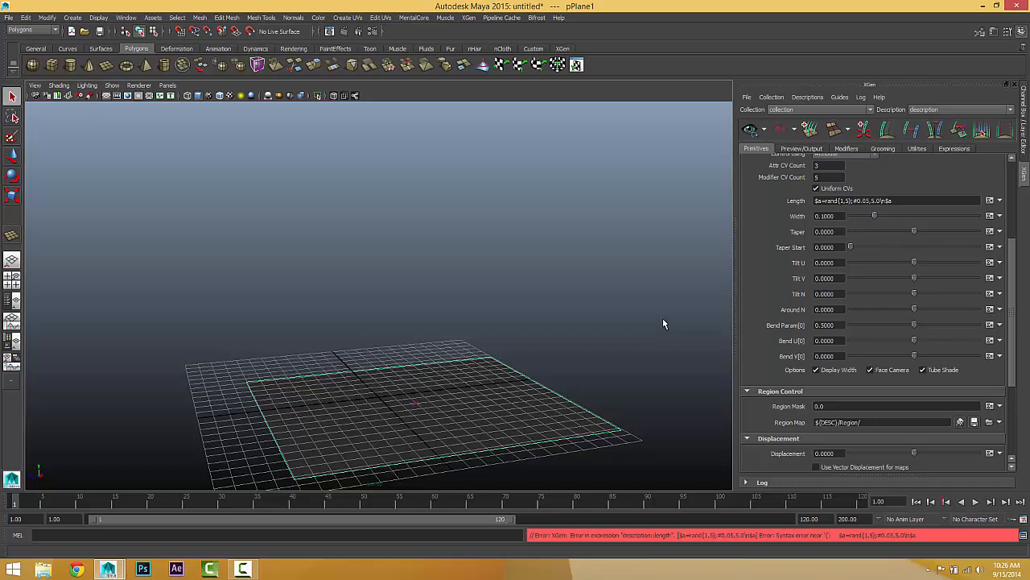
Step: Try decimal limits in the length expression, as $a=rand{1.0,5.0}
click(990, 200)
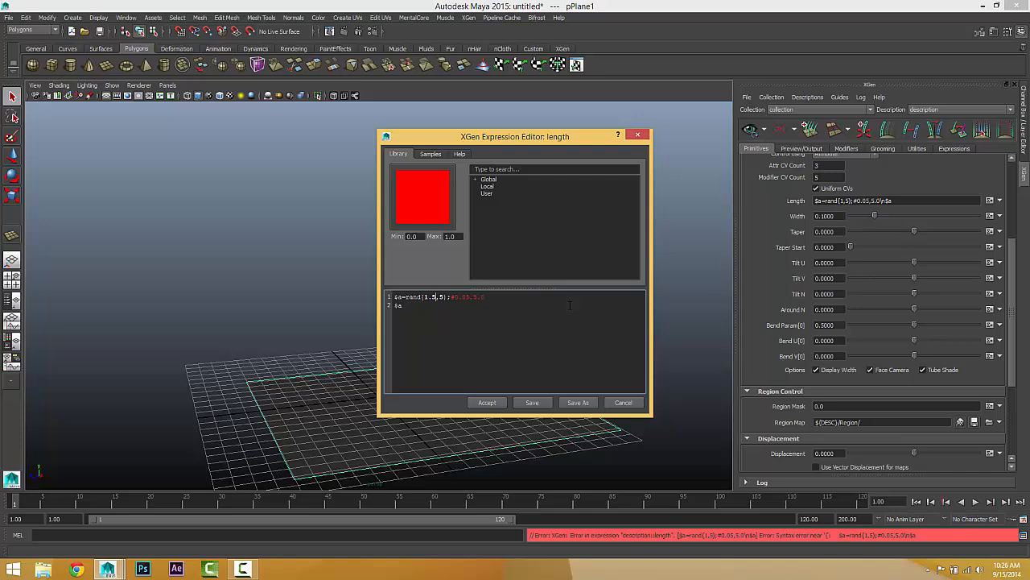
key(BackSpace)
text(0)
text();#)
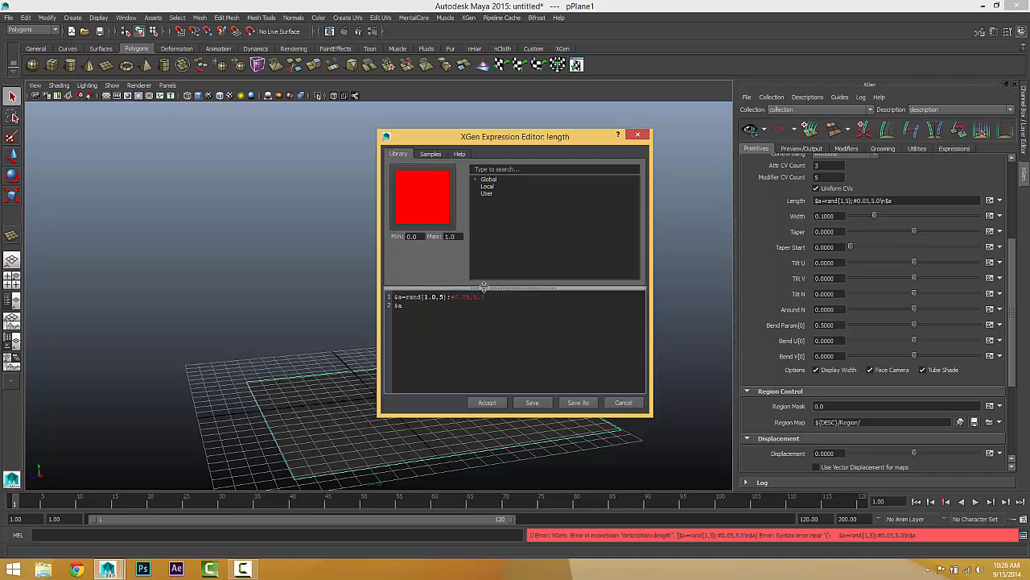
text(0)
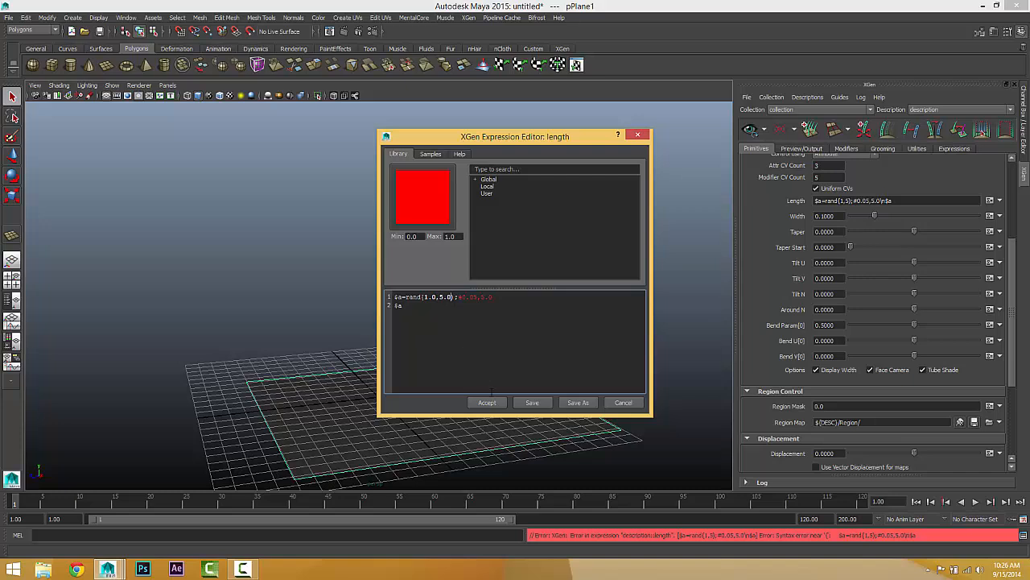
click(487, 402)
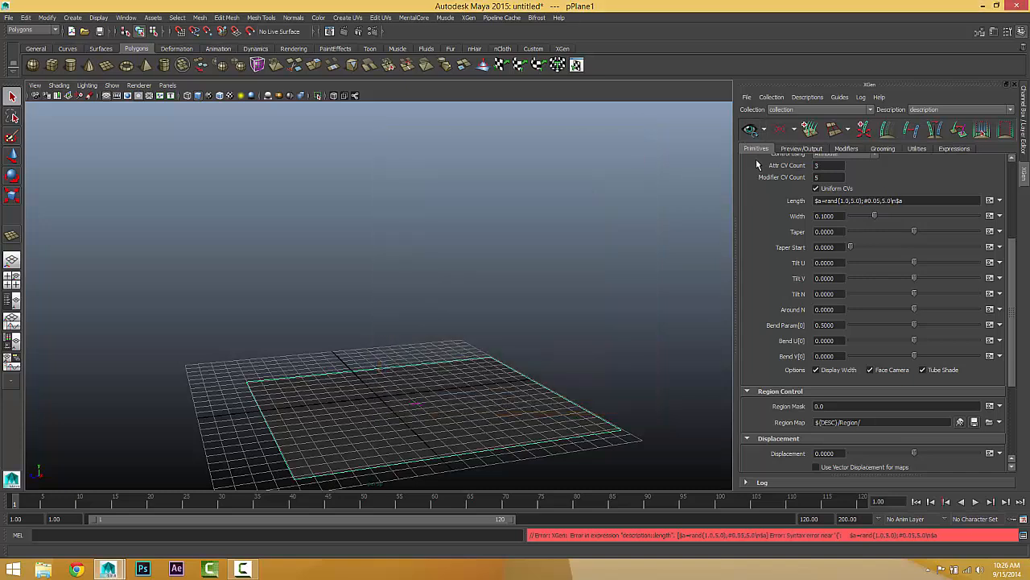
Step: Try the length expression with a space before rand, then reopen it and cancel without further edits
click(989, 201)
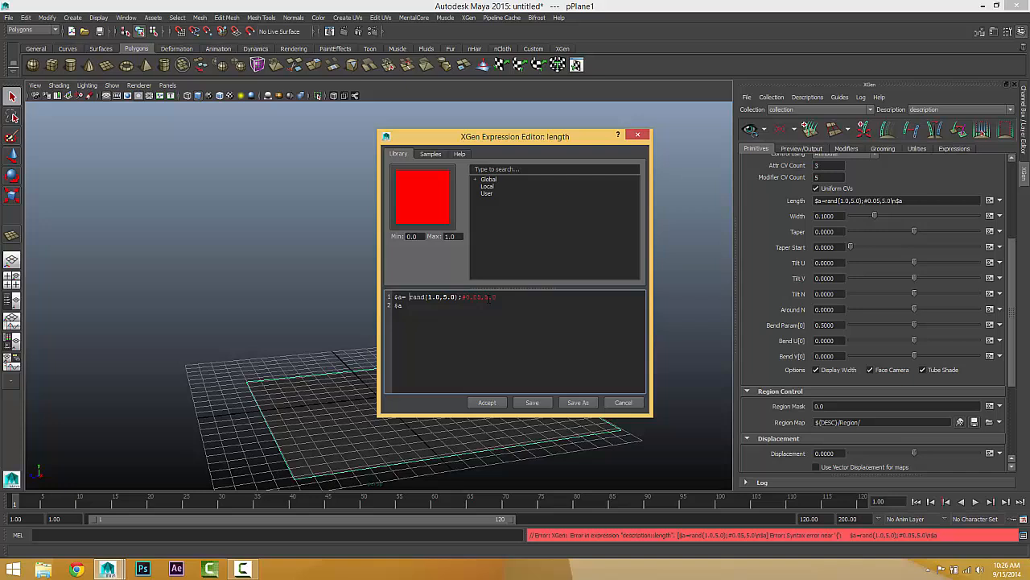
click(487, 402)
click(990, 201)
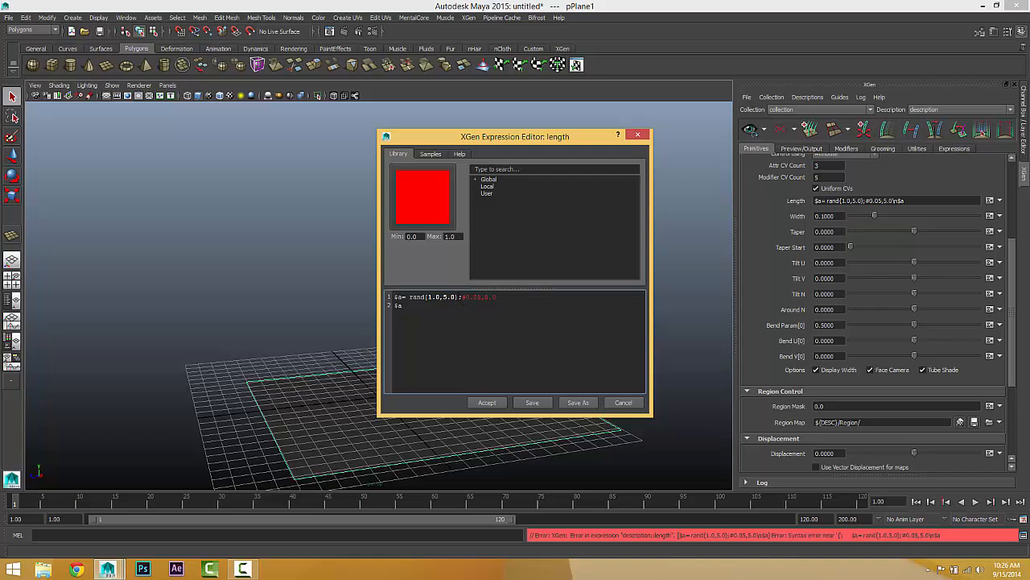
drag(460, 297, 407, 297)
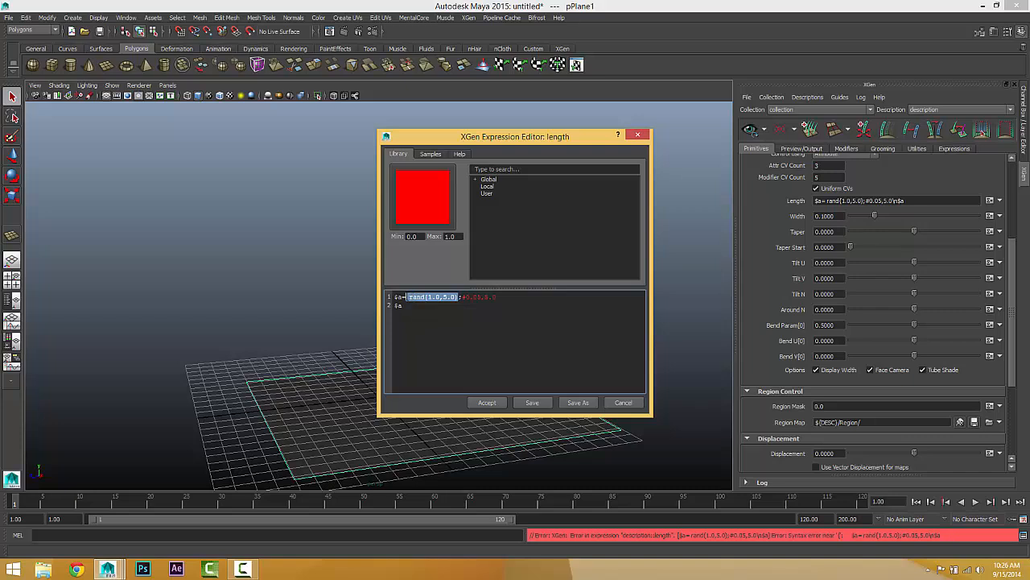
click(623, 402)
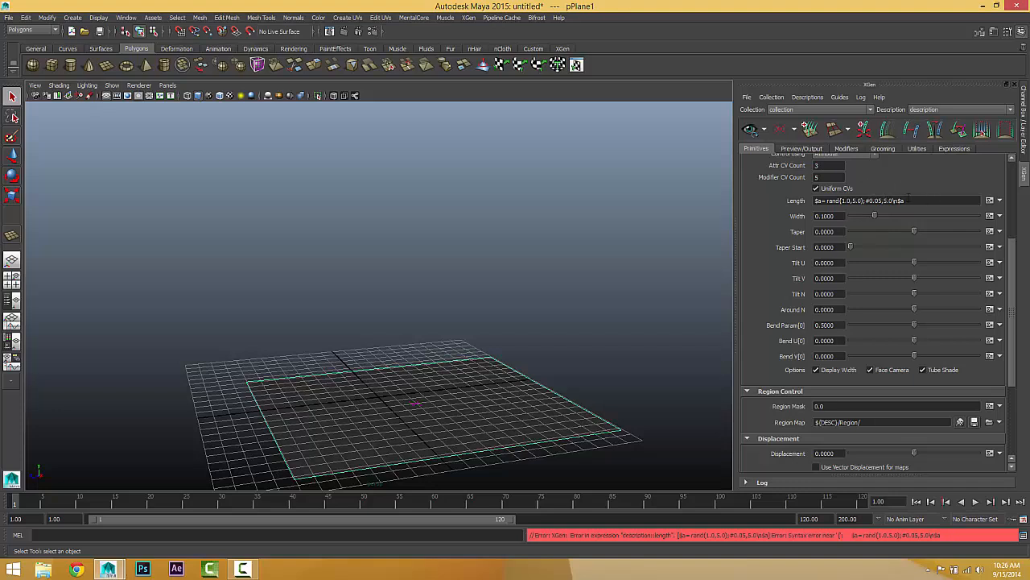
Step: Reset the length to a slider and apply the expression $a=rand(1.0,5.0) to it
click(1000, 201)
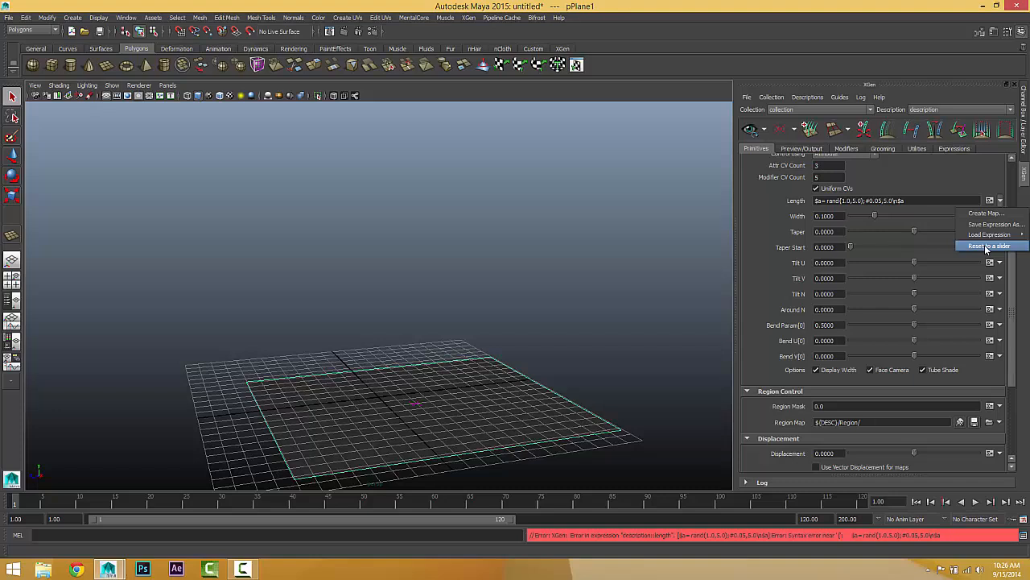
click(986, 246)
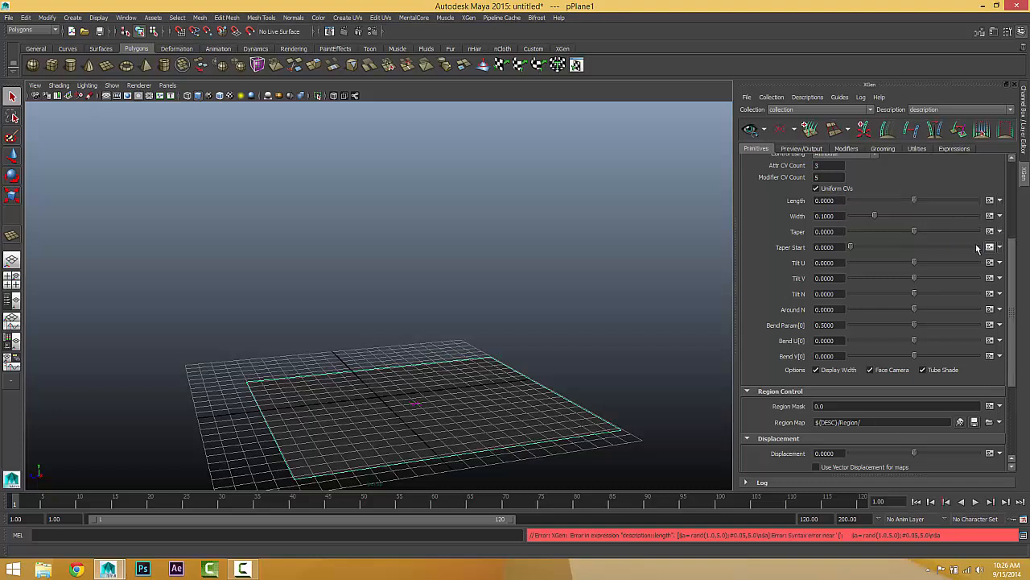
click(990, 201)
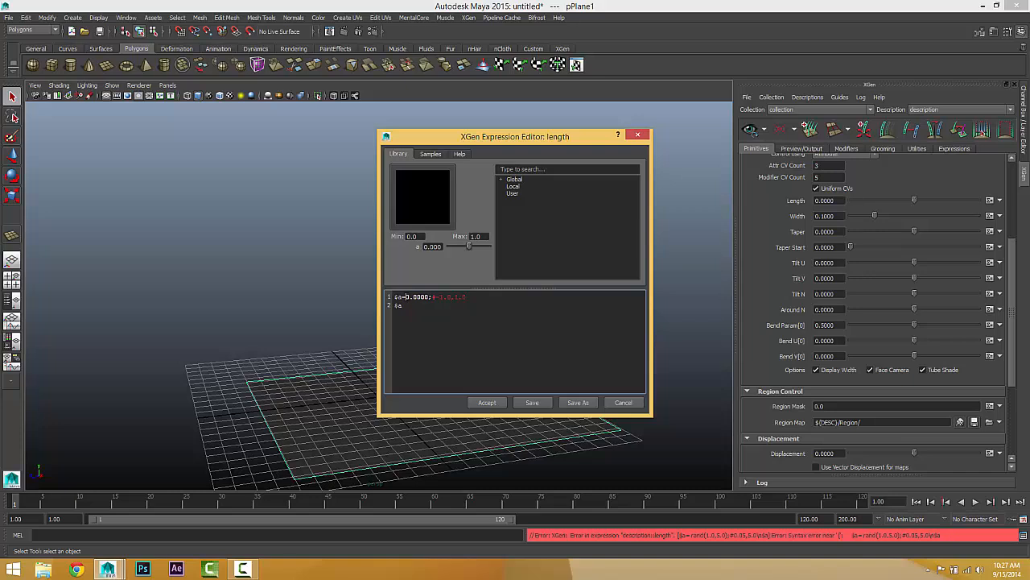
drag(405, 297, 430, 297)
text(rand)
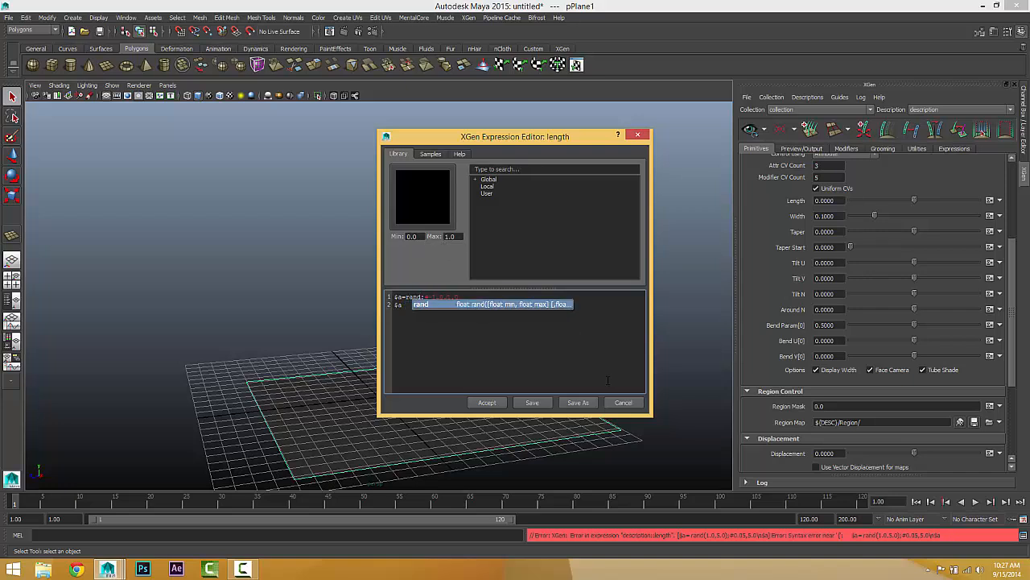
text(()
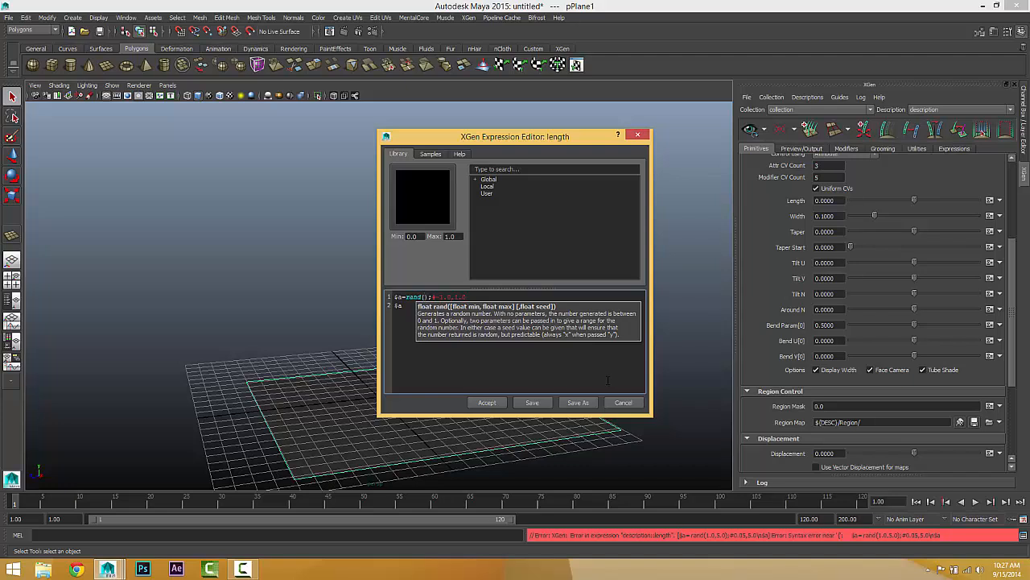
text(1.0,5.0)
click(487, 402)
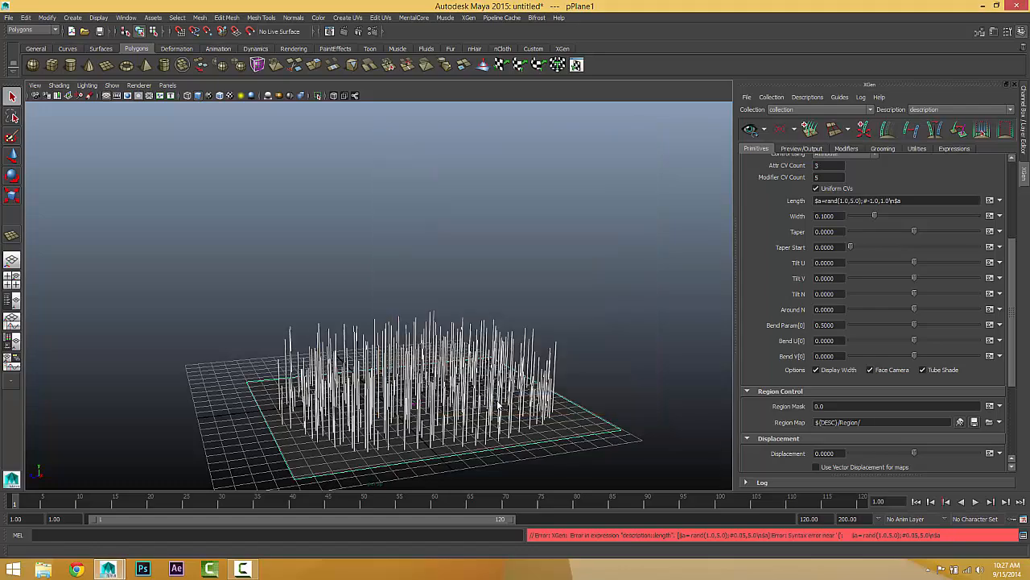
Step: Inspect the height variation of the splines across the plane from several angles
alt+drag(458, 401, 445, 383)
alt+right_drag(444, 383, 475, 368)
alt+middle_drag(476, 369, 465, 281)
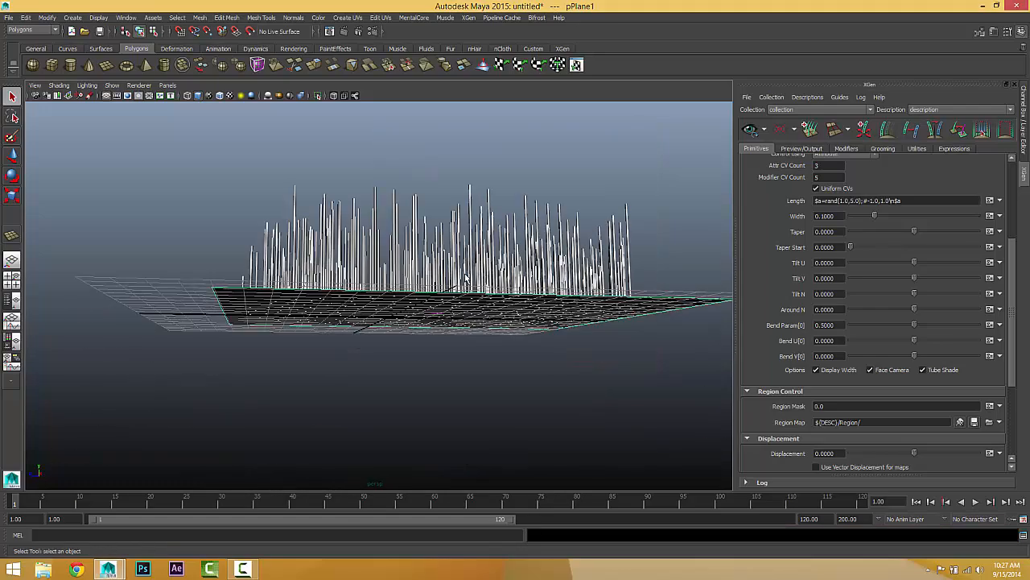
mouse_move(465, 281)
alt+mouse_down()
mouse_move(458, 310)
mouse_move(454, 295)
alt+mouse_up()
alt+right_drag(454, 295, 527, 301)
alt+middle_drag(526, 301, 457, 321)
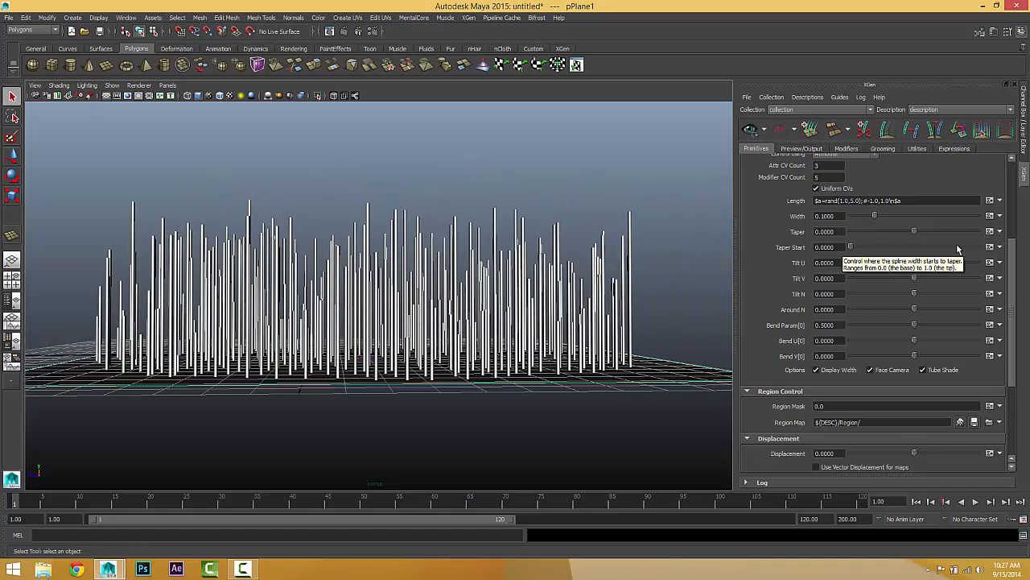
alt+drag(587, 276, 592, 312)
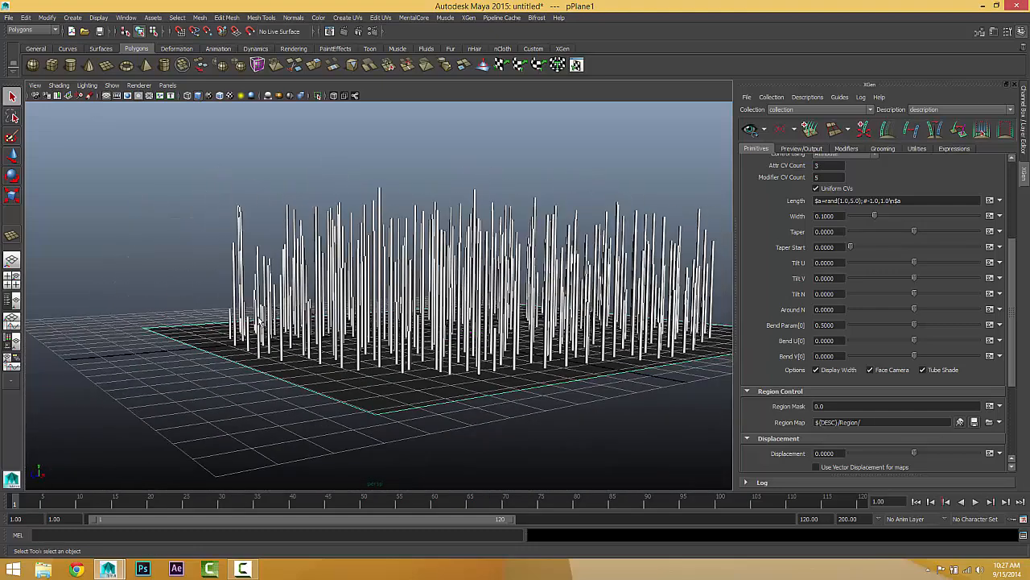
alt+drag(228, 265, 314, 331)
alt+drag(330, 248, 295, 235)
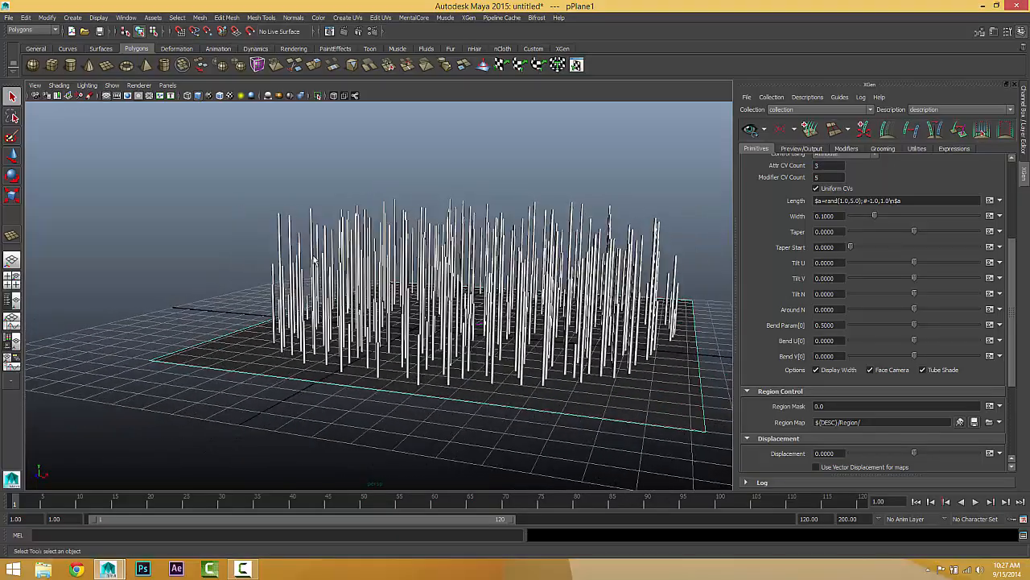
alt+drag(596, 254, 394, 282)
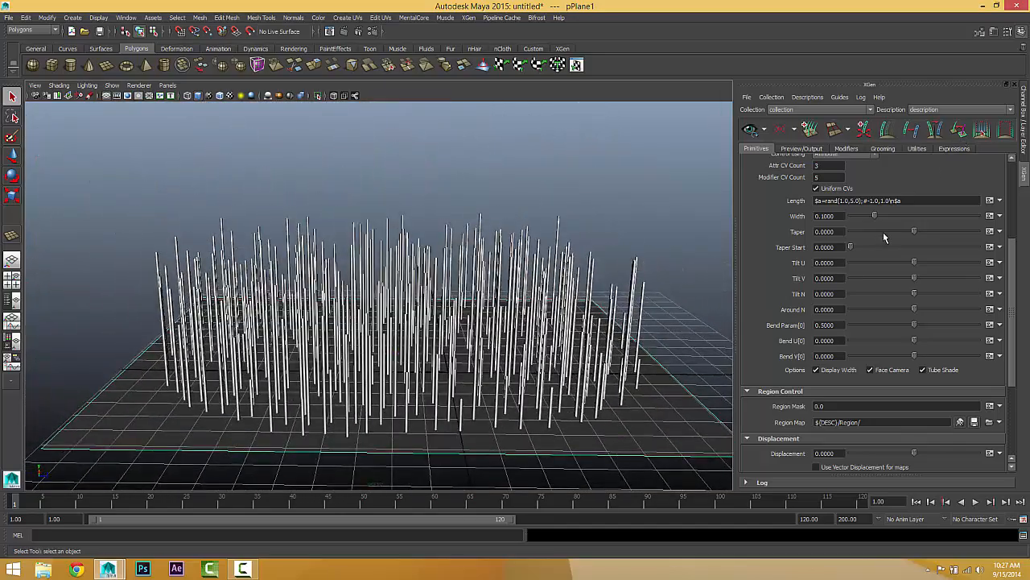
Step: Set the spline width to 0.12 and open its expression for editing
mouse_move(874, 216)
mouse_down()
mouse_move(909, 216)
mouse_move(880, 215)
mouse_up()
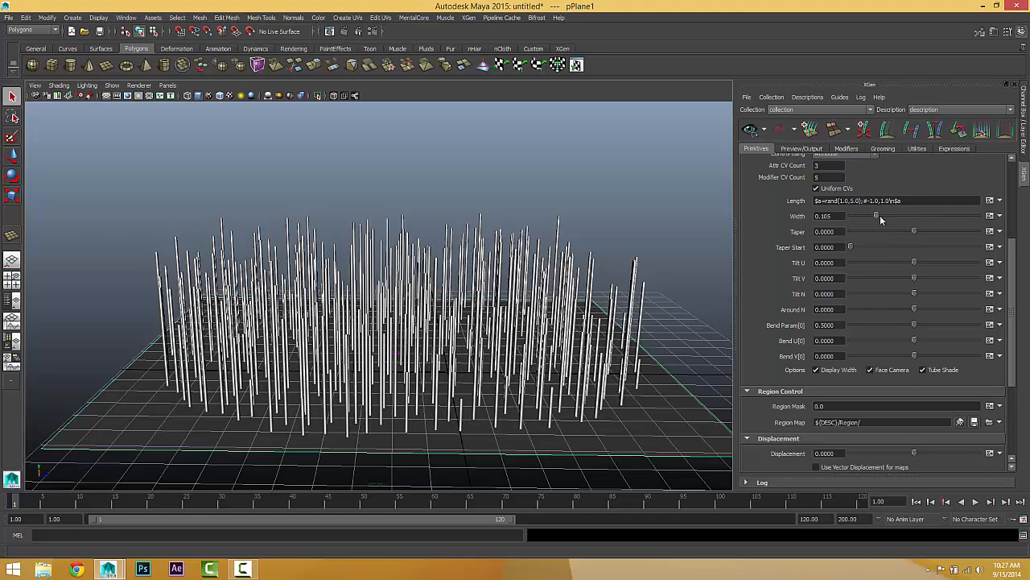
click(990, 215)
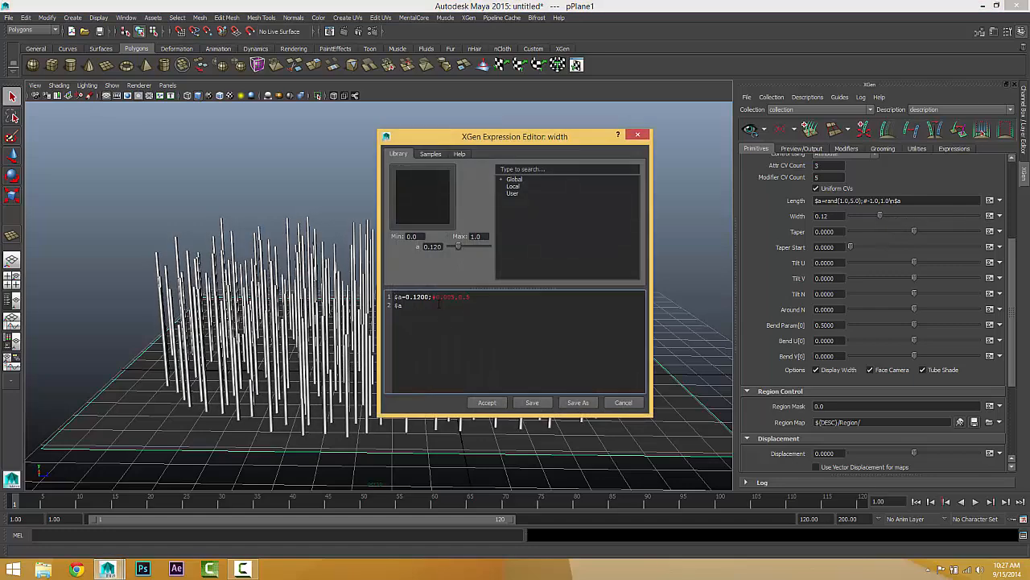
Step: Read through the expression help on operators and functions, including the rand, round, shadow and sin entries
click(459, 153)
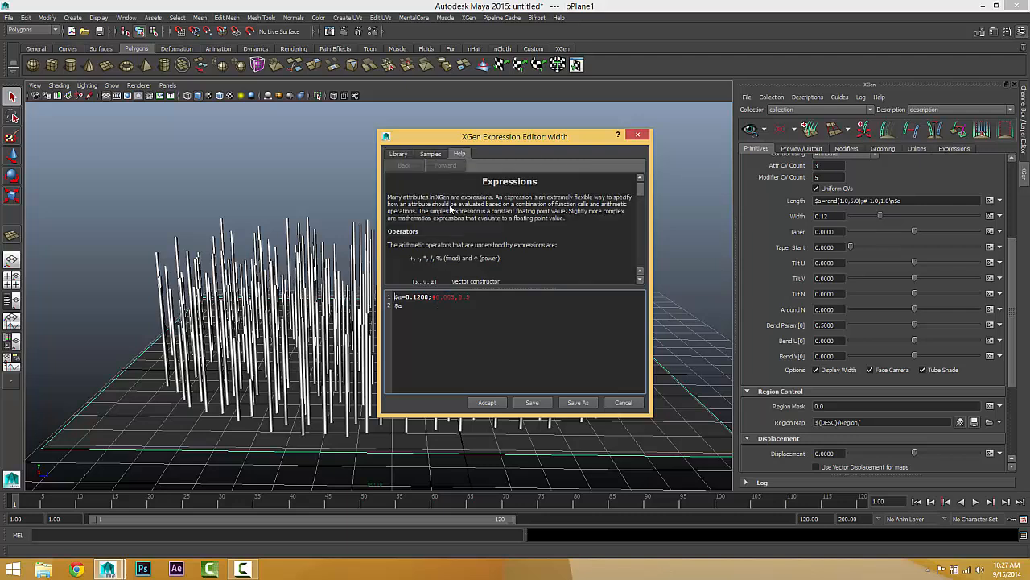
scroll(440, 234, down, 10)
scroll(431, 235, down, 10)
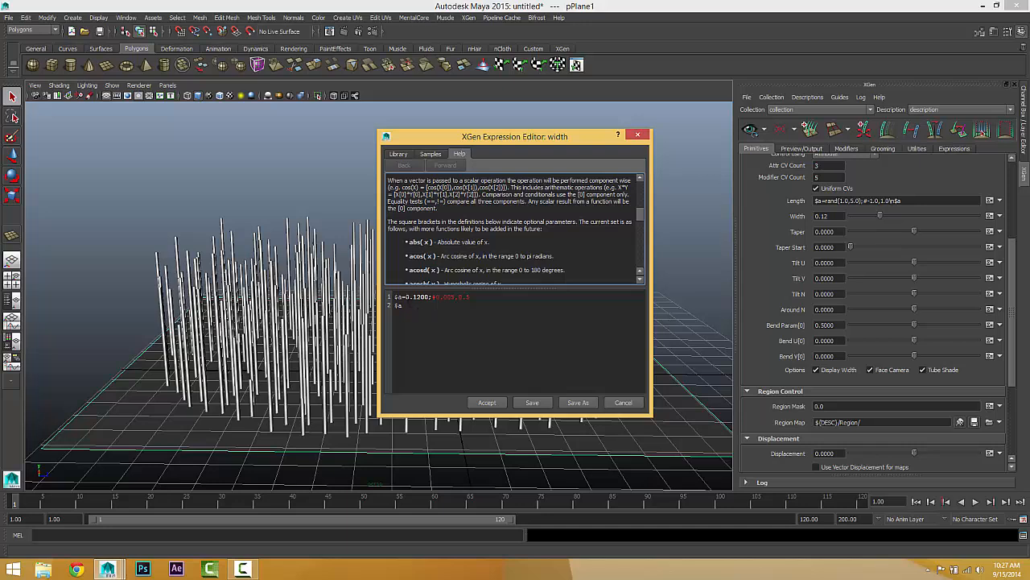
drag(406, 297, 430, 297)
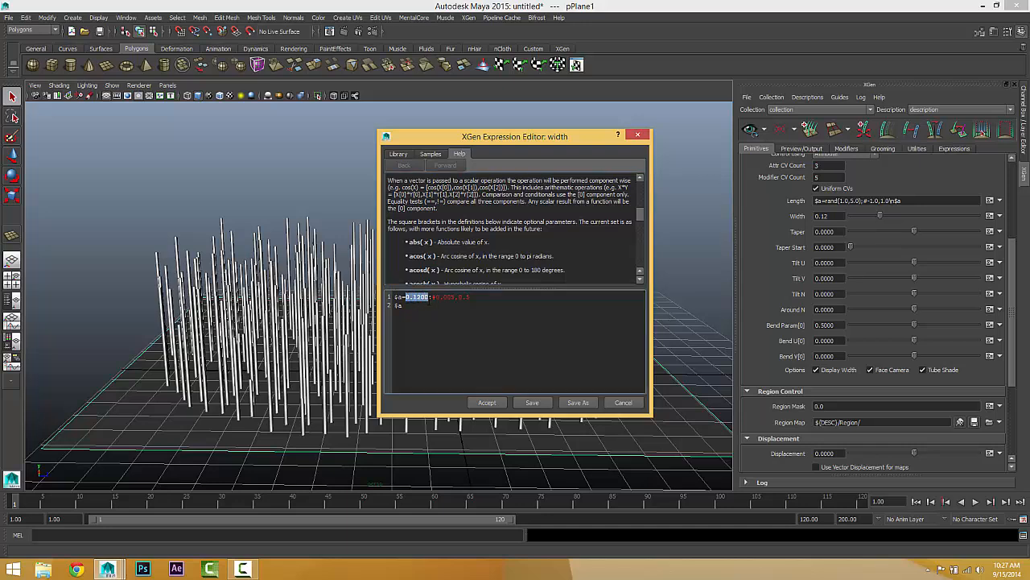
scroll(438, 256, down, 3)
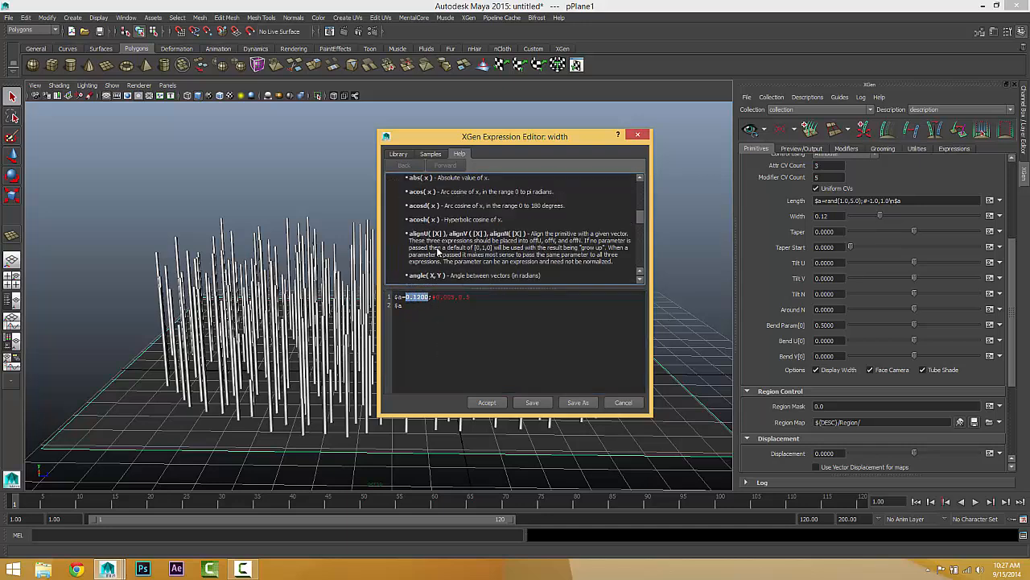
scroll(438, 252, down, 8)
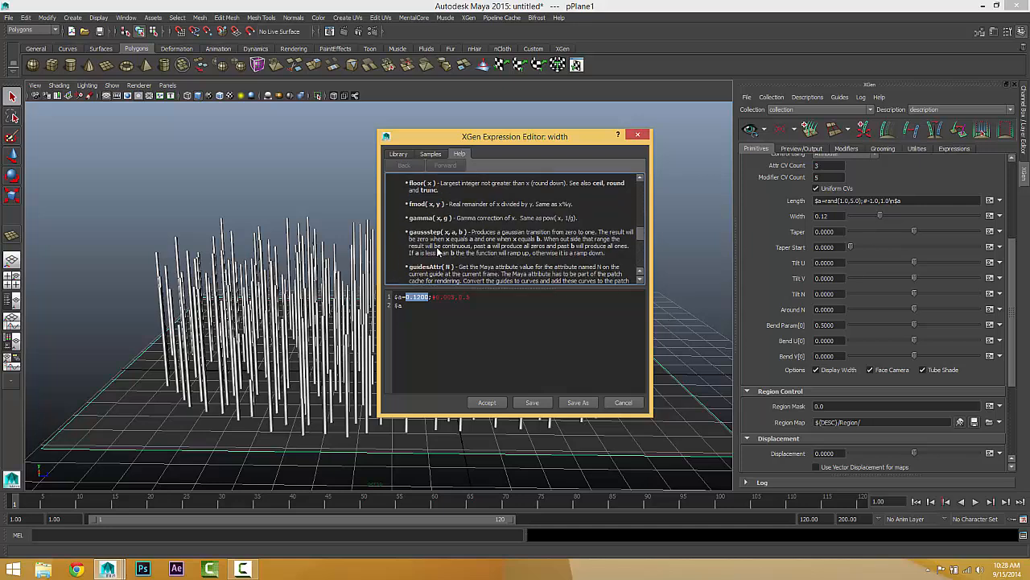
scroll(437, 252, down, 8)
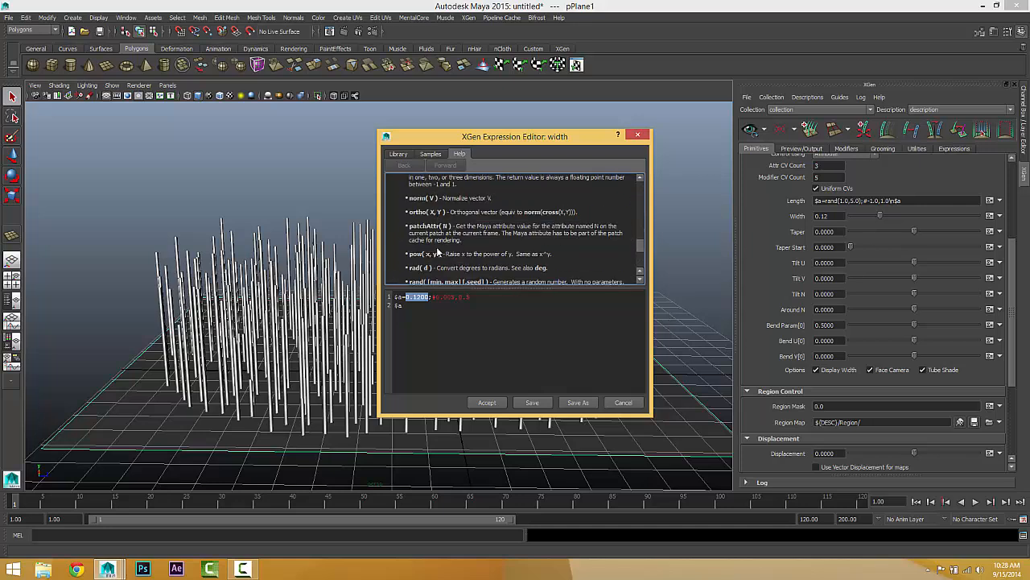
scroll(438, 253, down, 3)
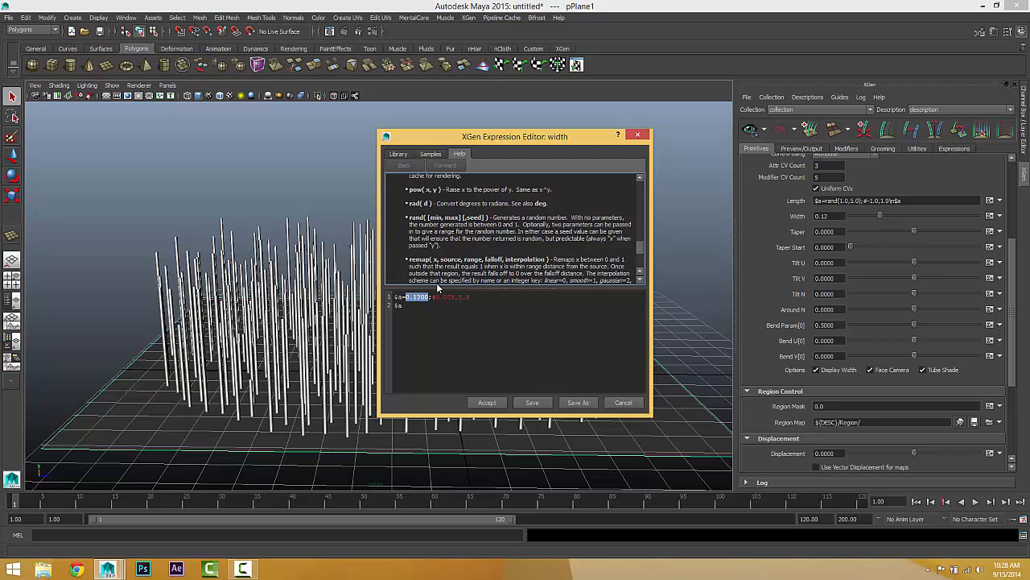
scroll(439, 242, down, 3)
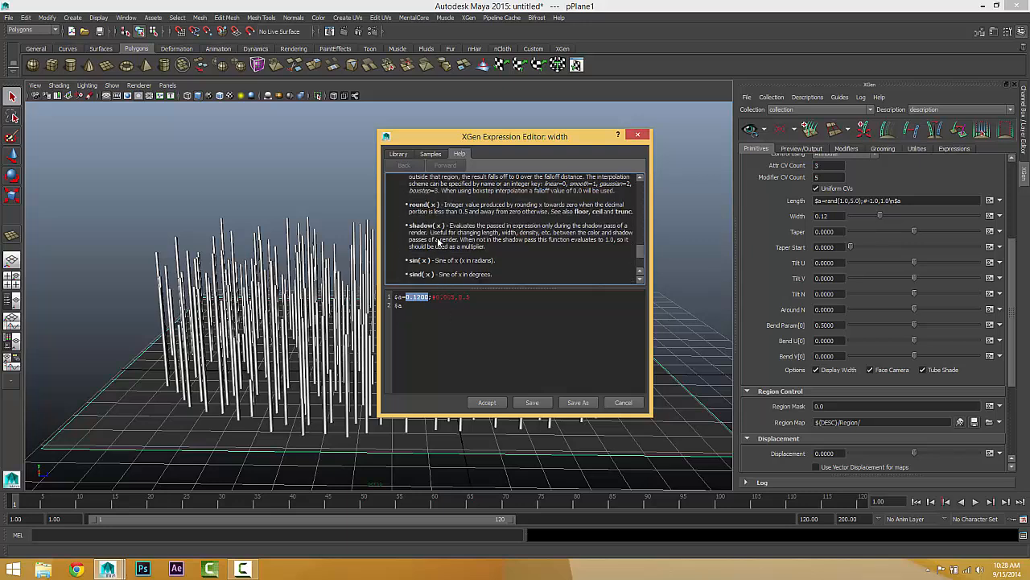
scroll(439, 242, down, 1)
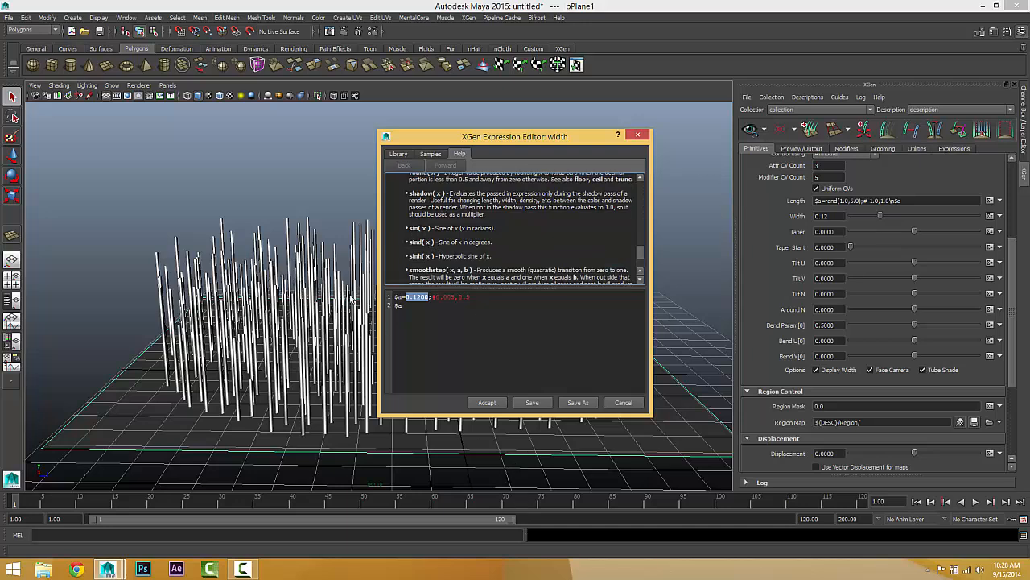
Step: Clear the constant from the width expression and browse the suggested functions starting with s
click(428, 297)
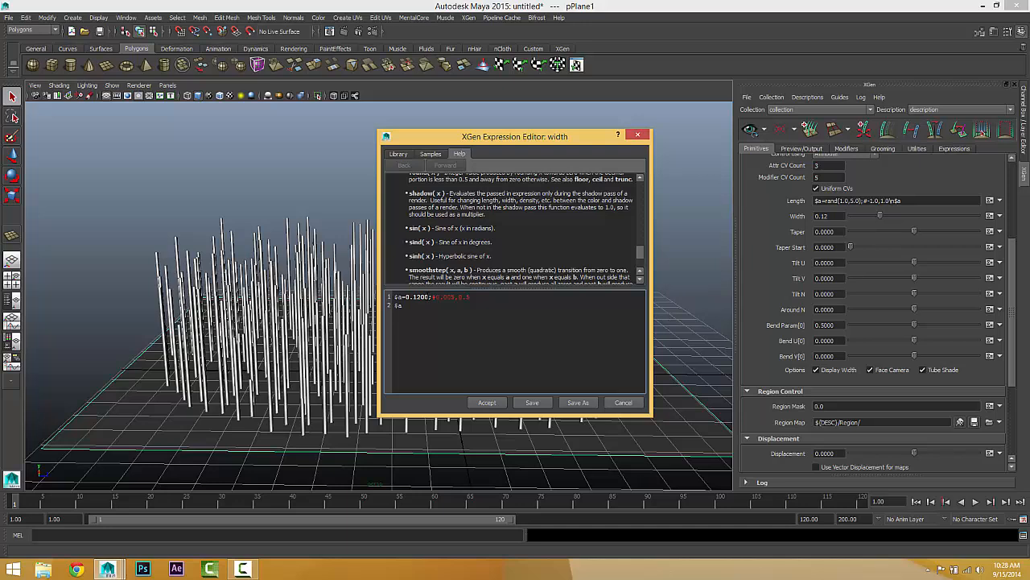
drag(429, 297, 406, 297)
text(s)
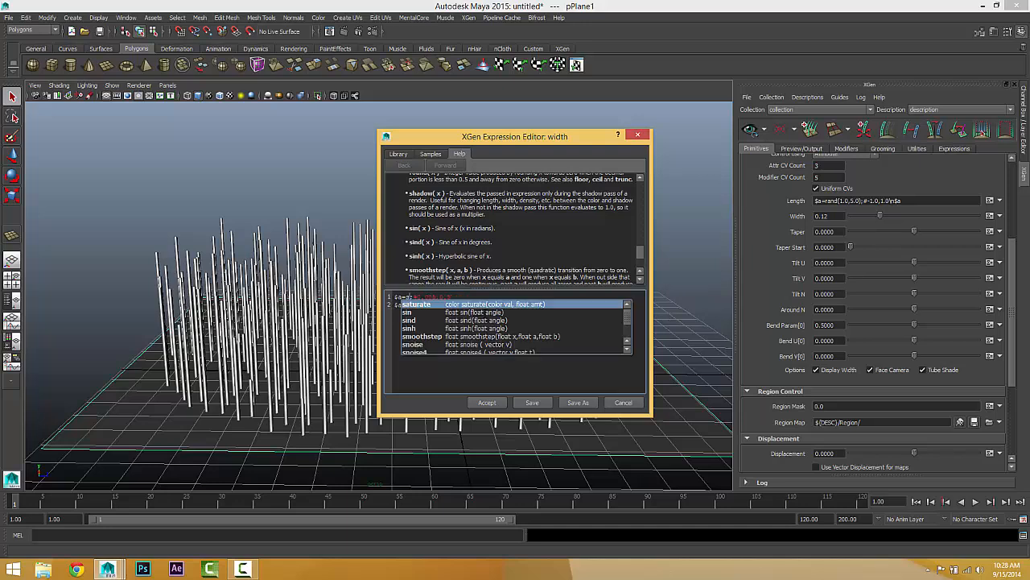
key(Down)
key(Down)
key(Down)
key(Down)
key(Down)
key(Down)
key(Down)
key(Down)
key(Down)
key(Down)
key(Down)
key(Down)
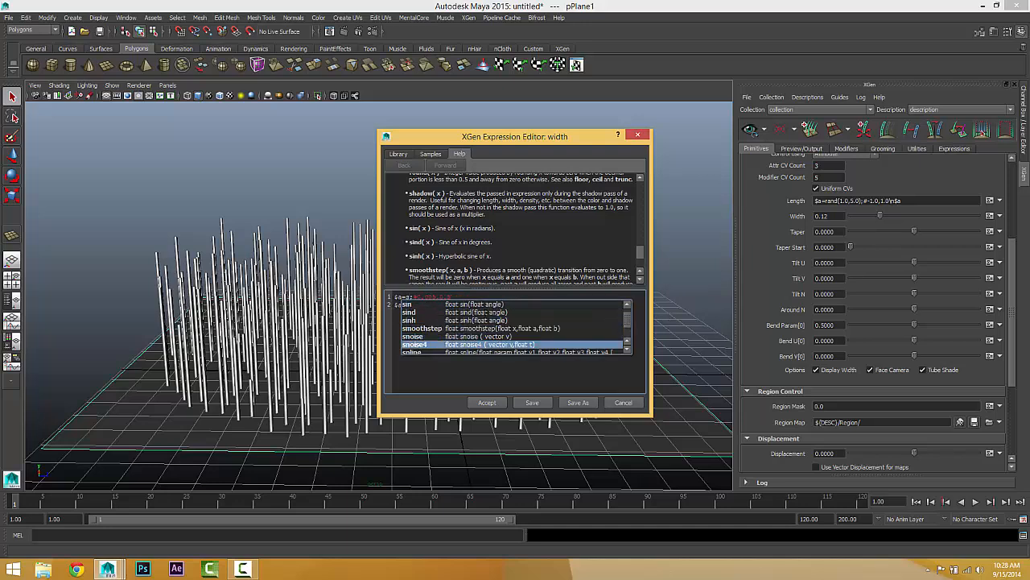
key(Down)
key(Down)
key(Down)
key(Down)
key(Down)
key(Down)
key(Down)
key(Down)
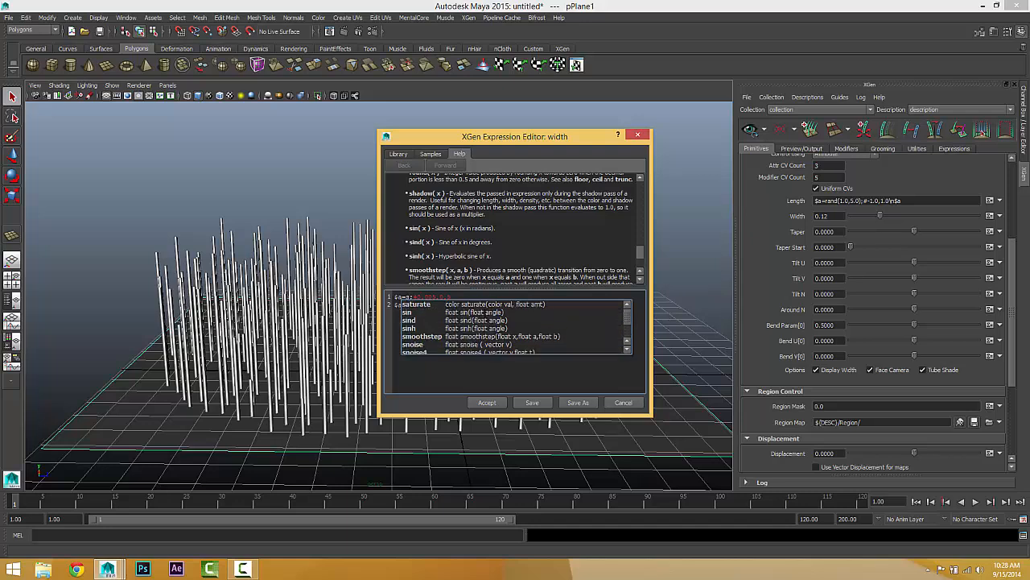
Step: Browse the suggested functions starting with a and b for the width expression, leaving its value empty
key(BackSpace)
text(a)
key(Down)
key(Down)
key(Down)
key(Down)
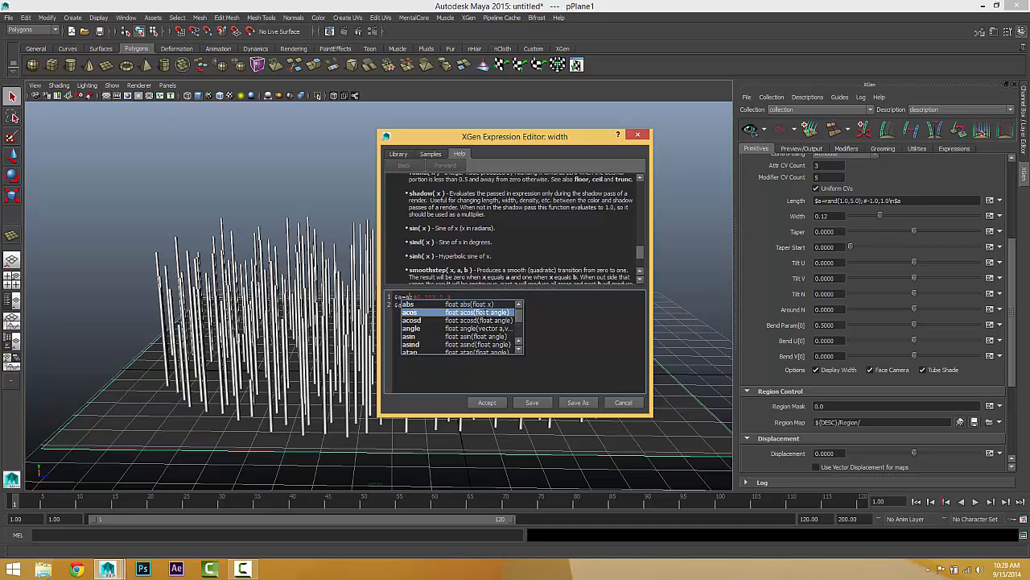
key(Down)
key(Down)
key(Down)
key(Down)
key(Down)
key(Down)
key(Down)
key(Down)
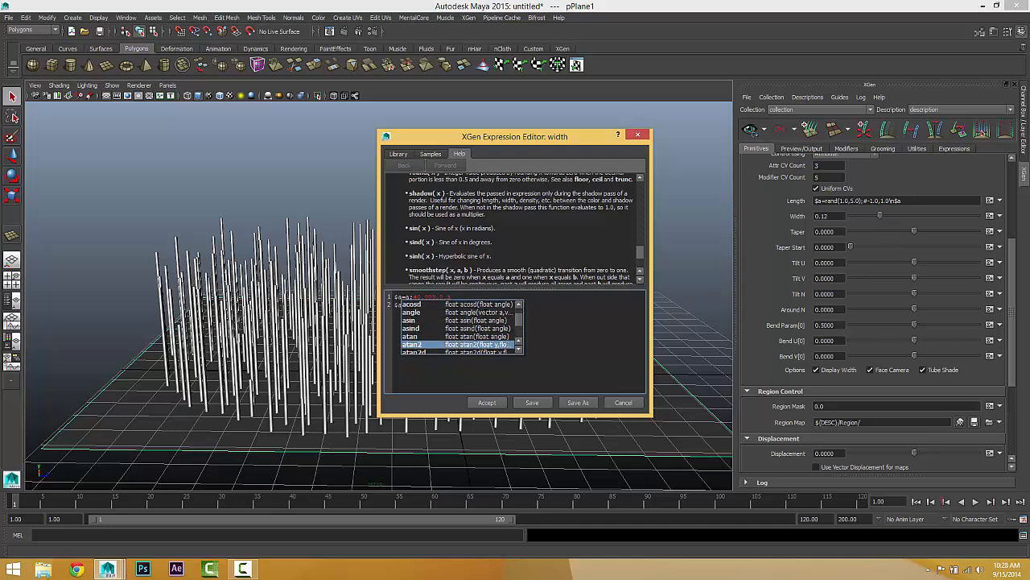
key(BackSpace)
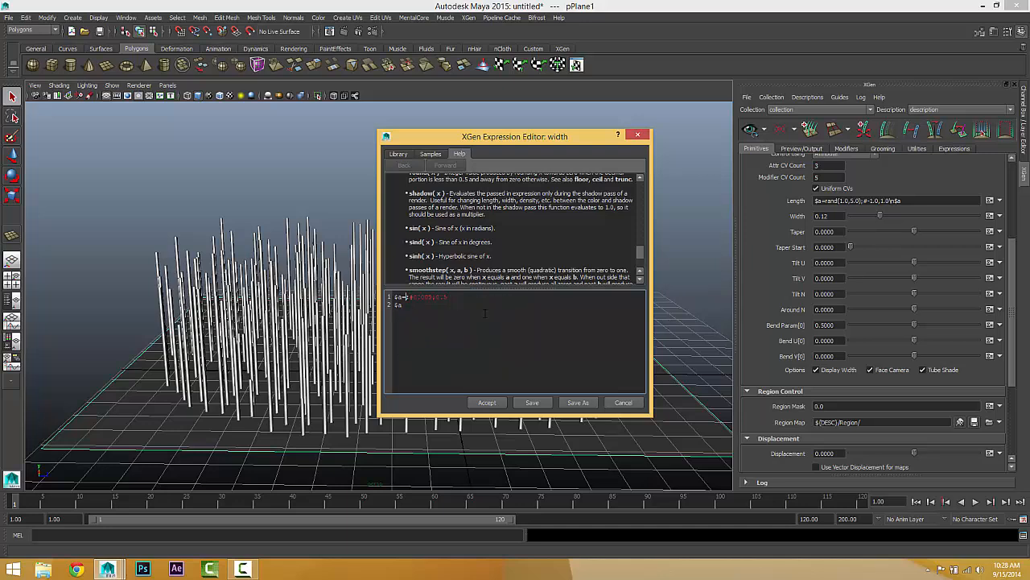
text(b)
key(Down)
key(Down)
key(Down)
key(Down)
key(Down)
key(Down)
key(Down)
key(Down)
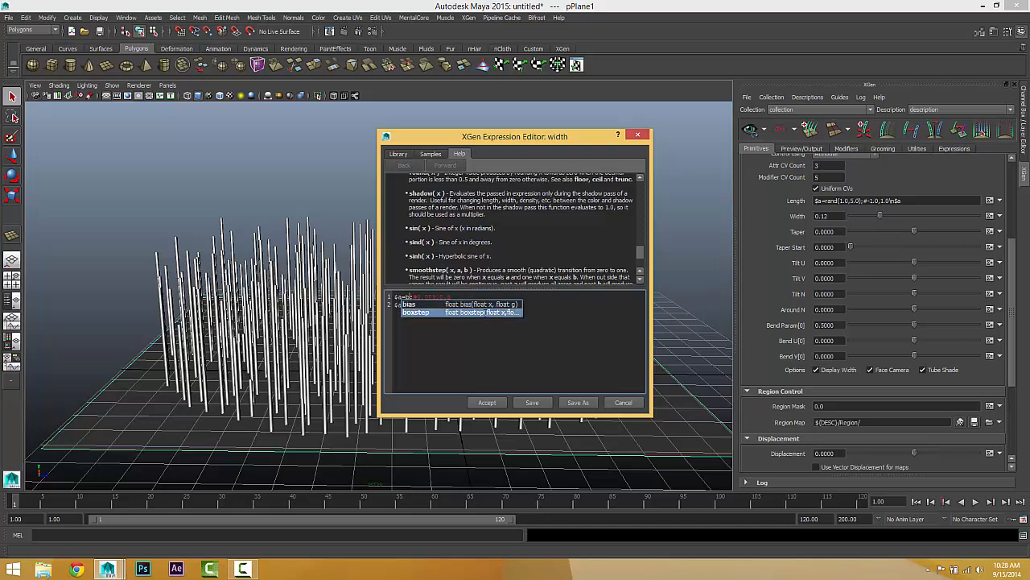
key(BackSpace)
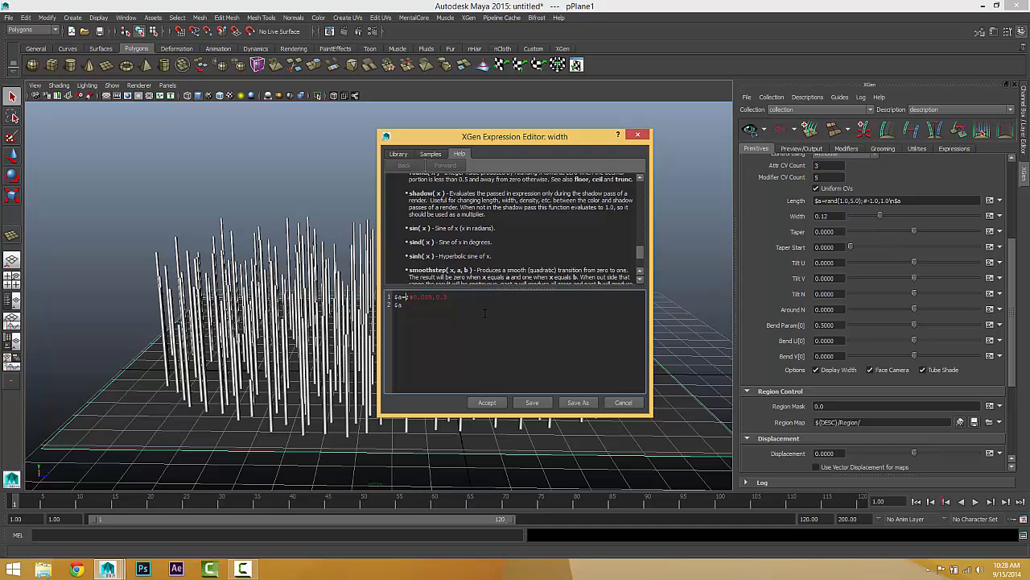
Step: Try the expression $a=sin((45); on the spline width
text(s)
key(Down)
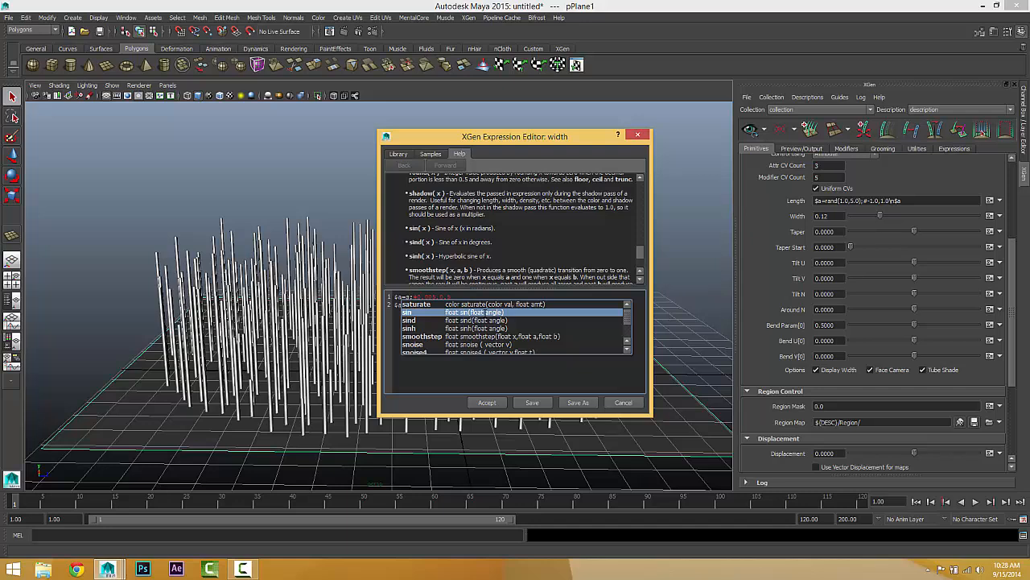
key(Return)
text(()
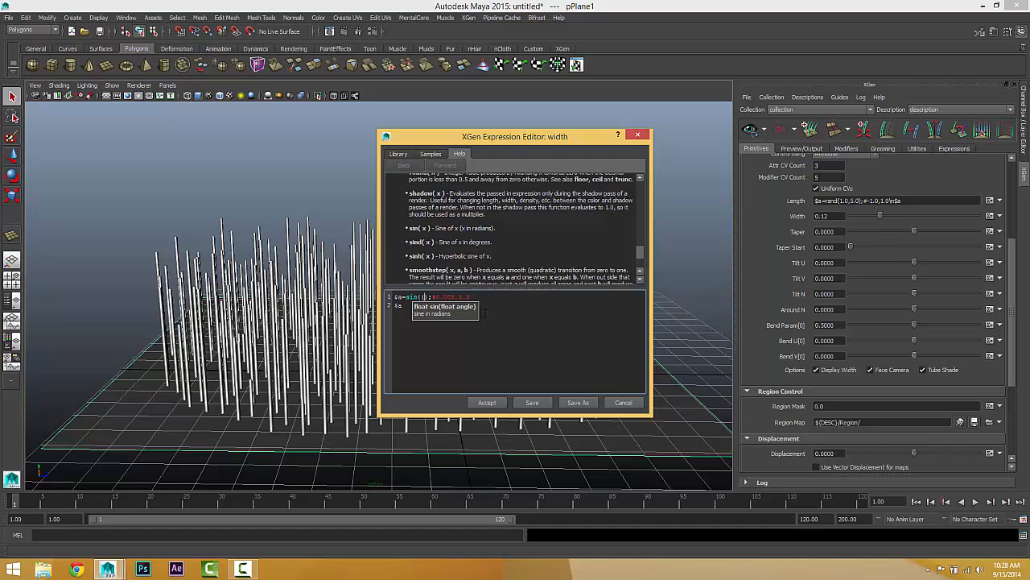
text($)
text(5)
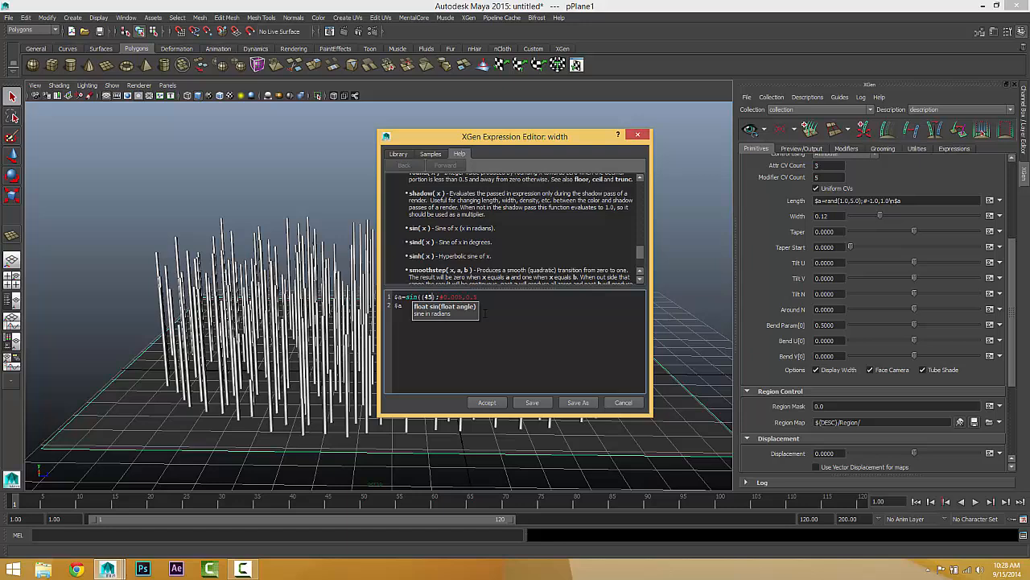
click(487, 402)
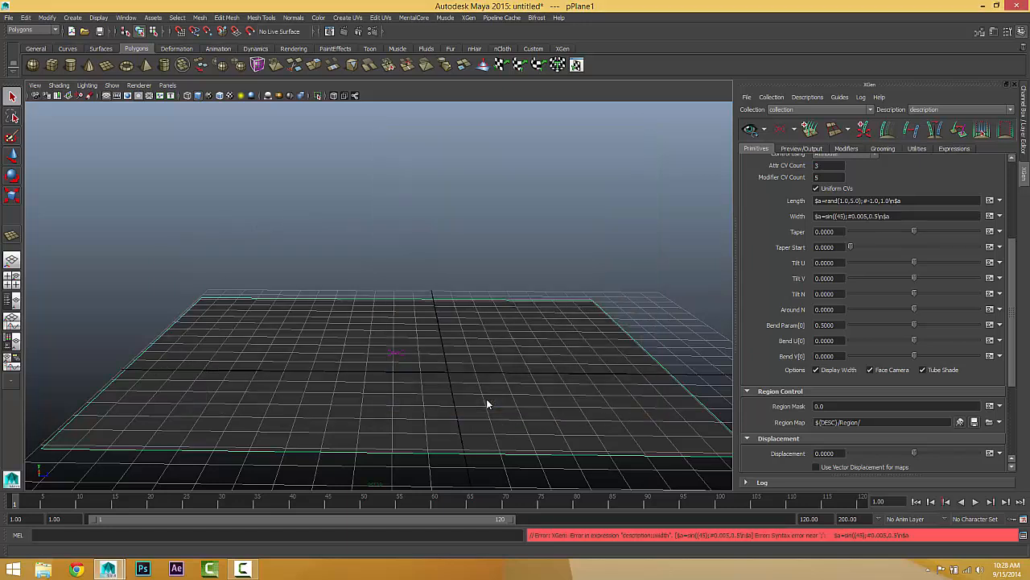
Step: Correct the width expression to $a=sin(45), apply it and view the splines from another angle
click(989, 216)
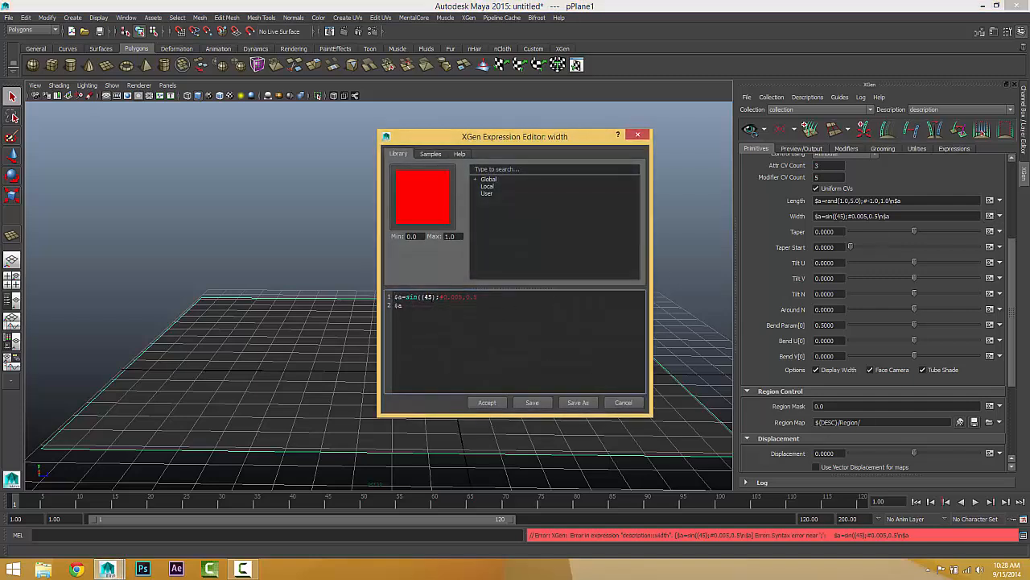
key(BackSpace)
key(BackSpace)
key(BackSpace)
key(BackSpace)
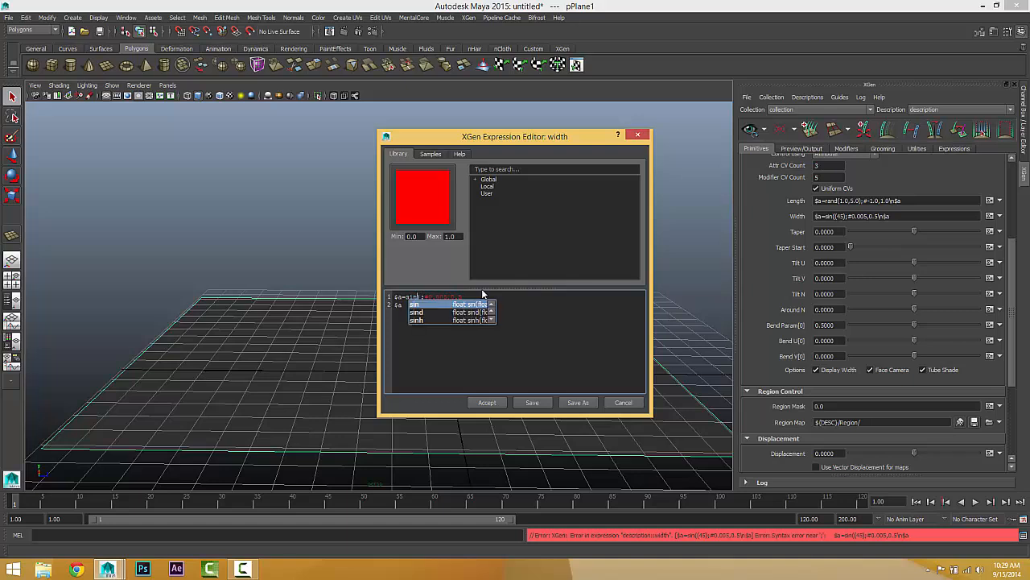
text(()
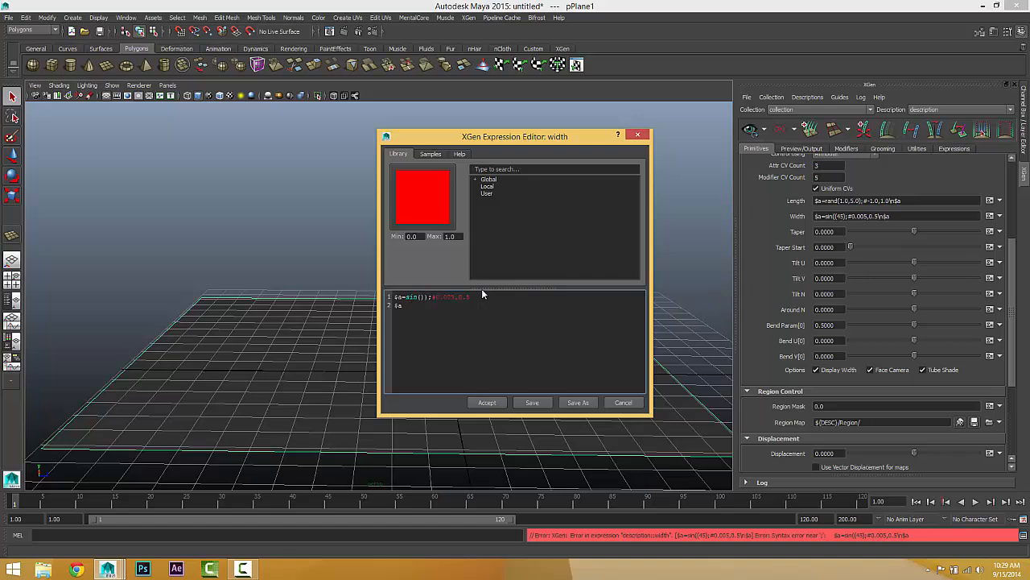
key(Right)
key(BackSpace)
text(45.0)
key(BackSpace)
key(BackSpace)
click(493, 402)
alt+drag(500, 371, 389, 352)
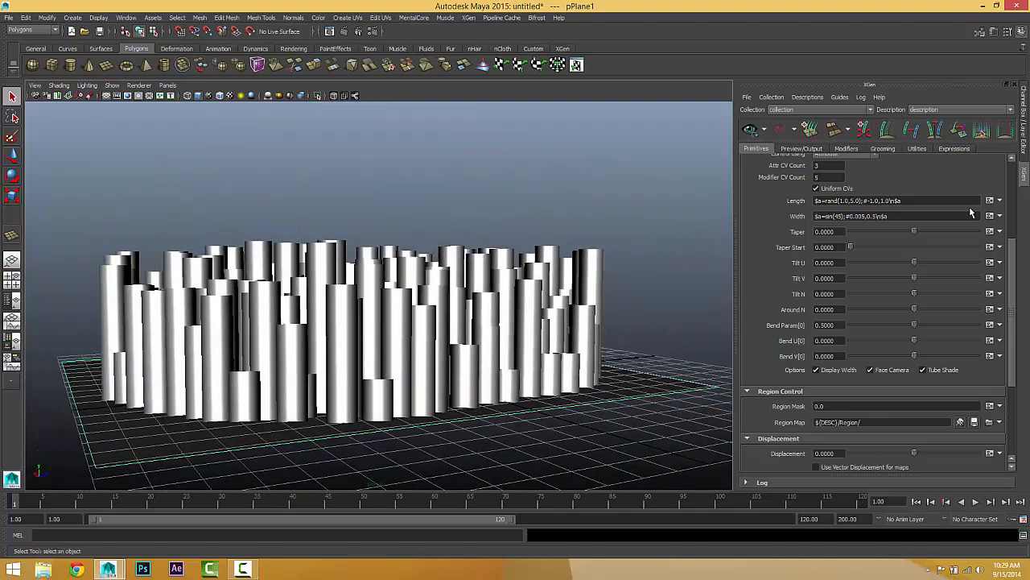
click(990, 216)
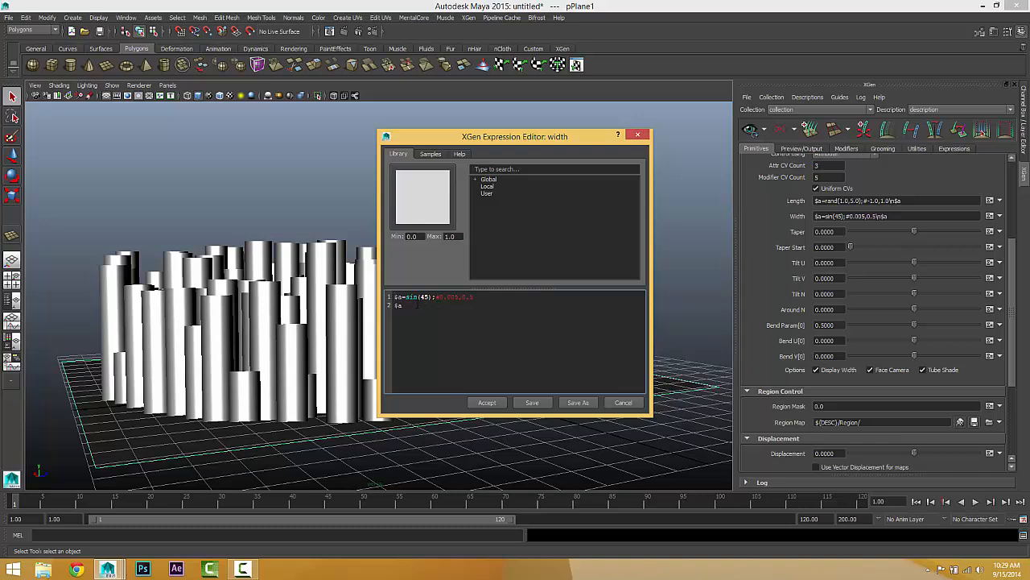
drag(405, 297, 431, 297)
click(624, 402)
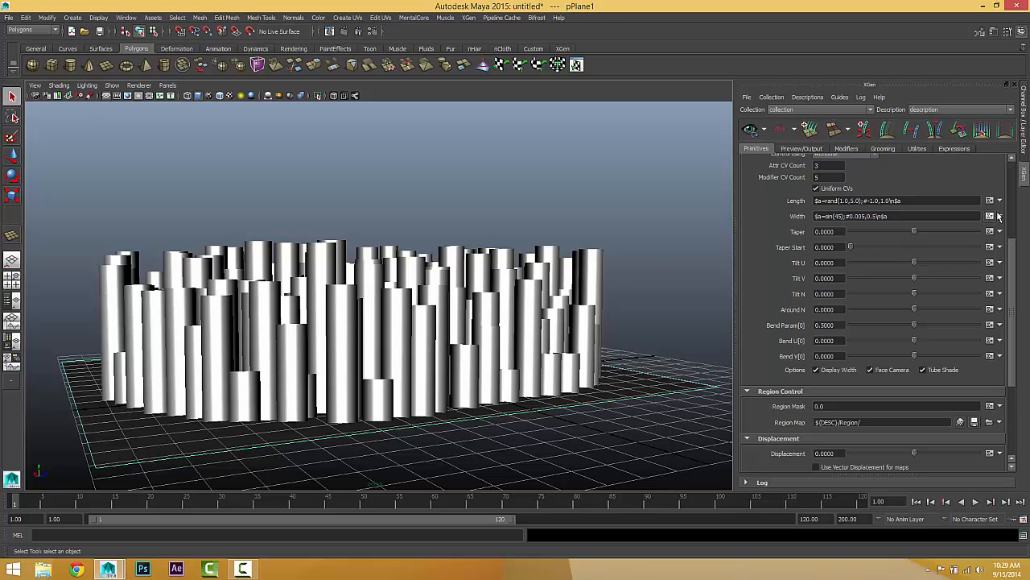
Step: Reset the spline width from an expression to a slider and set it to 0.05
click(1000, 216)
click(989, 261)
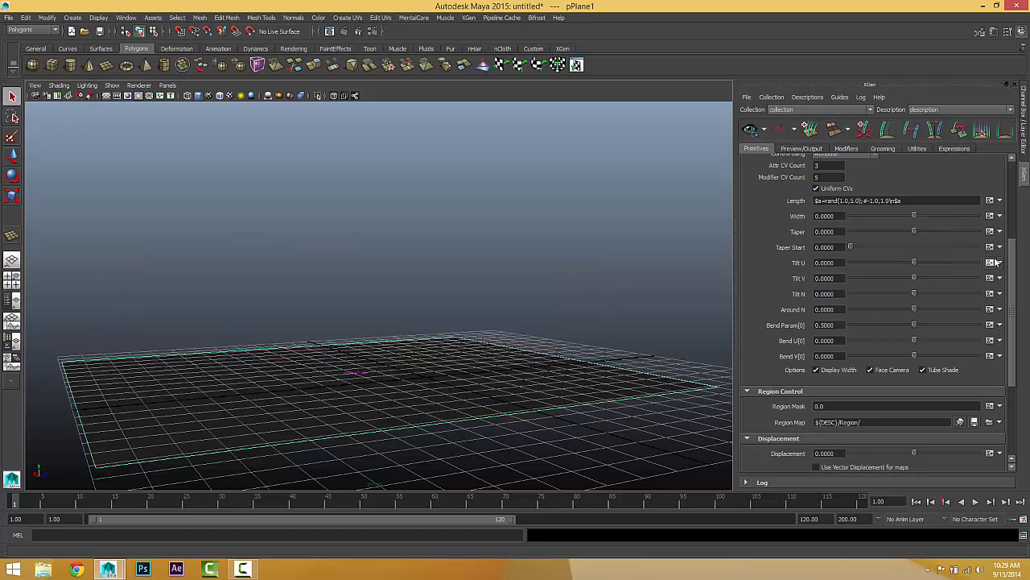
double_click(835, 215)
text(.05)
key(Return)
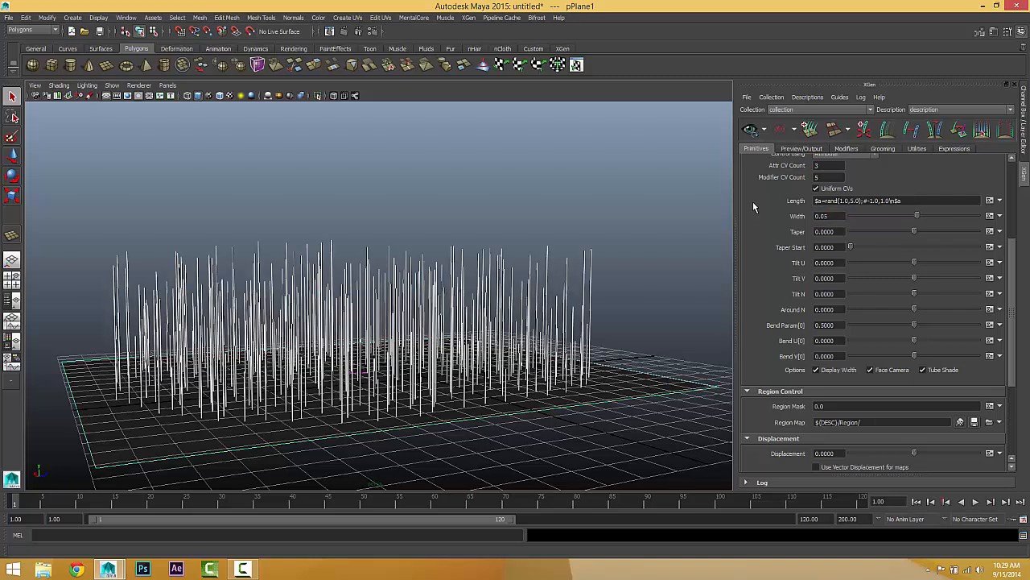
Step: Set the spline width to 0.1 and check its expression without editing it
drag(842, 216, 728, 162)
text(.1)
key(Return)
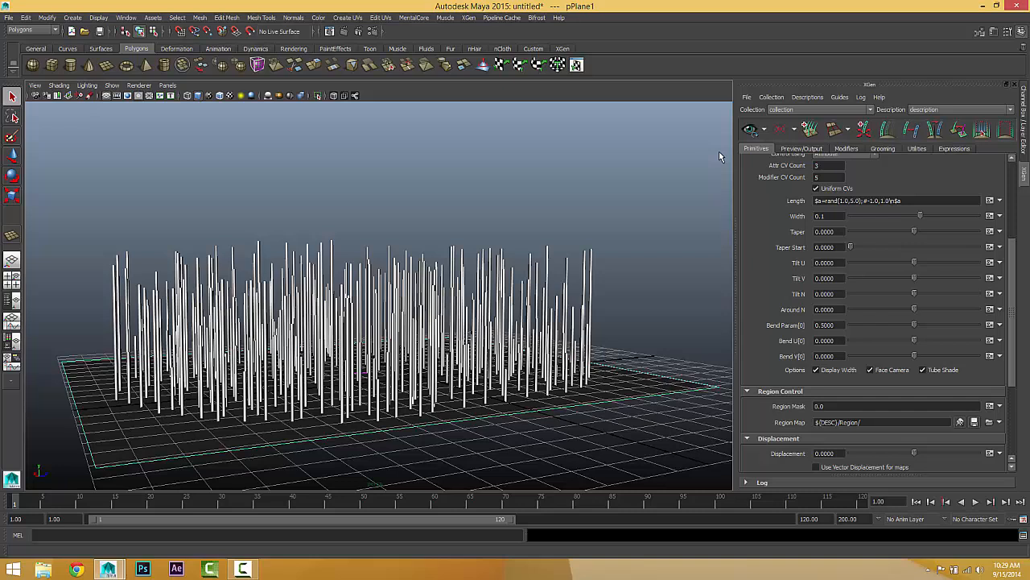
click(989, 216)
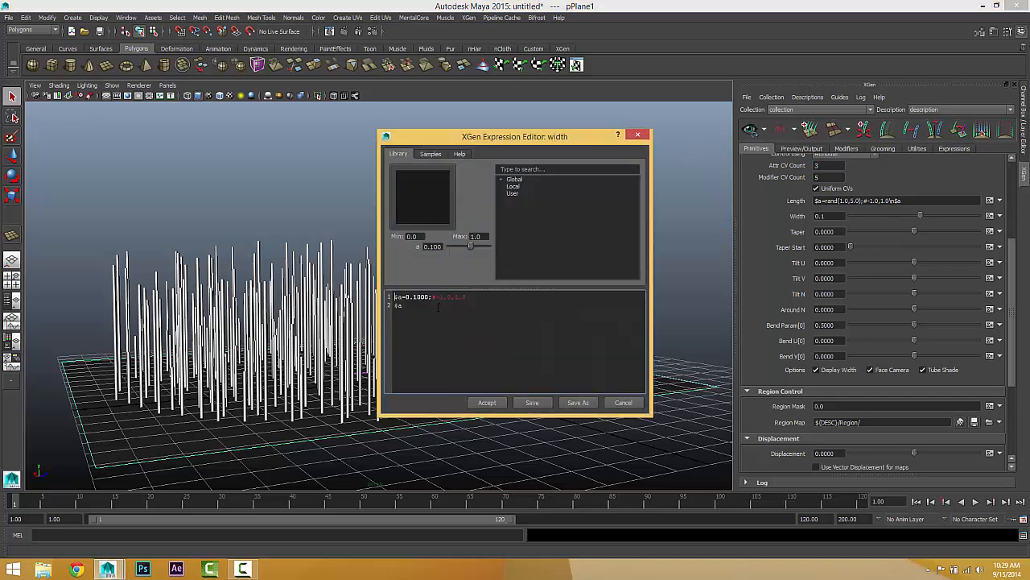
click(615, 402)
alt+drag(419, 352, 552, 344)
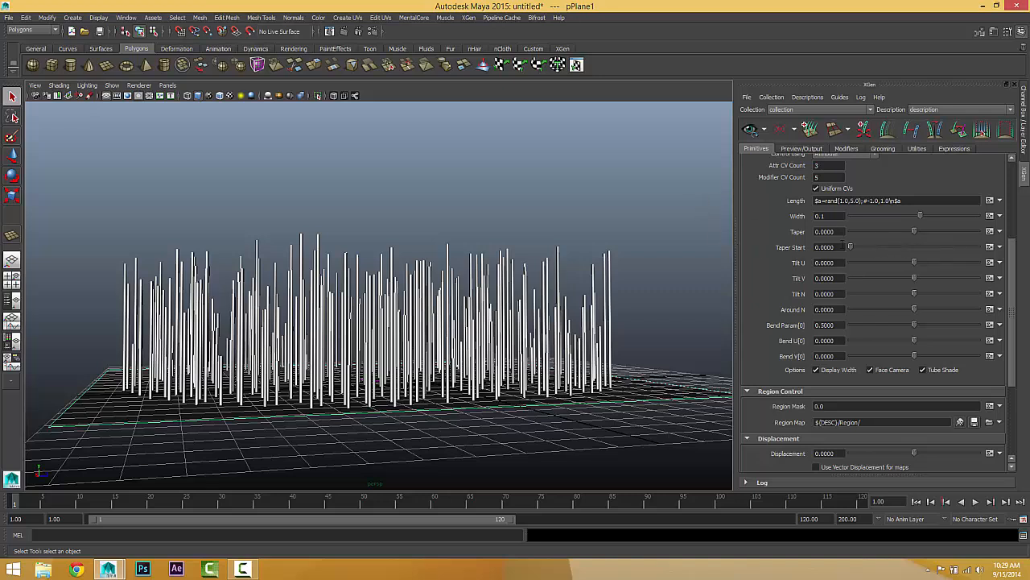
Step: Set the spline width to 1.0 and look closer at the thickened splines
drag(837, 233, 724, 246)
click(827, 215)
text(1.0)
key(Return)
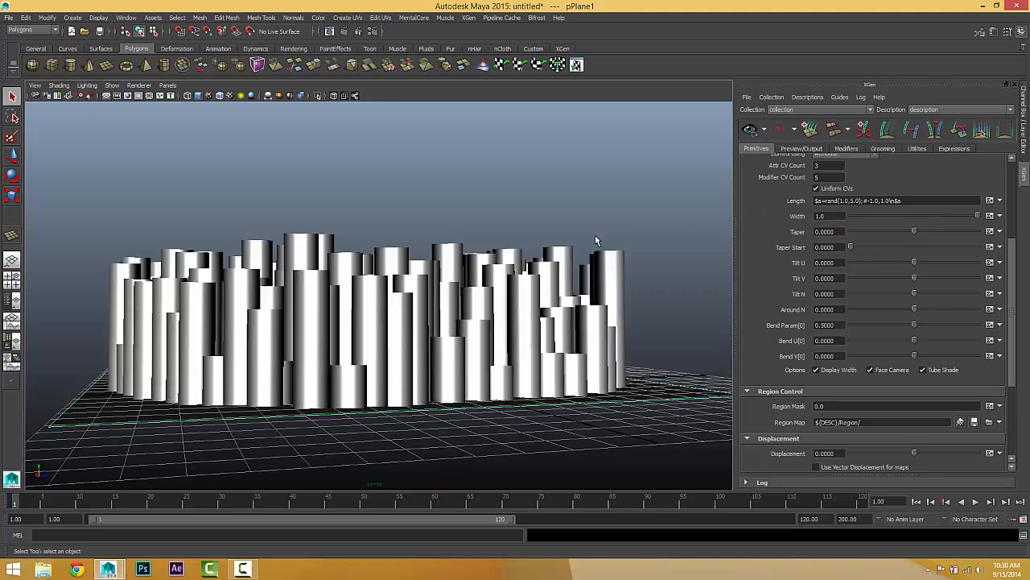
alt+middle_drag(490, 211, 494, 199)
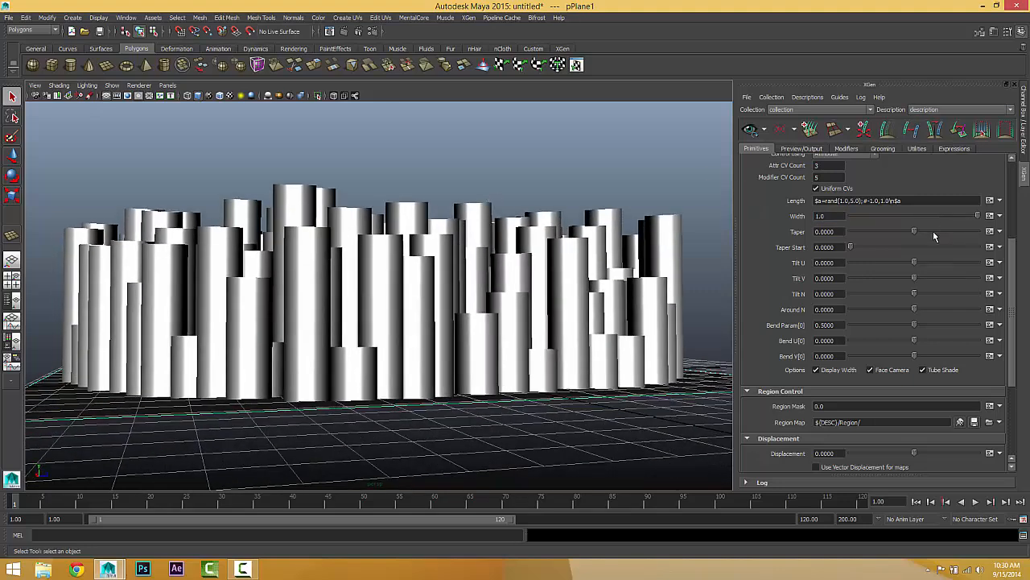
Step: Set the spline taper to 0.89 and the taper start to 0.455
drag(916, 233, 972, 239)
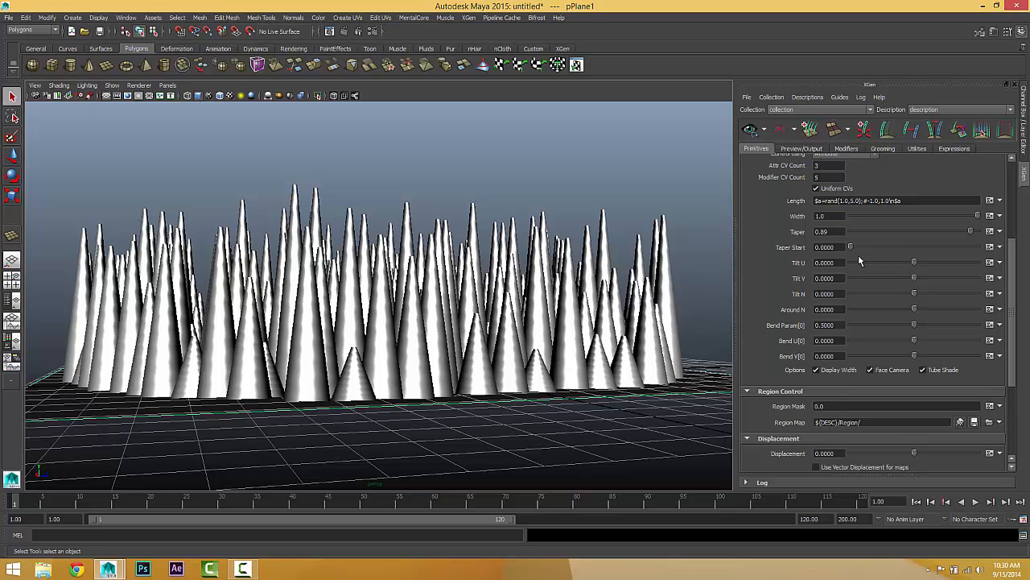
drag(852, 247, 908, 247)
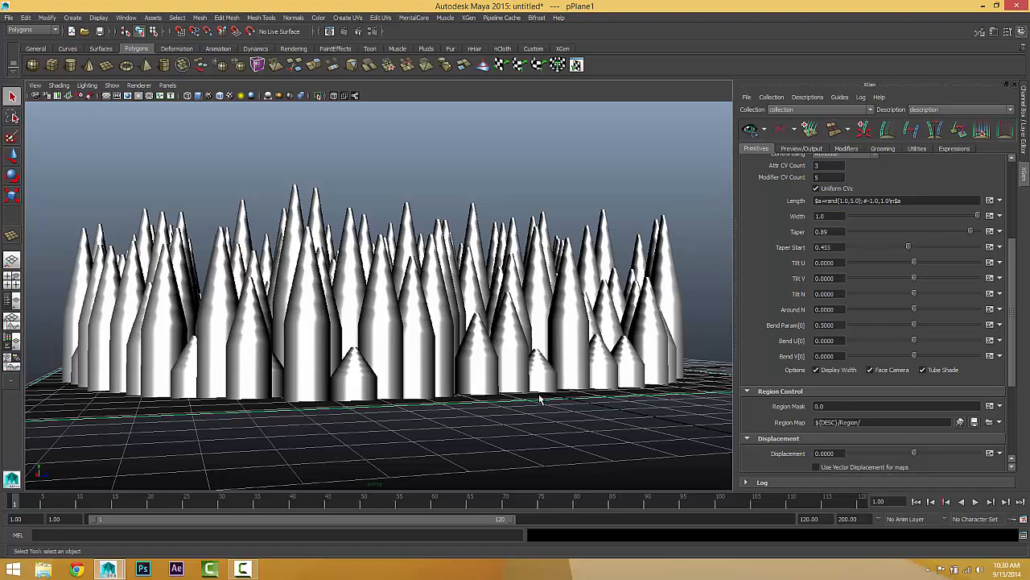
mouse_move(542, 395)
alt+mouse_down()
mouse_move(419, 393)
mouse_move(545, 393)
mouse_move(528, 393)
alt+mouse_up()
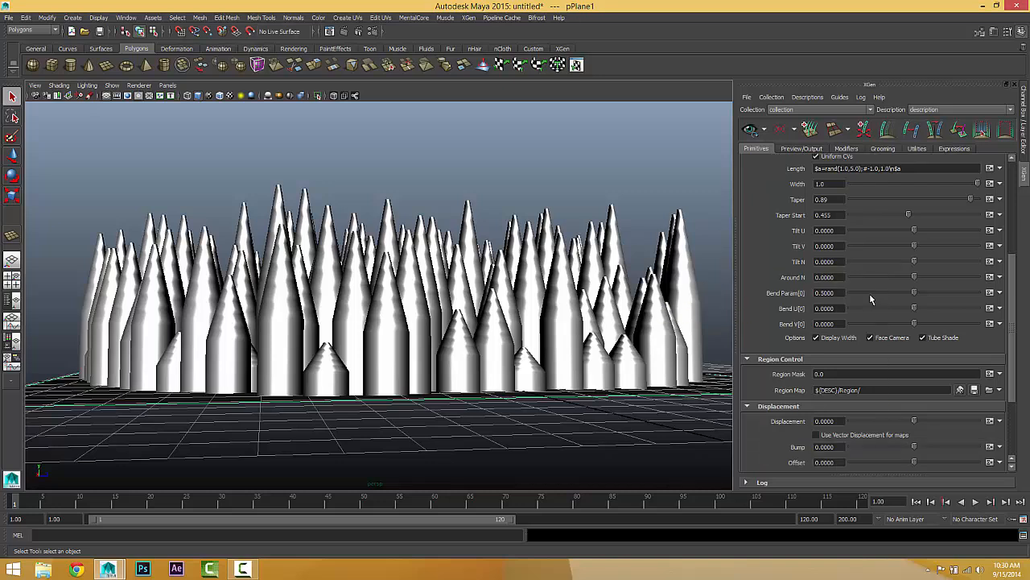
Step: Try a modifier CV count of 10 on the splines and return it to 5
scroll(869, 296, up, 2)
scroll(869, 293, down, 2)
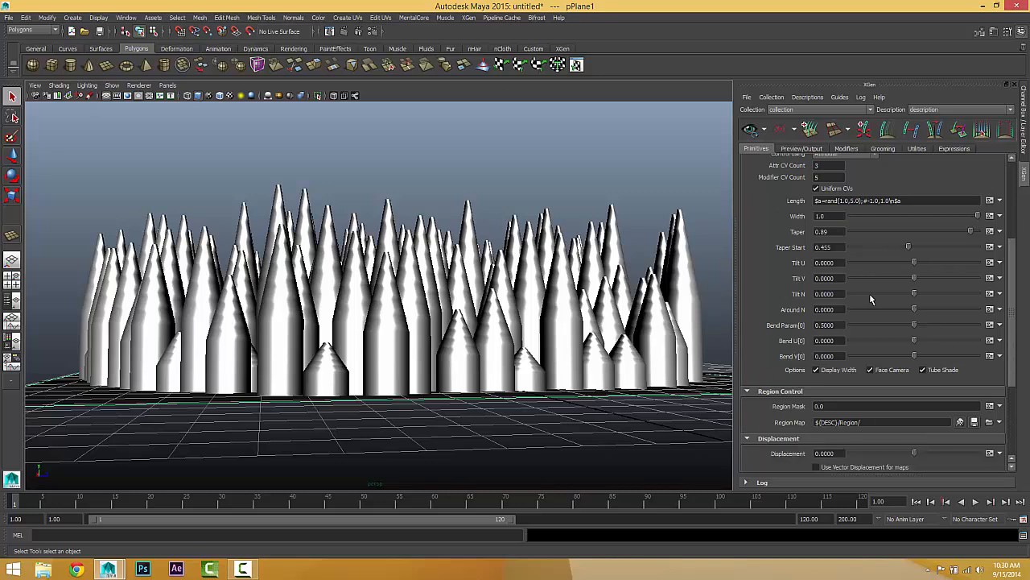
scroll(869, 293, up, 2)
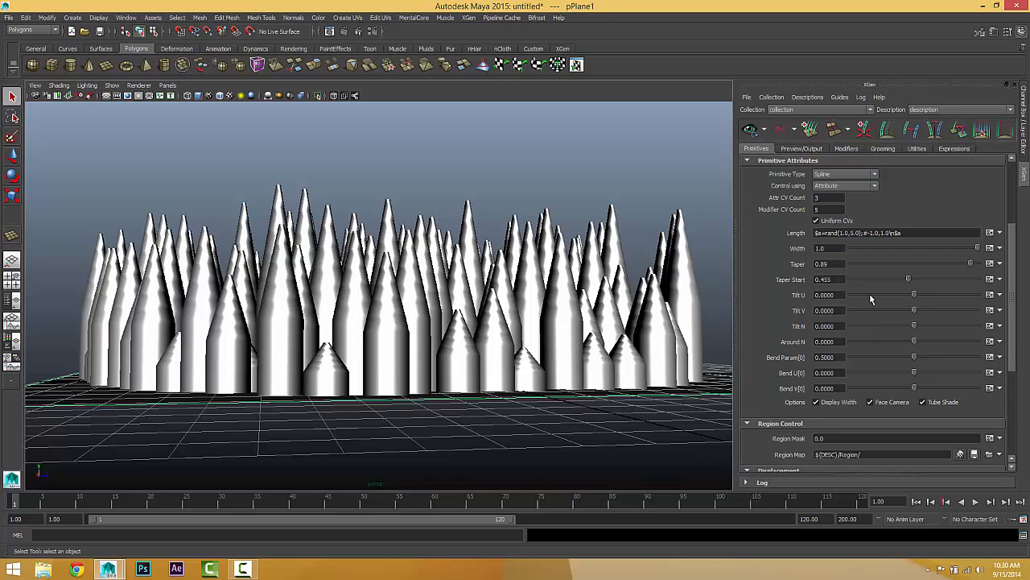
double_click(820, 210)
text(10)
key(Return)
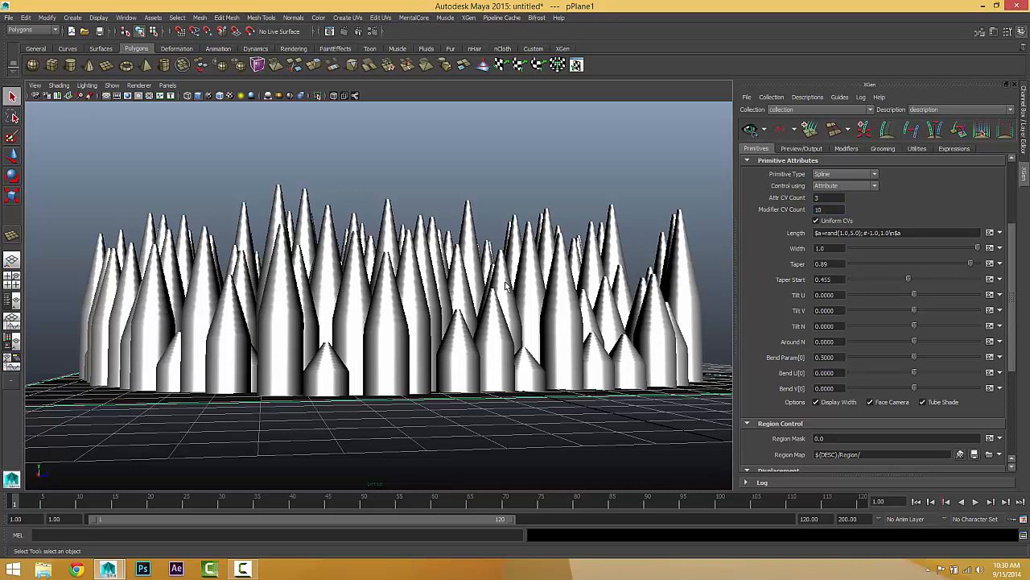
double_click(820, 209)
text(5)
key(Return)
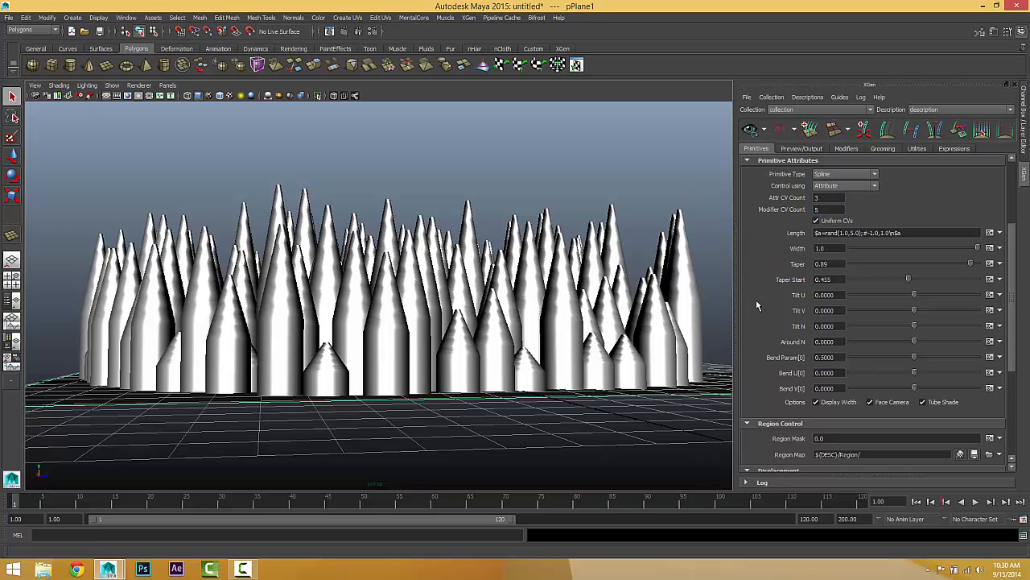
Step: Reduce the width of the tapered splines to 0.5
scroll(756, 304, down, 1)
alt+drag(523, 294, 495, 290)
drag(838, 216, 748, 186)
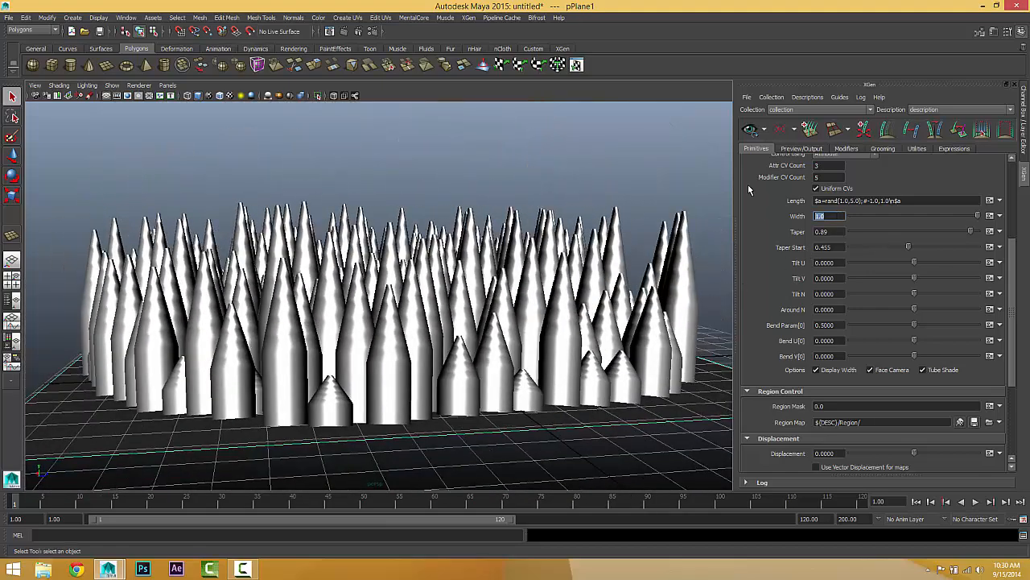
text(.5)
key(Return)
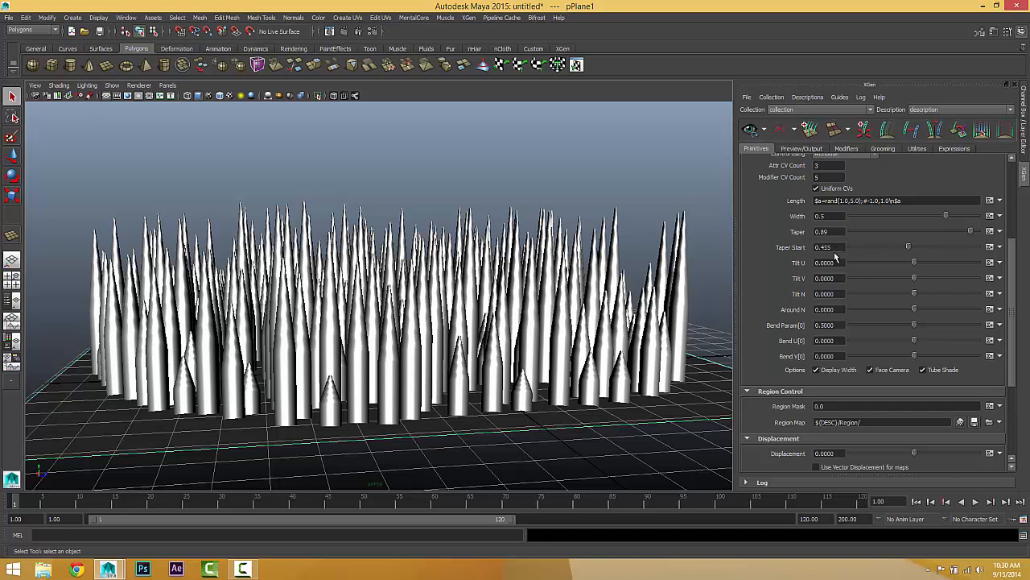
Step: Reset both the taper and the taper start of the splines to 0
drag(838, 230, 720, 198)
text(0)
key(Return)
drag(846, 248, 708, 162)
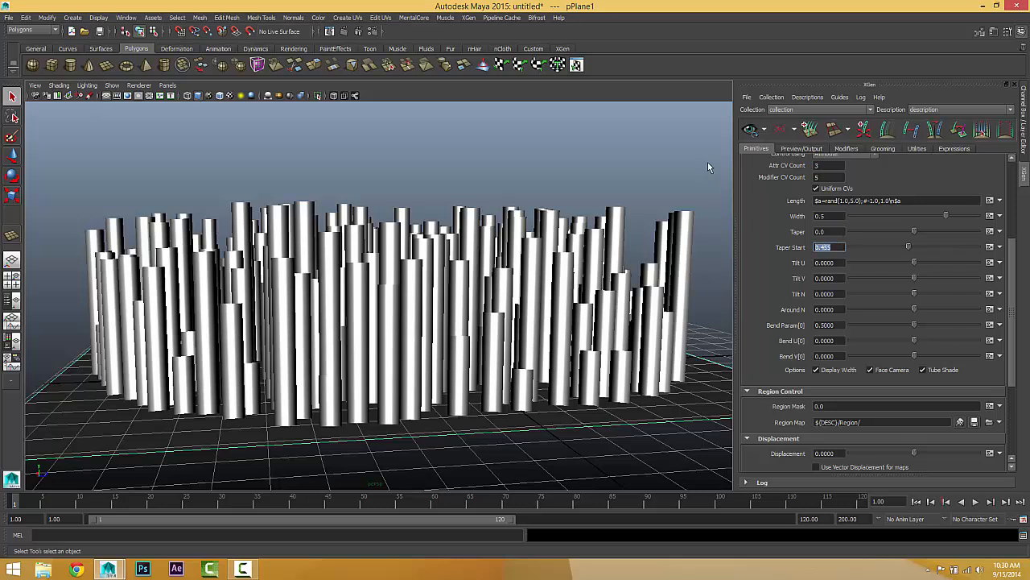
text(0)
key(Return)
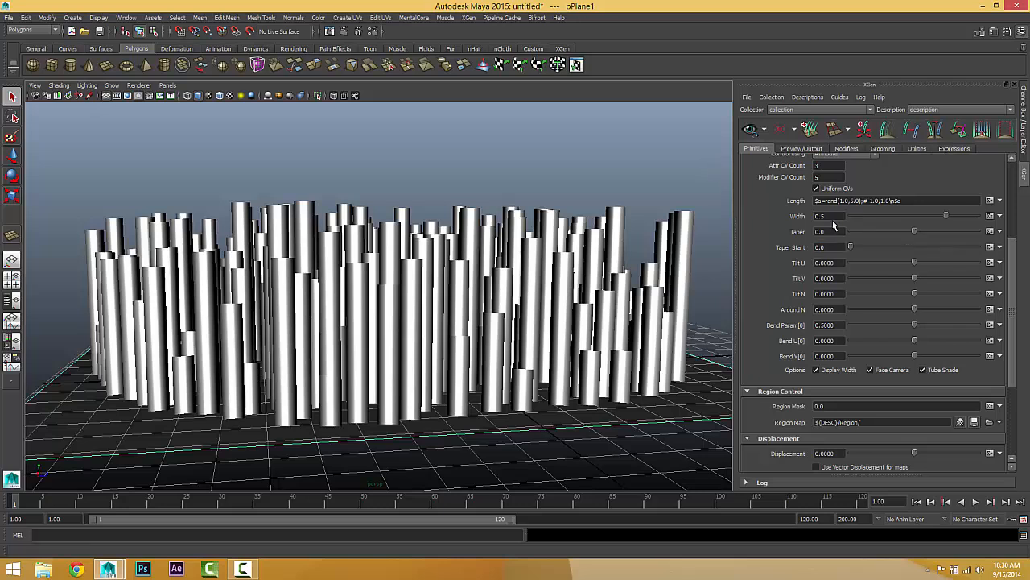
Step: Set the spline width to 0.1
drag(834, 218, 774, 178)
text(.1)
key(Return)
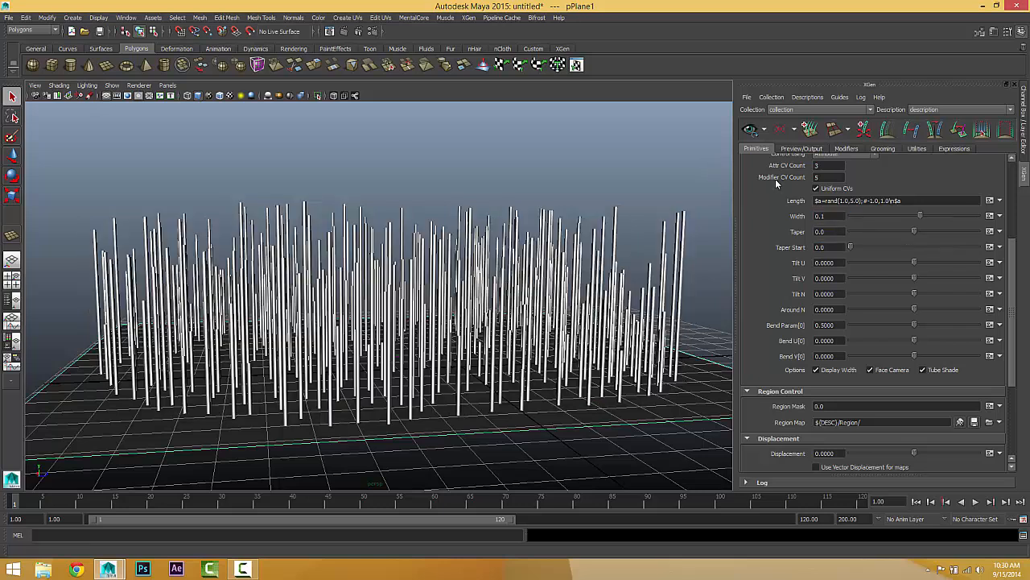
Step: Tilt the splines with Tilt U at 0.21 and Tilt V at 0.125, and inspect the lean from above
alt+drag(603, 211, 611, 265)
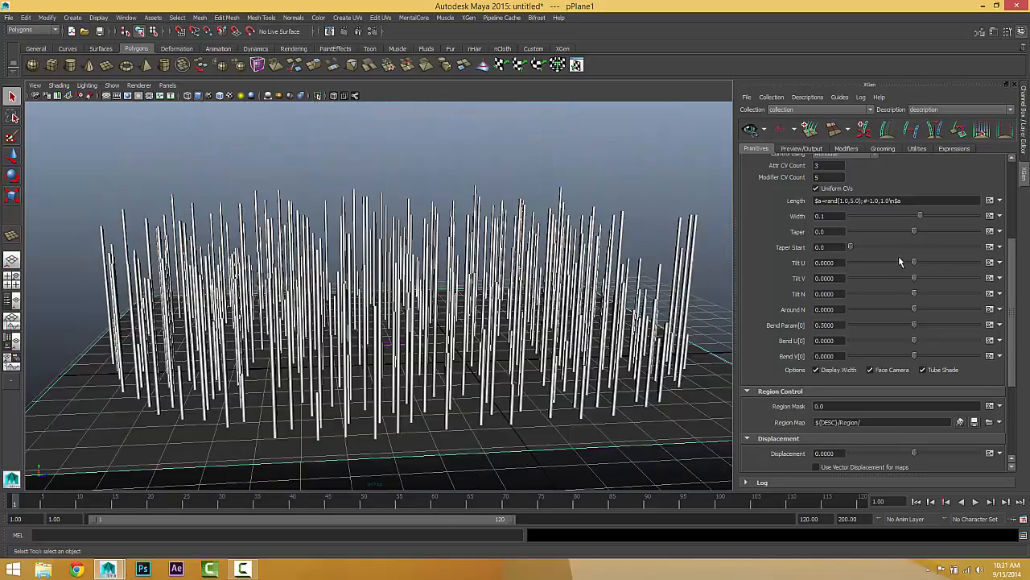
mouse_move(921, 265)
mouse_down()
mouse_move(934, 262)
mouse_move(921, 262)
mouse_move(928, 279)
mouse_move(919, 278)
mouse_up()
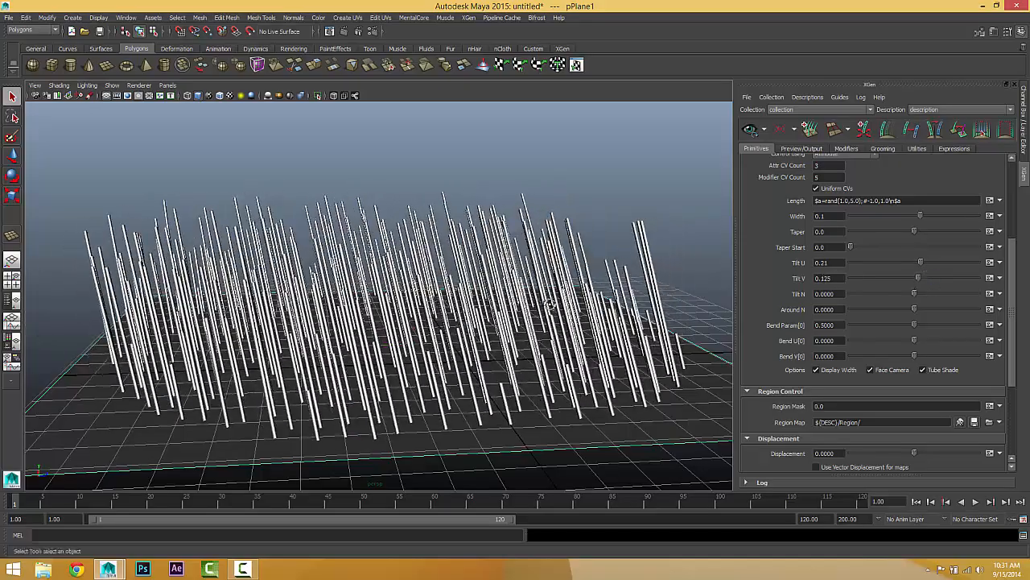
alt+drag(549, 304, 529, 311)
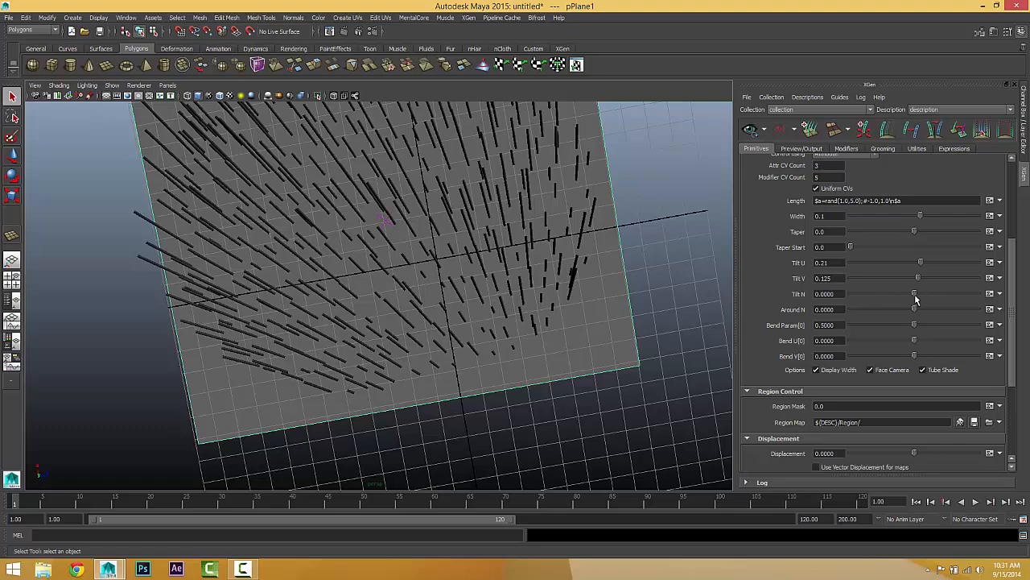
Step: Set Tilt N to -2.28 and Around N to 5.315, checking the splines from different angles
drag(915, 299, 913, 295)
alt+drag(504, 262, 857, 326)
drag(925, 310, 916, 310)
alt+drag(559, 322, 439, 241)
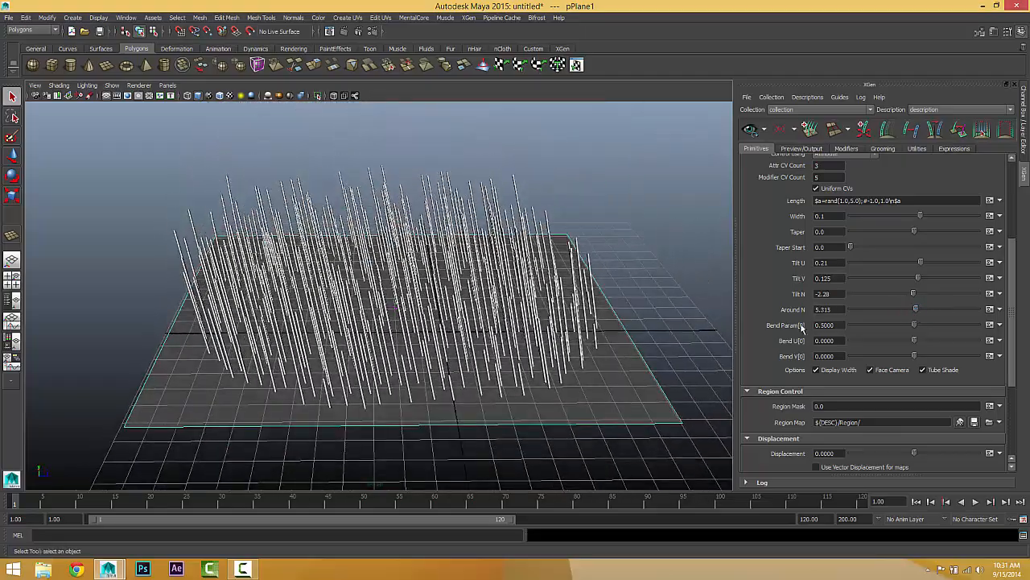
Step: Reset the Tilt V and Tilt N values of the splines to 0
drag(834, 309, 780, 311)
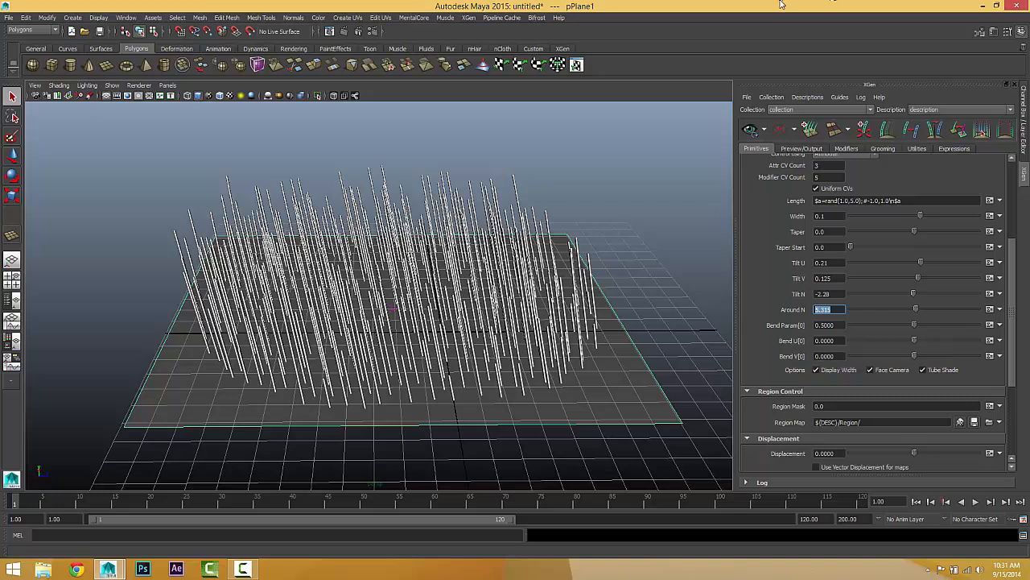
double_click(830, 279)
text(0)
key(Return)
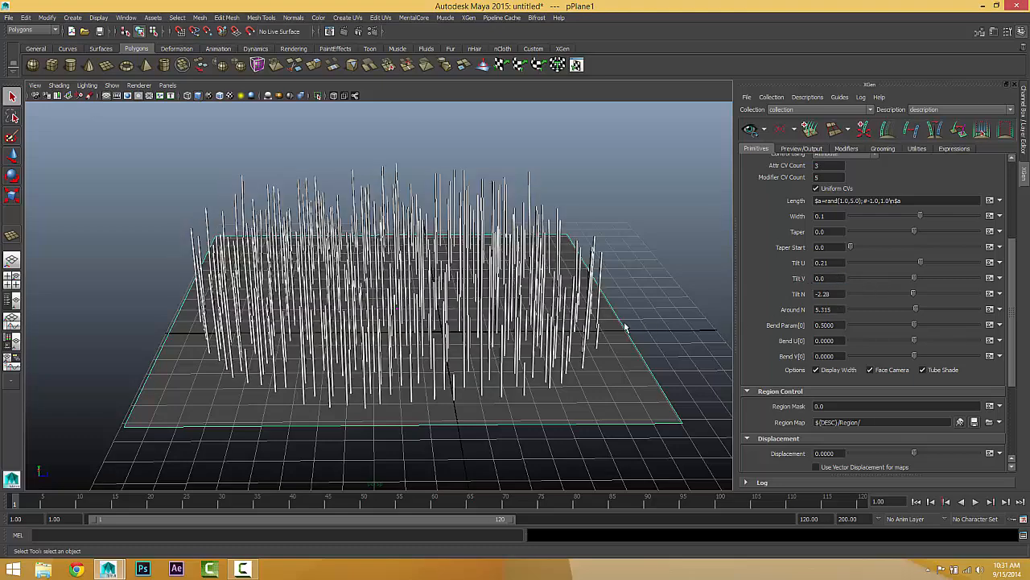
alt+drag(625, 326, 609, 311)
double_click(833, 296)
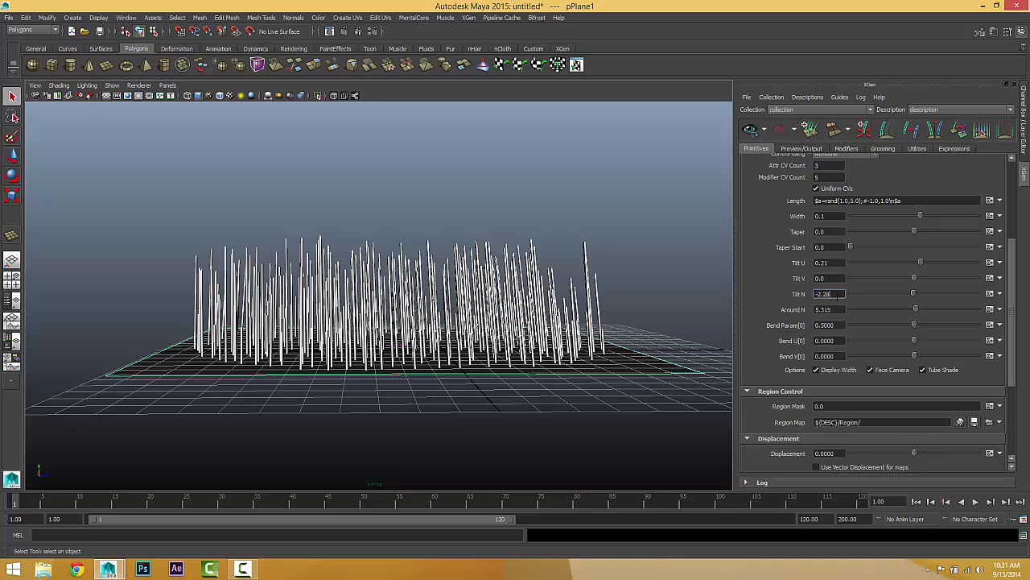
text(0)
key(Return)
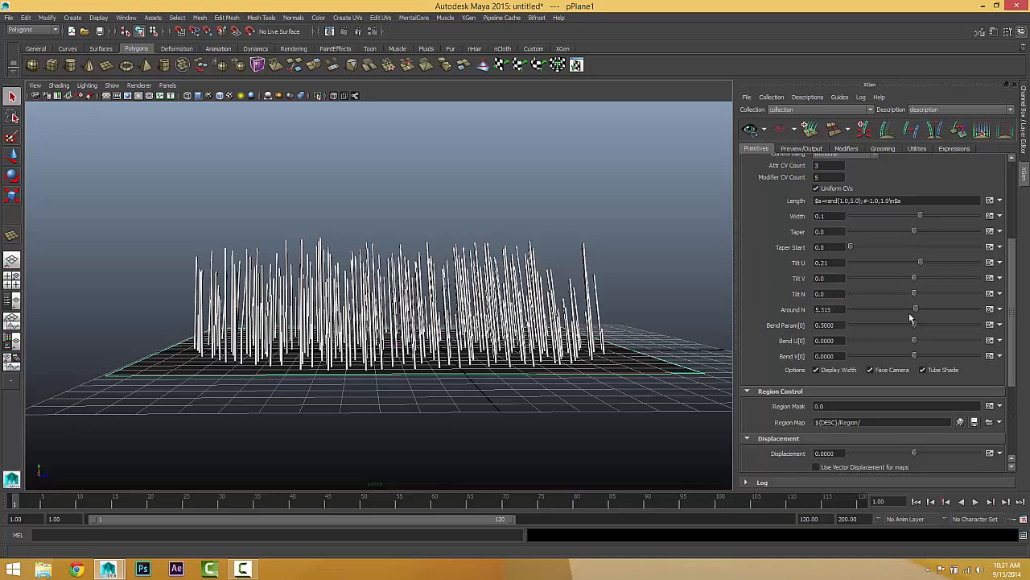
Step: Reset the Around N and Tilt U values of the splines to 0
double_click(834, 309)
text(0)
key(Return)
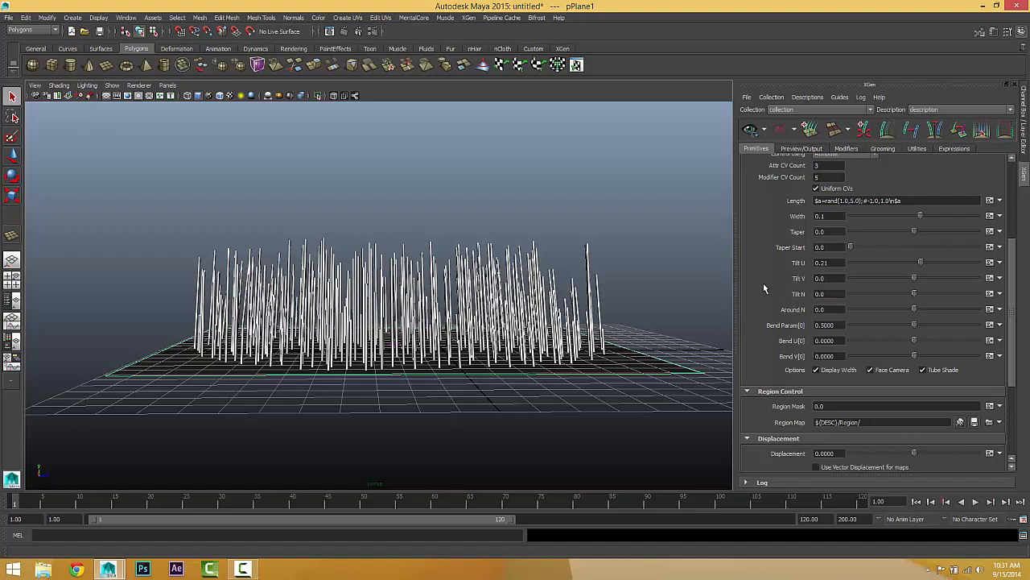
double_click(829, 262)
text(0)
key(Return)
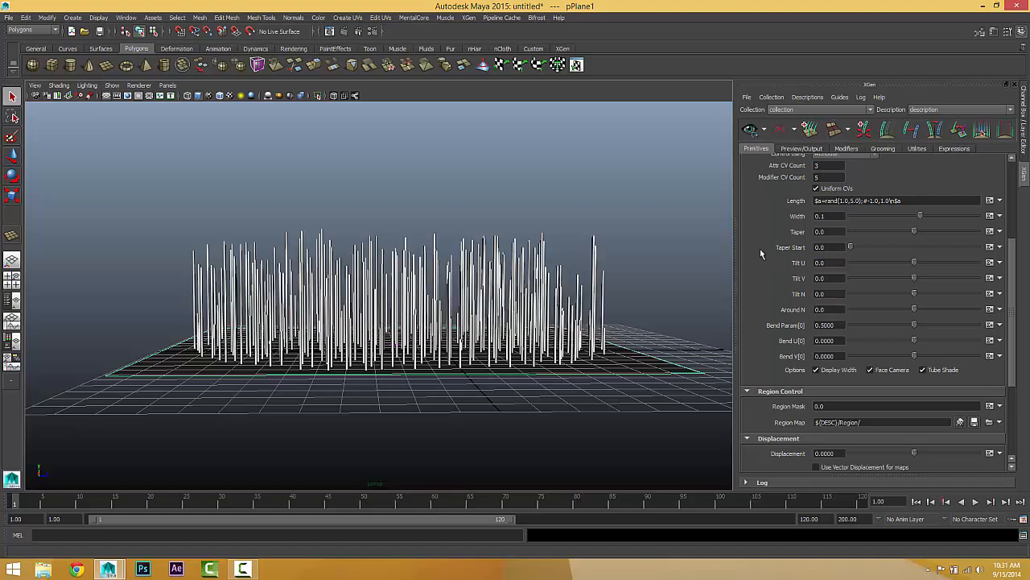
Step: Vary Tilt U through negative values and leave it at 0.025, comparing the lean of the splines
alt+drag(412, 347, 414, 341)
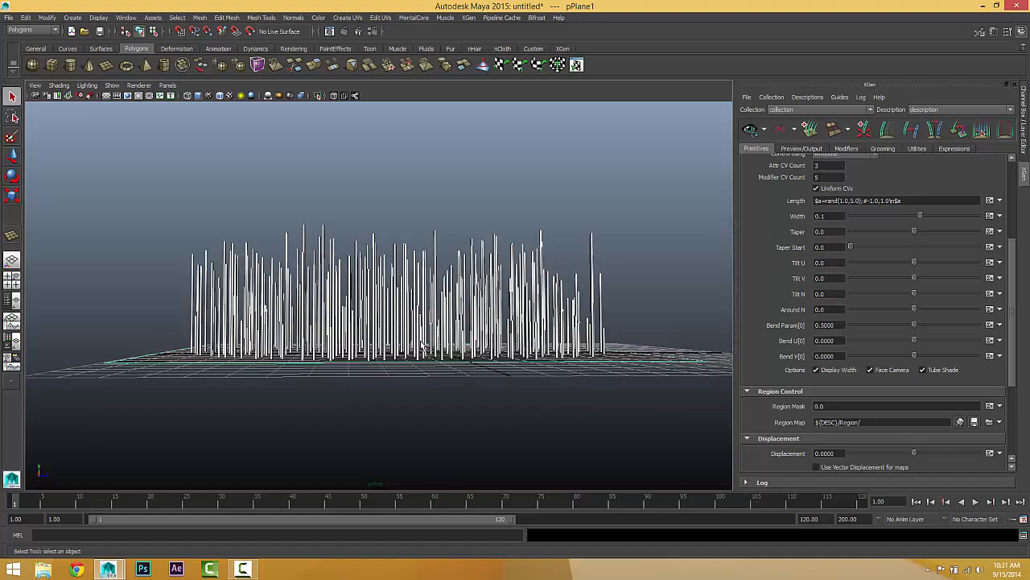
alt+middle_drag(414, 341, 423, 384)
scroll(423, 385, up, 2)
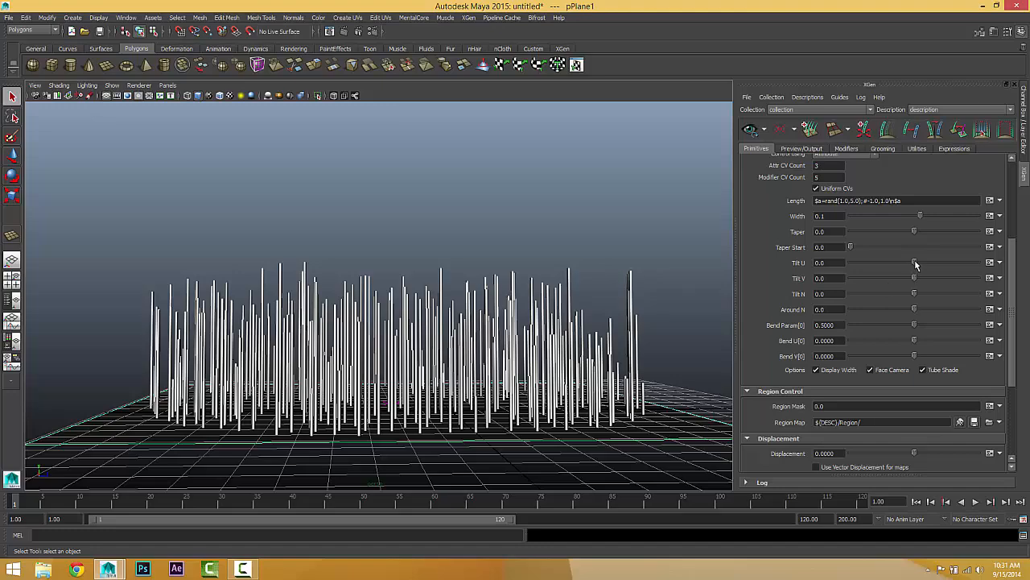
drag(915, 262, 909, 263)
alt+drag(496, 399, 461, 399)
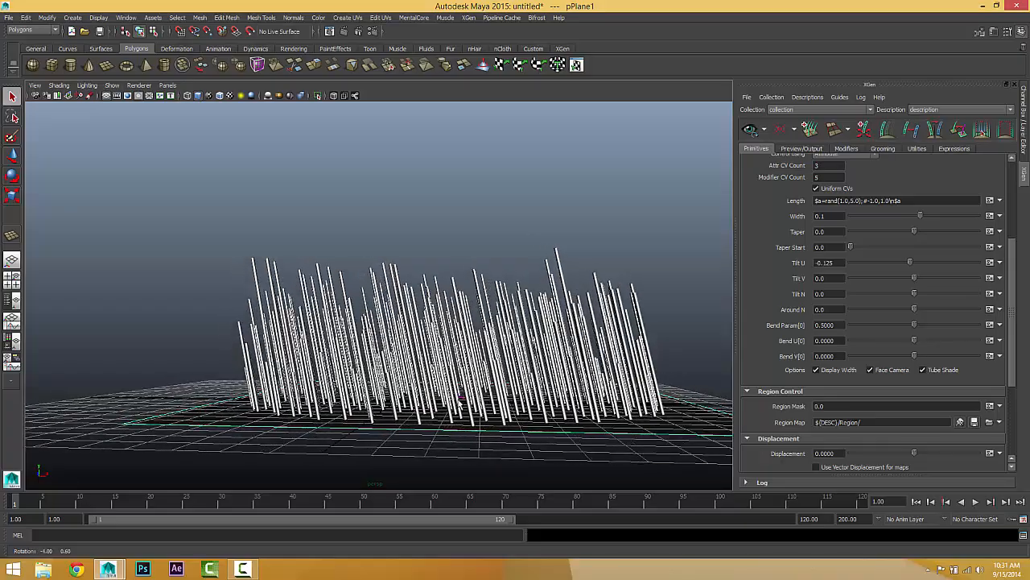
mouse_move(910, 262)
mouse_down()
mouse_move(928, 260)
mouse_move(906, 262)
mouse_up()
alt+drag(395, 346, 547, 338)
Step: Set Tilt V to -0.095 and Tilt N to -3.795, viewing the splines from above and from the side
drag(915, 278, 912, 277)
alt+drag(218, 354, 333, 244)
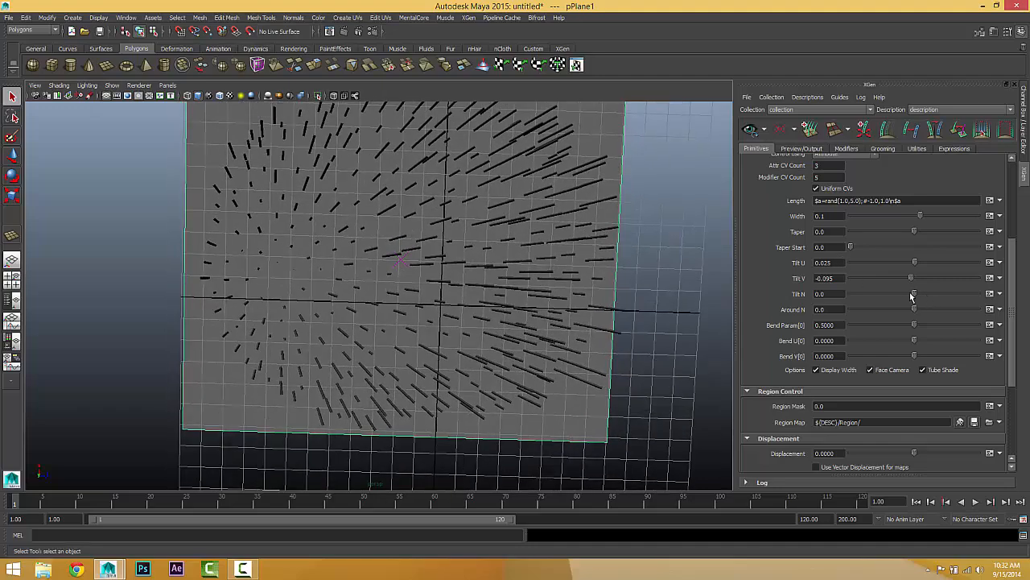
mouse_move(912, 295)
mouse_down()
mouse_move(924, 292)
mouse_move(913, 291)
mouse_up()
alt+drag(450, 327, 428, 238)
alt+drag(428, 296, 426, 287)
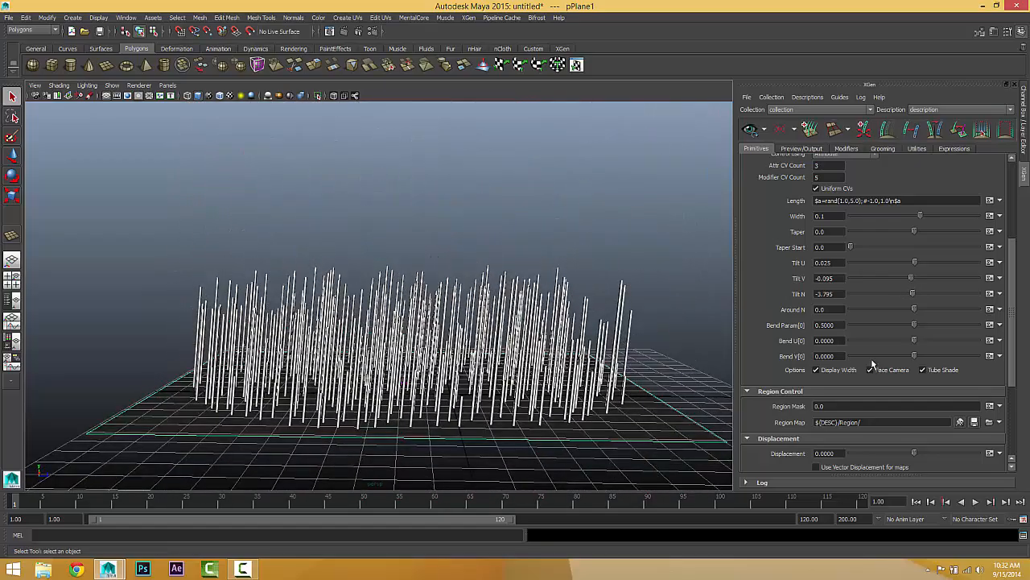
Step: Reset Tilt N, Tilt V and Tilt U to 0 so the splines have no tilt
click(820, 310)
alt+drag(493, 364, 522, 336)
alt+drag(688, 320, 596, 313)
double_click(824, 294)
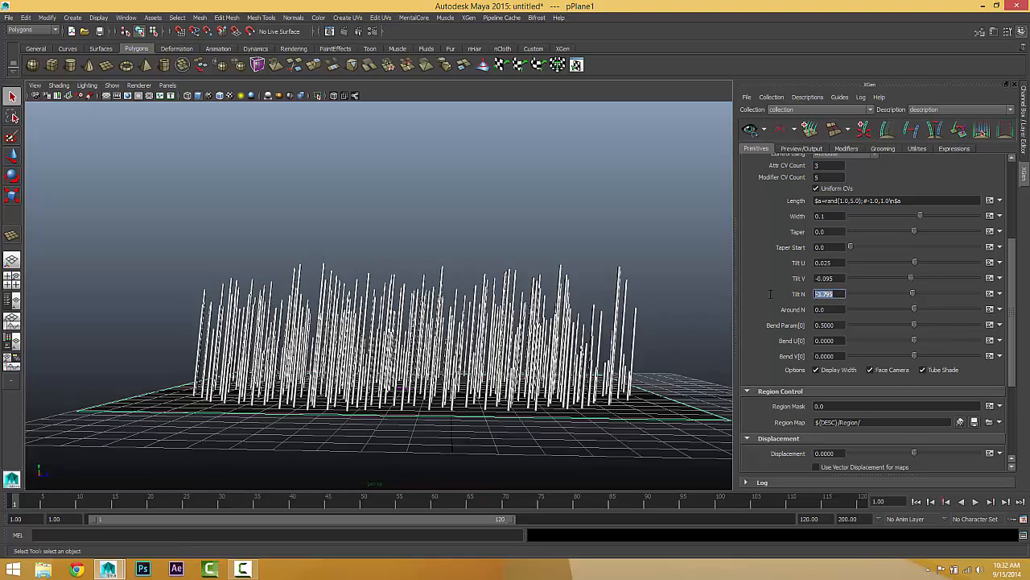
text(0)
key(Return)
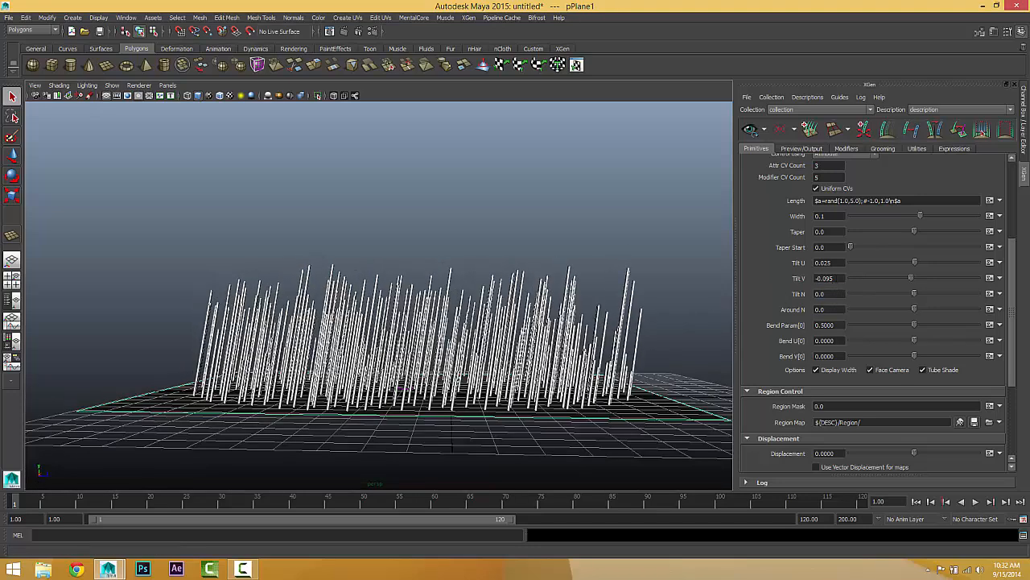
double_click(824, 277)
text(0)
key(Return)
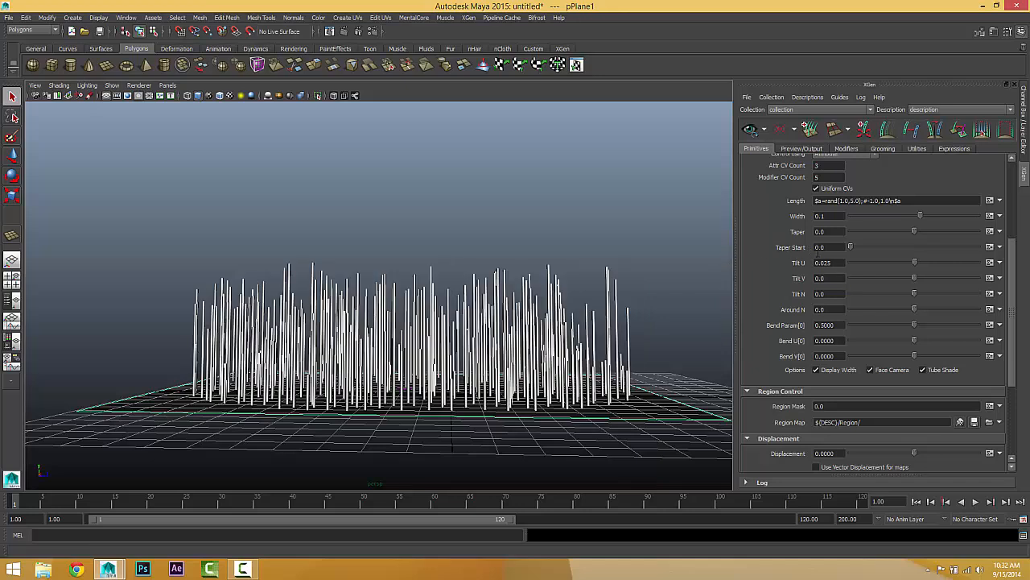
double_click(824, 263)
text(0)
key(Return)
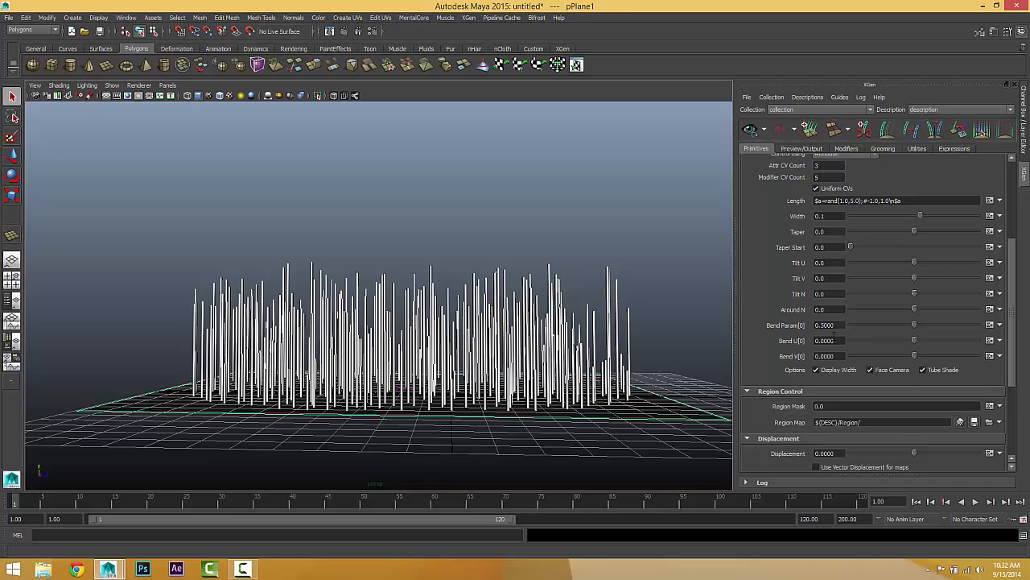
Step: Bend the splines with Bend U[0] at -0.025 and Bend V[0] at 1.04, and examine the curves up close
double_click(828, 325)
drag(915, 339, 946, 356)
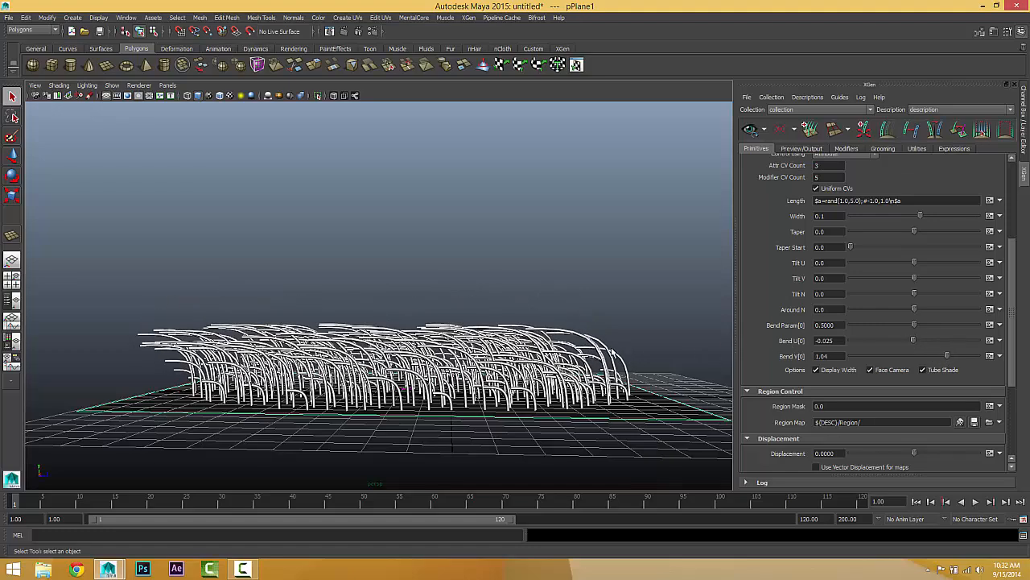
scroll(616, 352, up, 3)
alt+drag(668, 349, 512, 314)
alt+right_drag(512, 314, 585, 313)
alt+drag(584, 314, 568, 308)
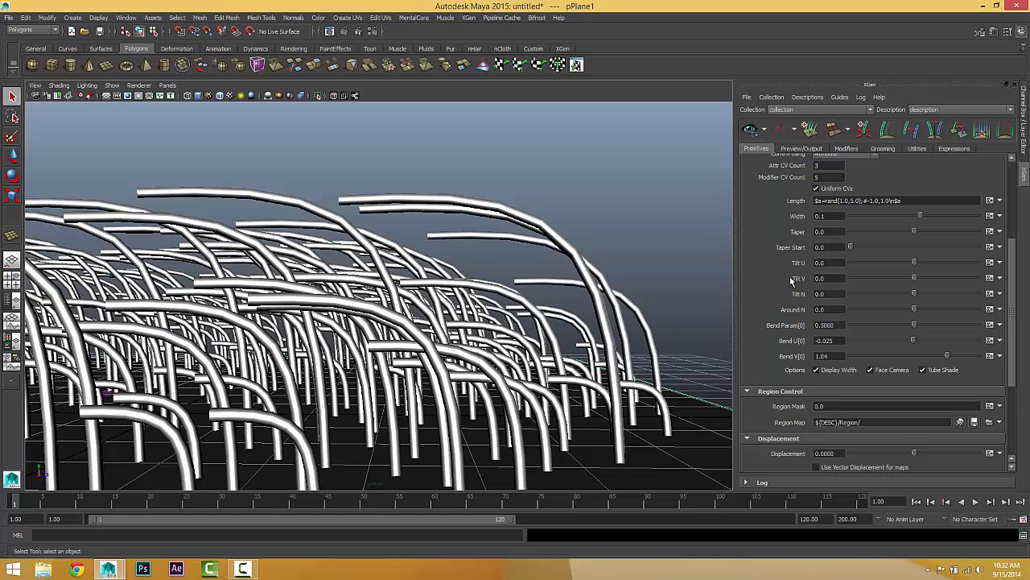
Step: Try the Sphere primitive type and switch the description back to Spline
scroll(810, 301, up, 4)
click(842, 303)
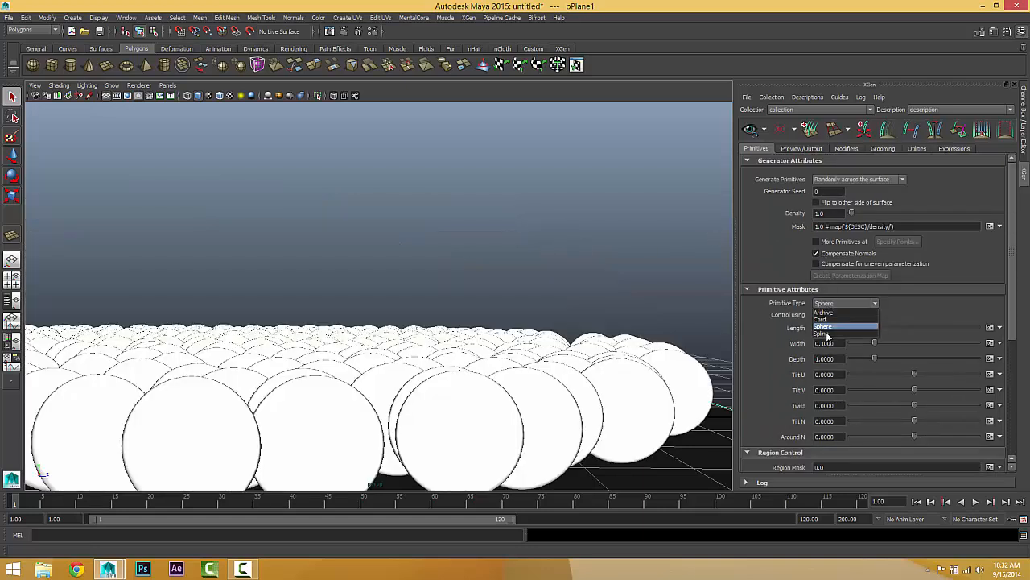
click(829, 329)
Step: Lower the generator density to 0.1 so only sparse splines cover the plane
double_click(831, 214)
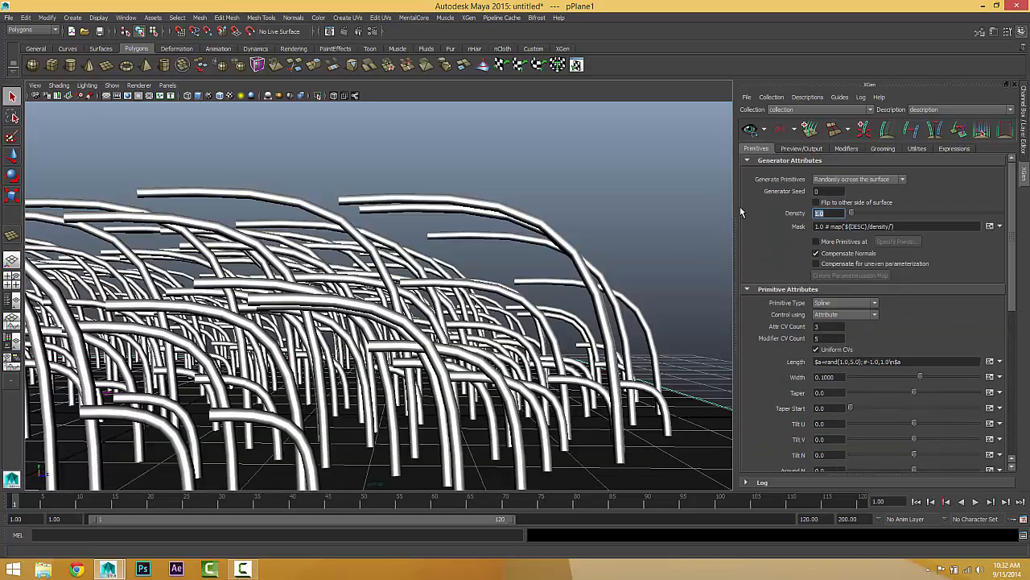
text(.1)
key(Return)
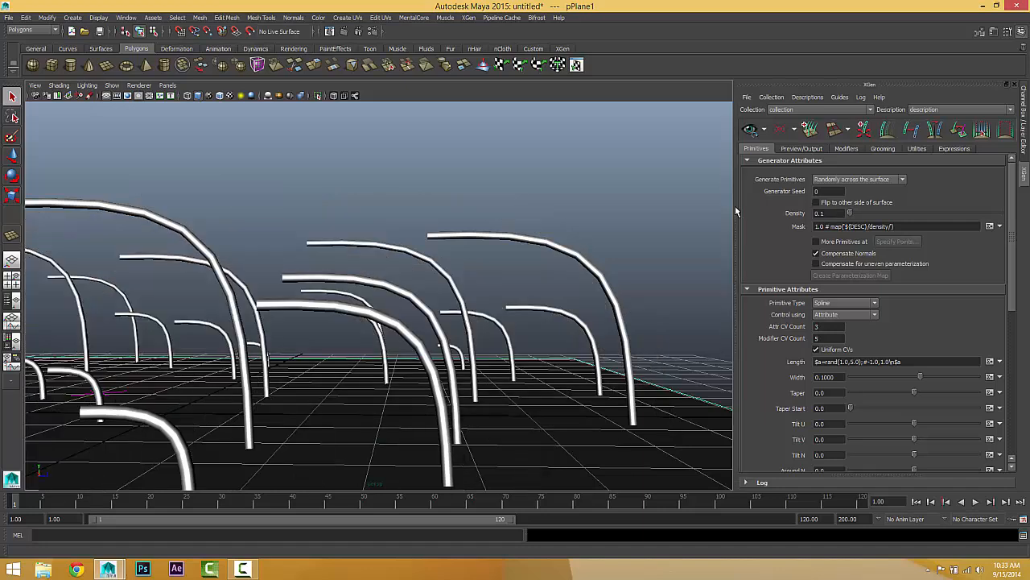
alt+middle_drag(631, 256, 588, 251)
mouse_move(588, 251)
alt+mouse_down()
mouse_move(578, 249)
mouse_move(590, 250)
alt+mouse_up()
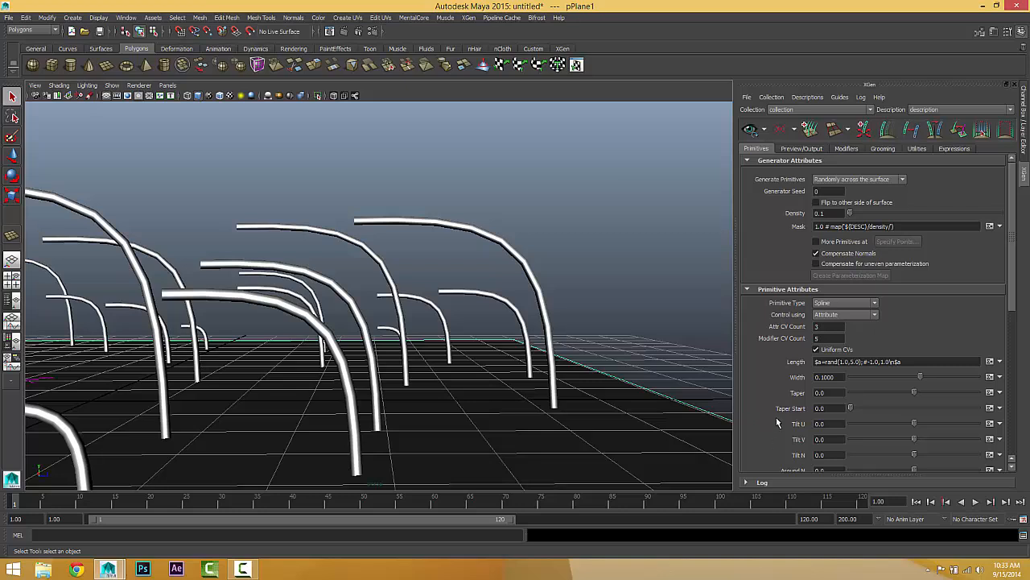
Step: Bend the splines with Bend U[0] at 0.095 and Bend V[0] at 1.66, and set Bend Param[0] to 0.735
scroll(778, 422, down, 3)
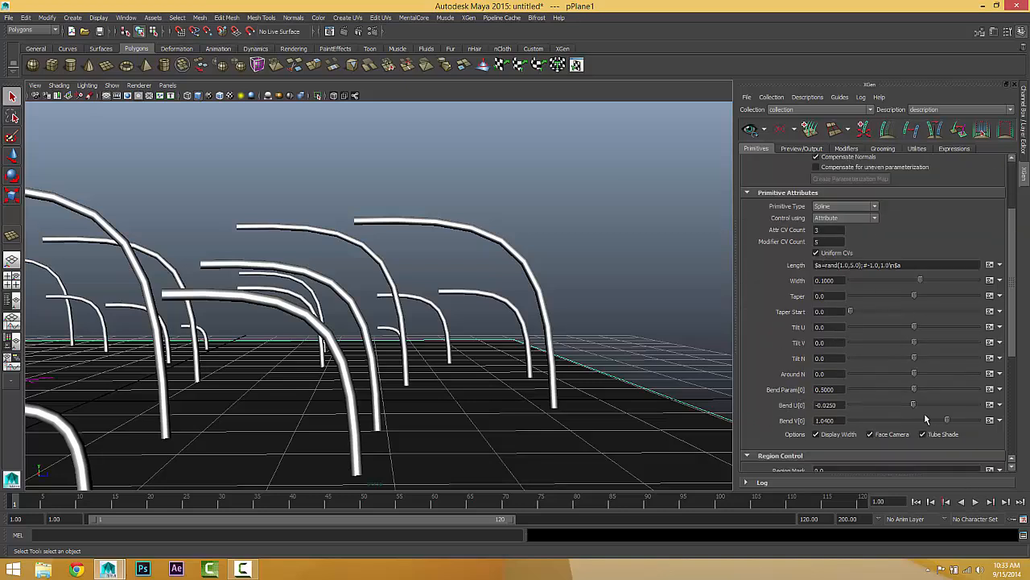
drag(913, 405, 968, 458)
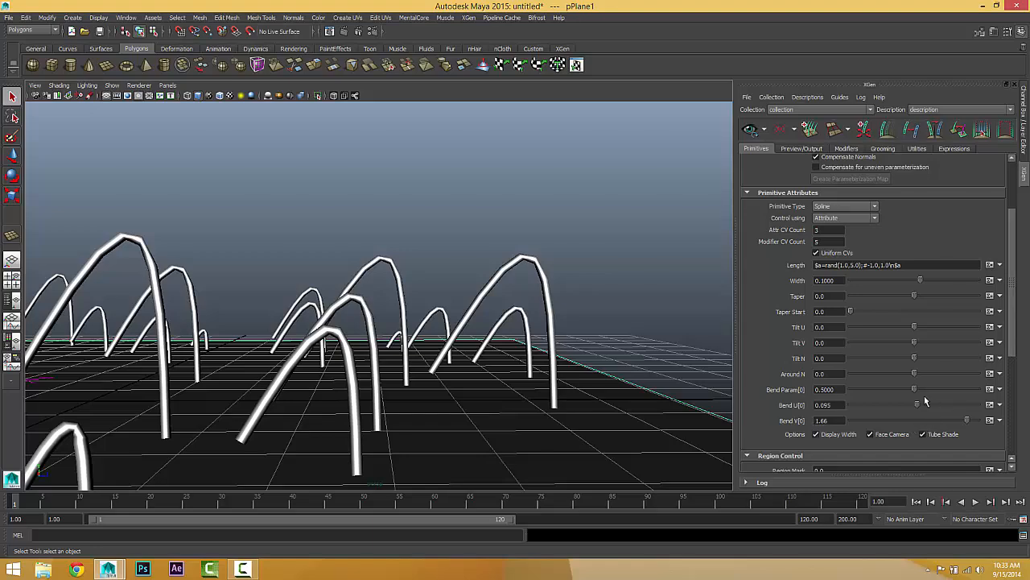
drag(913, 391, 943, 396)
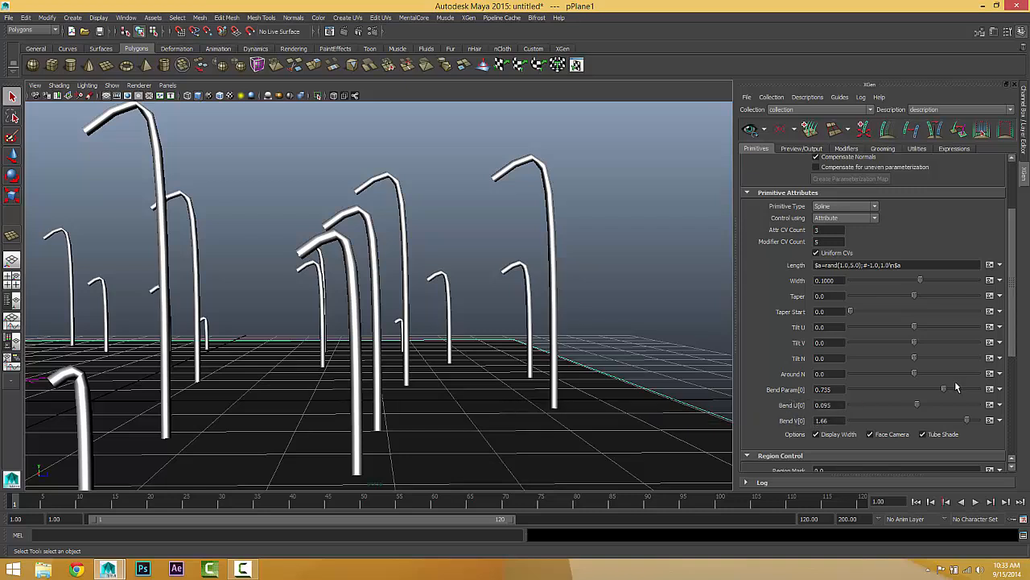
Step: Rotate the bent splines about their normals with Around N at 43.29, and view them from several angles
drag(832, 374, 792, 380)
alt+drag(505, 341, 444, 368)
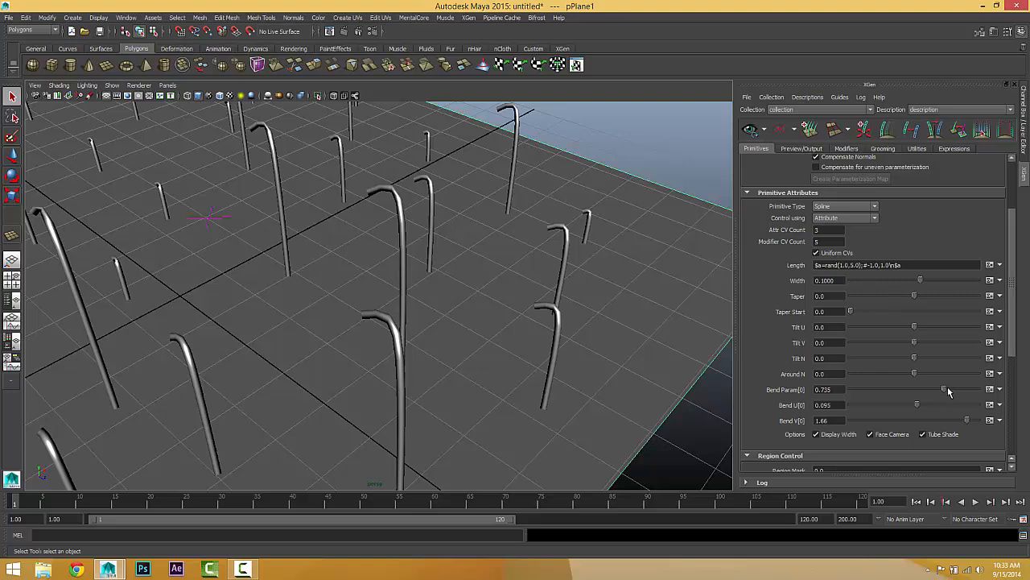
mouse_move(915, 374)
mouse_down()
mouse_move(999, 374)
mouse_move(824, 370)
mouse_move(959, 365)
mouse_move(857, 372)
mouse_move(967, 369)
mouse_move(830, 367)
mouse_move(969, 367)
mouse_move(818, 374)
mouse_move(965, 374)
mouse_move(829, 380)
mouse_move(929, 379)
mouse_up()
alt+drag(485, 371, 515, 343)
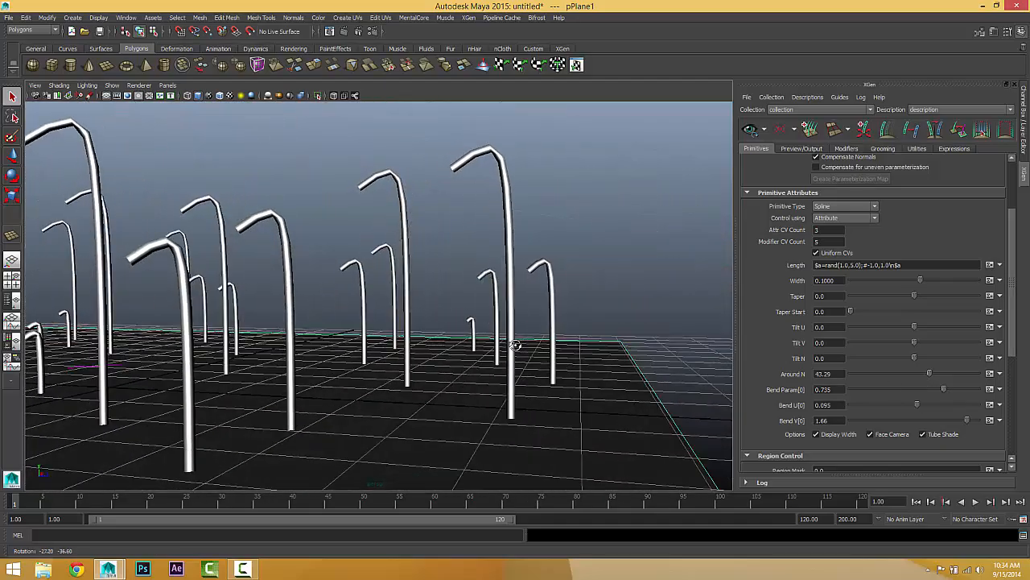
mouse_move(489, 280)
alt+mouse_down()
mouse_move(686, 290)
mouse_move(491, 299)
alt+mouse_up()
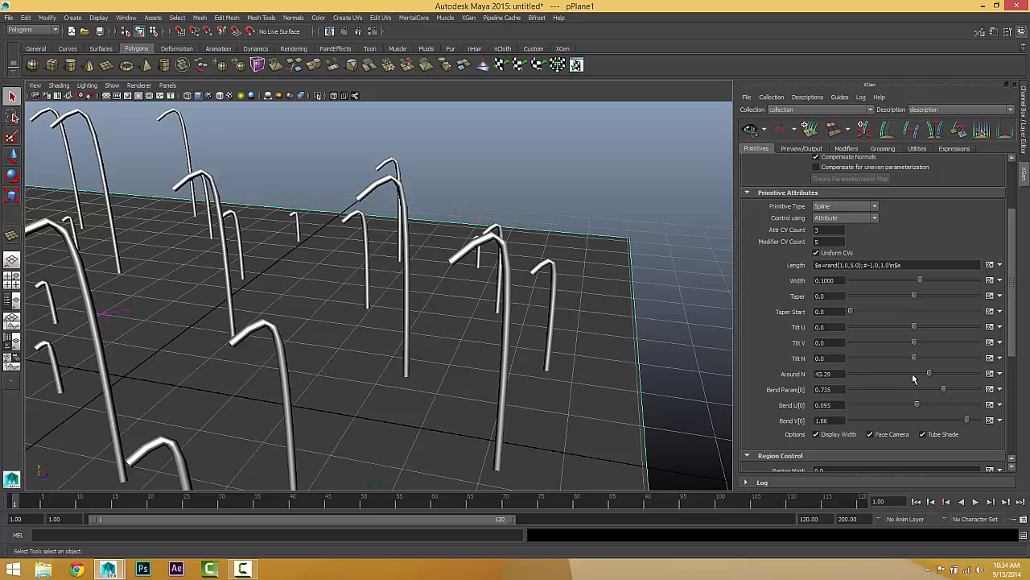
Step: Swing Around N to its minimum of -180 and reset it to 0
drag(929, 374, 844, 373)
click(829, 374)
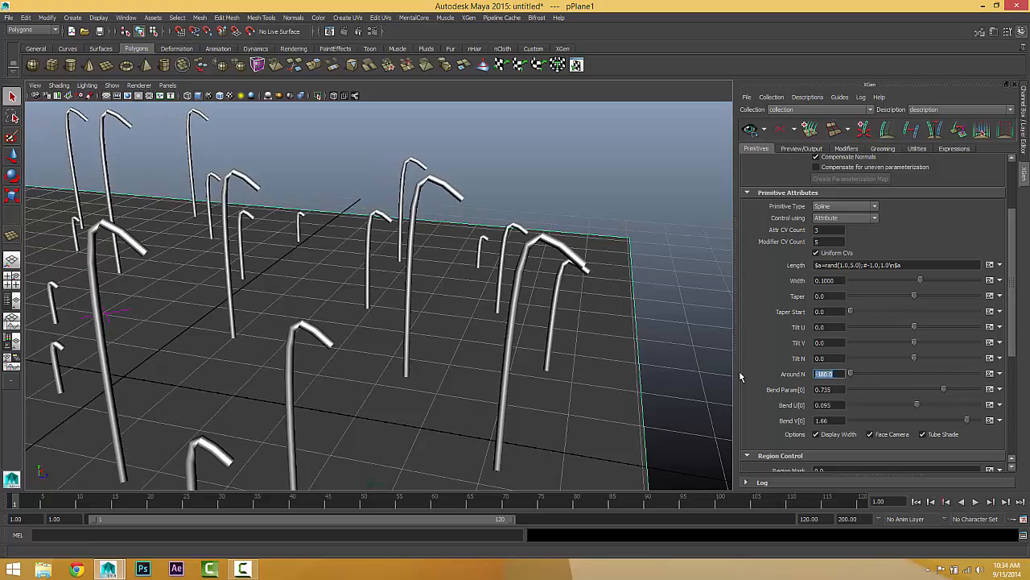
text(0)
key(Return)
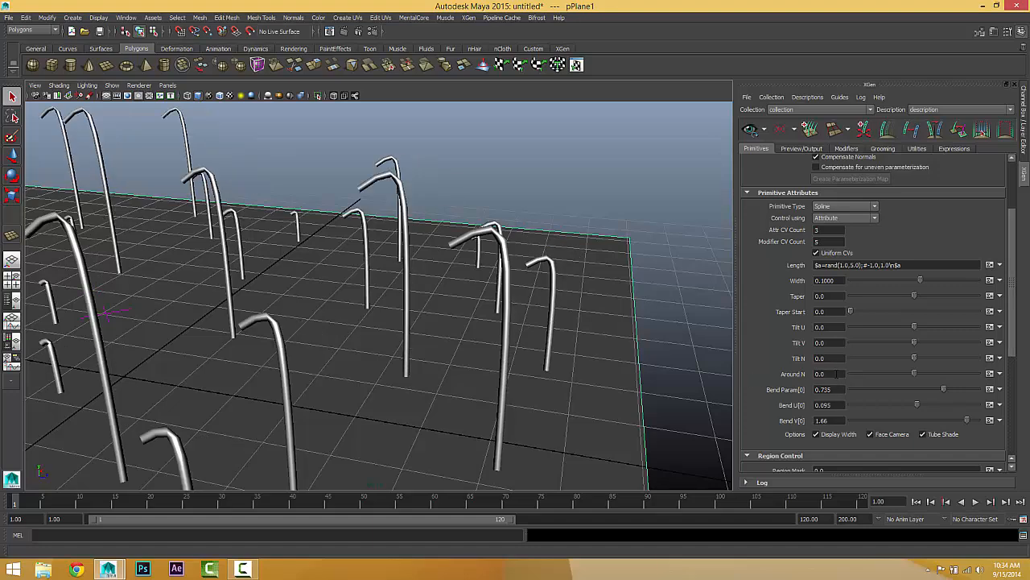
Step: Try Around N at 70.635, check the splines from above, and reset the value to 0
drag(844, 373, 789, 378)
alt+drag(594, 339, 529, 302)
drag(913, 374, 938, 367)
alt+drag(510, 344, 421, 356)
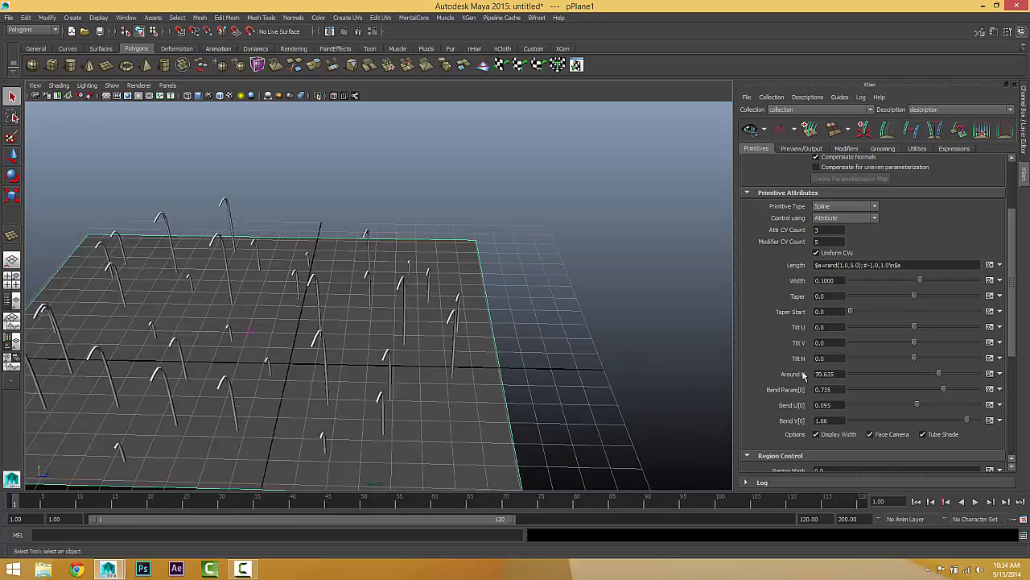
drag(841, 372, 781, 373)
text(0)
key(Return)
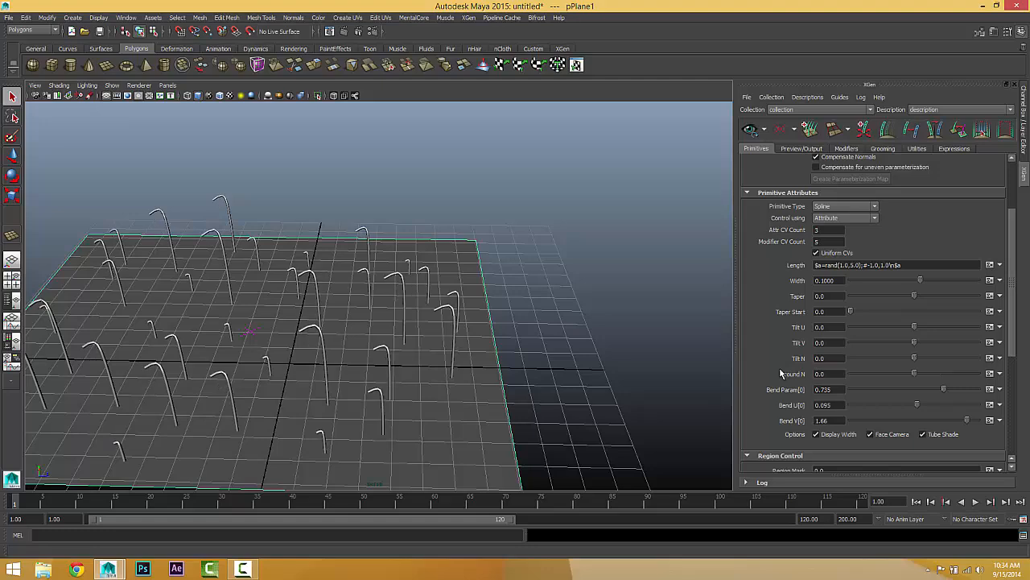
Step: Examine the bent splines across the whole plane and up close at their bends
alt+middle_drag(300, 416, 379, 411)
alt+drag(396, 414, 394, 402)
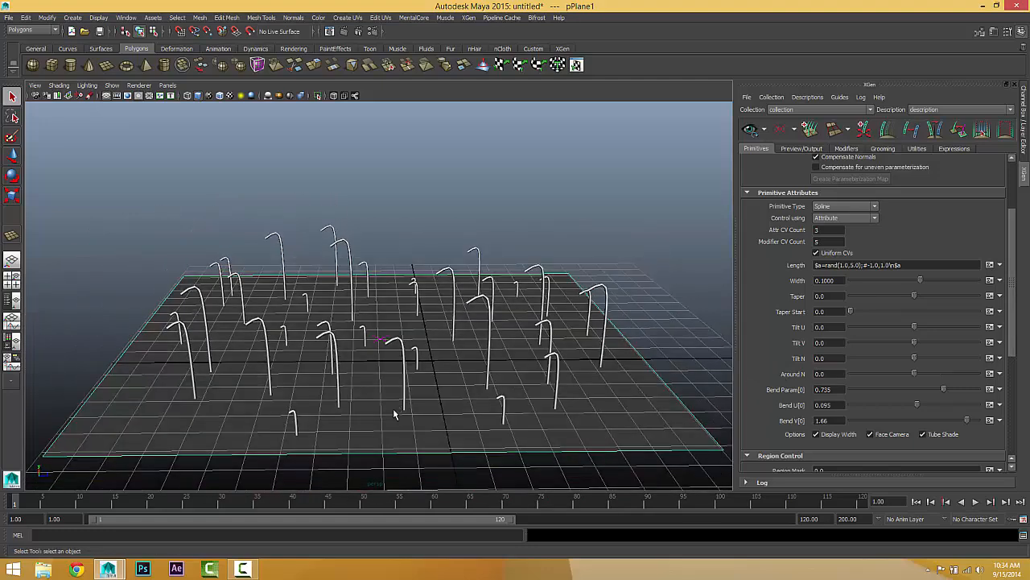
alt+middle_drag(395, 414, 372, 415)
scroll(370, 416, up, 2)
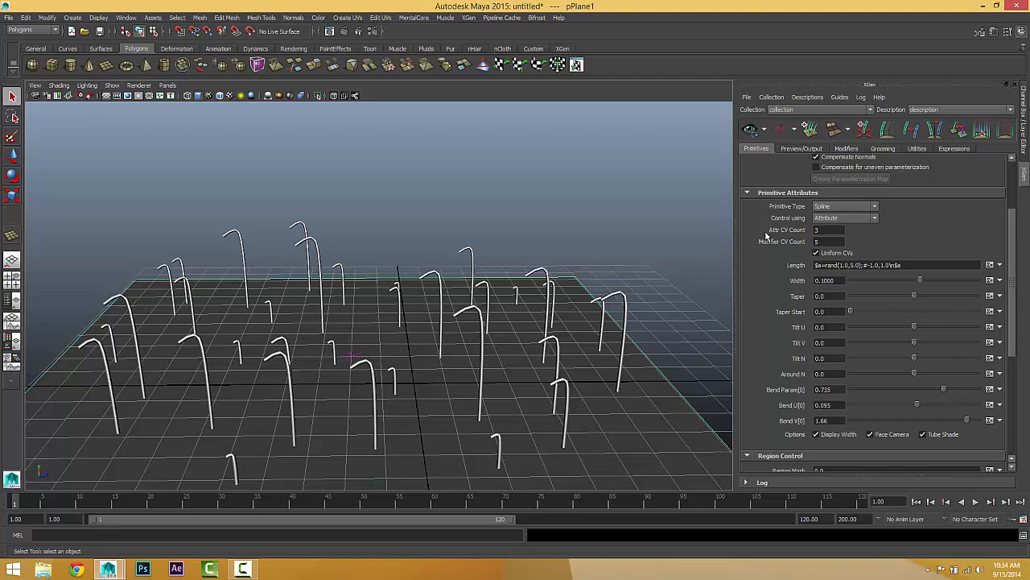
alt+drag(521, 386, 518, 373)
alt+right_drag(517, 373, 605, 370)
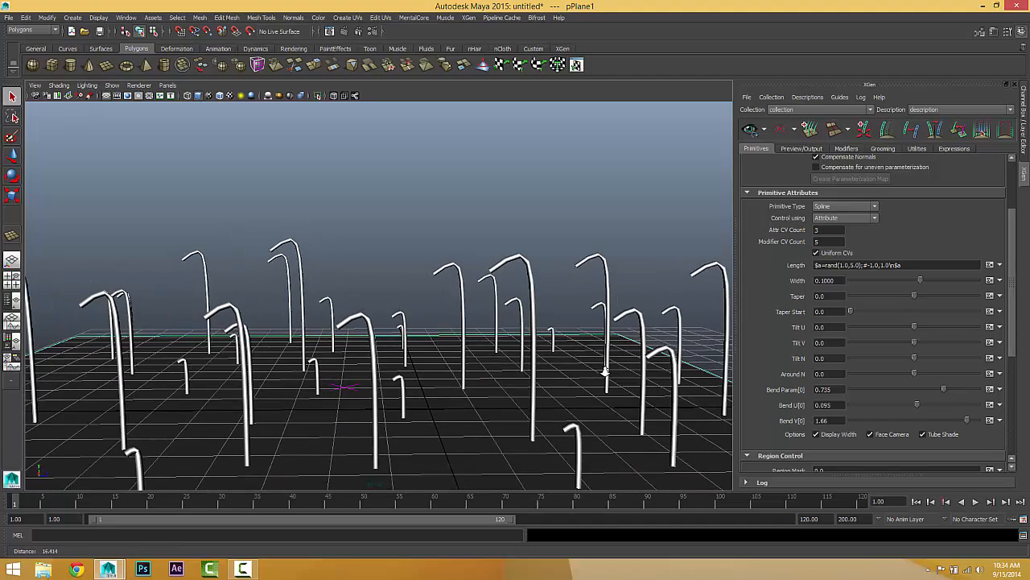
alt+middle_drag(605, 371, 395, 339)
alt+right_drag(394, 339, 510, 302)
alt+middle_drag(510, 301, 386, 334)
alt+right_drag(387, 334, 469, 303)
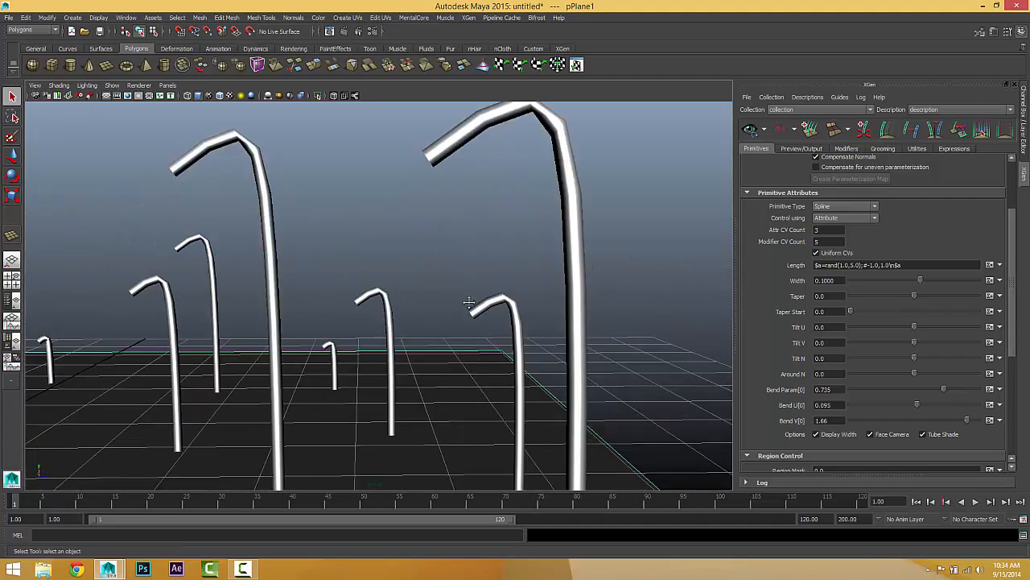
alt+middle_drag(469, 303, 427, 362)
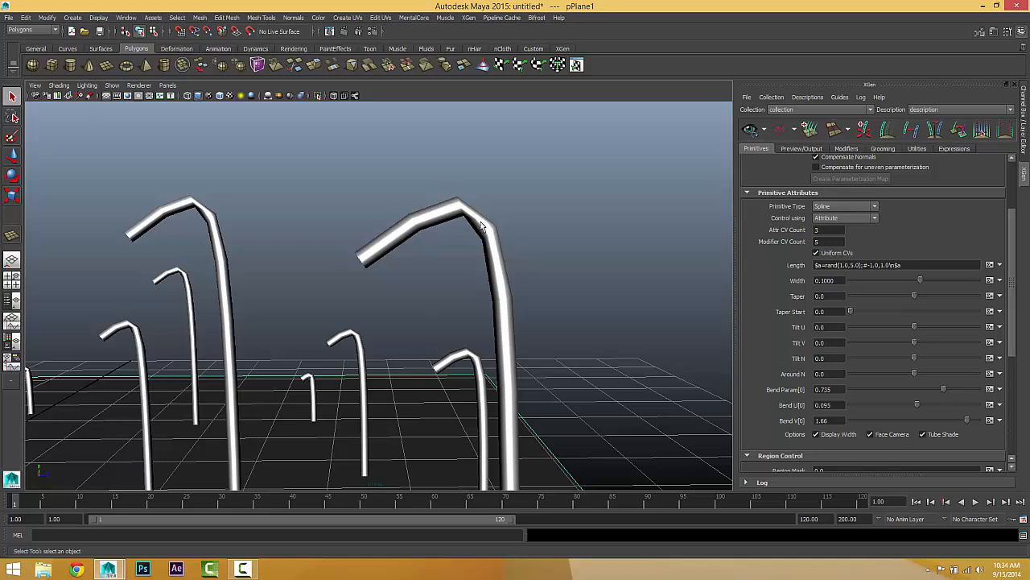
Step: Smooth the bends by raising the Modifier CV Count to 10, 20 and finally 40
click(829, 242)
text(10)
key(Return)
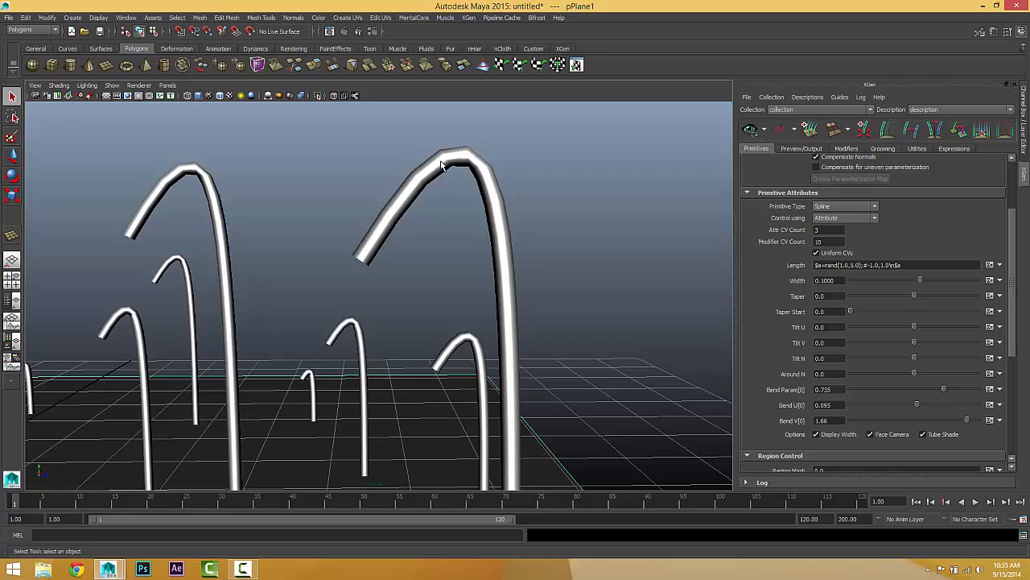
drag(825, 243, 776, 242)
text(2)
key(Return)
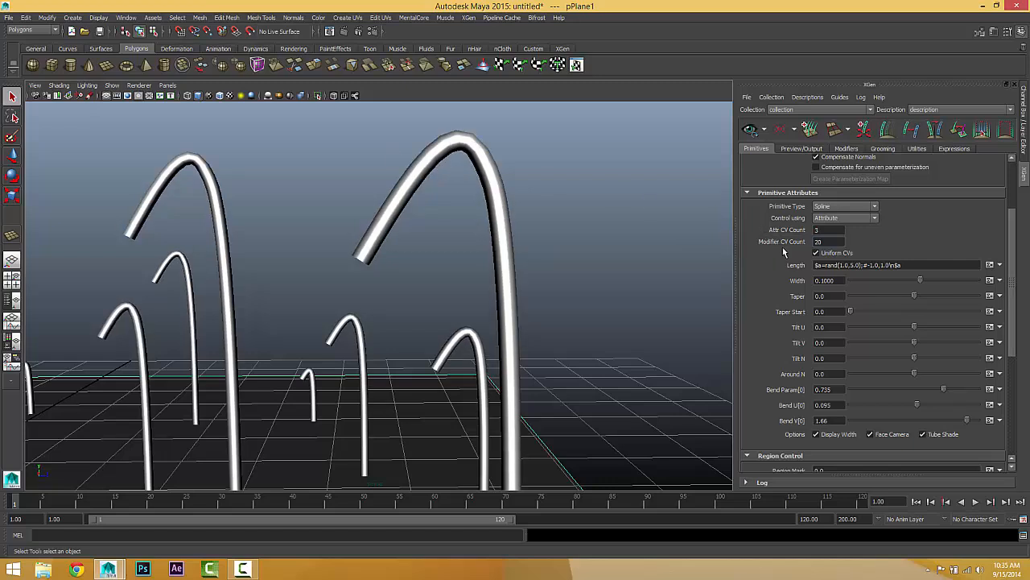
drag(834, 241, 788, 241)
text(40)
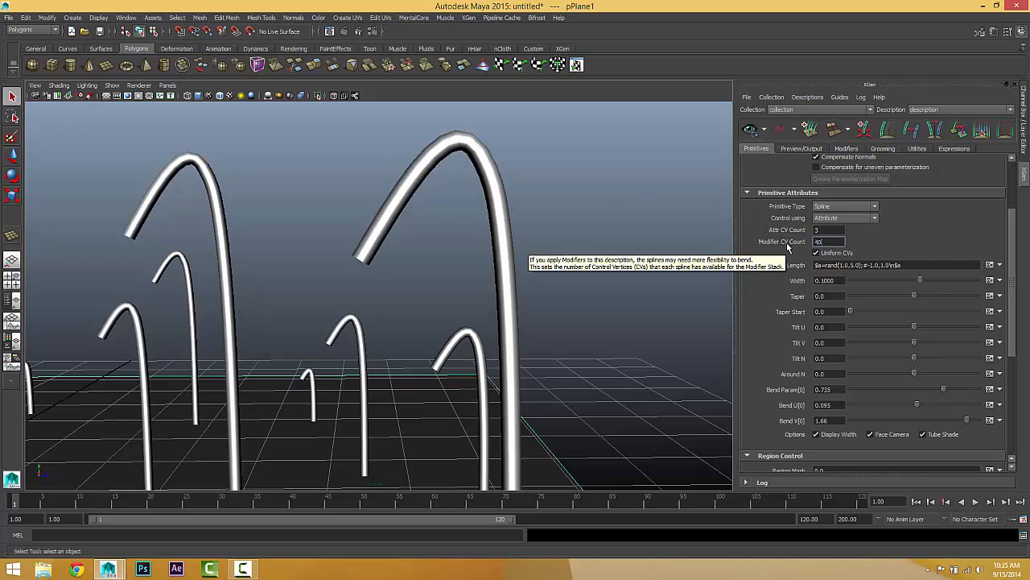
key(Return)
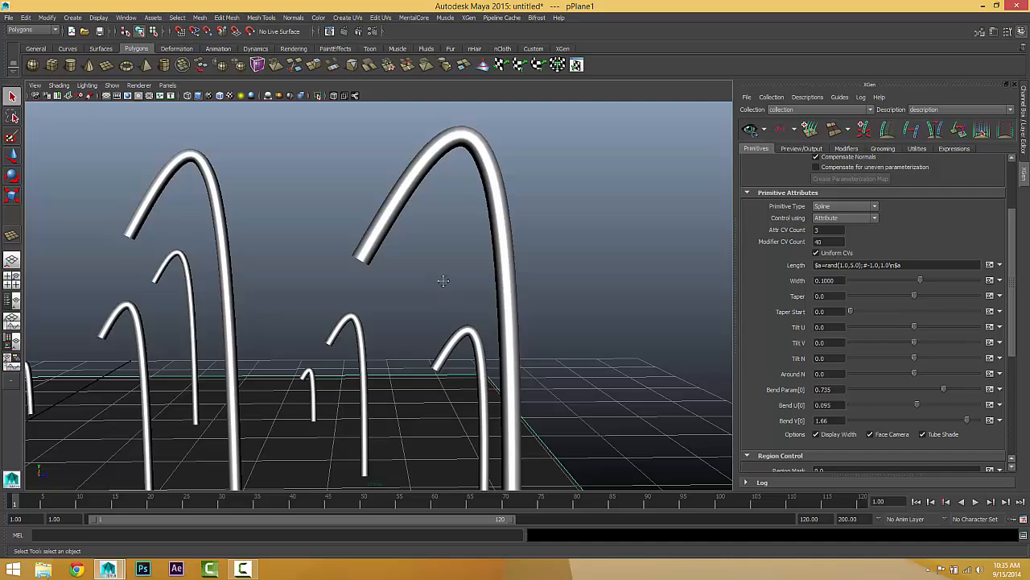
Step: Inspect the curvature of the splines from a distance and up close
alt+middle_drag(443, 281, 550, 267)
scroll(551, 245, down, 10)
alt+drag(572, 242, 237, 284)
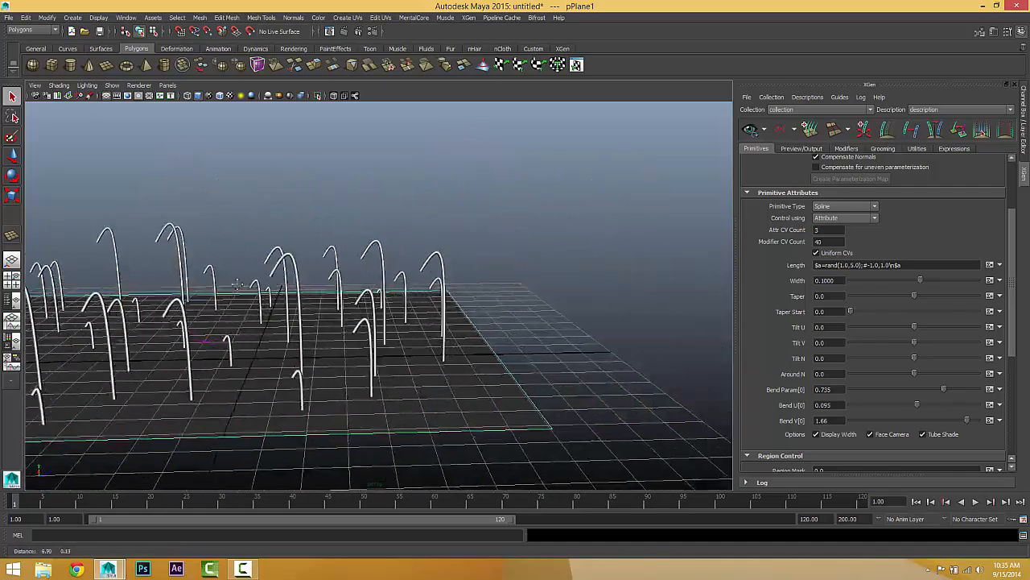
alt+middle_drag(238, 284, 216, 284)
scroll(446, 258, up, 6)
alt+middle_drag(444, 257, 402, 267)
scroll(398, 260, up, 1)
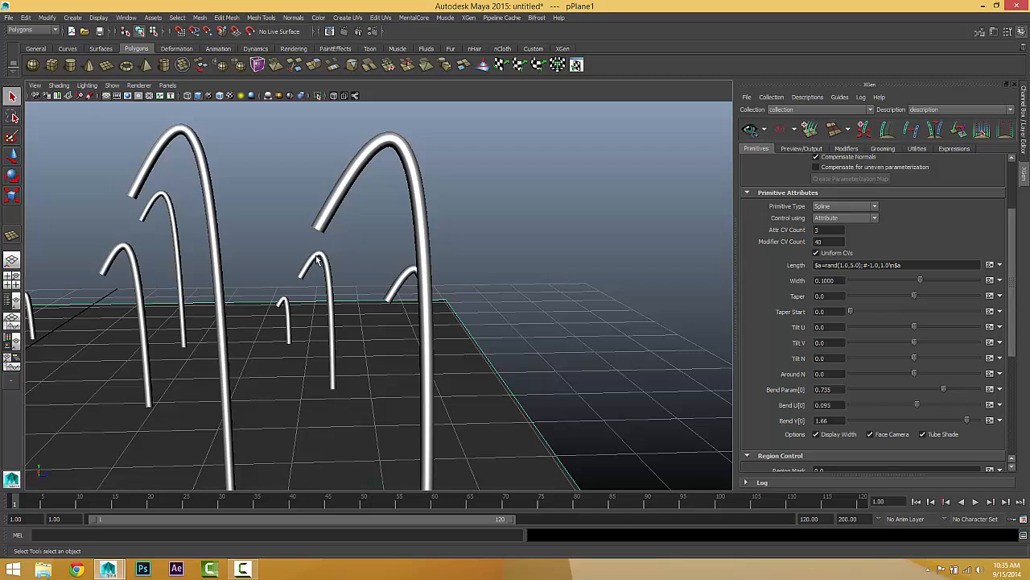
alt+middle_drag(344, 278, 349, 248)
scroll(357, 249, down, 2)
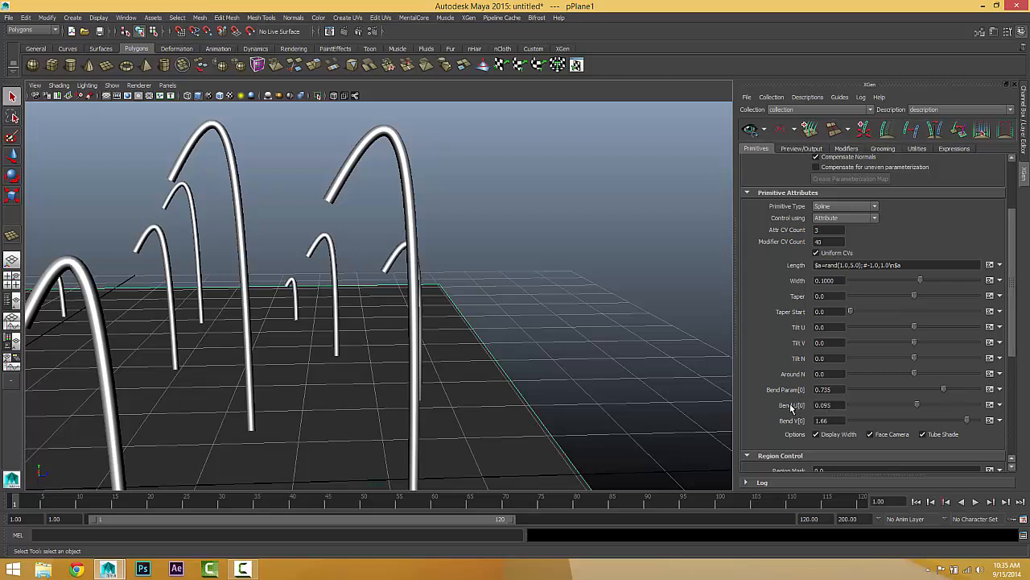
Step: Try Bend Param[0] at 0.515 and Bend V[0] at 1.175, viewing the curves from a low angle
mouse_move(791, 408)
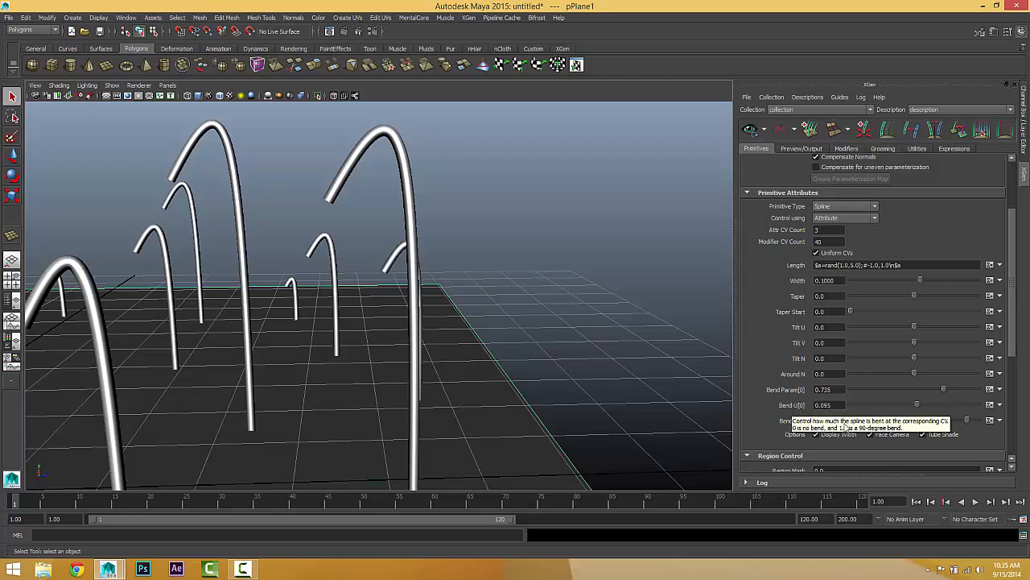
drag(944, 389, 916, 390)
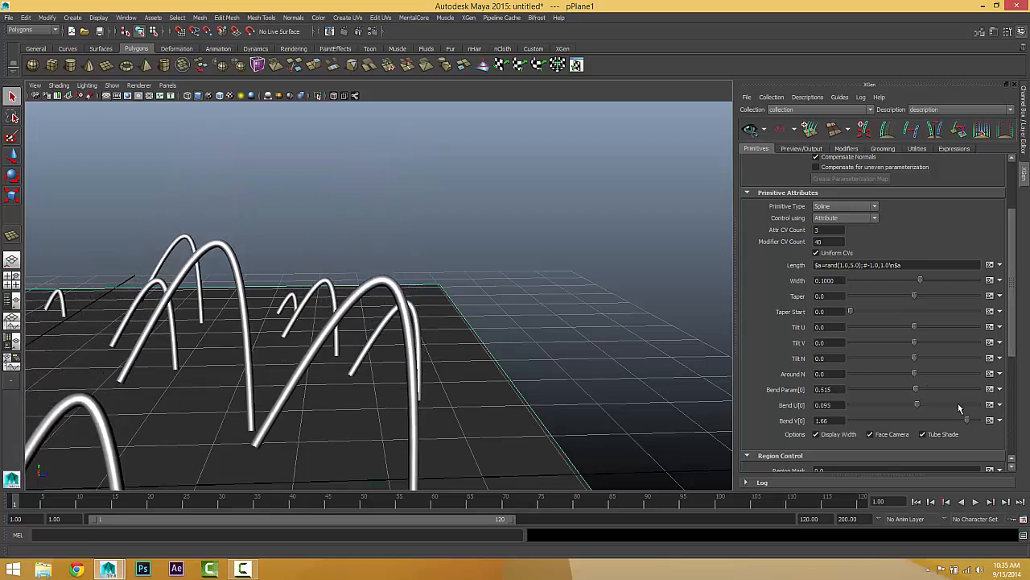
drag(971, 426, 953, 425)
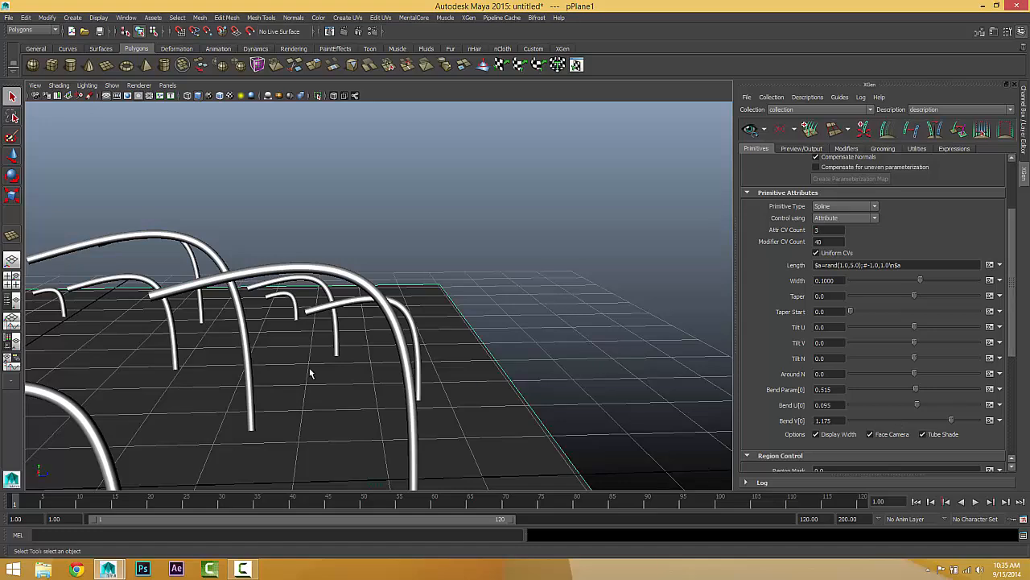
alt+drag(312, 372, 372, 325)
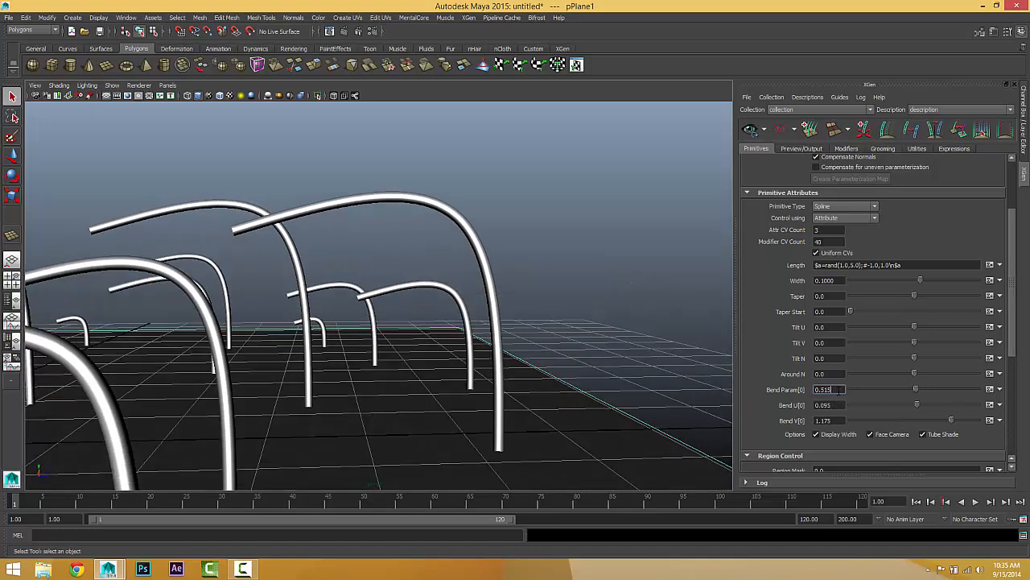
Step: Set Bend Param[0] to exactly 0.5 and Bend V[0] to 1
drag(839, 390, 765, 374)
text(.5)
key(Return)
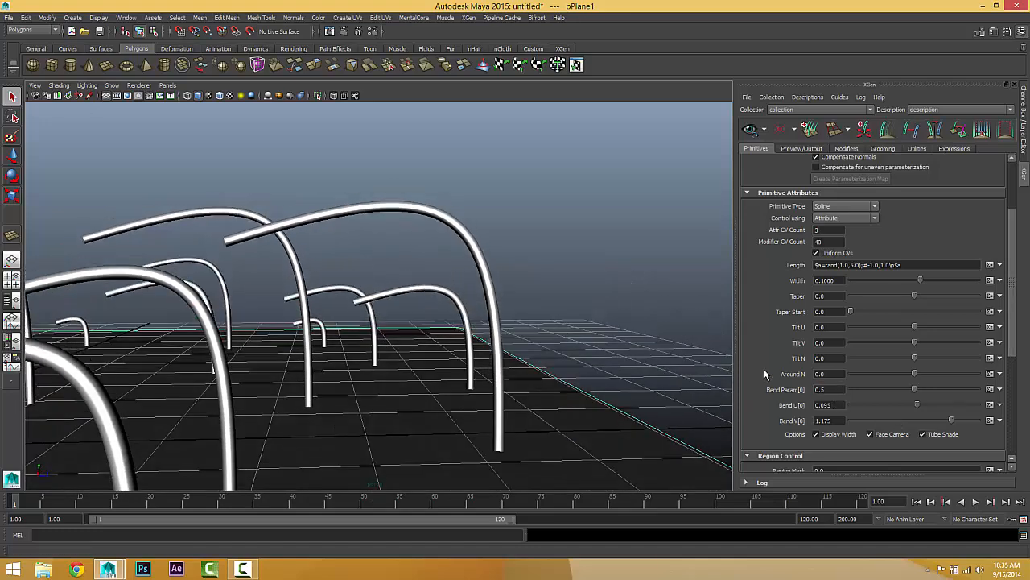
alt+drag(511, 368, 491, 356)
drag(837, 420, 756, 417)
text(1)
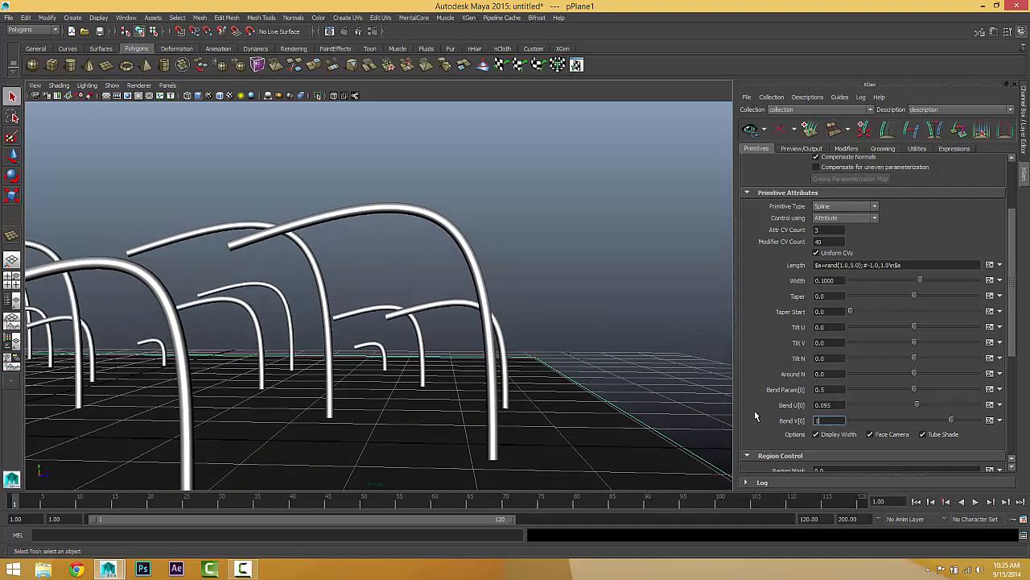
key(Return)
Step: Check the shape of the spline bends from several angles, and set Bend U[0] to 1
alt+drag(343, 336, 388, 339)
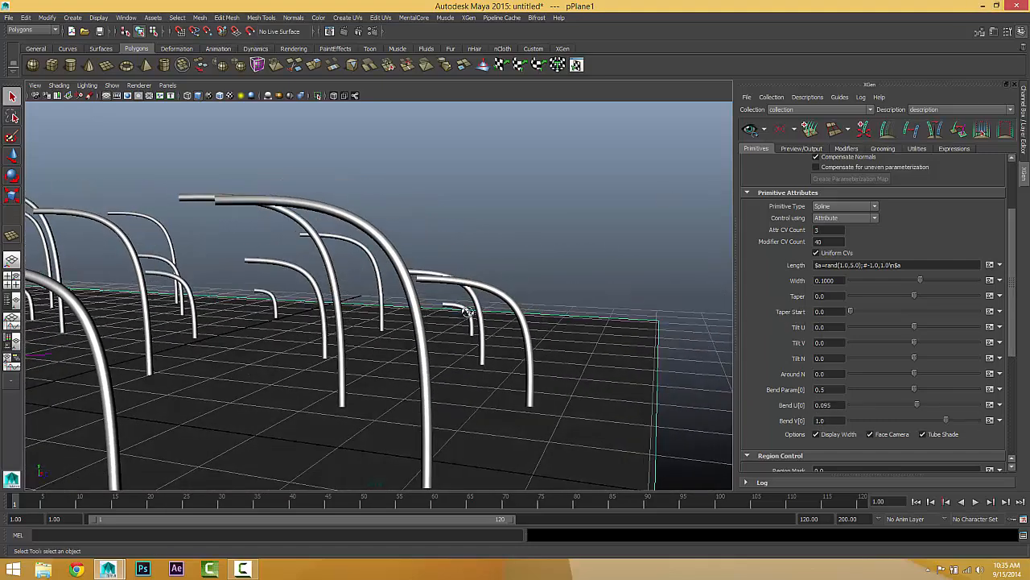
alt+drag(468, 312, 473, 282)
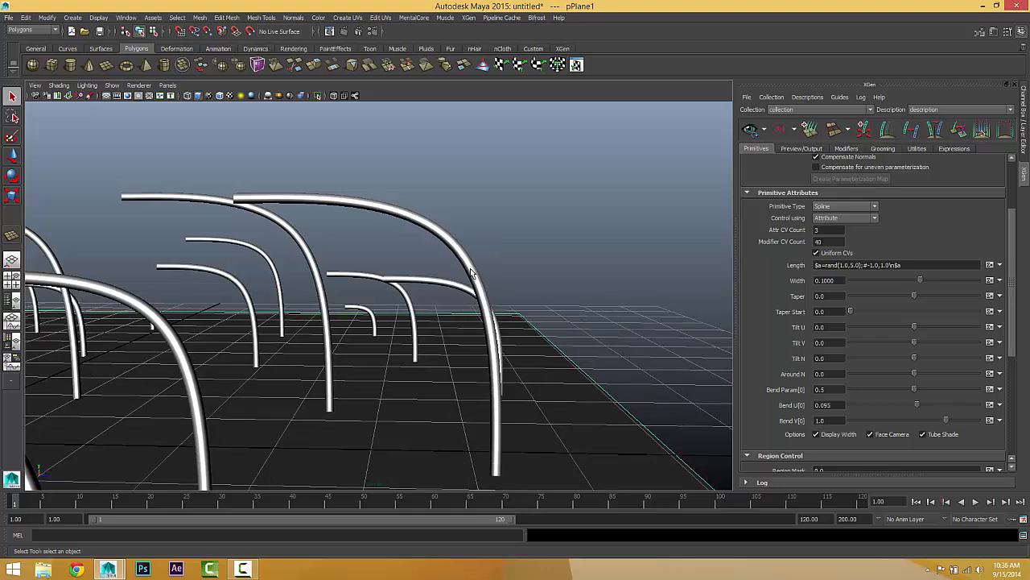
alt+drag(486, 249, 496, 272)
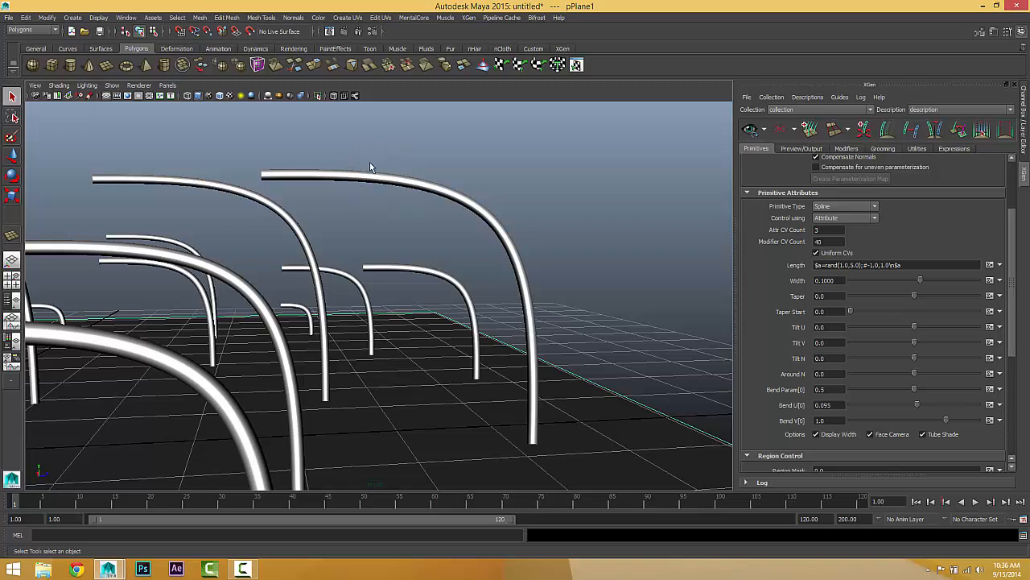
click(817, 405)
text(1)
key(Return)
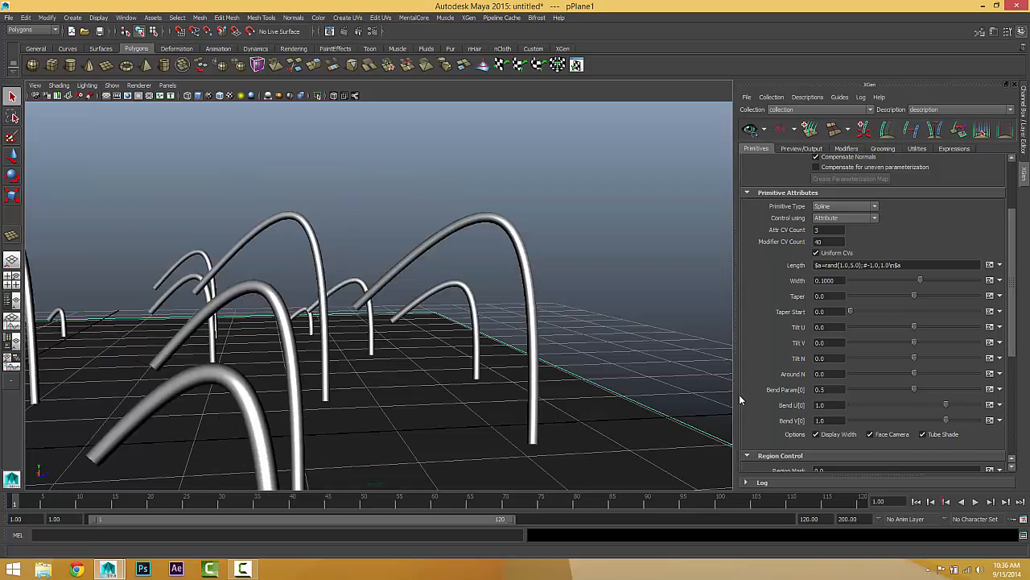
Step: Set Bend U[0] to 0 and the attribute CV count to 4
drag(827, 405, 787, 402)
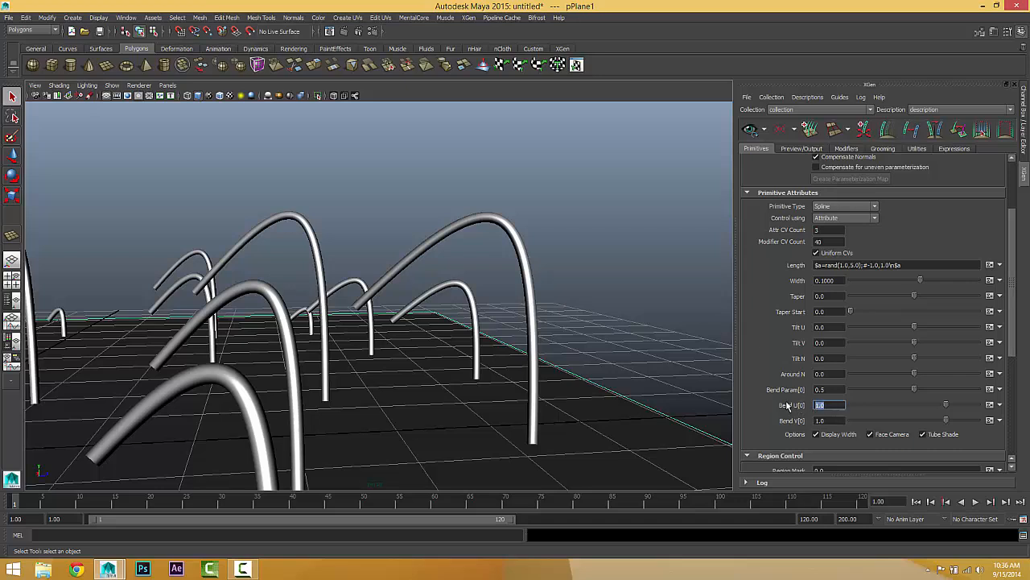
text(0)
key(Return)
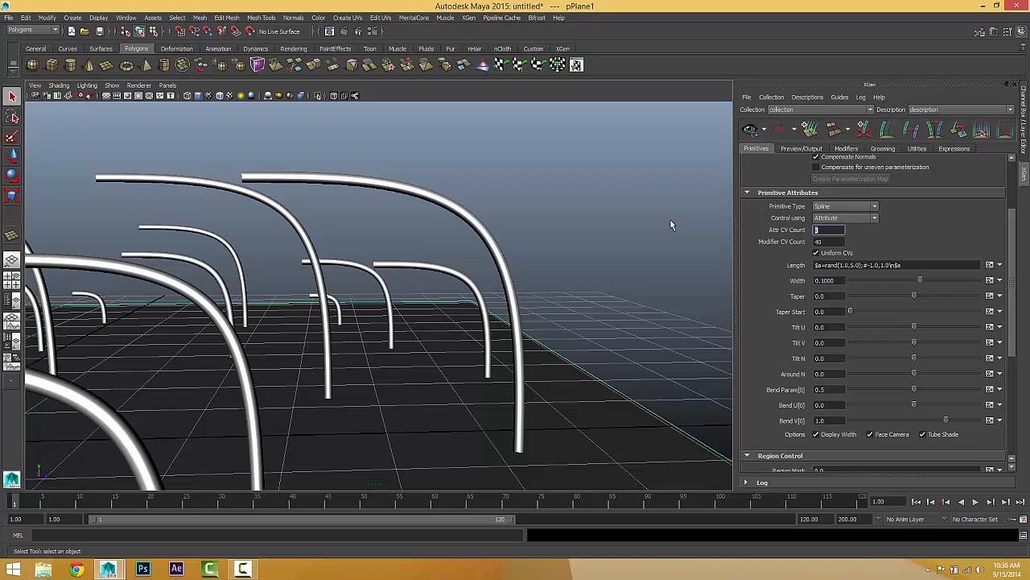
text(4)
key(Return)
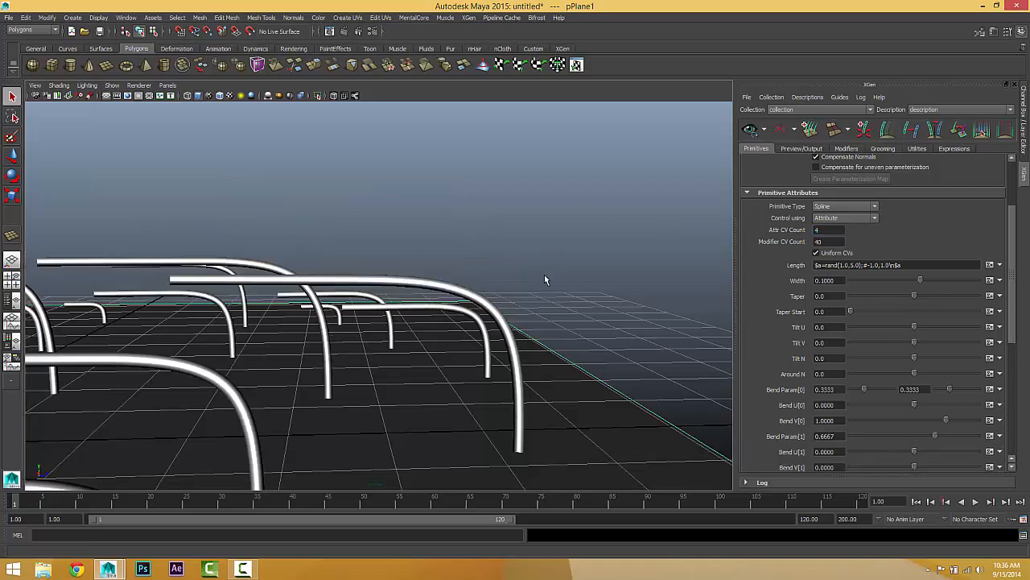
alt+middle_drag(535, 359, 535, 292)
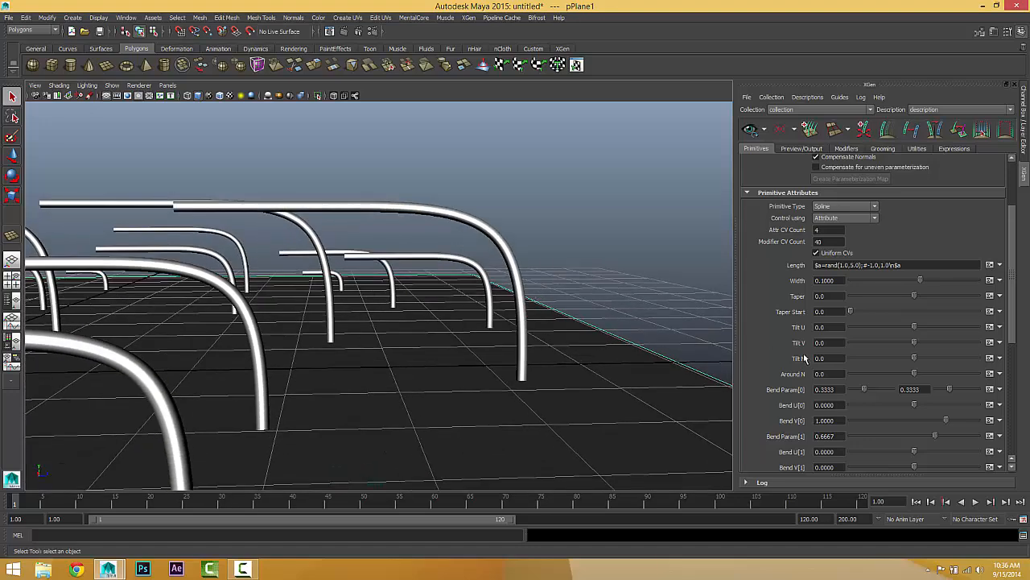
Step: Try Bend V[0] at -2 on the splines, and return it to 1
scroll(781, 378, down, 2)
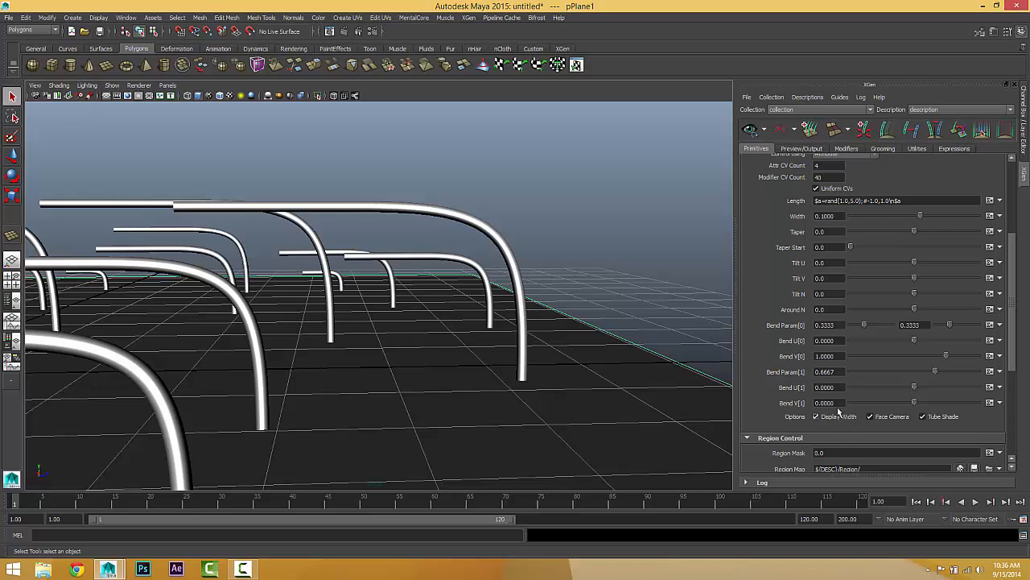
drag(835, 343, 775, 358)
click(851, 357)
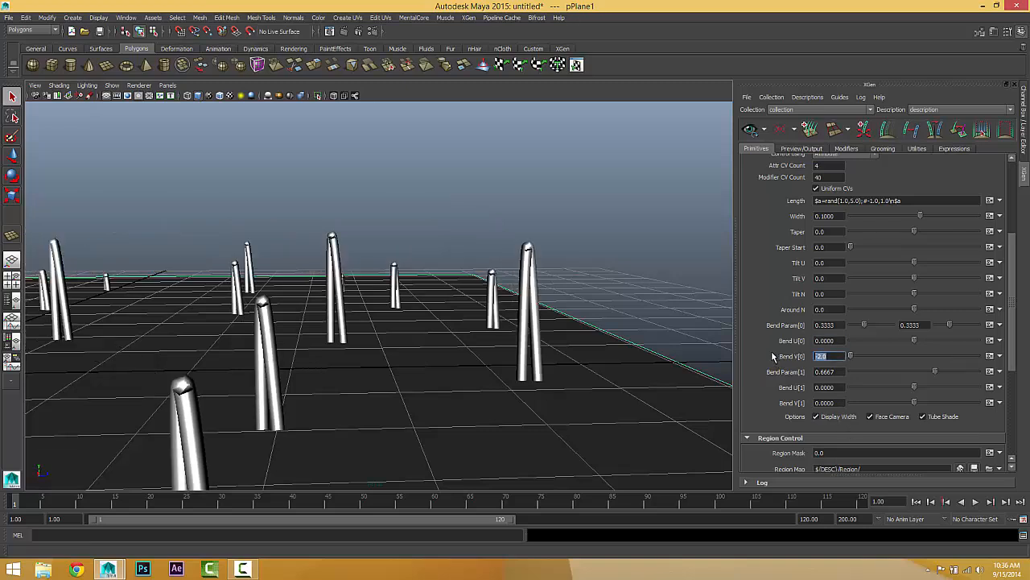
text(1)
key(Return)
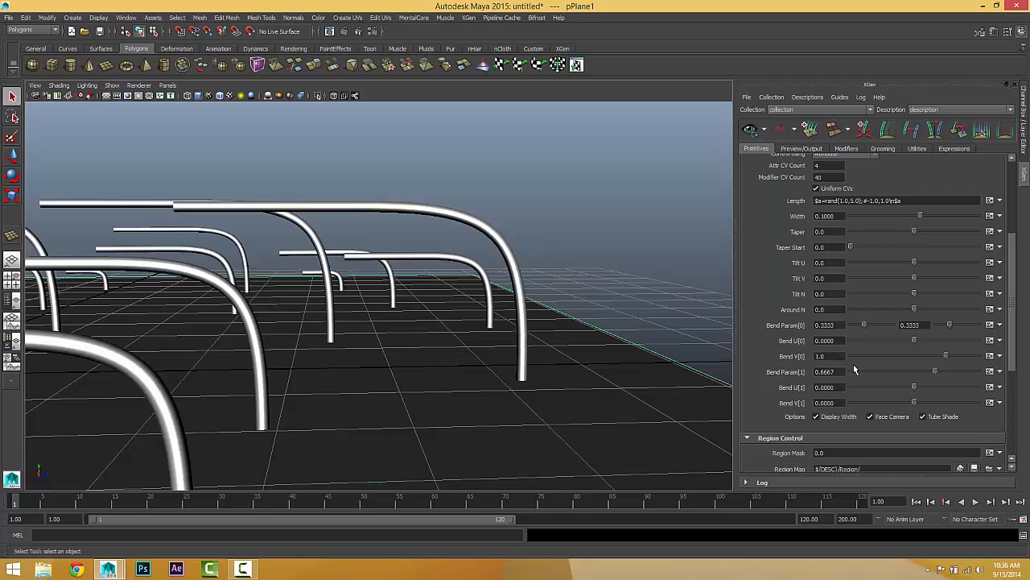
Step: Set Bend V[1] to 1 so the splines get a second 90-degree bend
drag(838, 324, 770, 324)
drag(841, 371, 800, 372)
drag(914, 403, 926, 402)
drag(845, 403, 755, 388)
text(1)
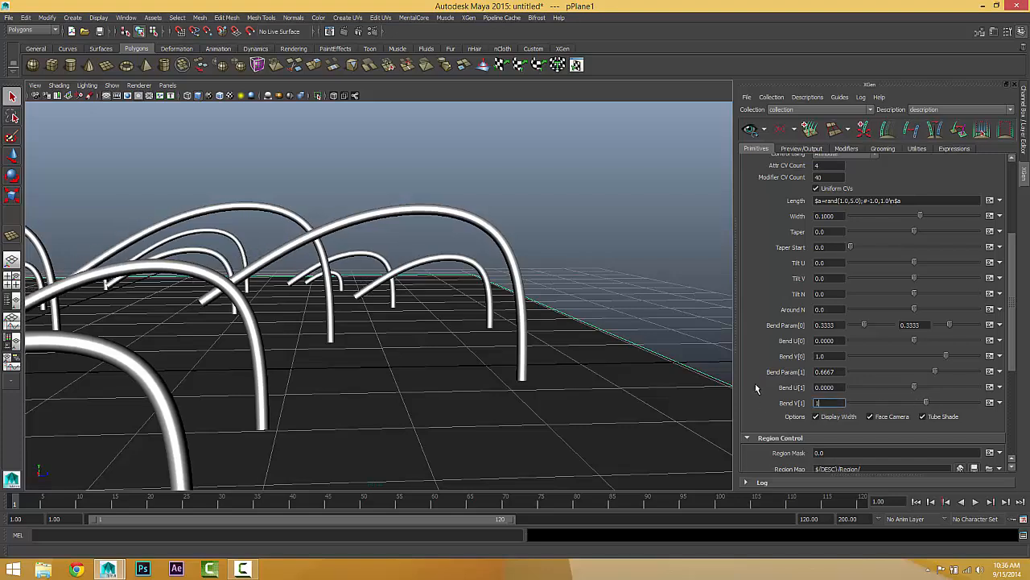
key(Return)
alt+drag(609, 363, 502, 333)
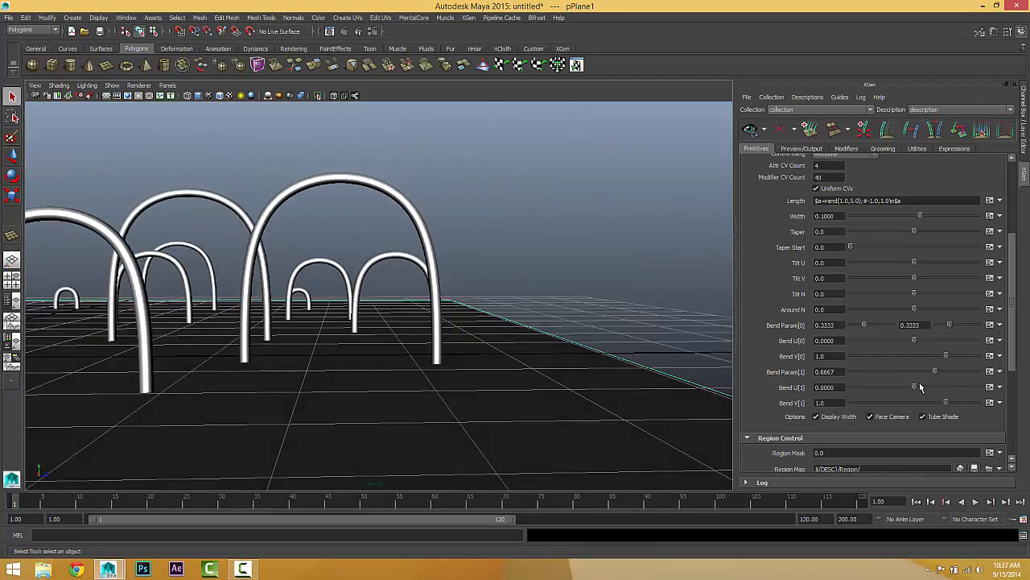
Step: Set Bend Param[1] to 0.75, shifting the second bend closer to the spline tips
alt+drag(361, 276, 346, 256)
drag(833, 373, 766, 367)
drag(838, 372, 768, 367)
key(BackSpace)
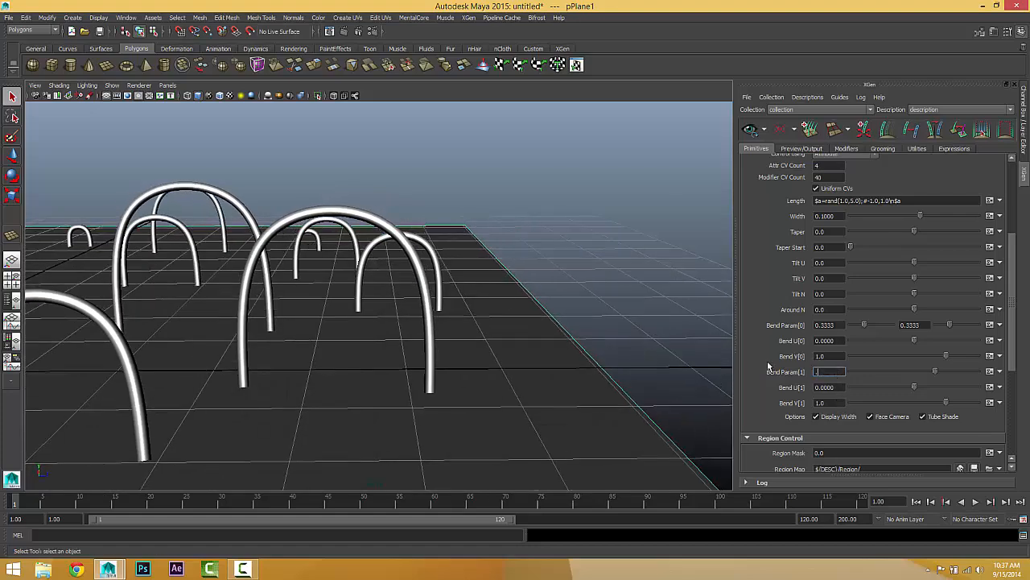
text(.75)
key(Return)
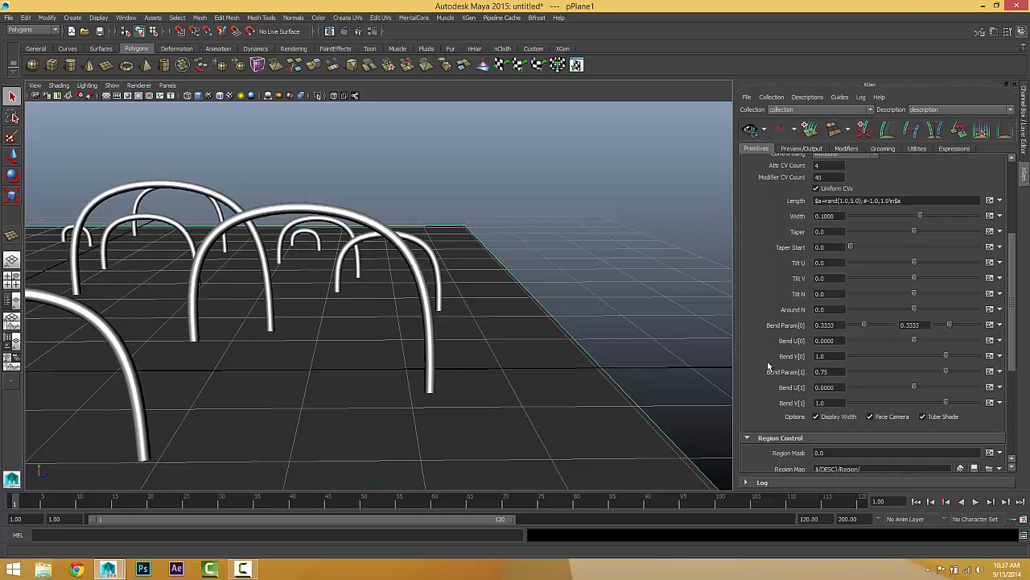
Step: Check the arched splines from several angles and raise the attribute CV count to 5
alt+drag(435, 379, 498, 320)
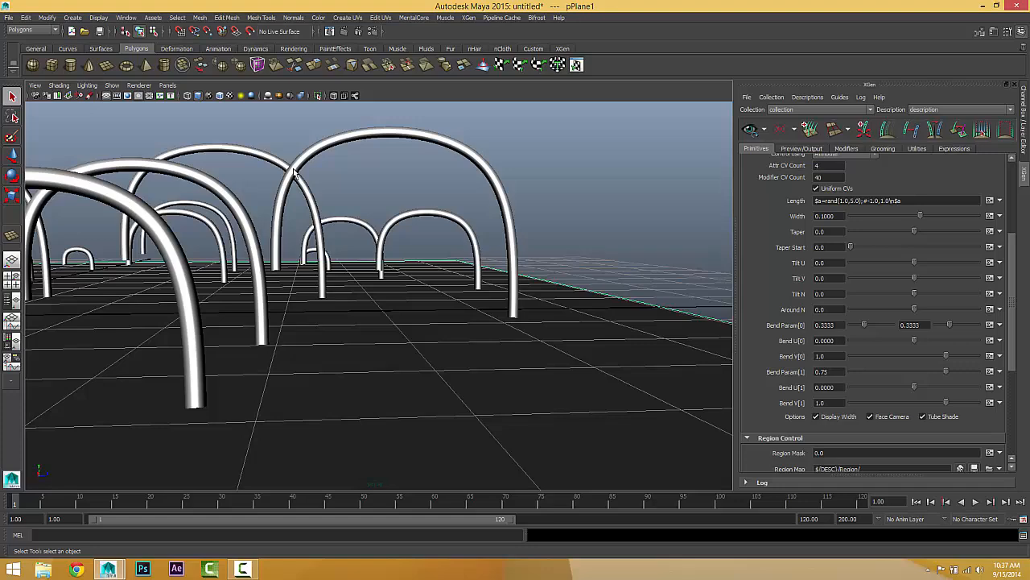
alt+middle_drag(407, 264, 443, 283)
alt+right_drag(449, 292, 388, 281)
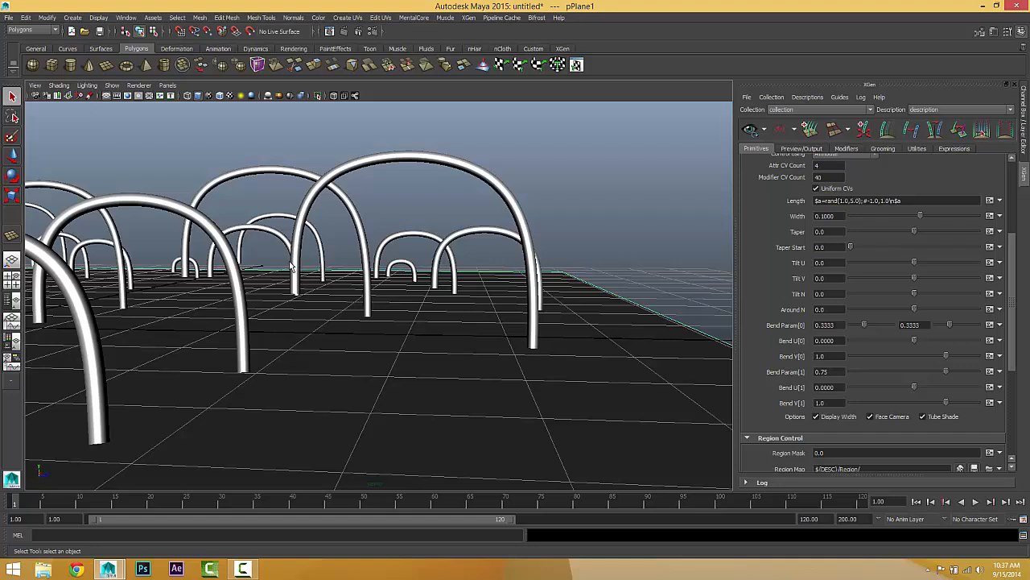
alt+drag(325, 281, 281, 274)
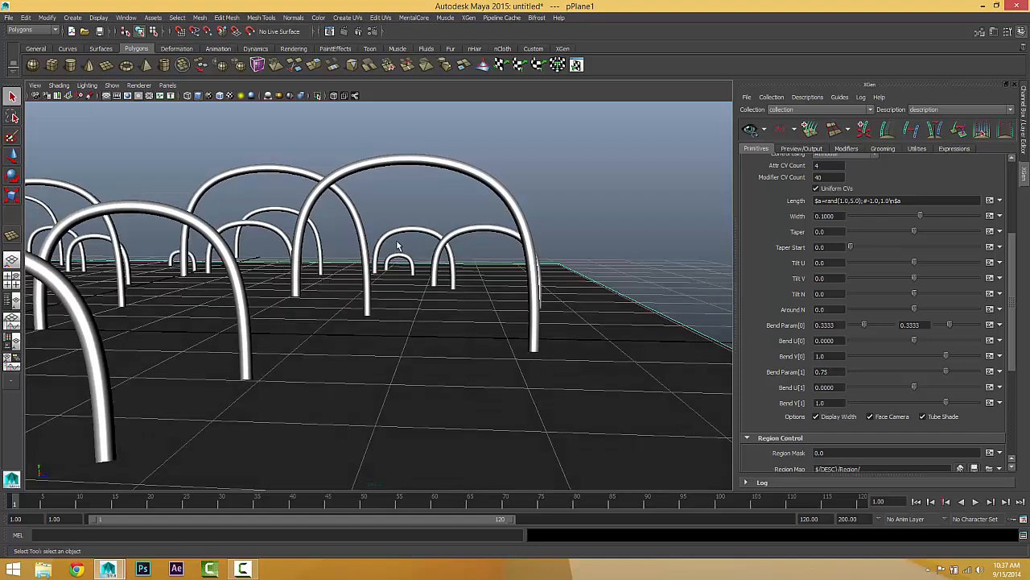
alt+drag(401, 268, 432, 301)
double_click(830, 166)
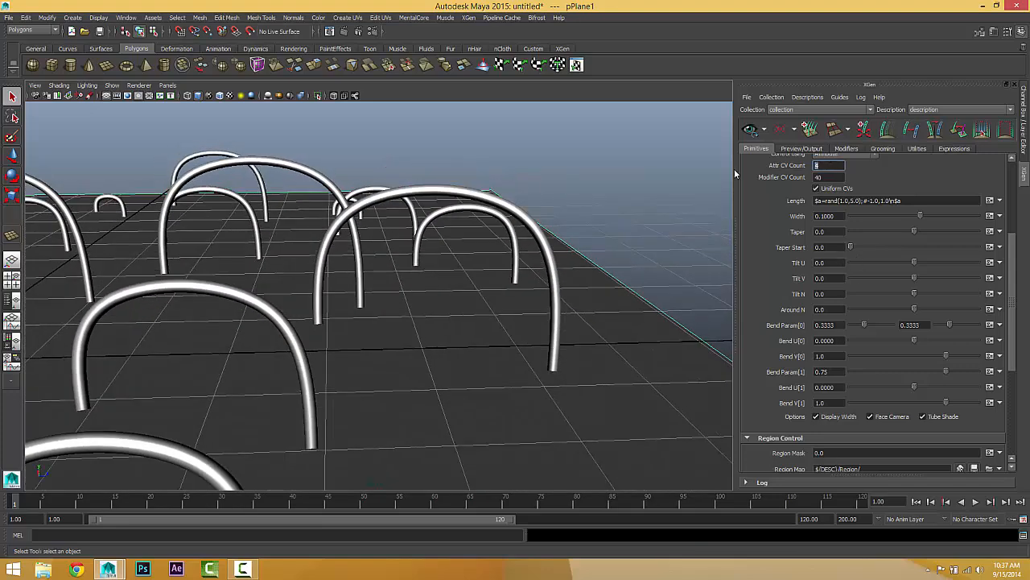
key(Return)
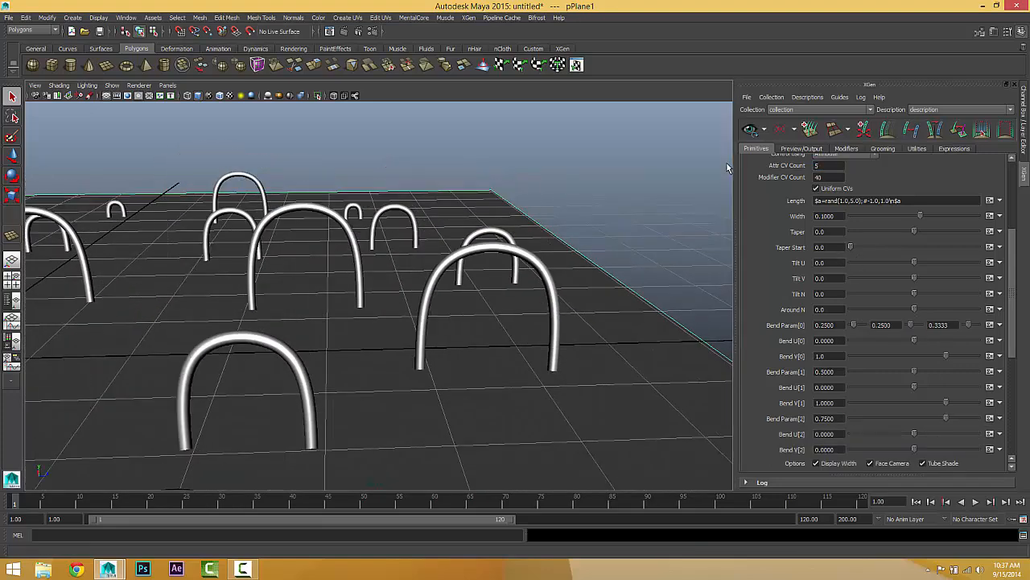
Step: Examine the splines from below and above the plane, and review the bend parameter and Bend V values of all three bends
alt+drag(511, 346, 442, 202)
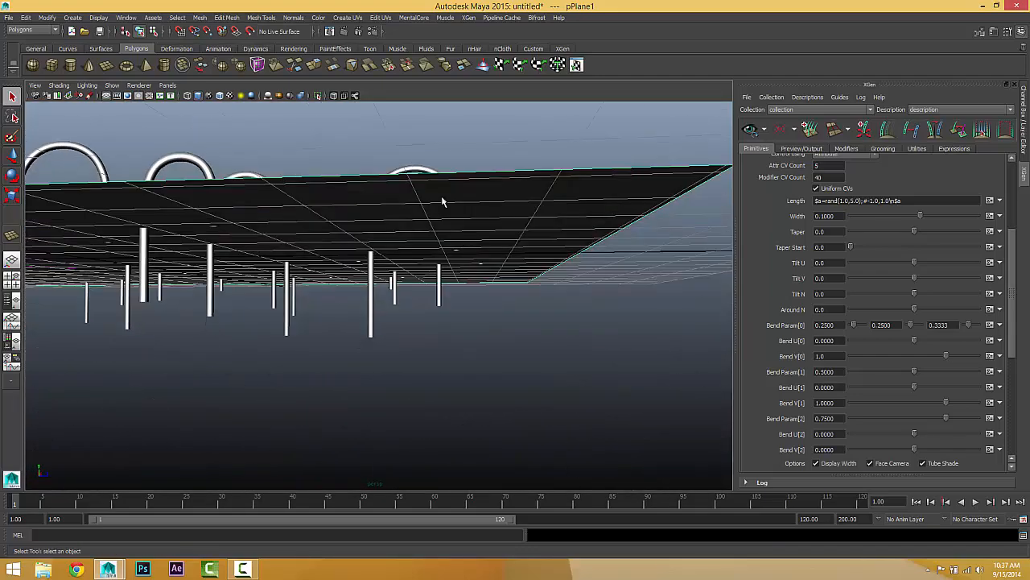
alt+drag(407, 266, 642, 292)
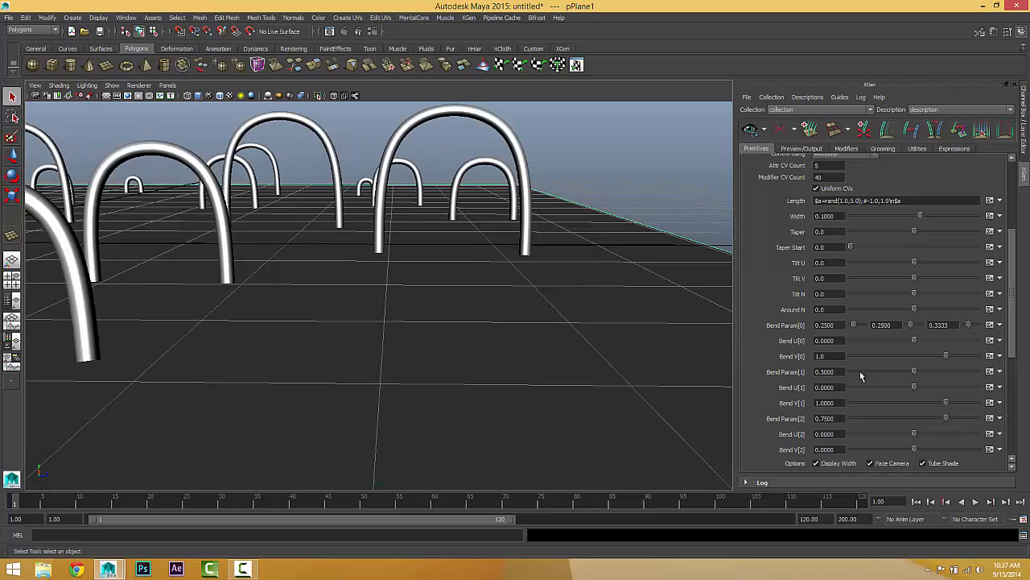
scroll(806, 418, down, 2)
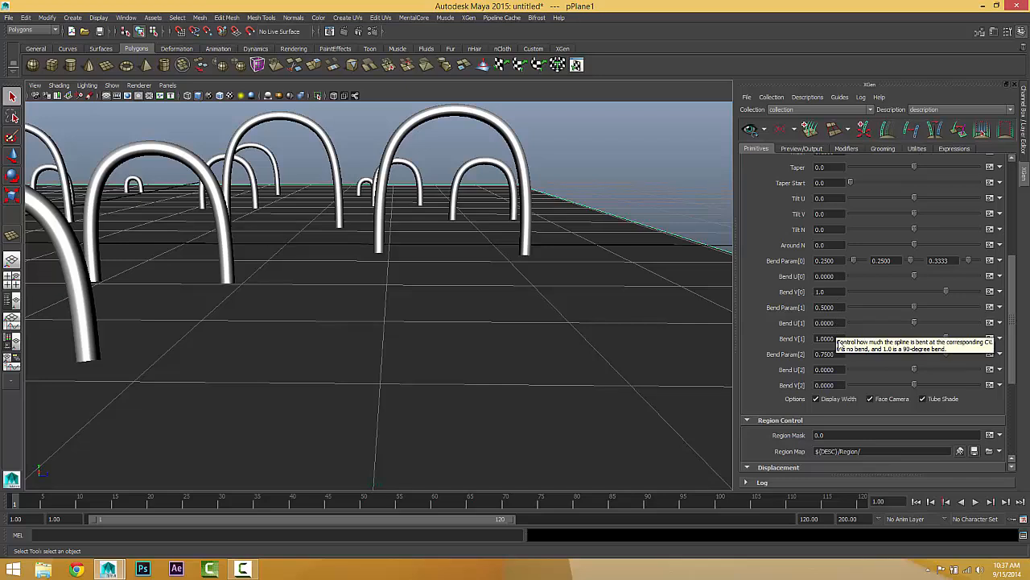
click(829, 354)
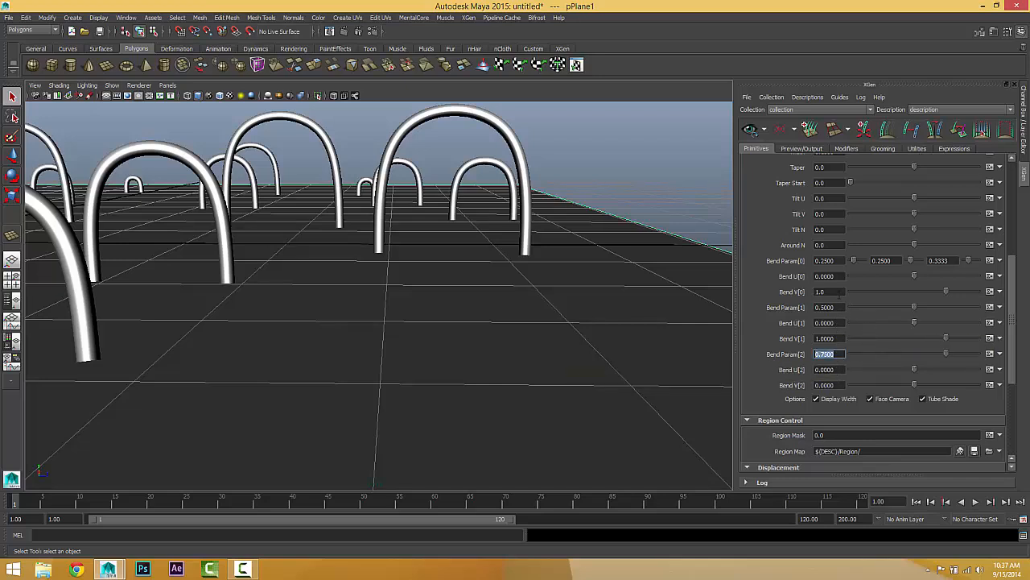
click(834, 290)
drag(841, 260, 816, 262)
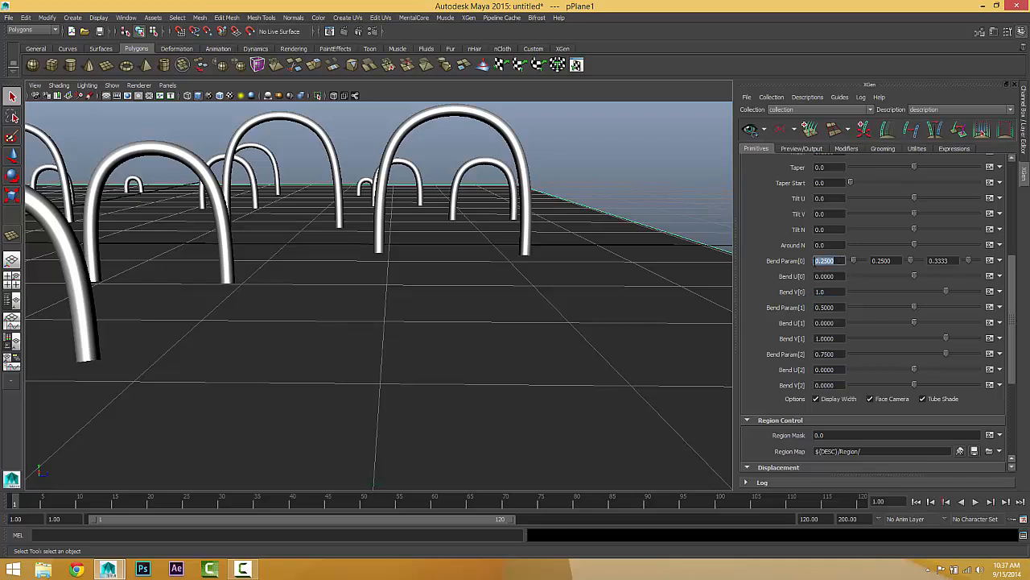
click(829, 306)
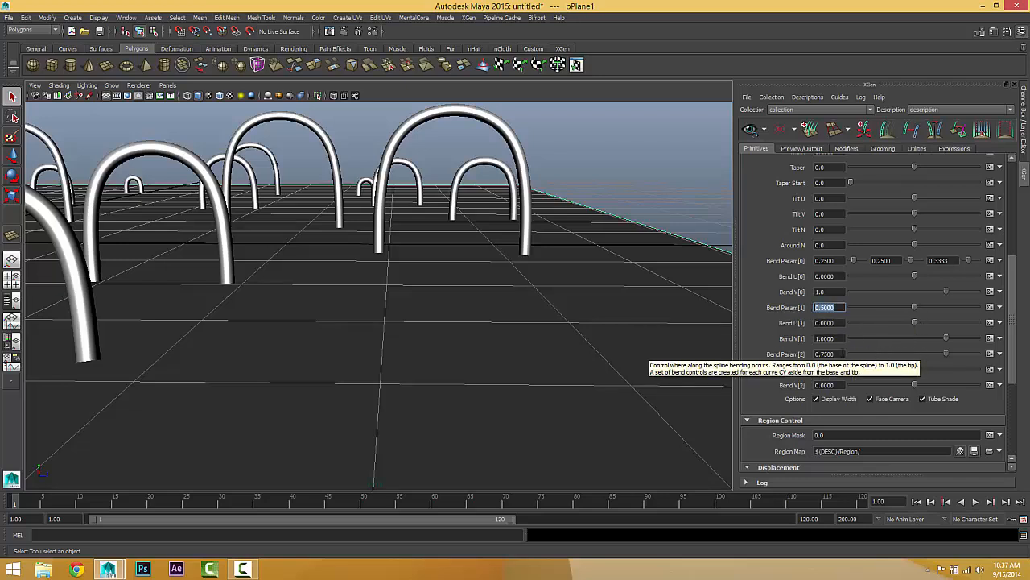
click(821, 353)
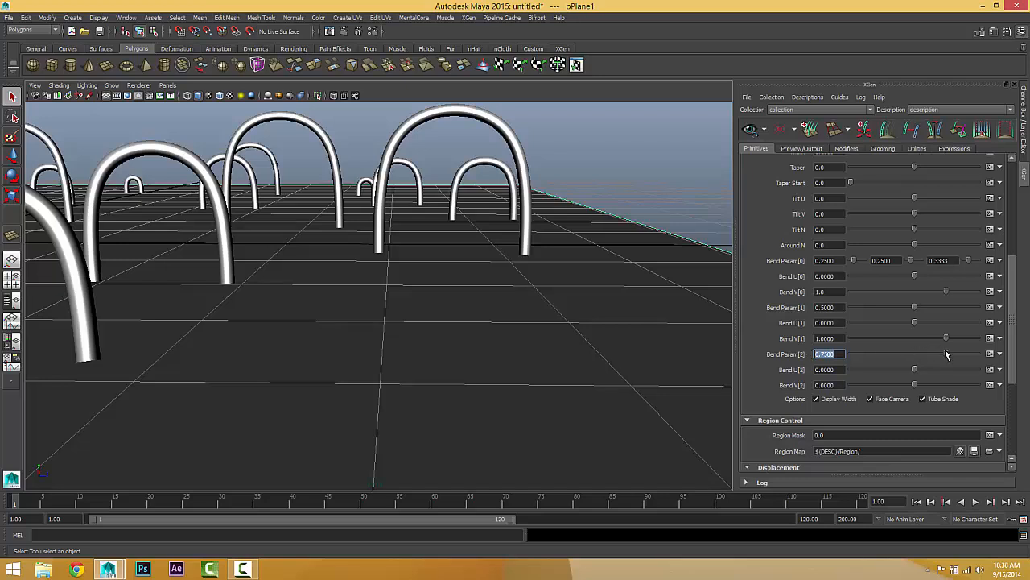
Step: Set Bend V[2] to 1, and move Bend Param[2] through 0.58 to 0.9
drag(947, 354, 945, 384)
drag(833, 385, 771, 338)
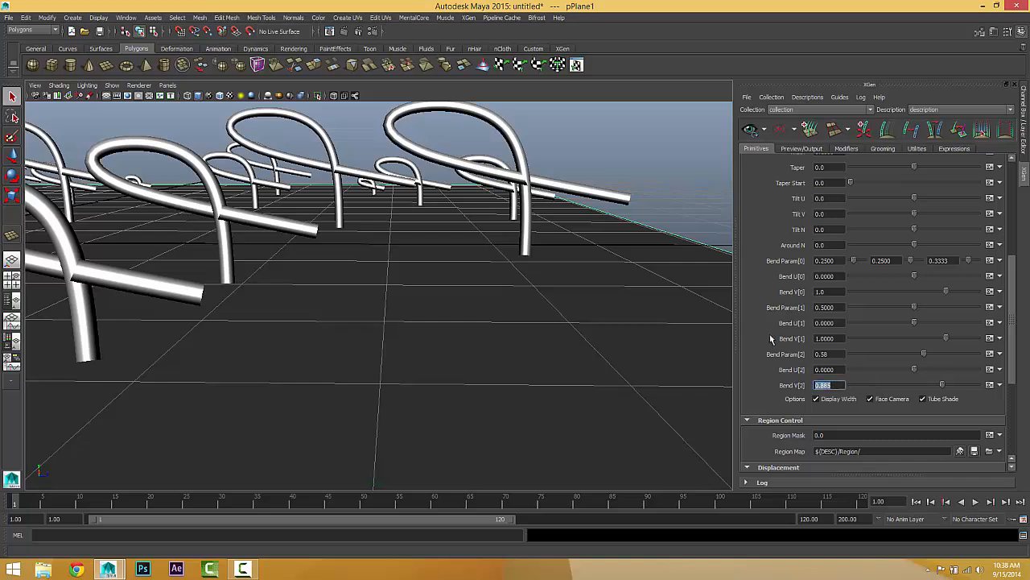
text(1)
key(Return)
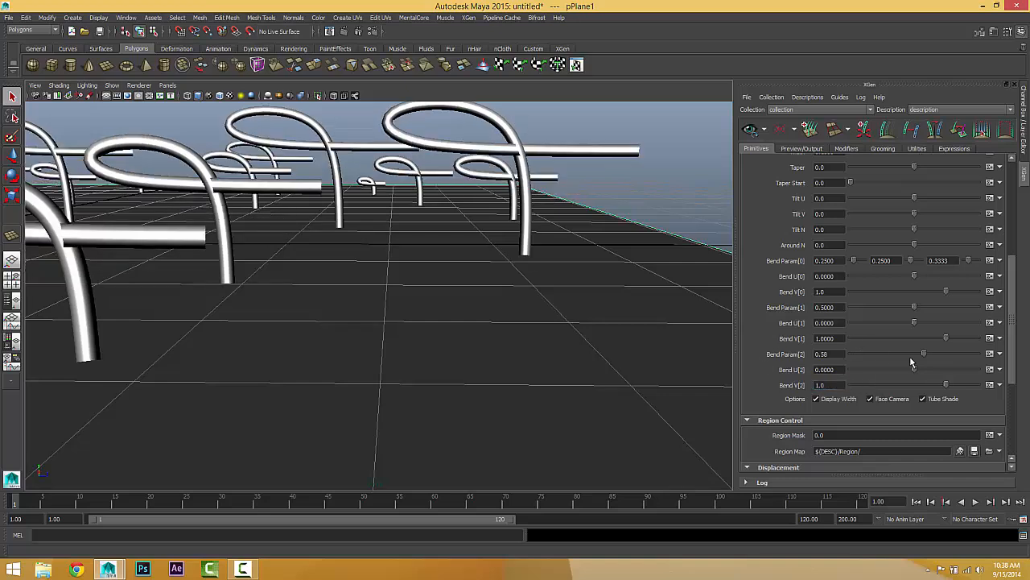
drag(925, 352, 966, 364)
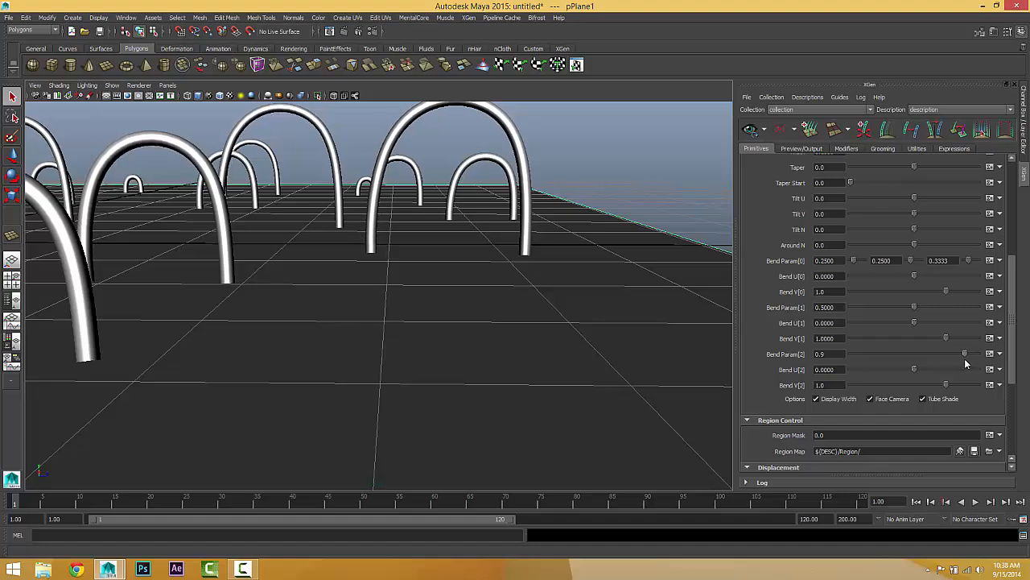
alt+drag(465, 313, 396, 216)
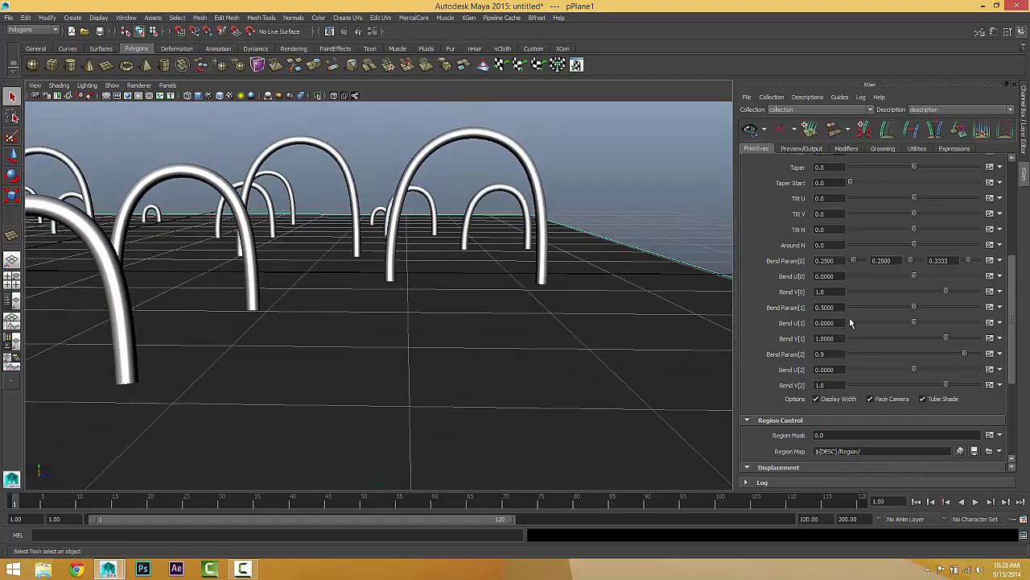
Step: Try the middle bend's Bend Param[1] at 0.695, and set it to exactly 0.75
drag(915, 308, 941, 306)
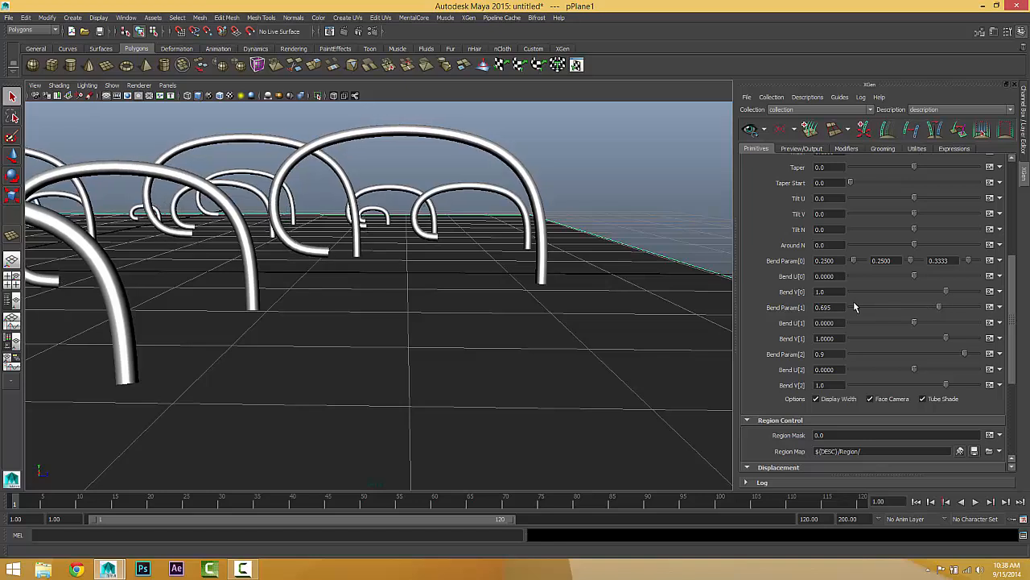
double_click(840, 306)
key(BackSpace)
text(.75)
key(Return)
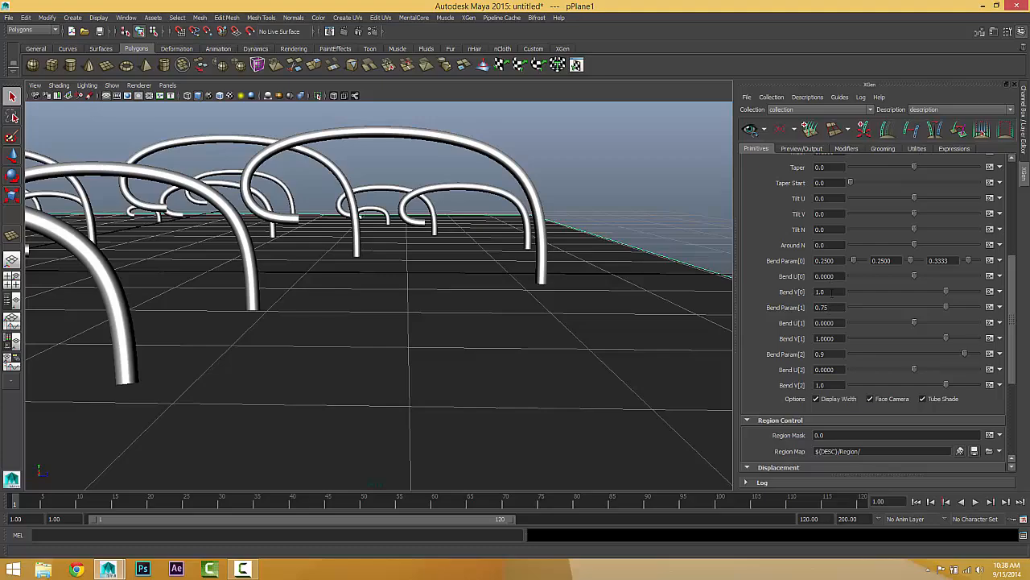
Step: Deselect the plane, examine the curled splines from several angles and distances, and review the primitive attributes
alt+drag(435, 304, 491, 312)
scroll(394, 256, down, 5)
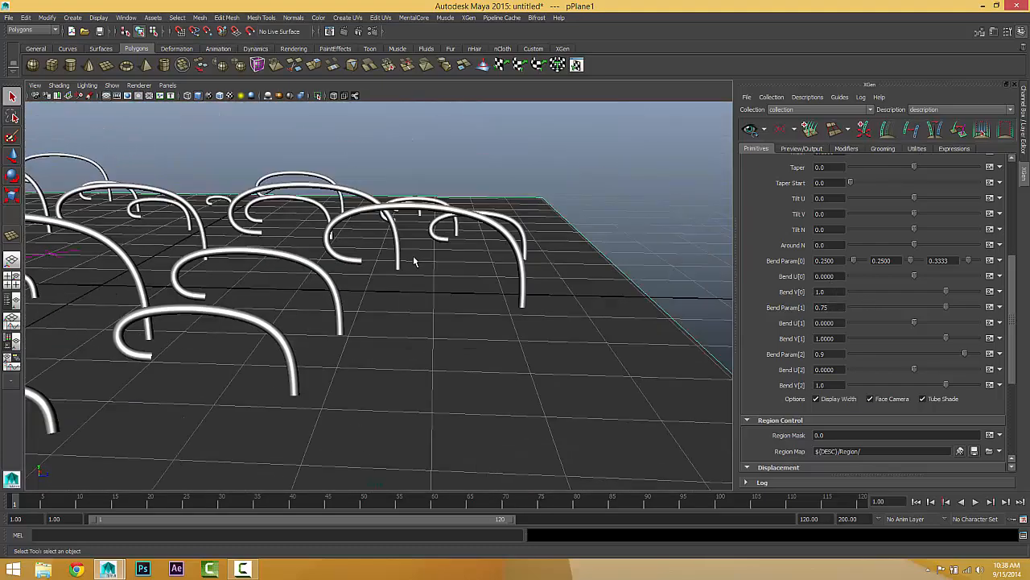
click(520, 159)
alt+drag(507, 217, 451, 243)
scroll(376, 244, down, 5)
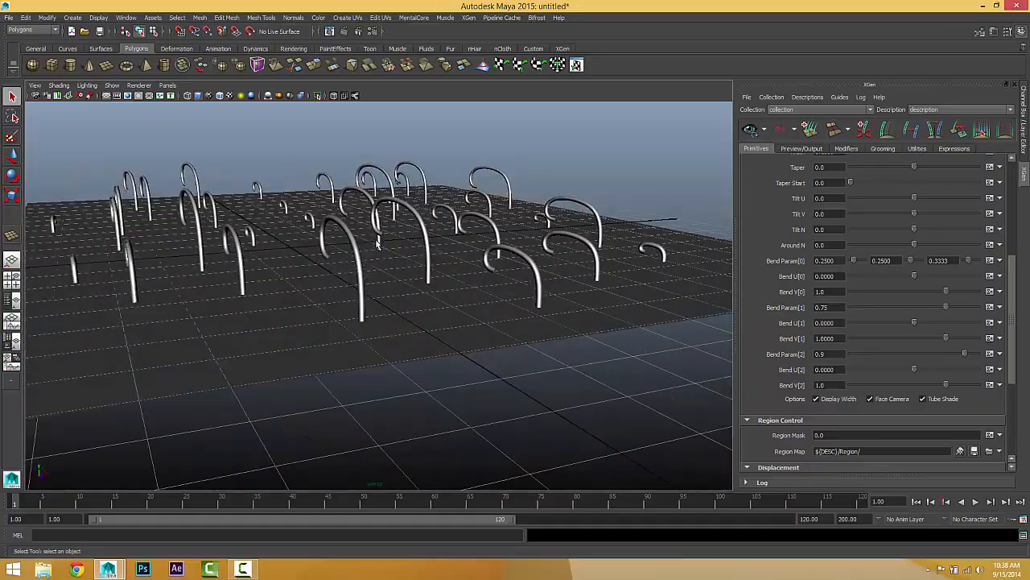
alt+drag(344, 247, 463, 288)
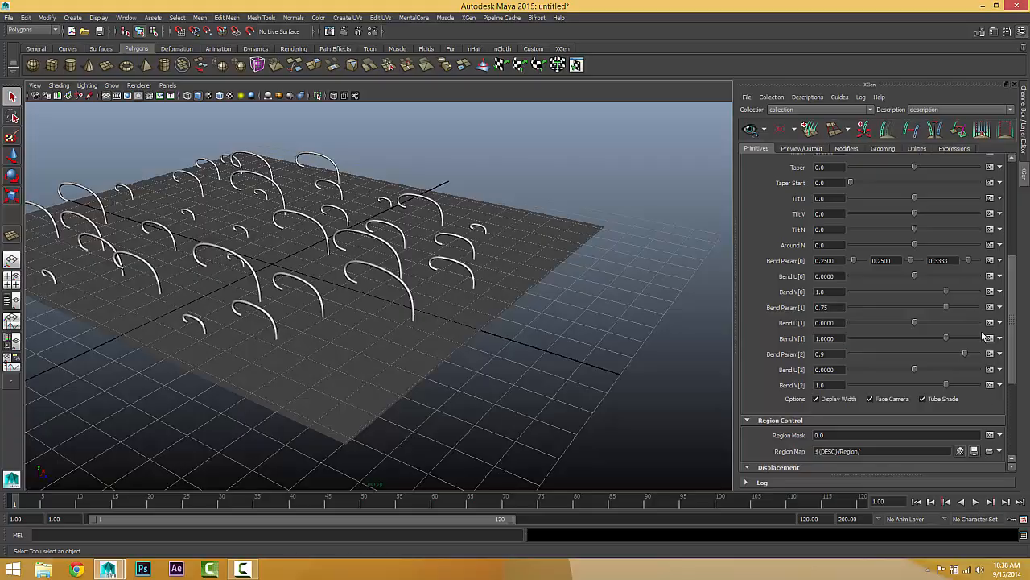
alt+drag(370, 347, 488, 330)
scroll(834, 335, up, 5)
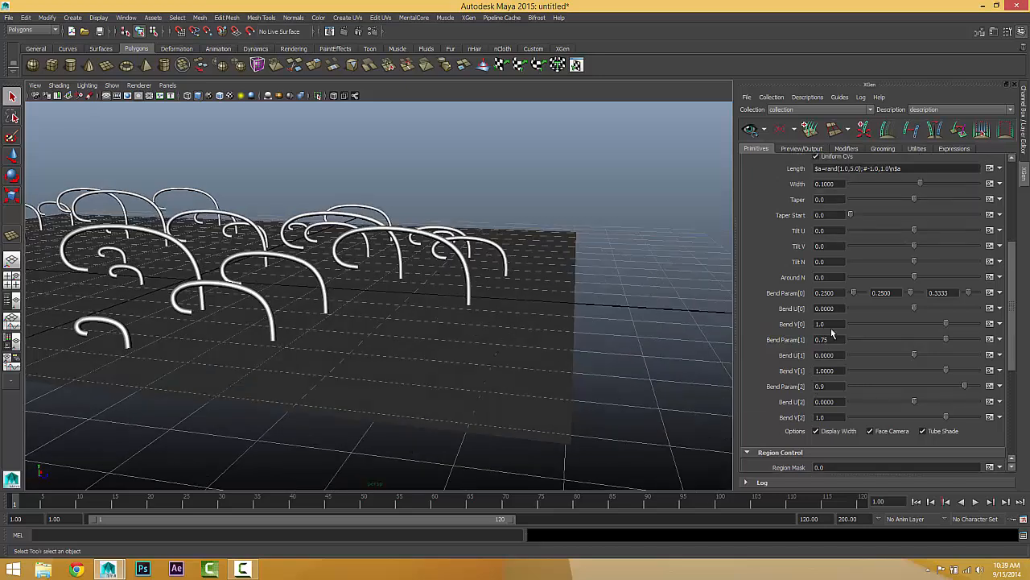
scroll(833, 335, down, 7)
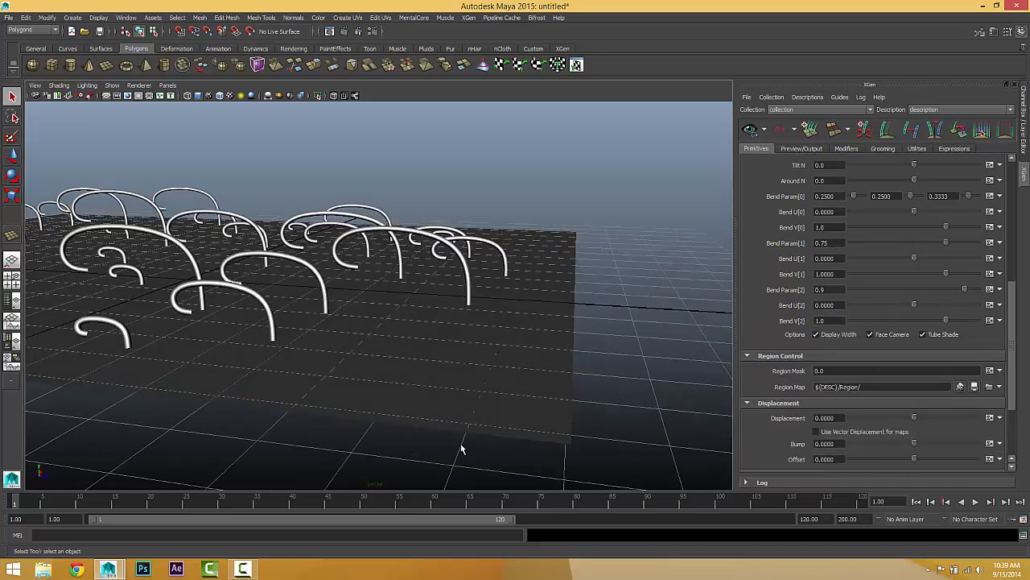
scroll(847, 262, up, 5)
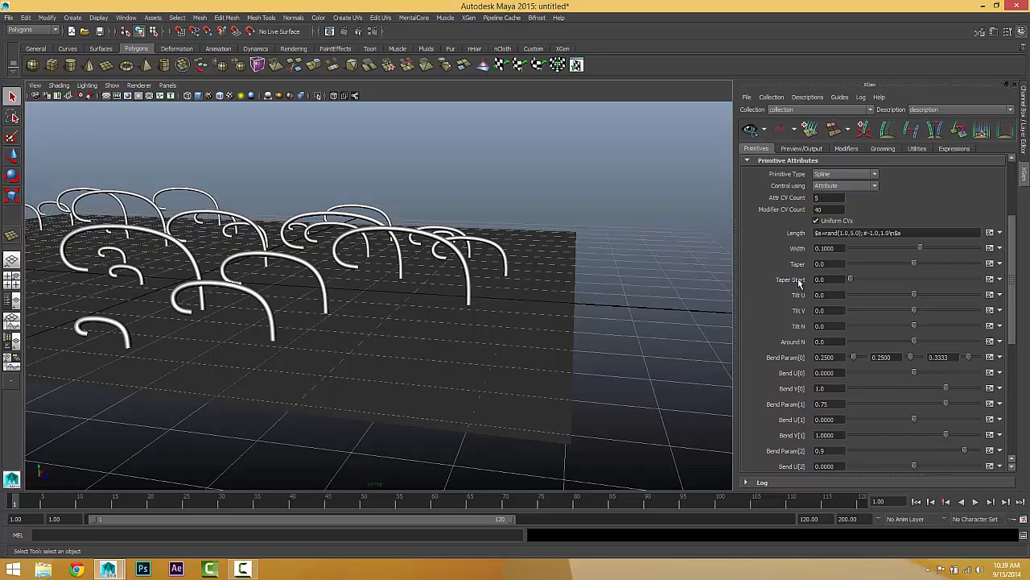
Step: Examine the Attr CV Count setting and the remaining bend attributes, and view the curled splines from above and close up
mouse_move(791, 198)
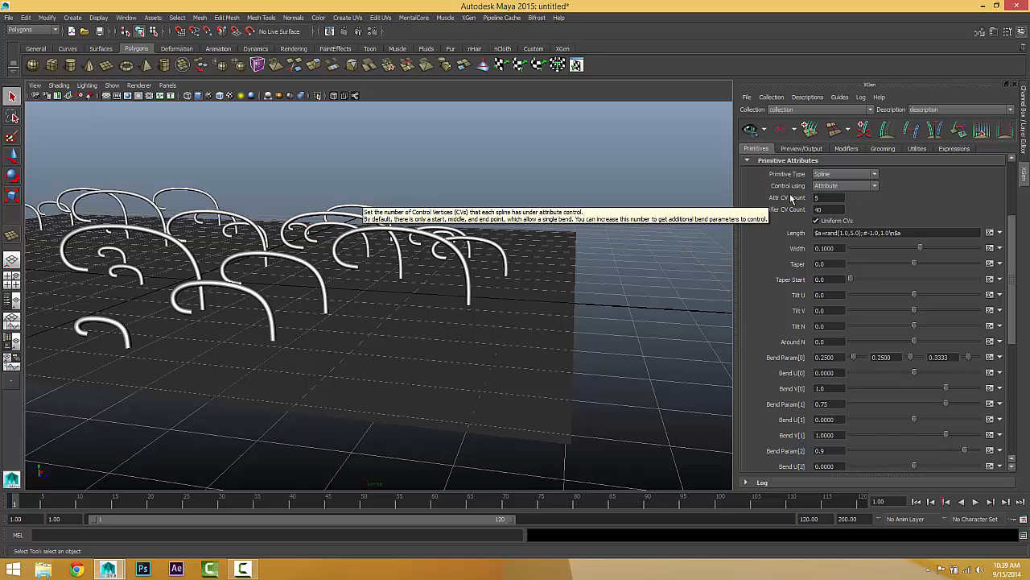
click(838, 197)
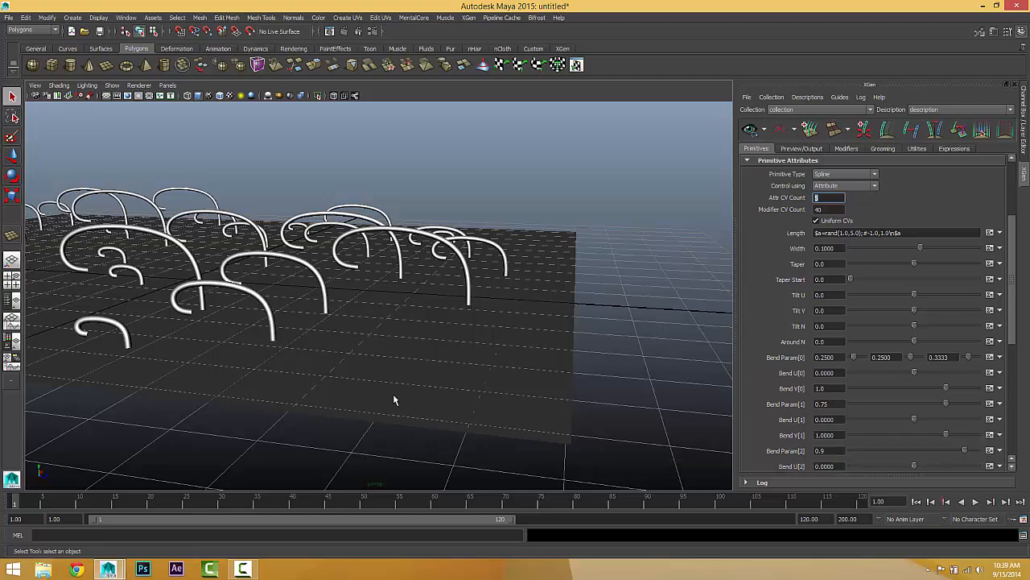
alt+drag(394, 400, 393, 376)
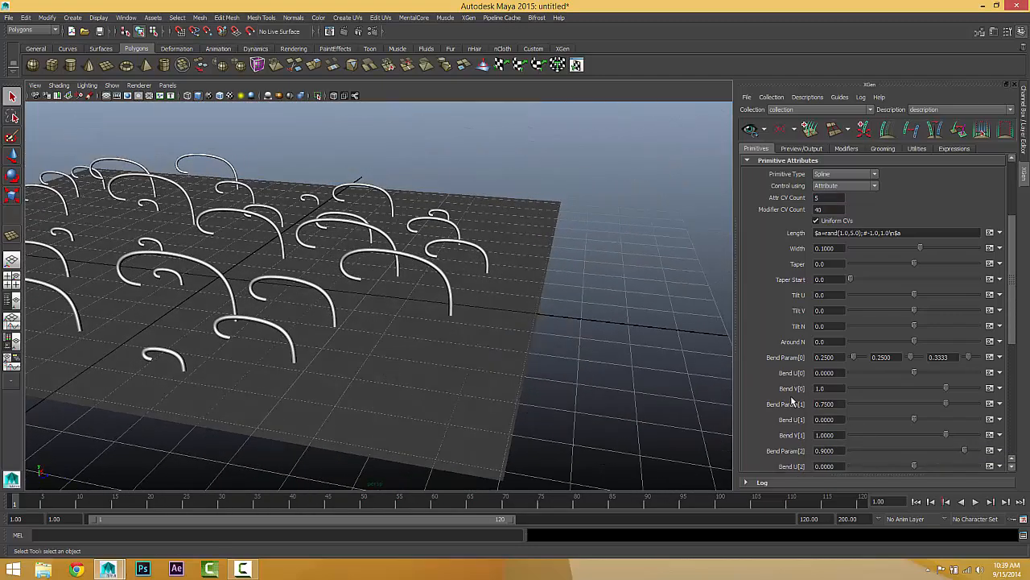
scroll(793, 400, down, 3)
mouse_move(542, 376)
alt+mouse_down()
mouse_move(515, 361)
mouse_move(523, 373)
alt+mouse_up()
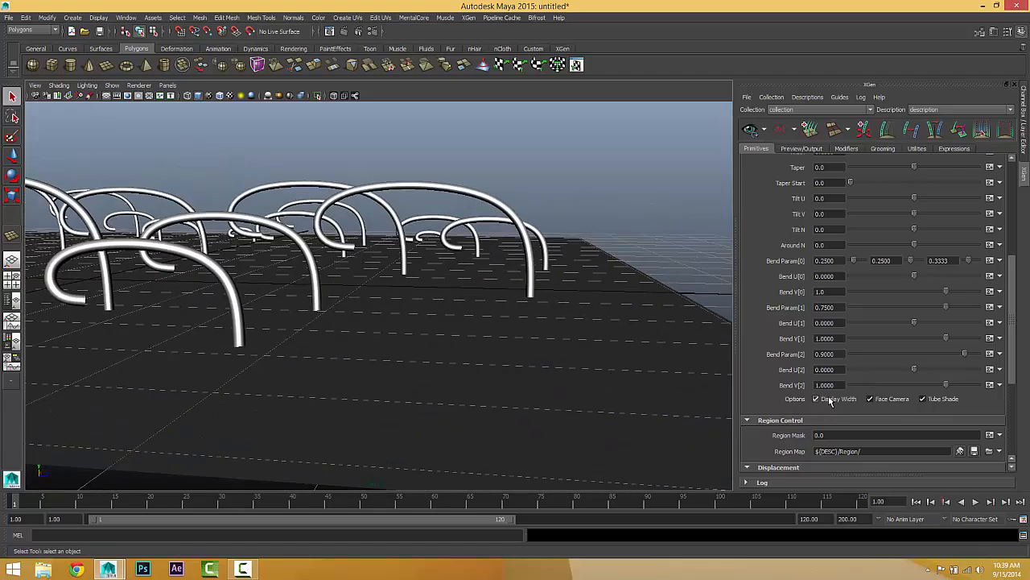
Step: Turn off Display Width, examine the splines as thin curves from several angles, and turn it back on
click(816, 399)
alt+drag(454, 329, 444, 236)
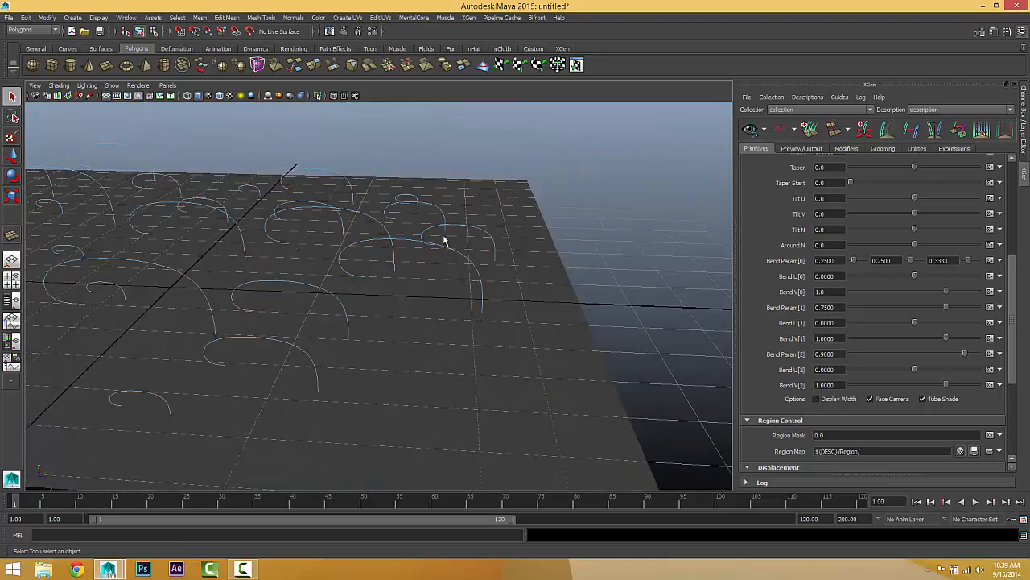
alt+drag(382, 345, 245, 238)
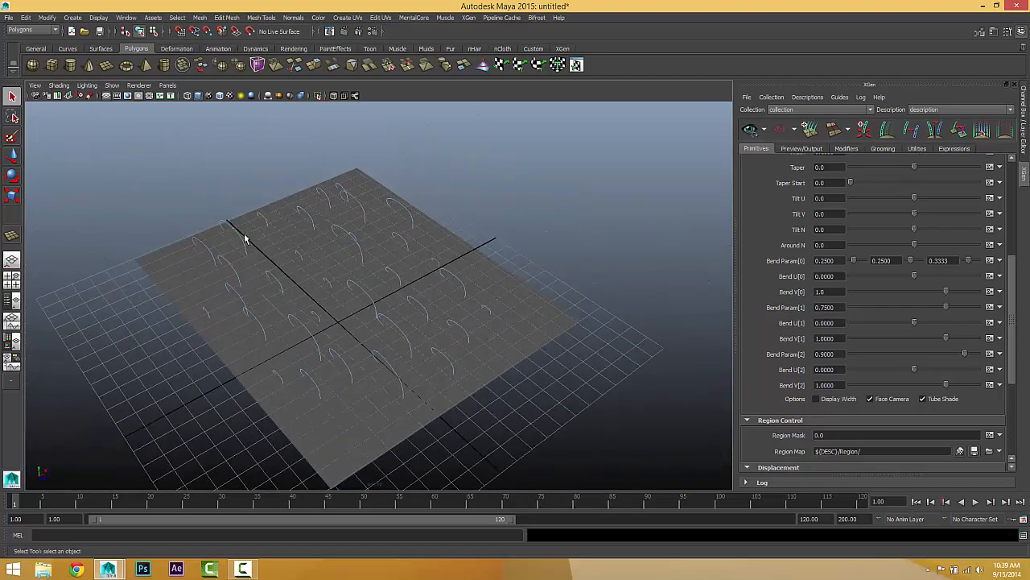
alt+drag(309, 263, 285, 280)
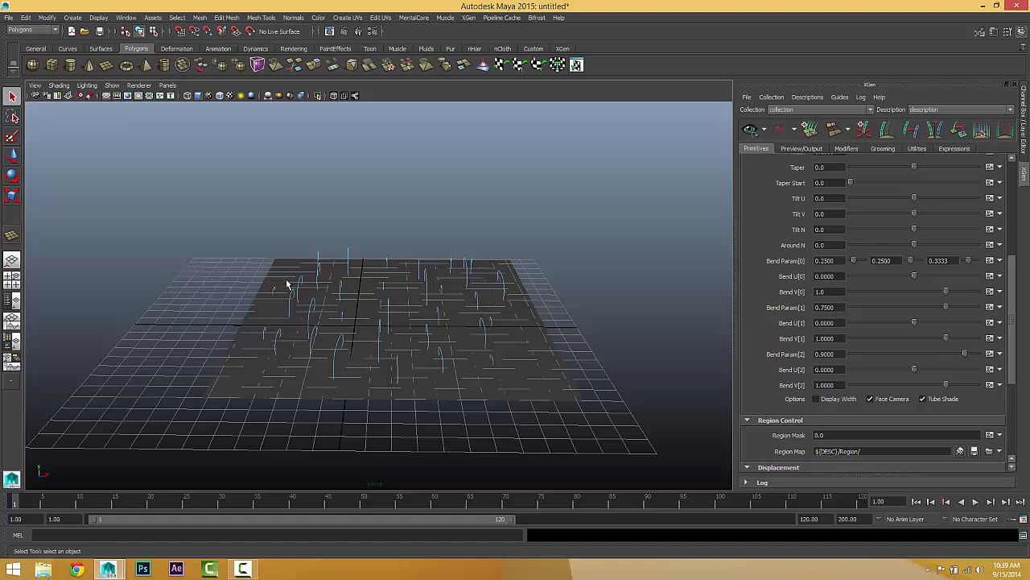
alt+drag(513, 340, 570, 345)
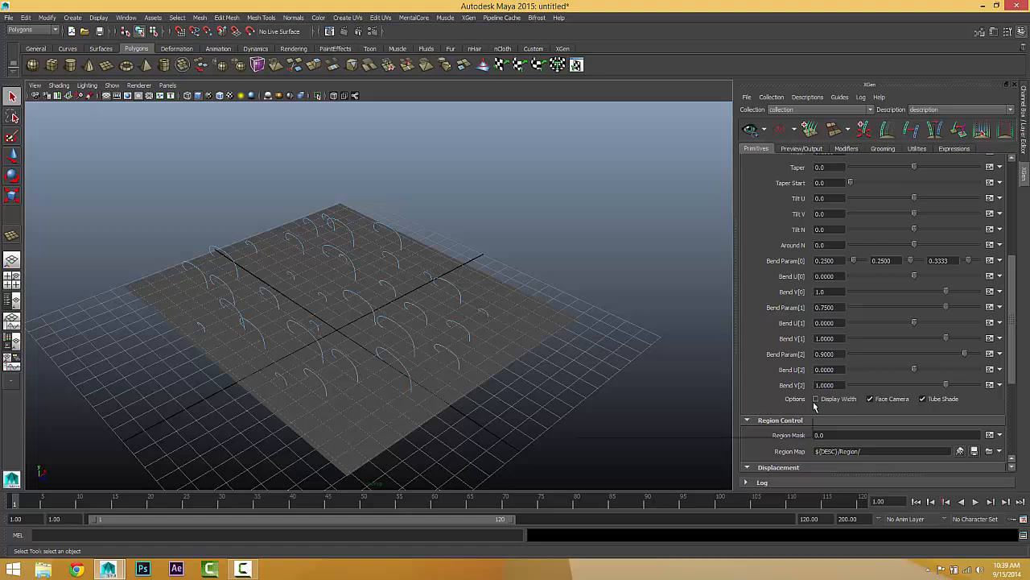
alt+drag(335, 336, 256, 333)
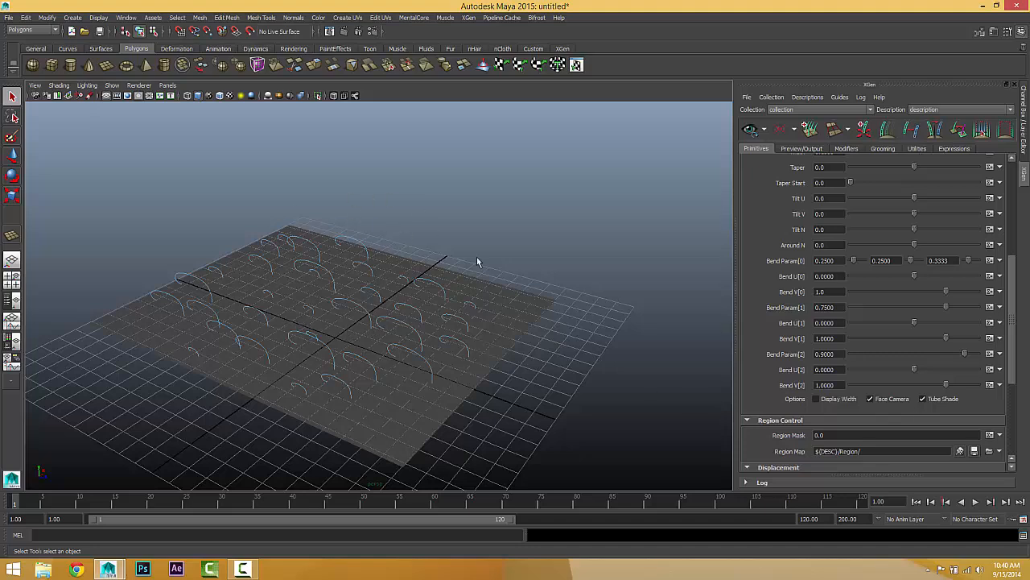
click(816, 399)
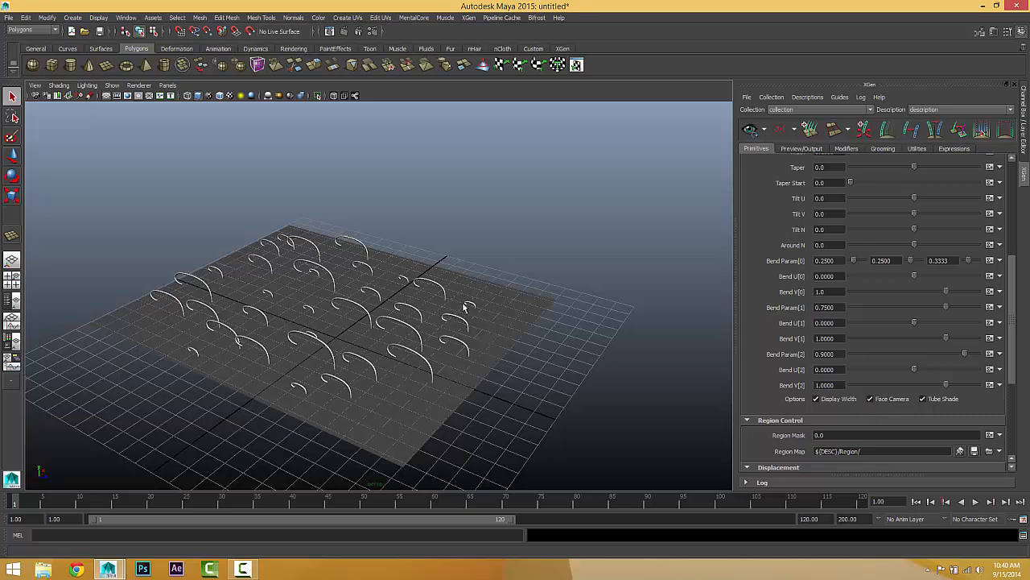
Step: Turn off Tube Shade for the splines and view their flat shading from a lower angle
scroll(397, 326, up, 3)
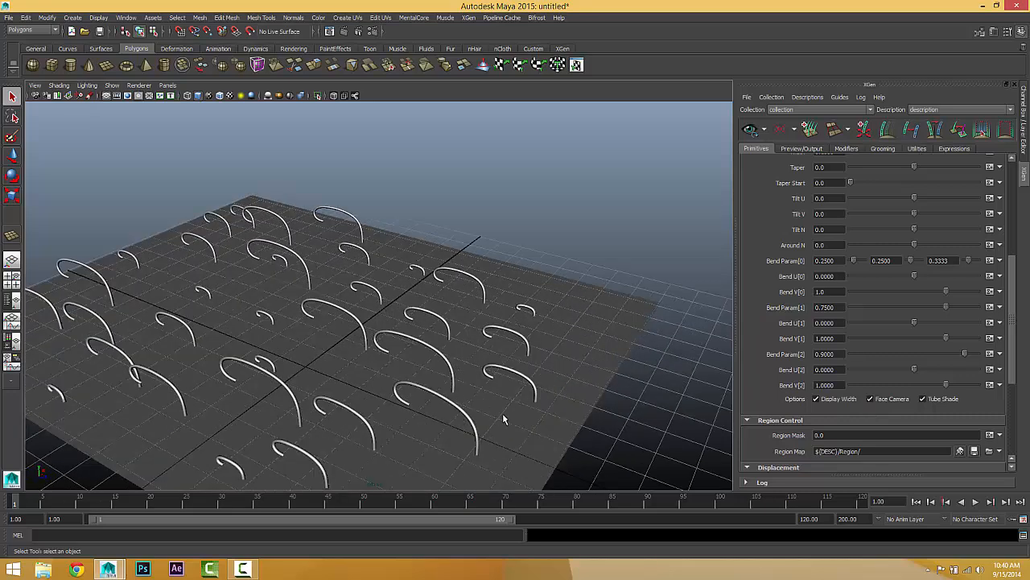
click(928, 400)
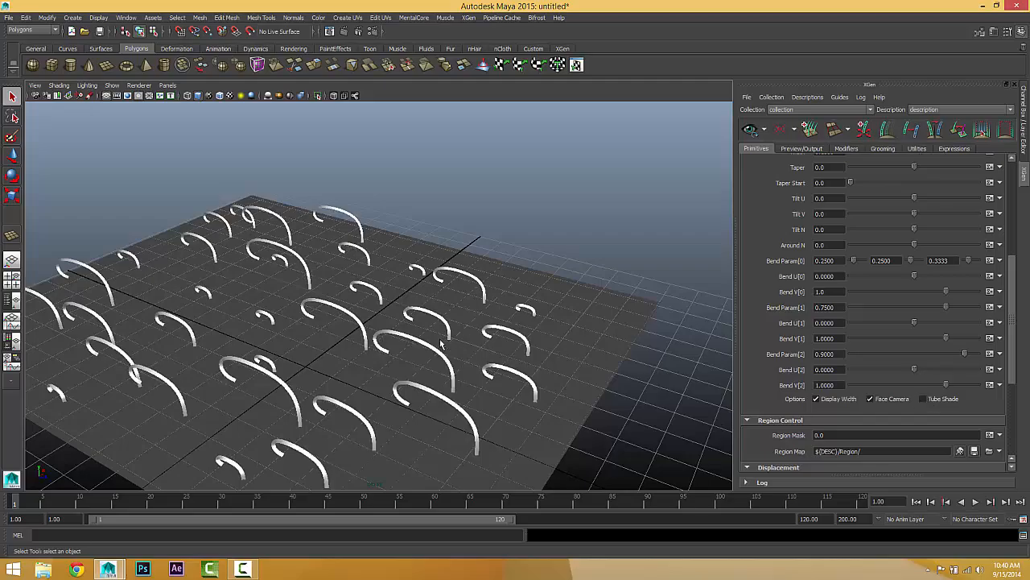
mouse_move(442, 344)
alt+mouse_down()
mouse_move(410, 378)
mouse_move(371, 330)
mouse_move(333, 360)
mouse_move(394, 335)
alt+mouse_up()
Step: Compare the flat splines with Face Camera off and on twice from different angles, leaving the option on
click(886, 399)
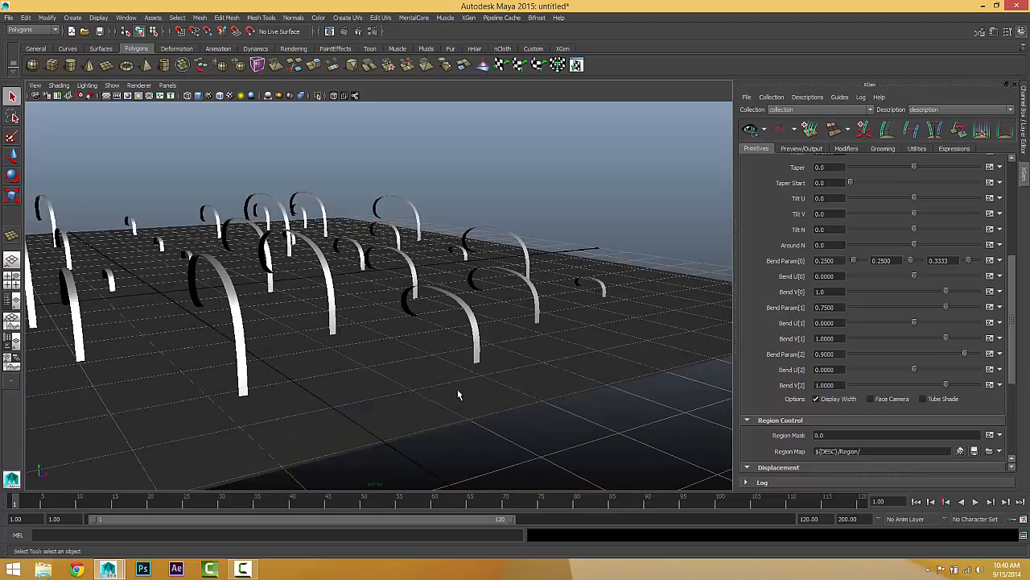
alt+drag(458, 394, 342, 366)
click(871, 398)
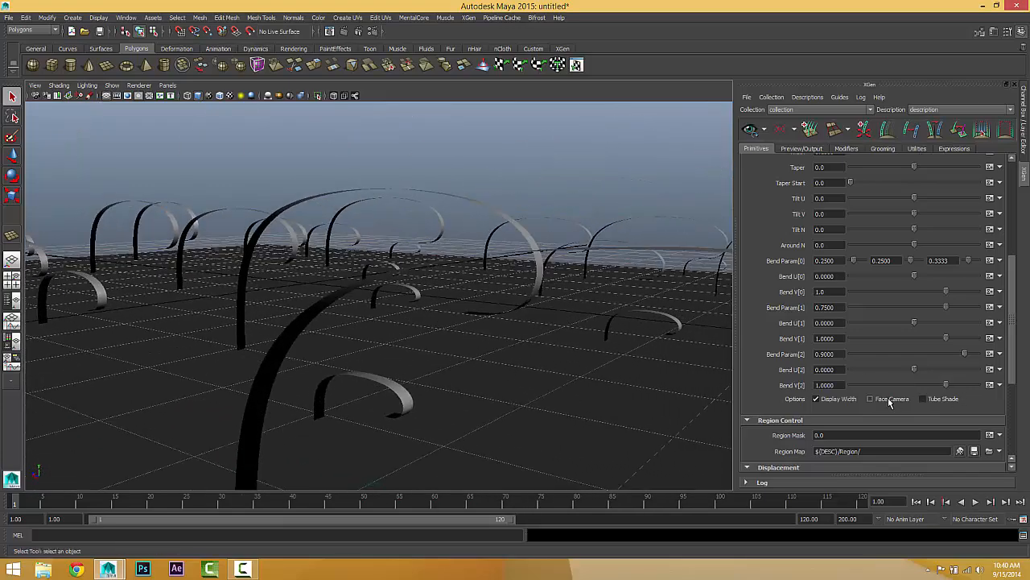
alt+drag(515, 354, 228, 357)
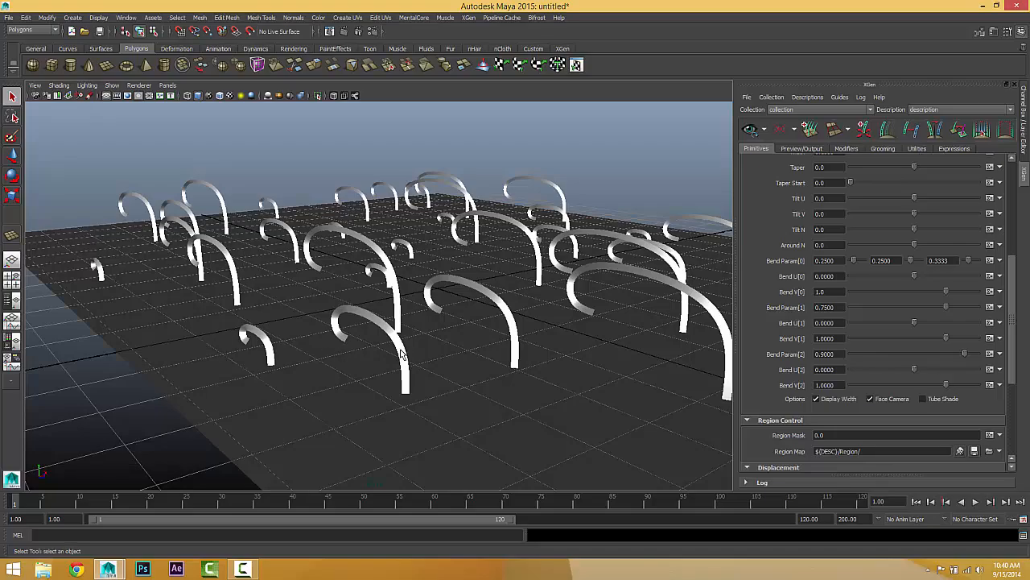
mouse_move(412, 352)
alt+mouse_down()
mouse_move(455, 362)
mouse_move(320, 359)
mouse_move(420, 355)
mouse_move(380, 366)
alt+mouse_up()
click(923, 399)
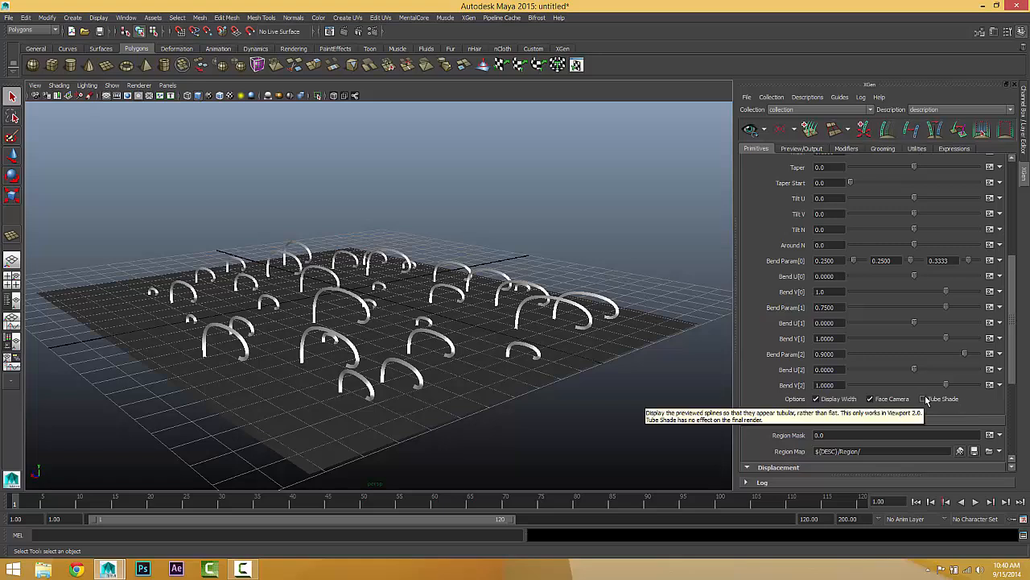
click(870, 398)
alt+drag(547, 363, 758, 379)
click(871, 398)
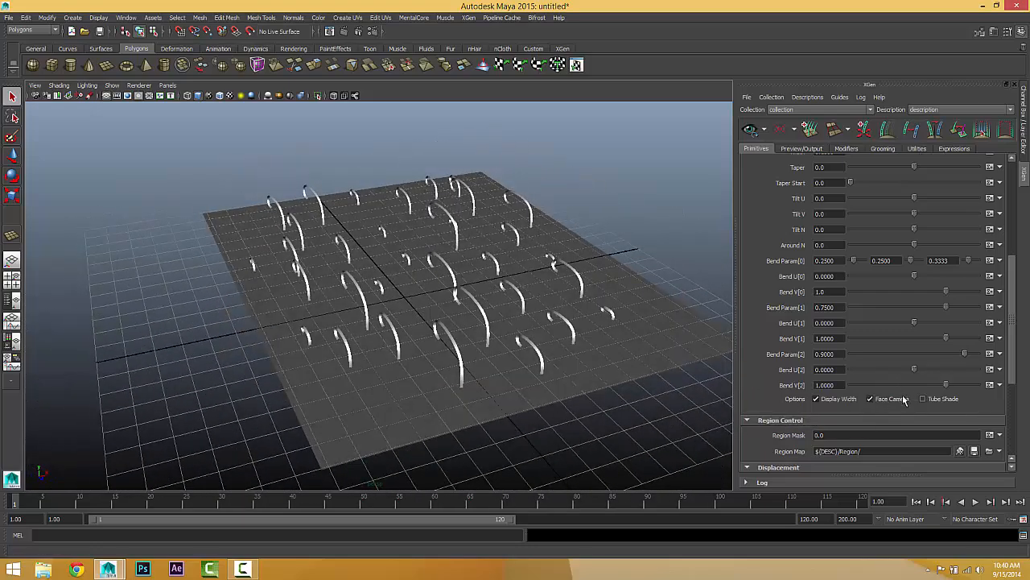
mouse_move(600, 344)
alt+mouse_down()
mouse_move(624, 336)
mouse_move(598, 331)
alt+mouse_up()
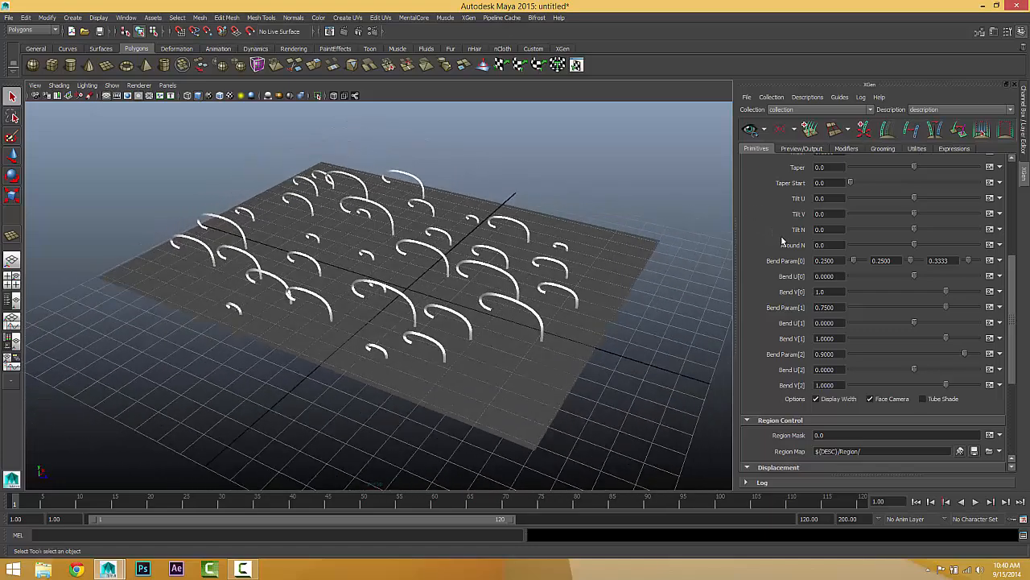
Step: Change the primitive type from Spline to Card and turn on Face Camera for the cards
scroll(782, 241, up, 5)
click(837, 239)
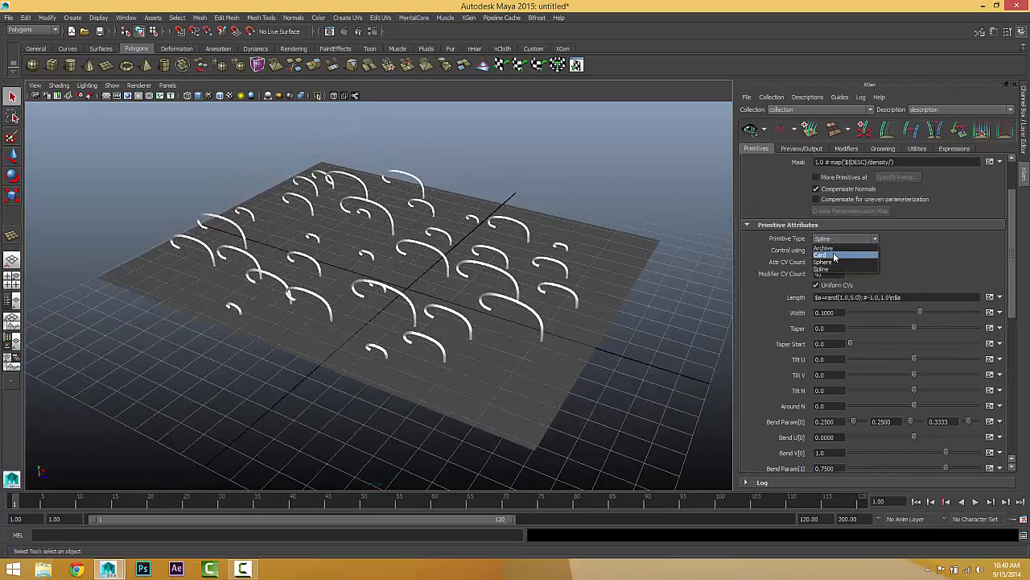
click(835, 255)
alt+drag(476, 281, 407, 297)
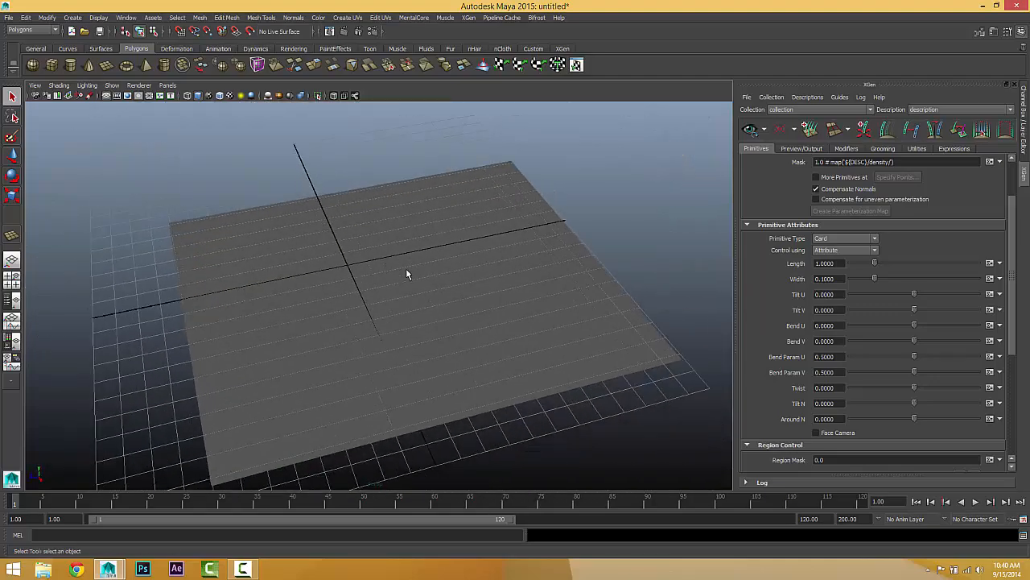
scroll(407, 270, up, 2)
click(817, 432)
alt+drag(531, 366, 660, 316)
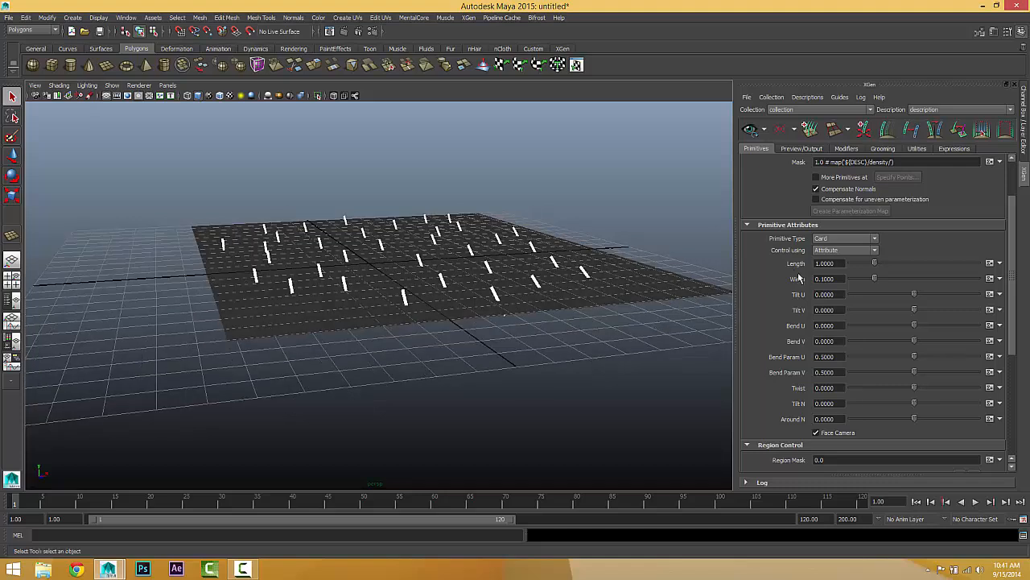
Step: Try a card width of 0.5, and set both the width and the length to 2.0
drag(876, 279, 986, 288)
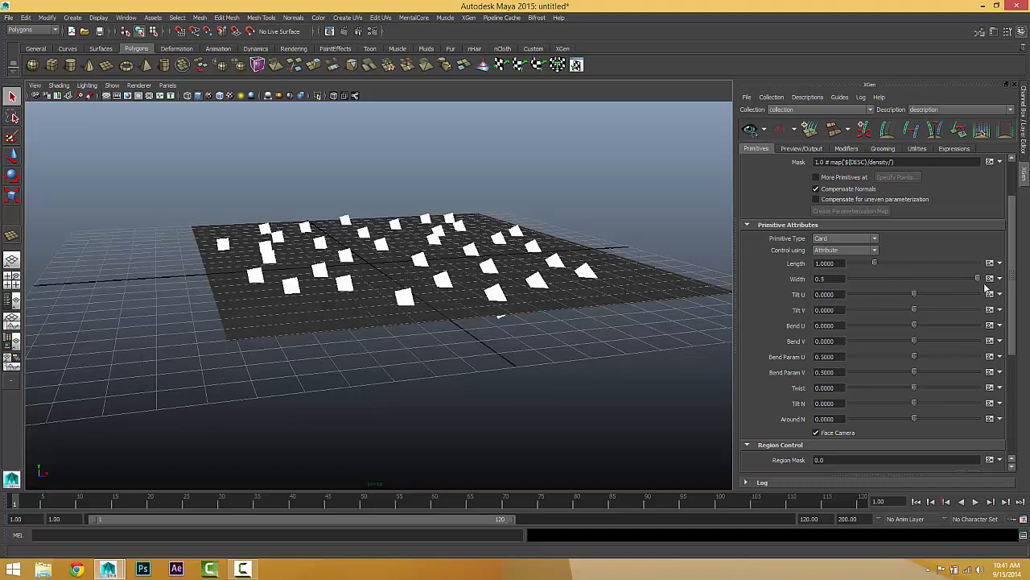
drag(835, 280, 700, 278)
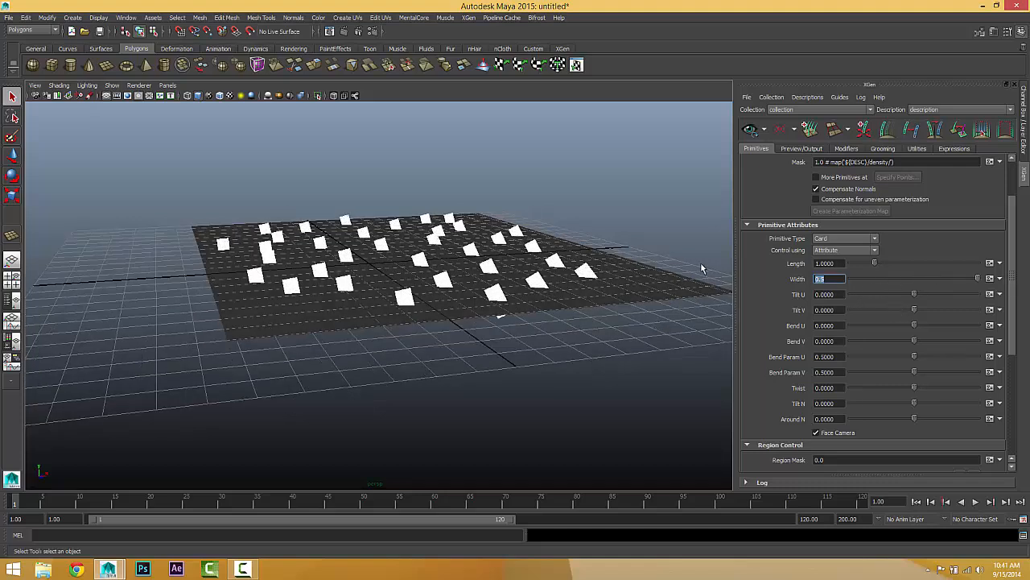
key(Return)
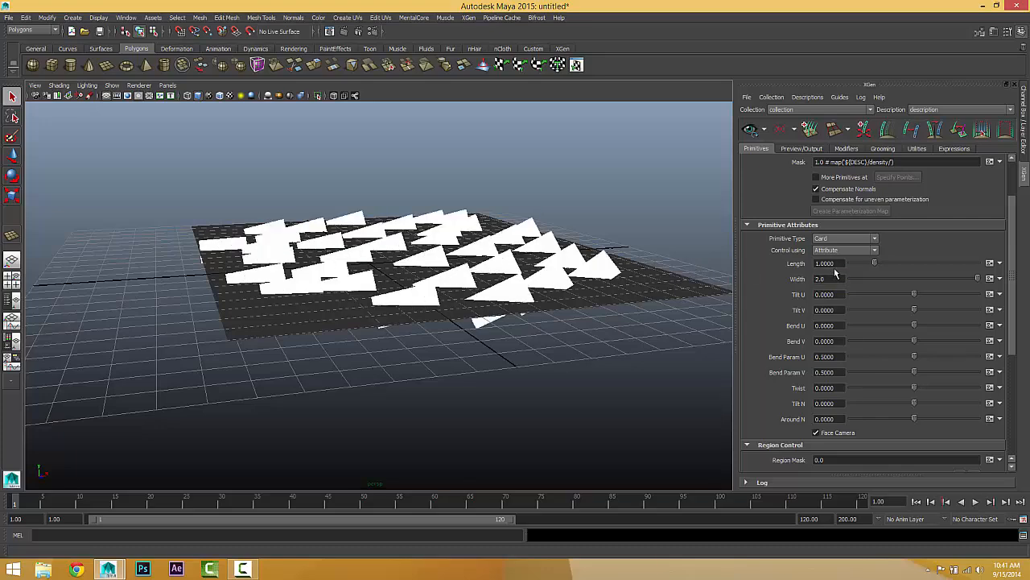
drag(834, 267, 717, 260)
text(2)
key(Return)
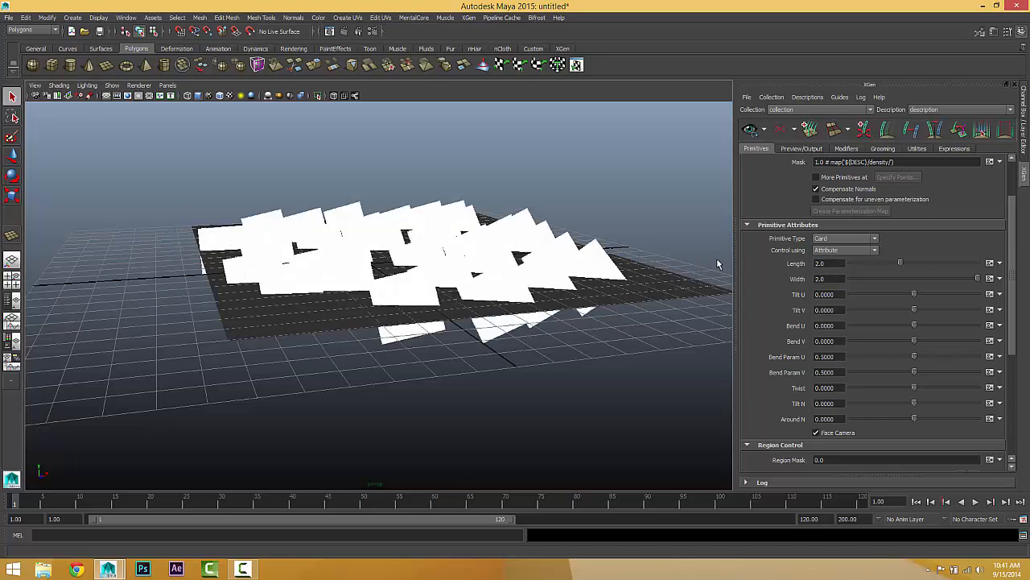
Step: Examine the camera-facing cards from several angles, and turn off Face Camera
alt+drag(426, 386, 403, 333)
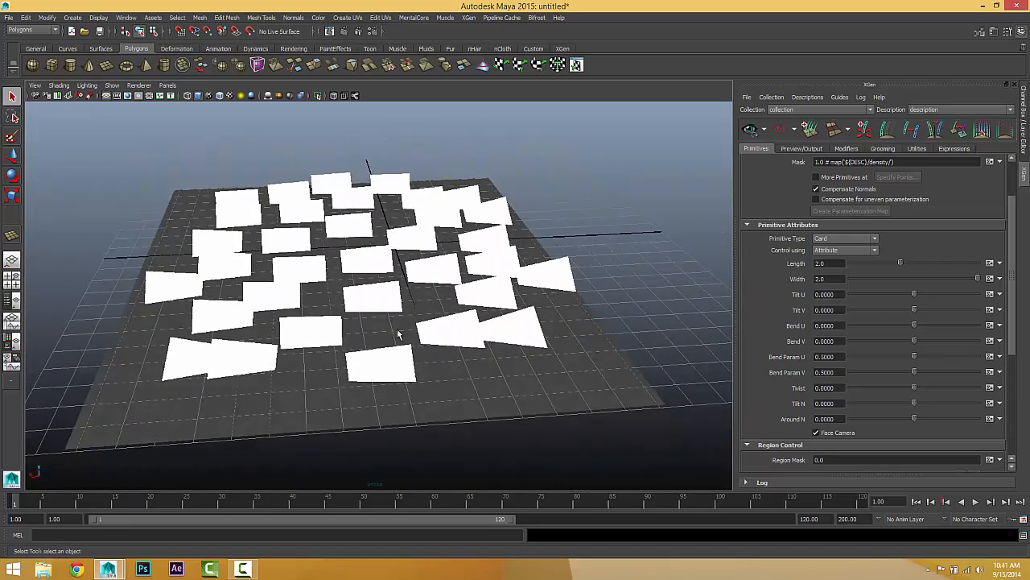
alt+drag(454, 266, 433, 319)
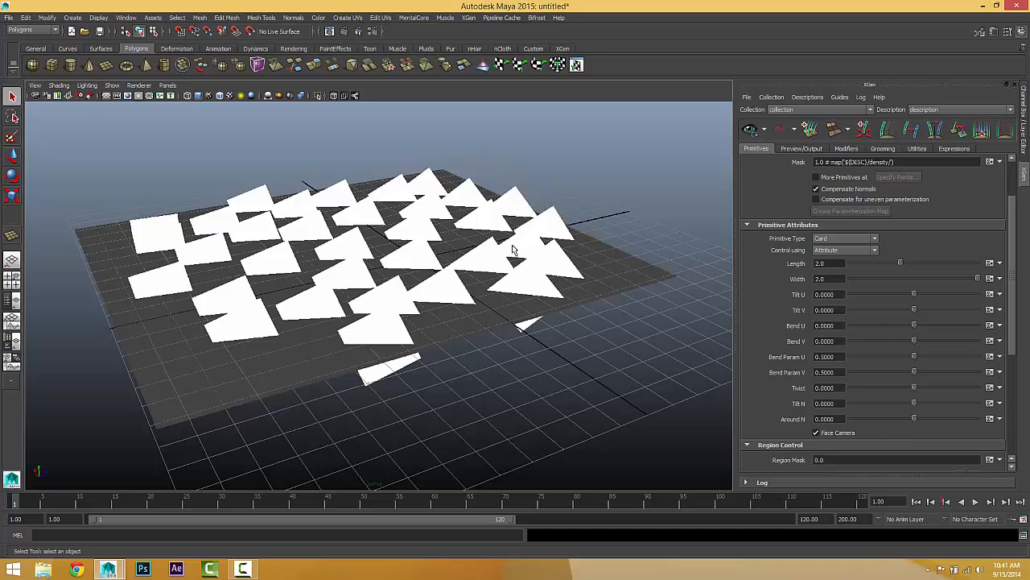
click(815, 432)
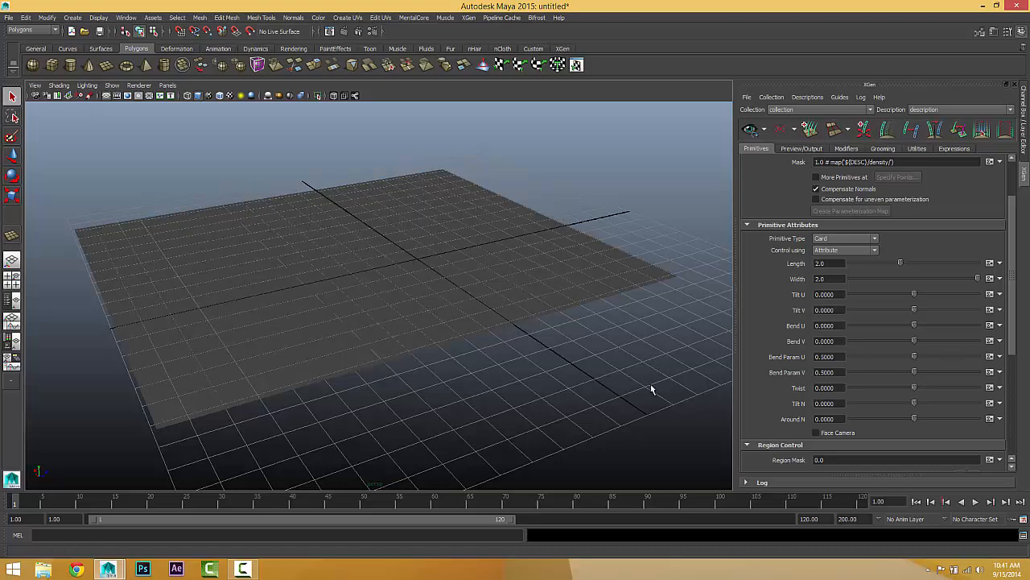
alt+drag(467, 334, 441, 288)
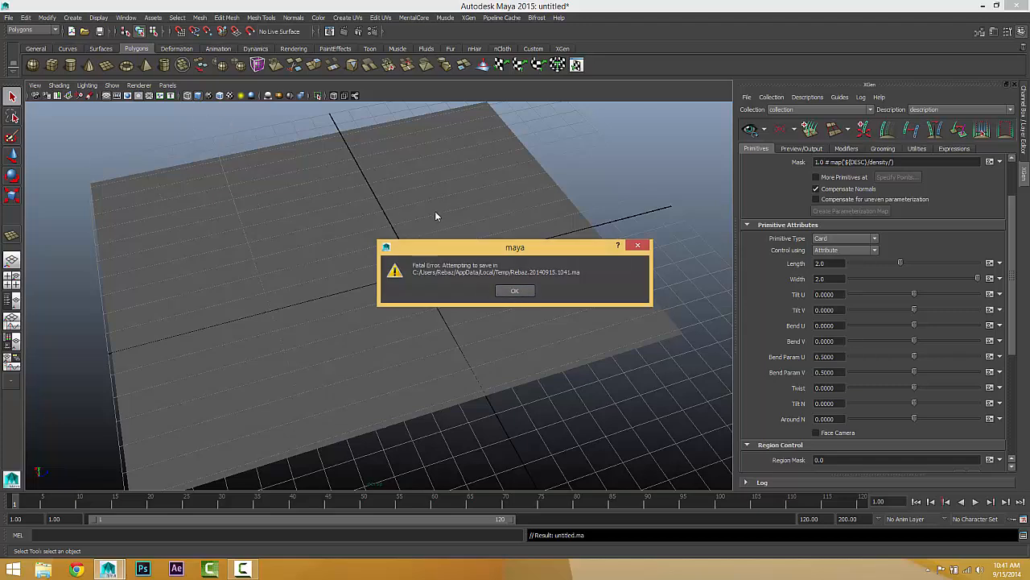
Step: Dismiss the fatal error message, close the error report without sending it, and relaunch Maya 2015
click(515, 292)
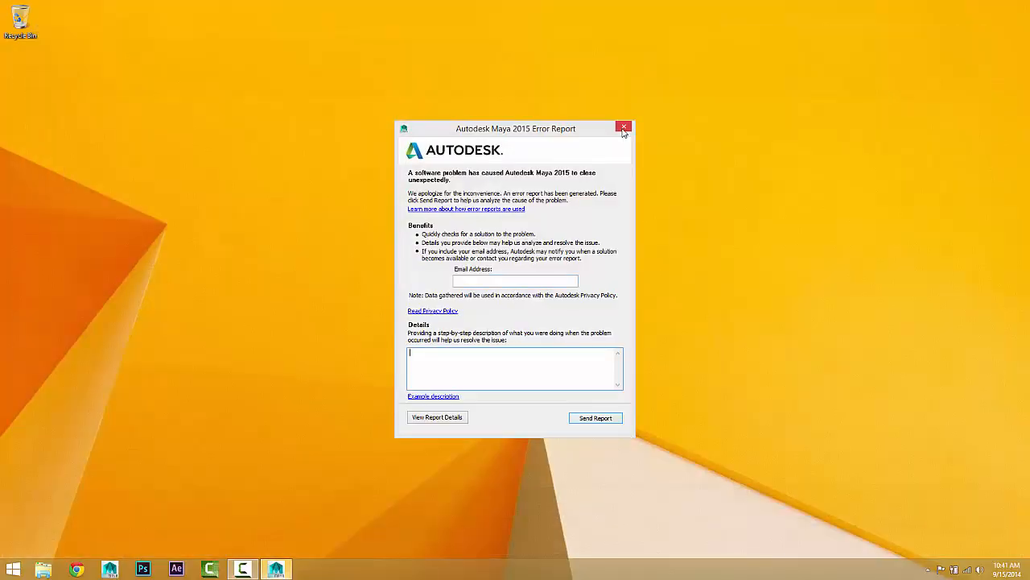
click(624, 129)
click(585, 308)
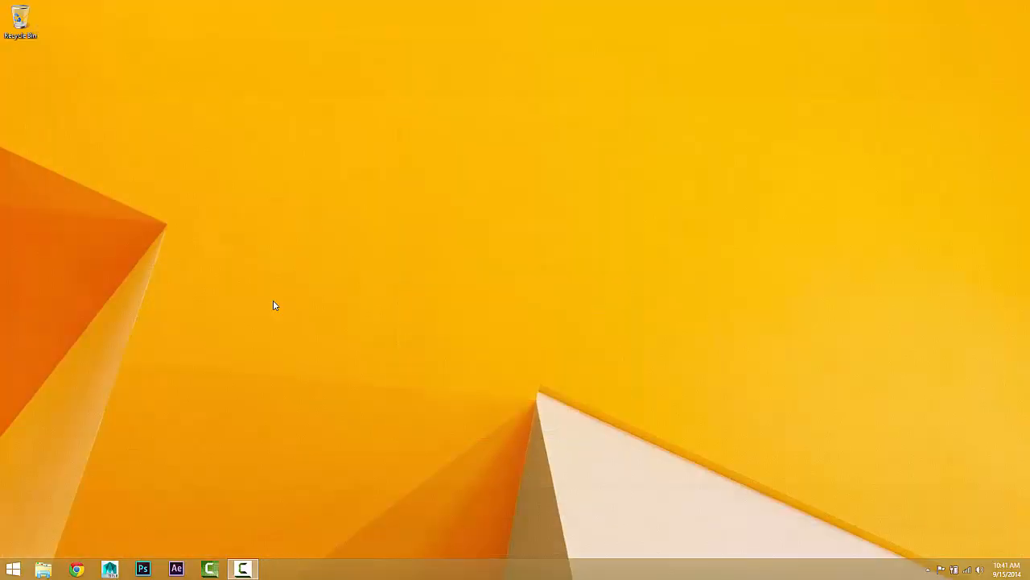
click(110, 569)
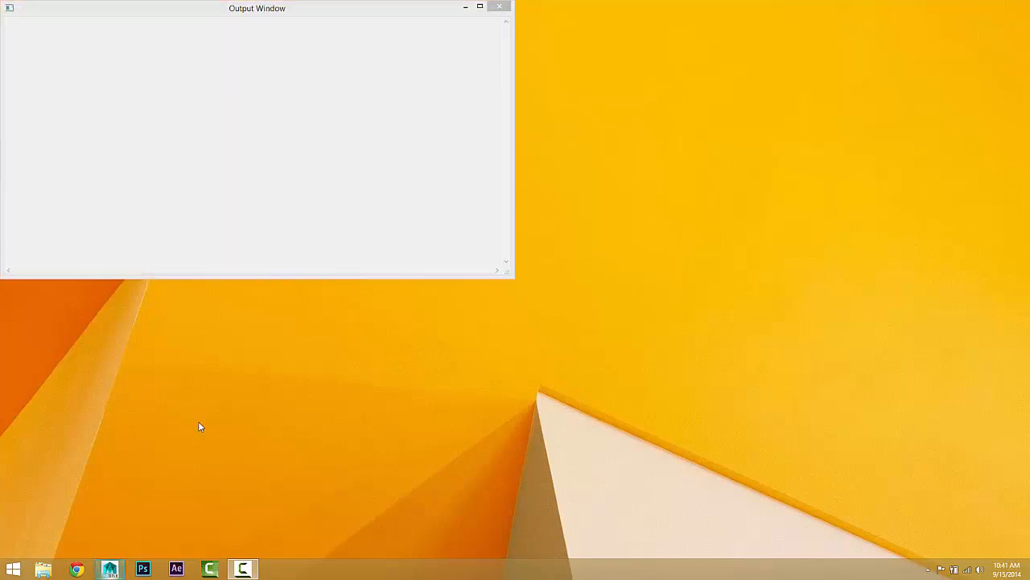
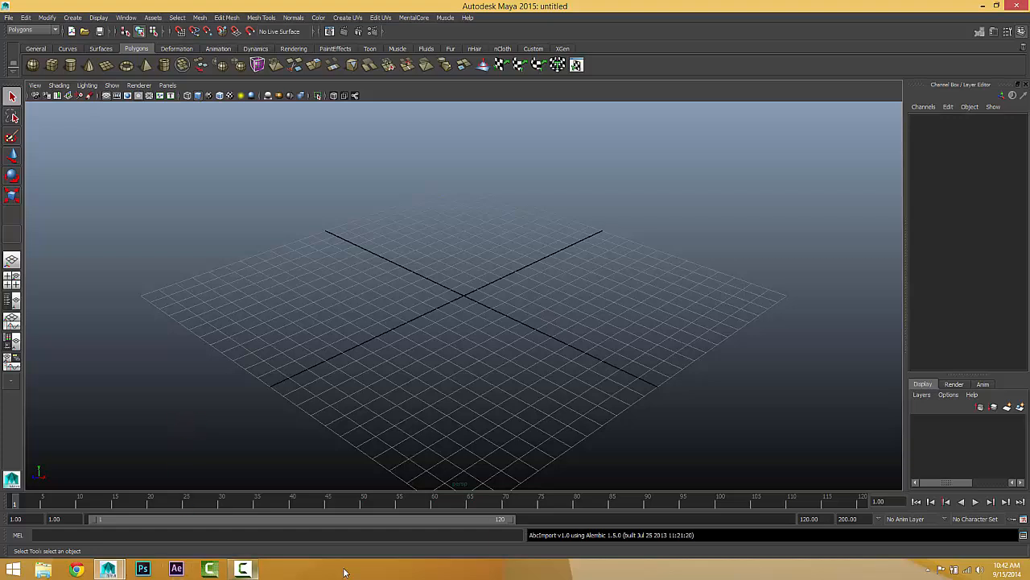
Step: Create a large polygon plane on the ground grid, frame it in the view, and hide the grid
click(107, 65)
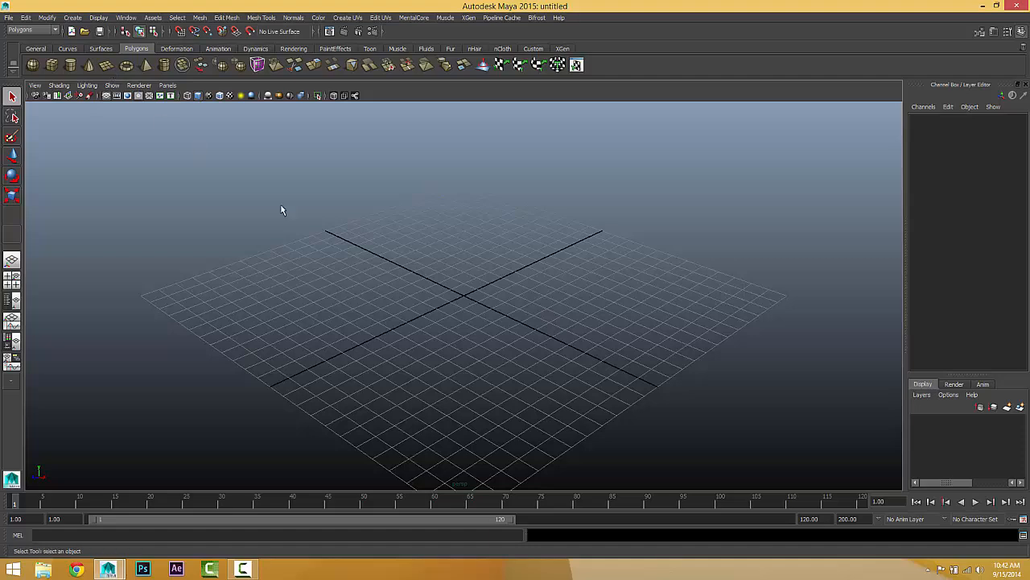
drag(540, 239, 545, 475)
key(f)
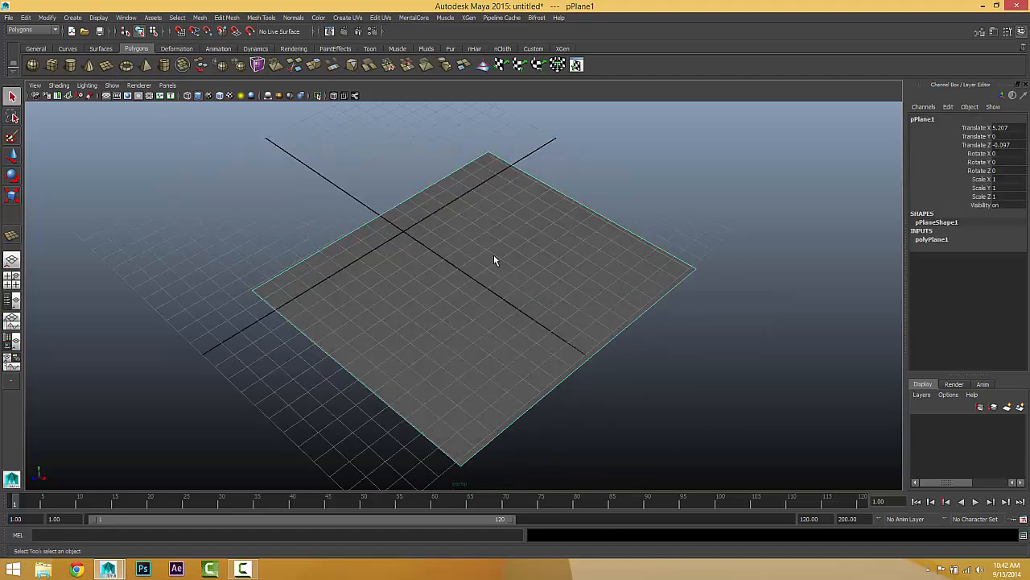
click(105, 95)
alt+drag(426, 267, 396, 281)
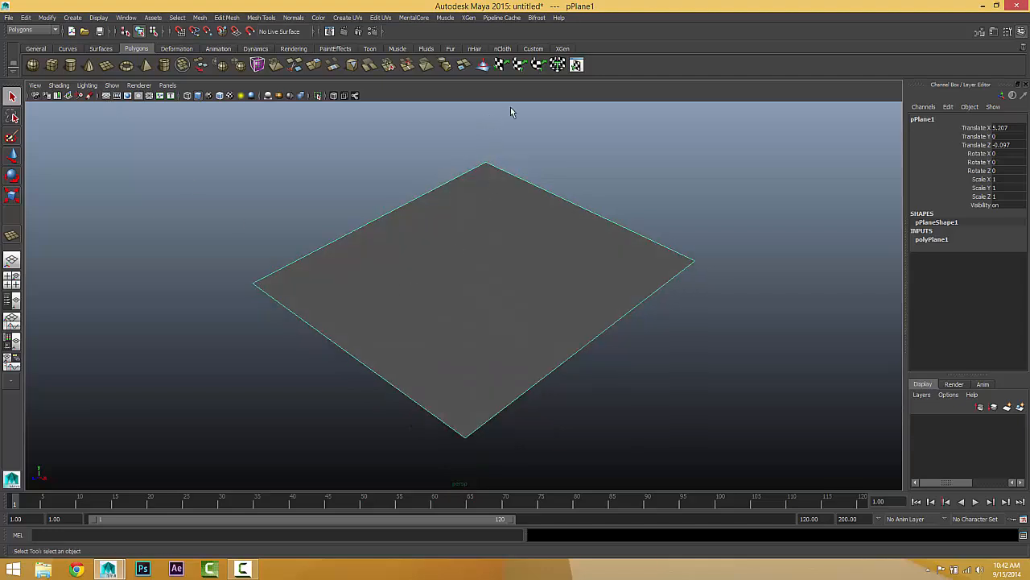
Step: Create an XGen description on the plane with splines generated randomly across the surface and controlled by placing and shaping guides
click(467, 18)
click(470, 50)
drag(177, 58, 847, 75)
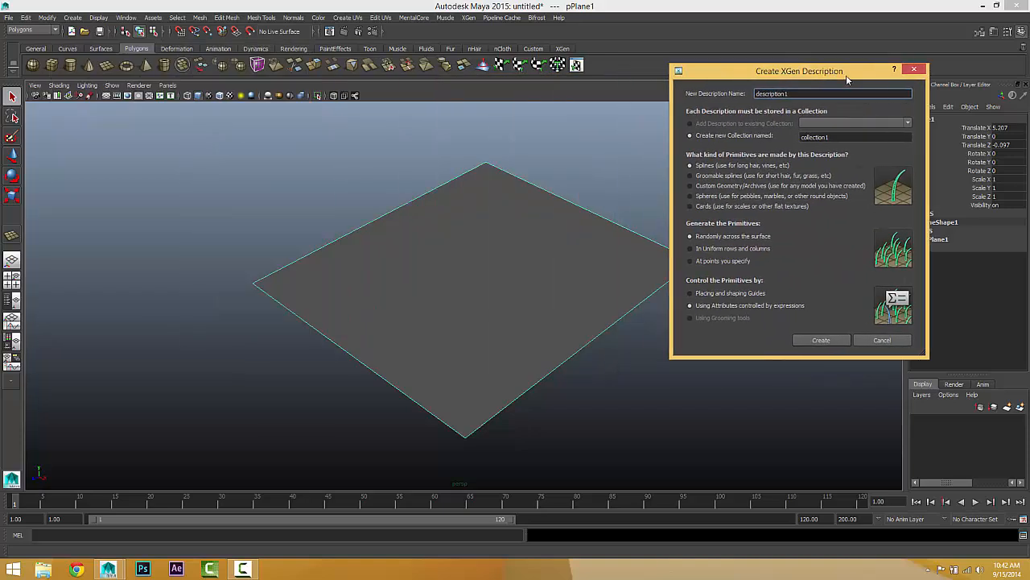
click(721, 293)
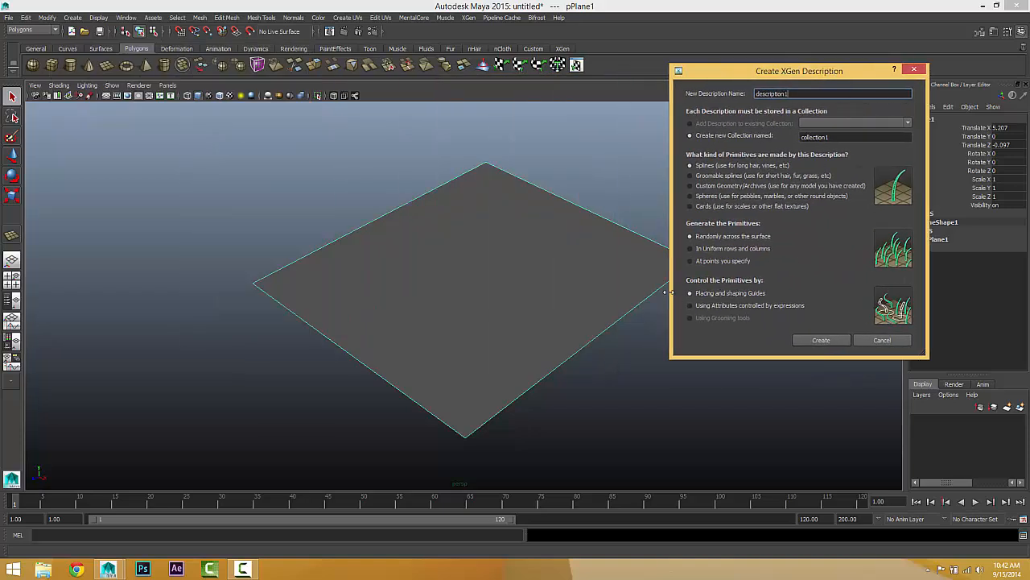
click(822, 338)
Step: Add three guides around the middle of the plane, spaced apart in a triangle
alt+drag(483, 333, 481, 304)
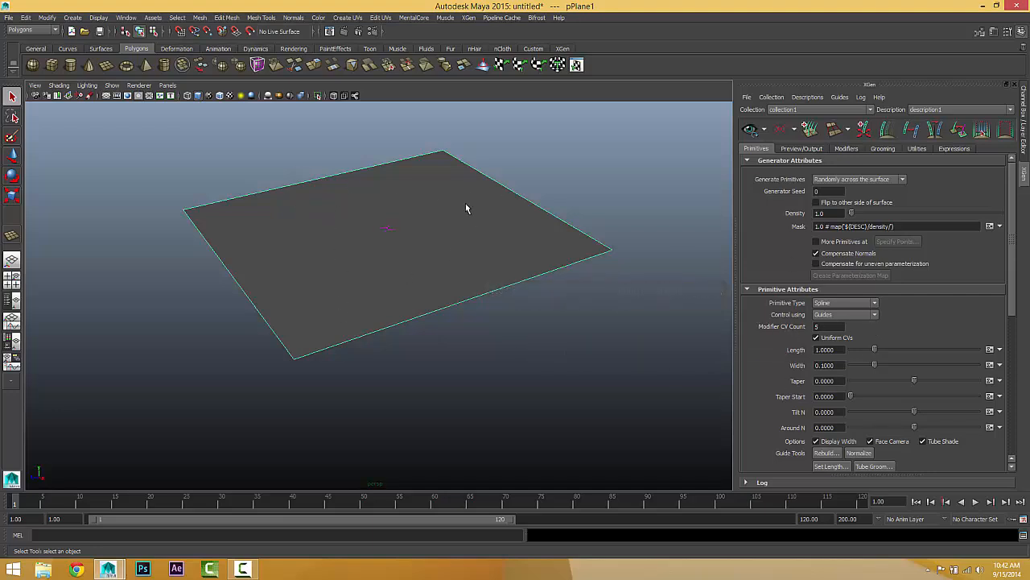
alt+drag(458, 223, 429, 286)
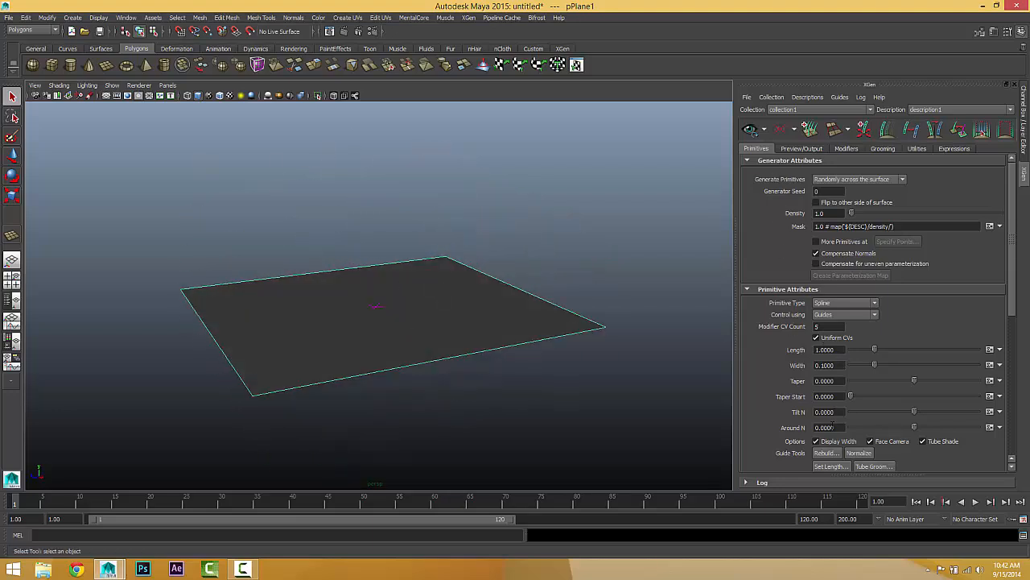
scroll(832, 425, down, 4)
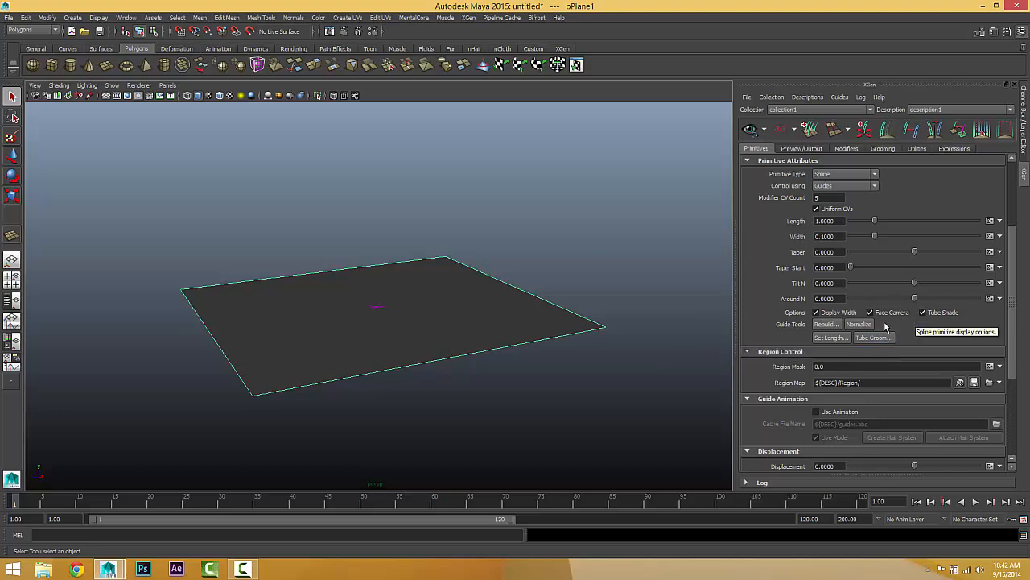
alt+drag(424, 300, 424, 317)
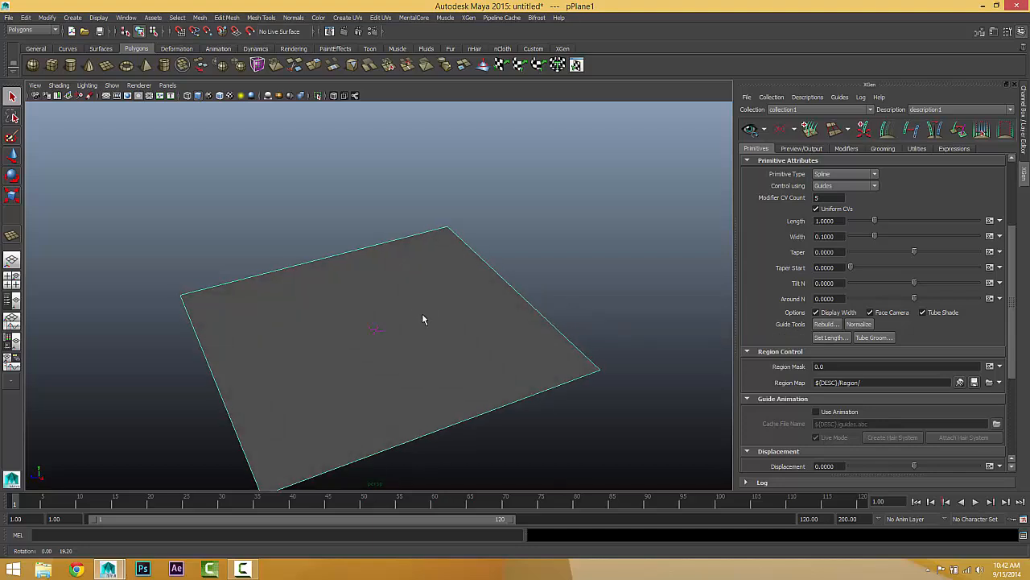
click(864, 129)
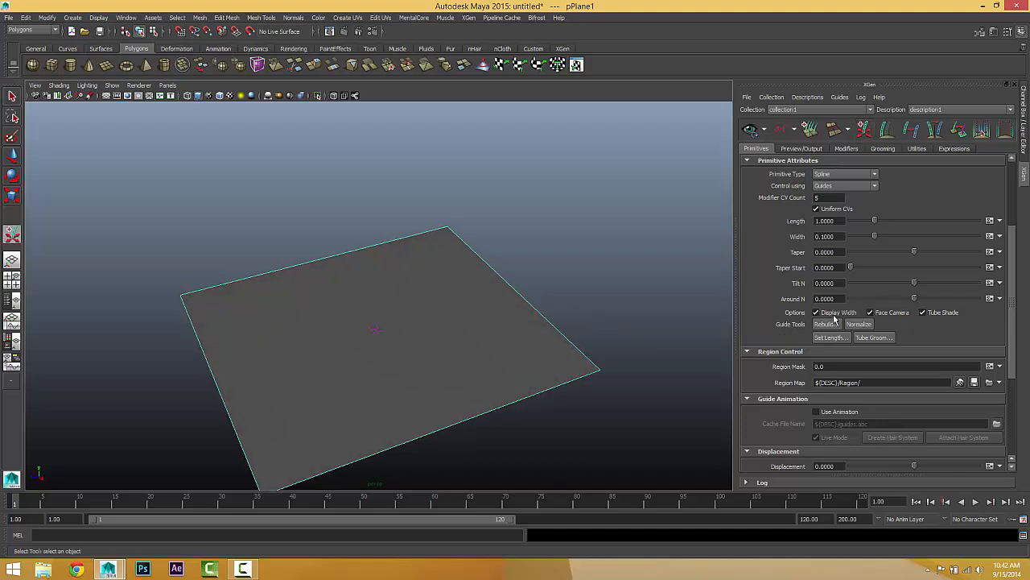
alt+drag(349, 258, 384, 239)
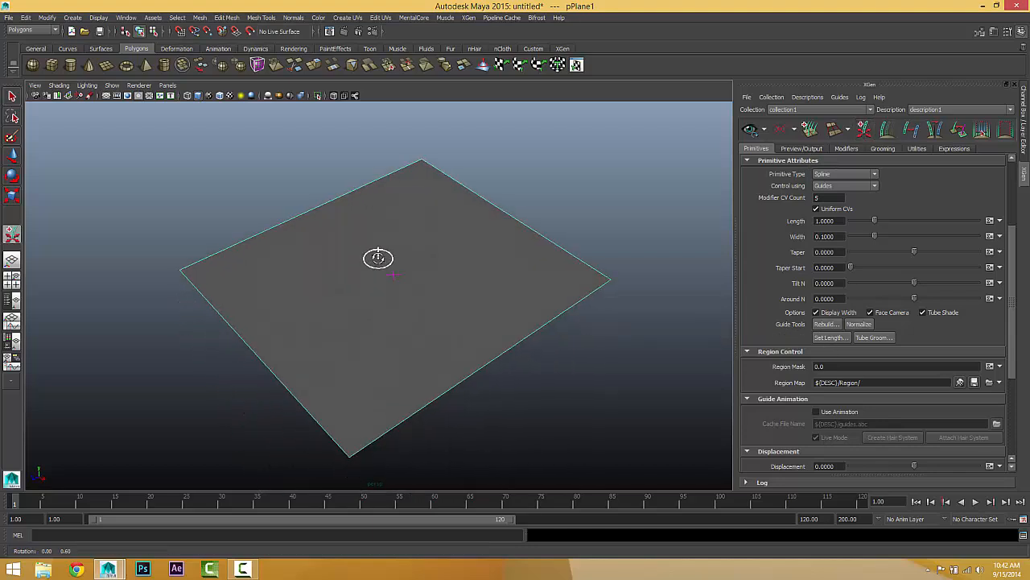
click(359, 275)
alt+drag(360, 275, 402, 285)
alt+right_drag(403, 285, 496, 278)
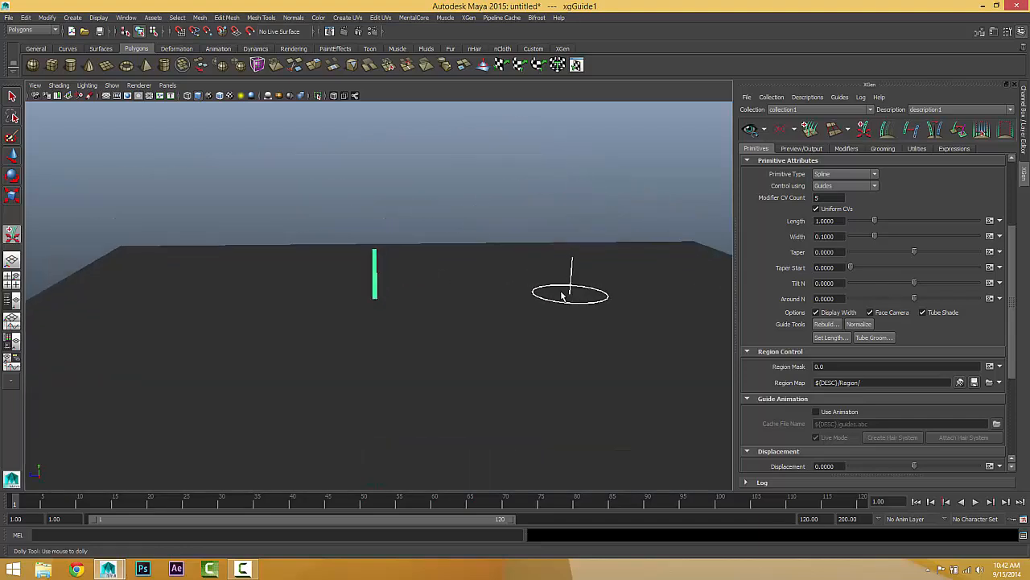
click(504, 284)
alt+drag(529, 295, 543, 363)
click(540, 389)
alt+drag(491, 317, 430, 257)
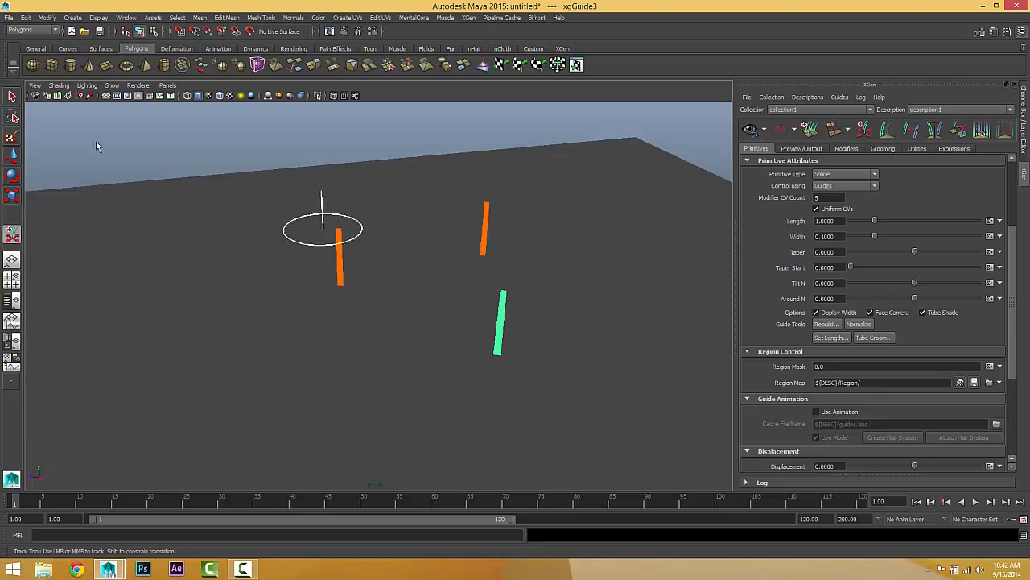
Step: Leave the guide placement tool and update the XGen preview to generate splines from the guides
click(12, 96)
click(749, 129)
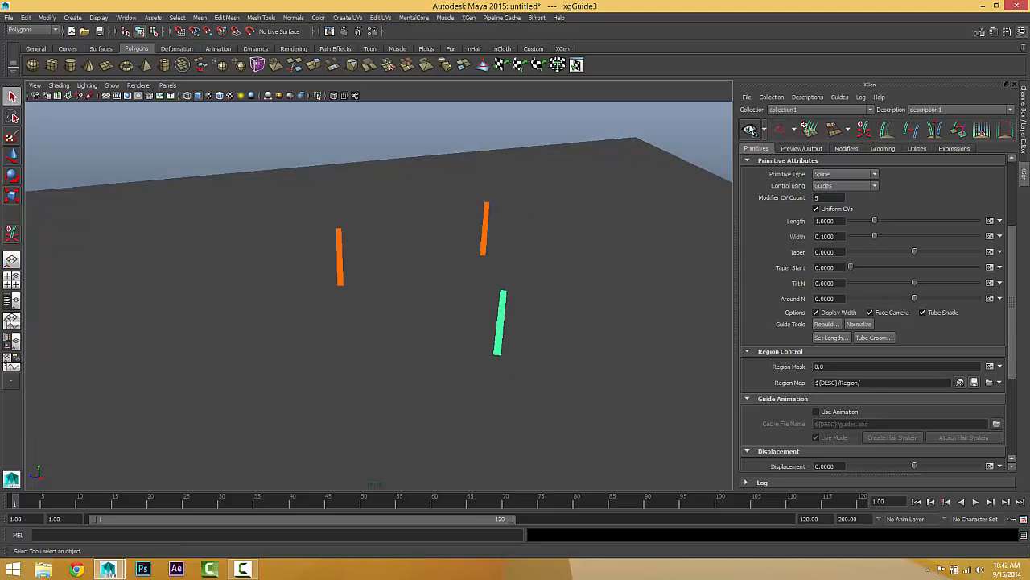
alt+drag(532, 234, 506, 236)
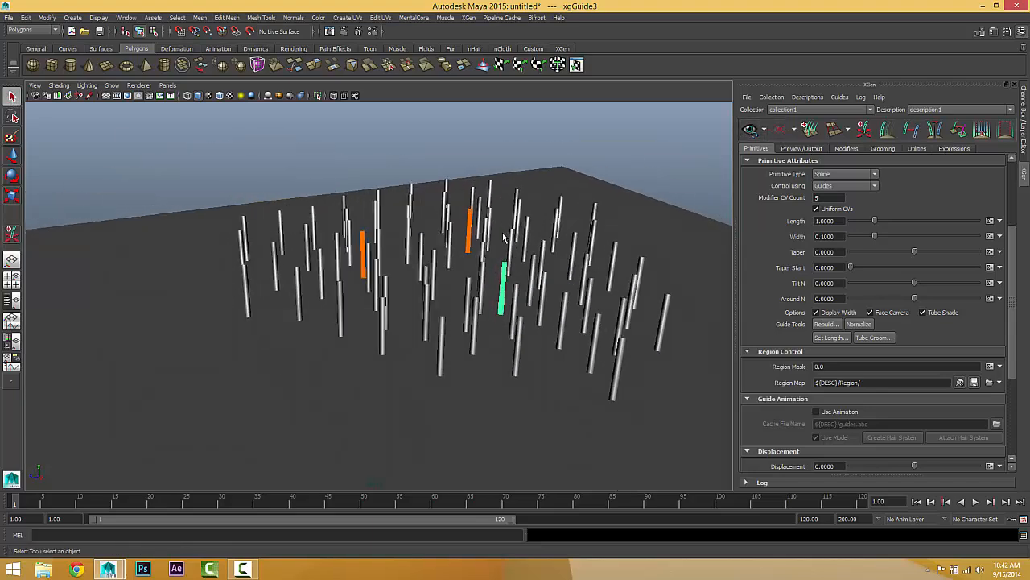
alt+right_drag(506, 235, 563, 247)
Step: Select each of the three guides in turn and examine from several angles how the generated splines spread around them
shift+click(358, 222)
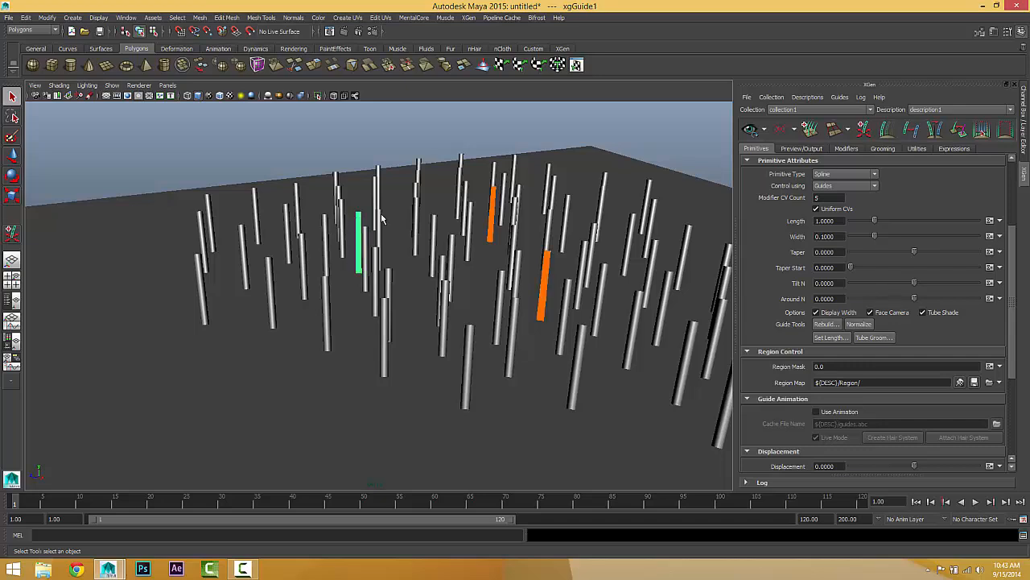
shift+click(494, 211)
shift+click(545, 289)
alt+drag(545, 290, 556, 344)
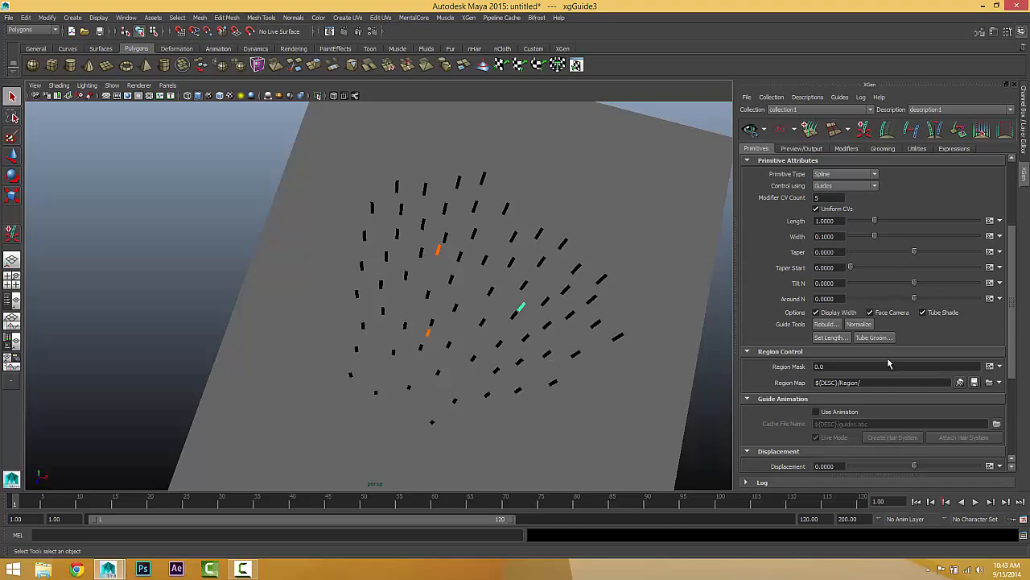
alt+drag(479, 294, 531, 281)
scroll(757, 345, down, 1)
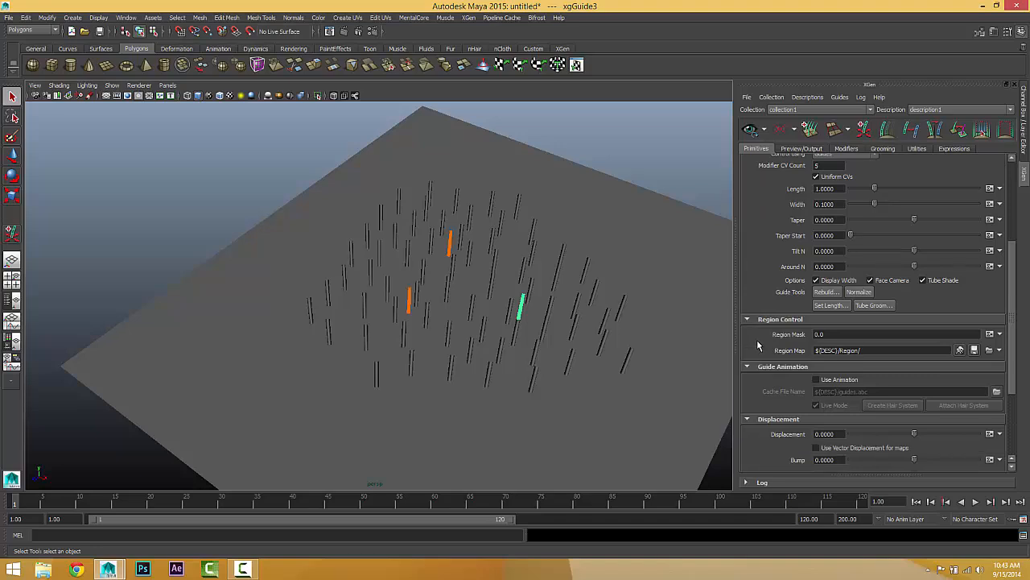
scroll(432, 288, up, 6)
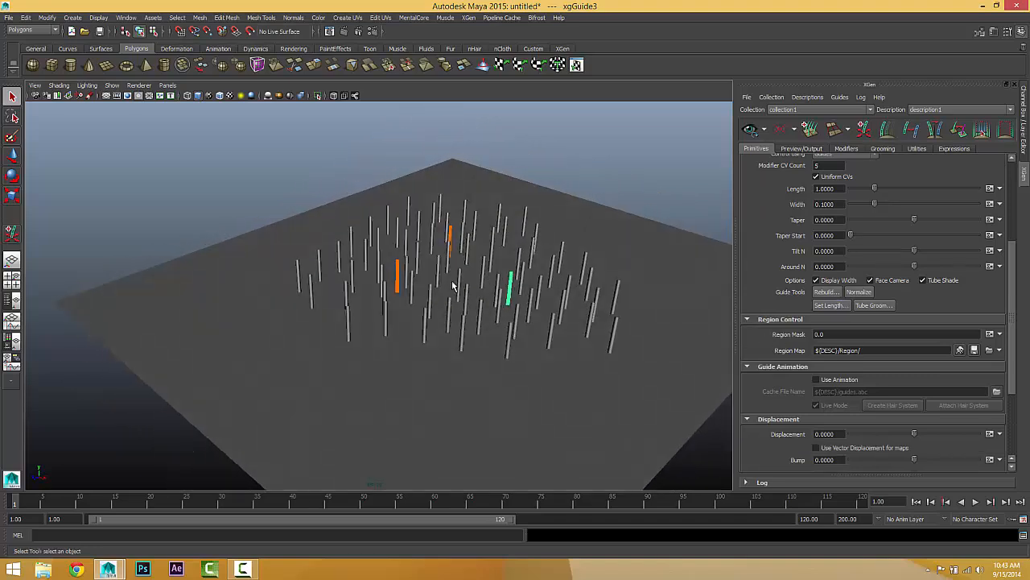
scroll(434, 288, up, 1)
right_drag(447, 278, 408, 271)
Step: Switch the front-right guide to control vertices and move its tip, middle and lower CVs to stretch it into a tall S-like bend
alt+drag(469, 301, 499, 244)
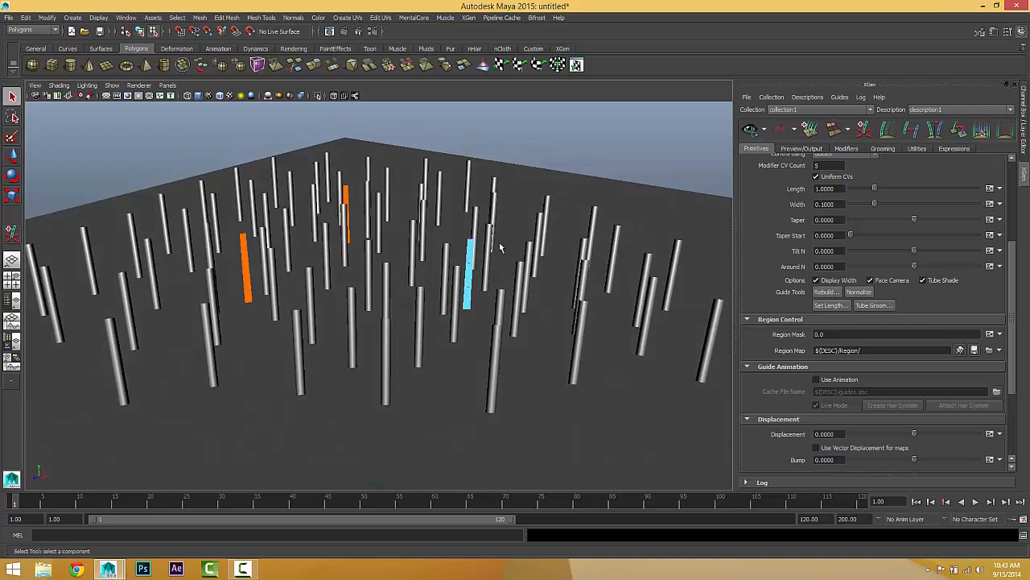
drag(512, 209, 576, 151)
click(12, 156)
click(481, 267)
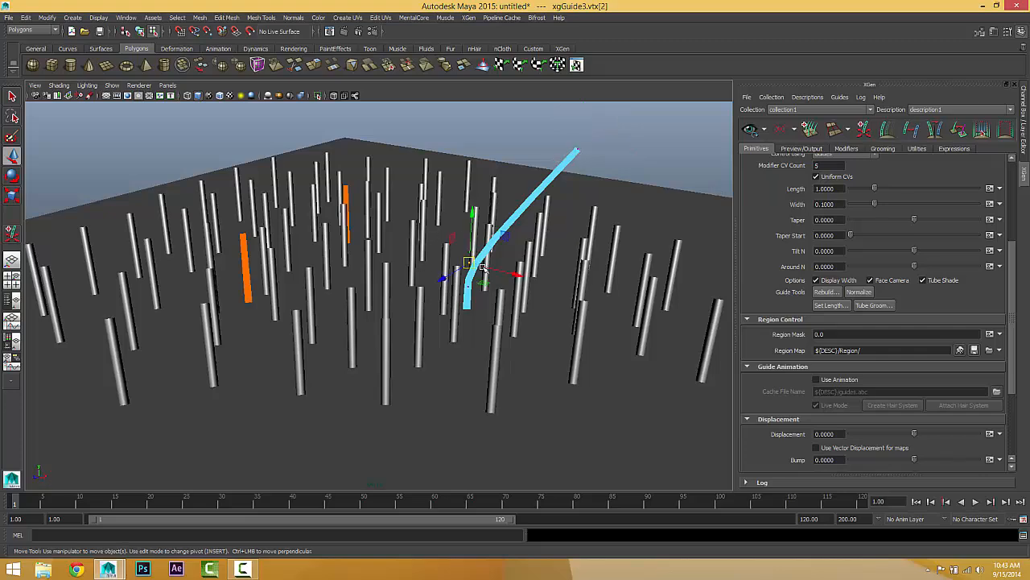
drag(468, 264, 448, 166)
click(475, 294)
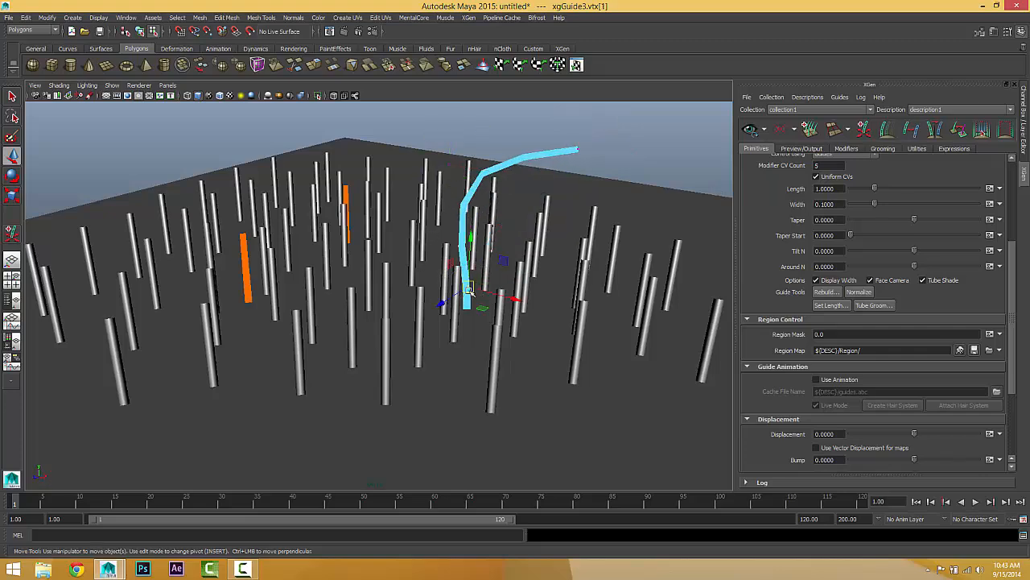
drag(475, 295, 509, 253)
alt+drag(386, 261, 522, 219)
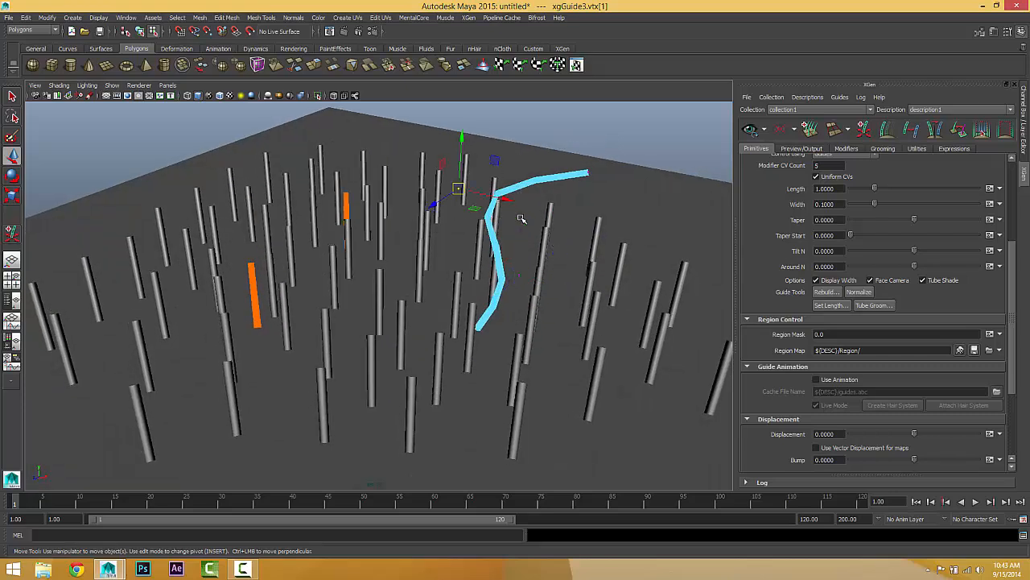
drag(465, 186, 462, 132)
scroll(558, 206, down, 4)
drag(539, 182, 538, 151)
drag(417, 177, 429, 146)
drag(437, 241, 460, 233)
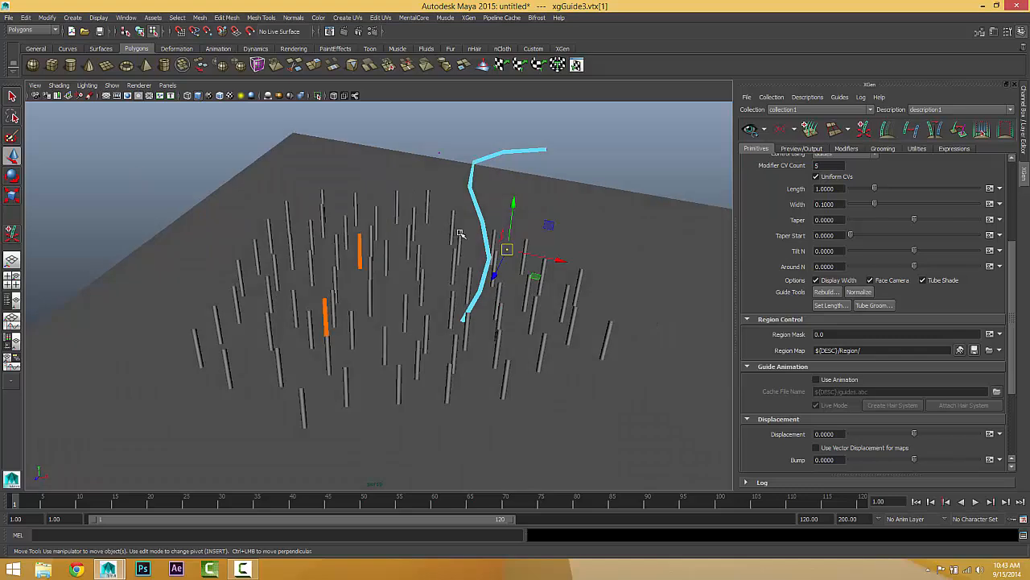
Step: Return to object selection and rebuild the bent guide with a CV count of 10
click(11, 96)
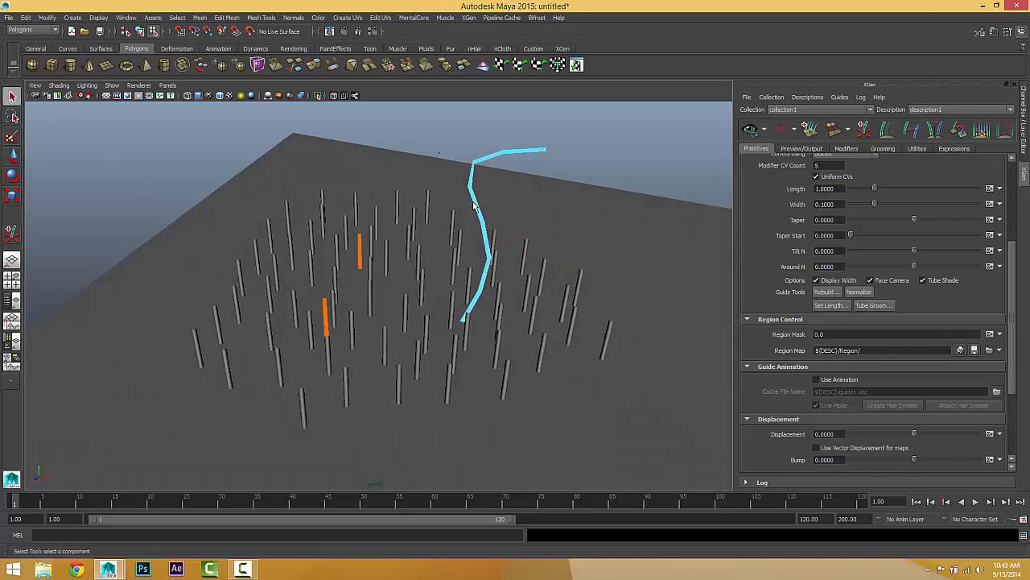
right_drag(474, 207, 515, 193)
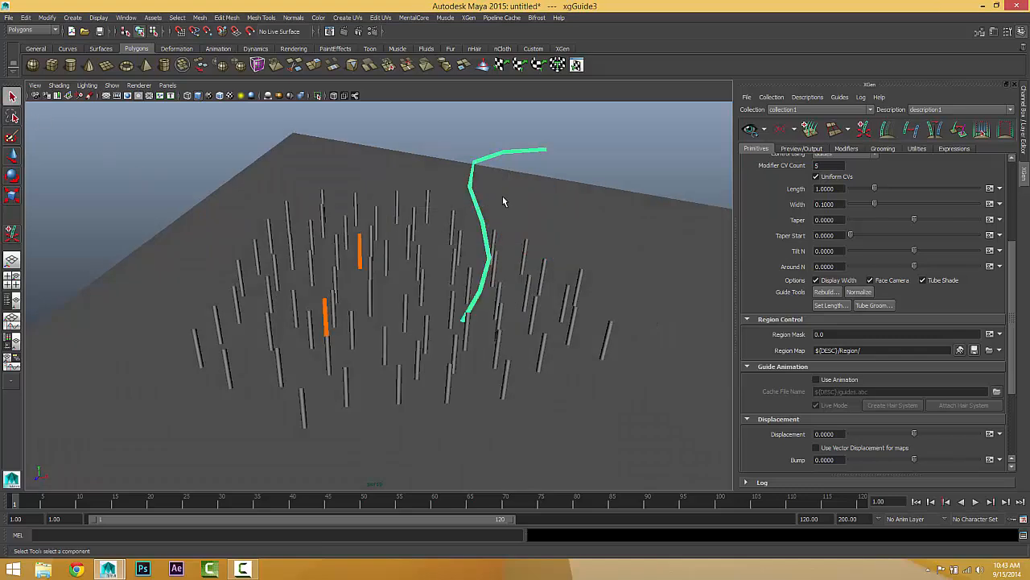
click(360, 255)
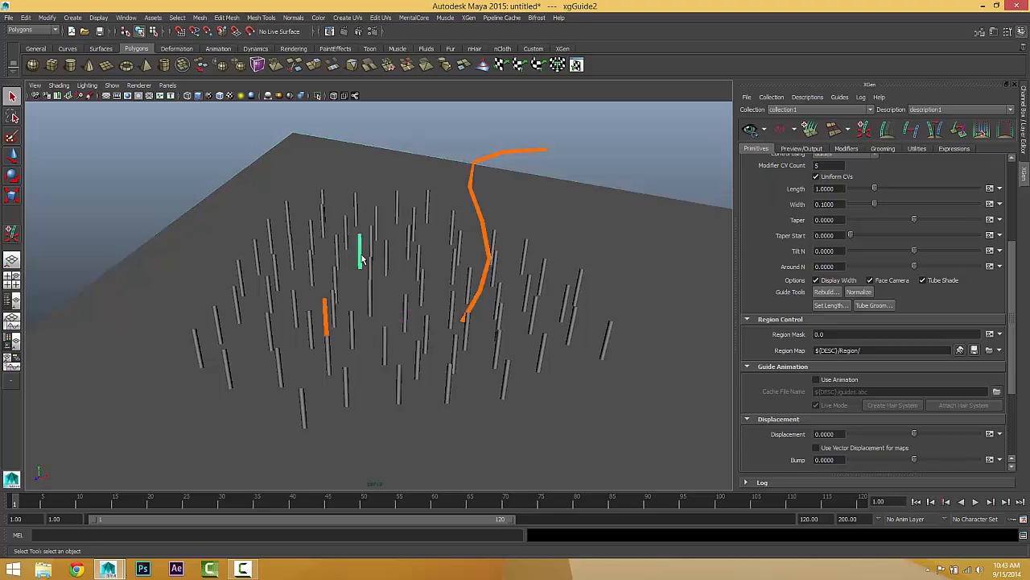
click(483, 239)
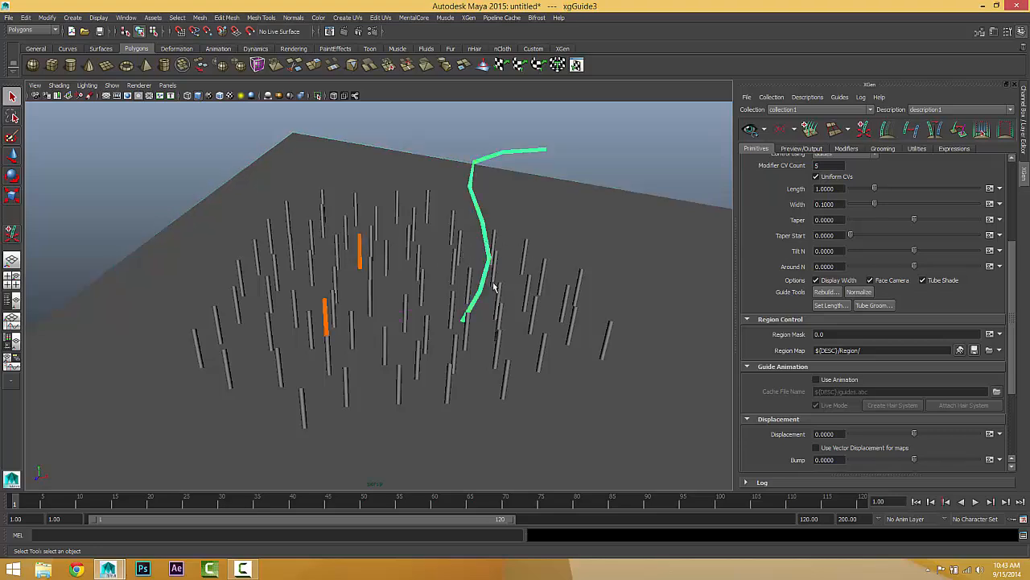
click(824, 293)
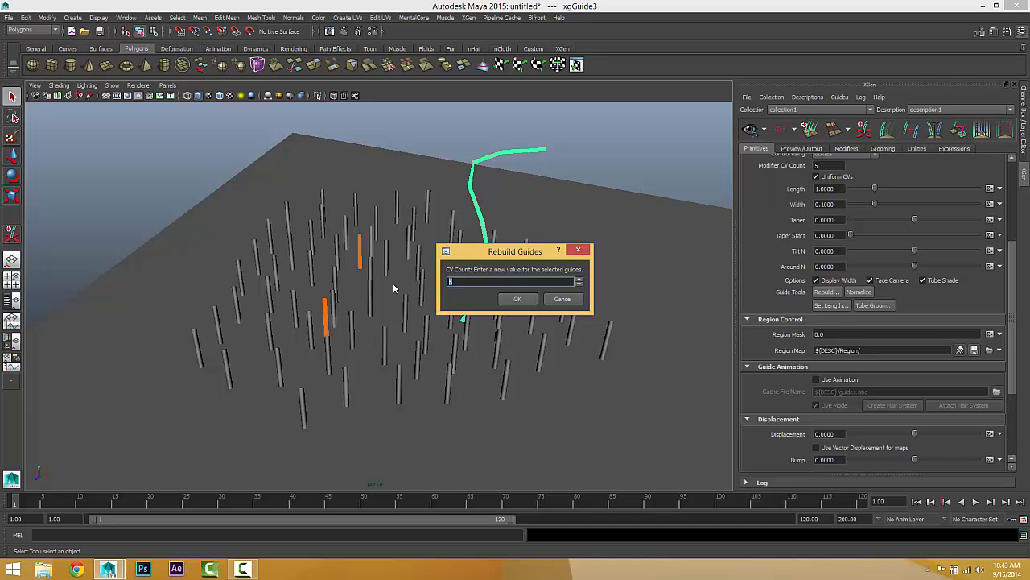
text(10)
click(515, 299)
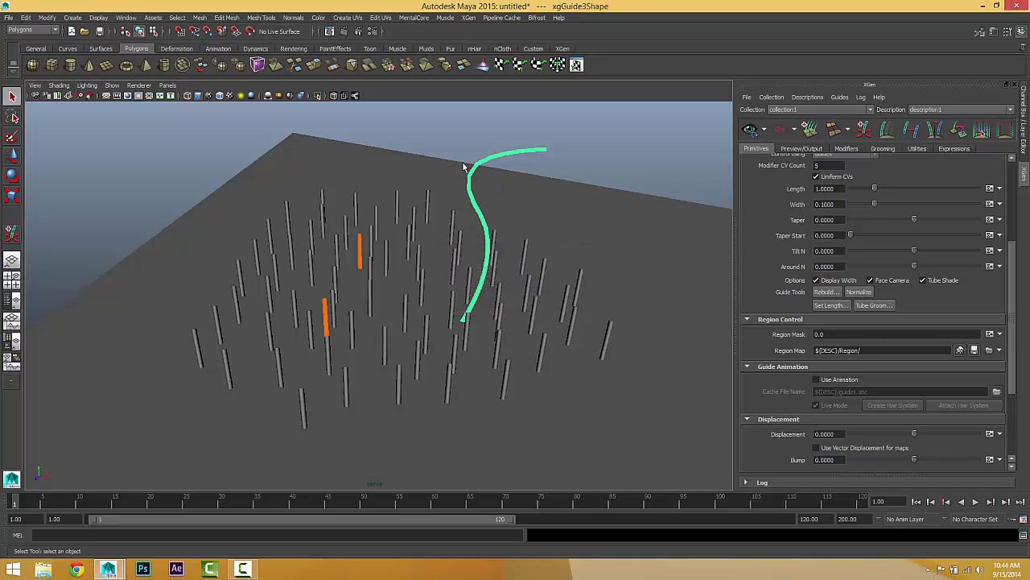
Step: Show the rebuilt guide's control vertices and move several CVs in its upper half to add extra bends
right_drag(487, 230, 429, 209)
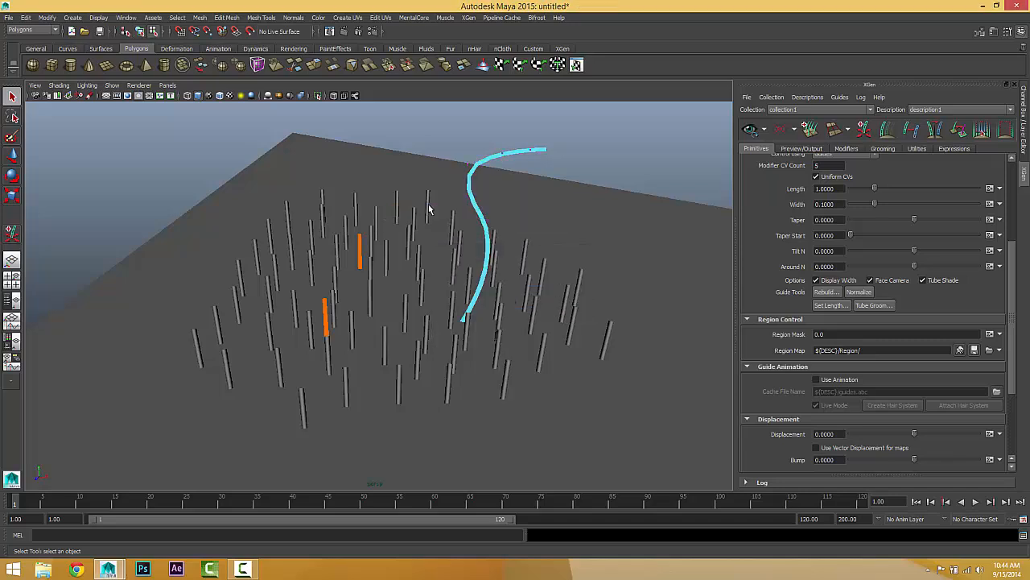
alt+drag(473, 173, 513, 211)
click(12, 157)
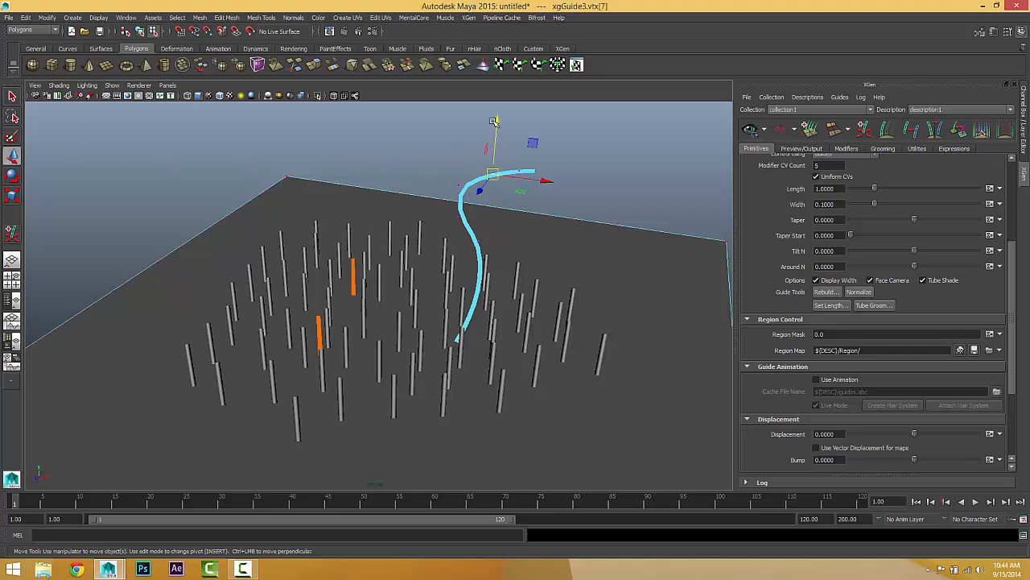
mouse_move(496, 125)
mouse_down()
mouse_move(507, 157)
mouse_move(500, 142)
mouse_up()
click(523, 176)
mouse_move(442, 173)
mouse_down()
mouse_move(471, 198)
mouse_move(433, 191)
mouse_move(445, 175)
mouse_up()
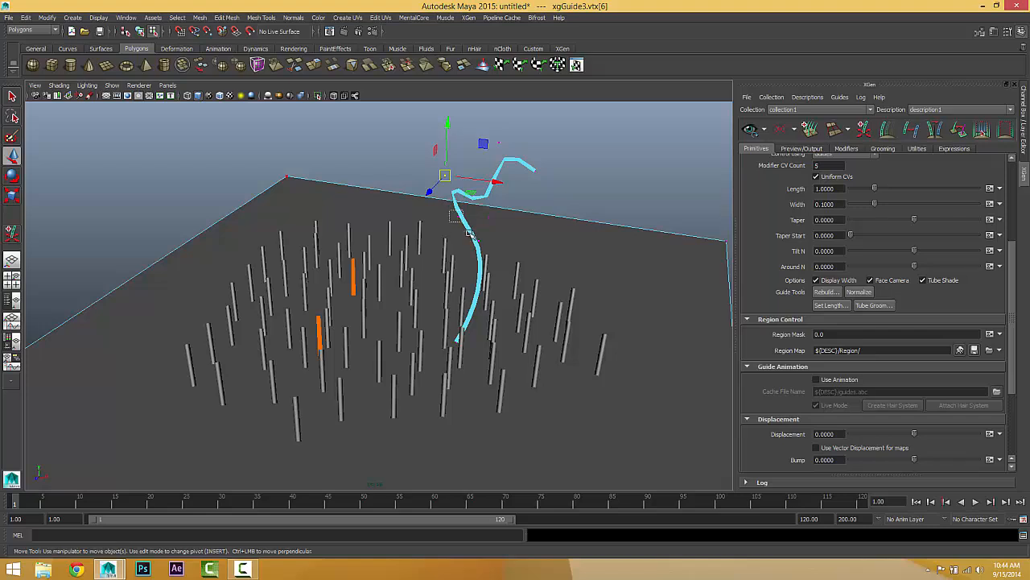
drag(468, 231, 471, 234)
drag(455, 215, 444, 243)
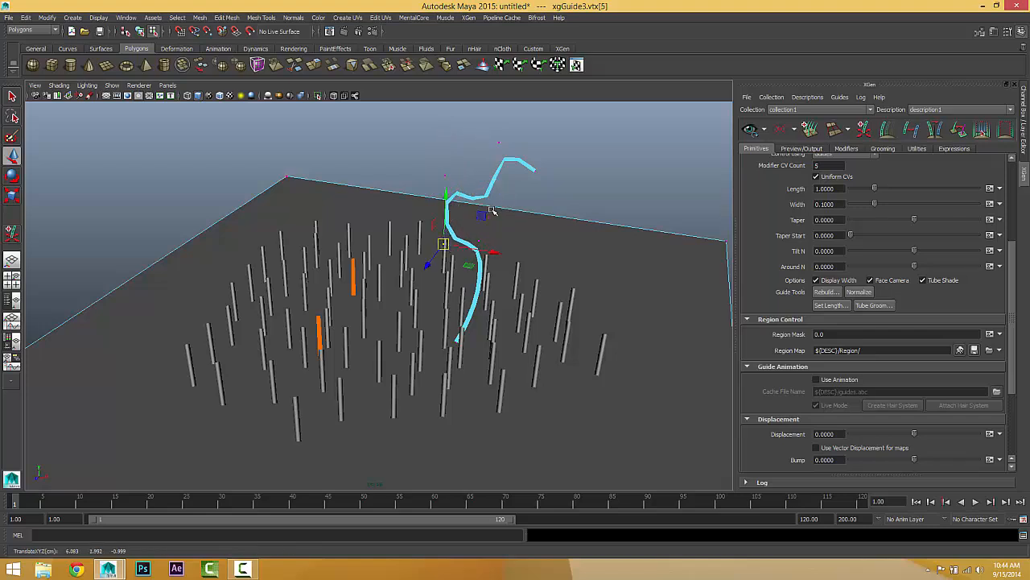
mouse_move(492, 211)
mouse_down()
mouse_move(481, 226)
mouse_move(502, 210)
mouse_up()
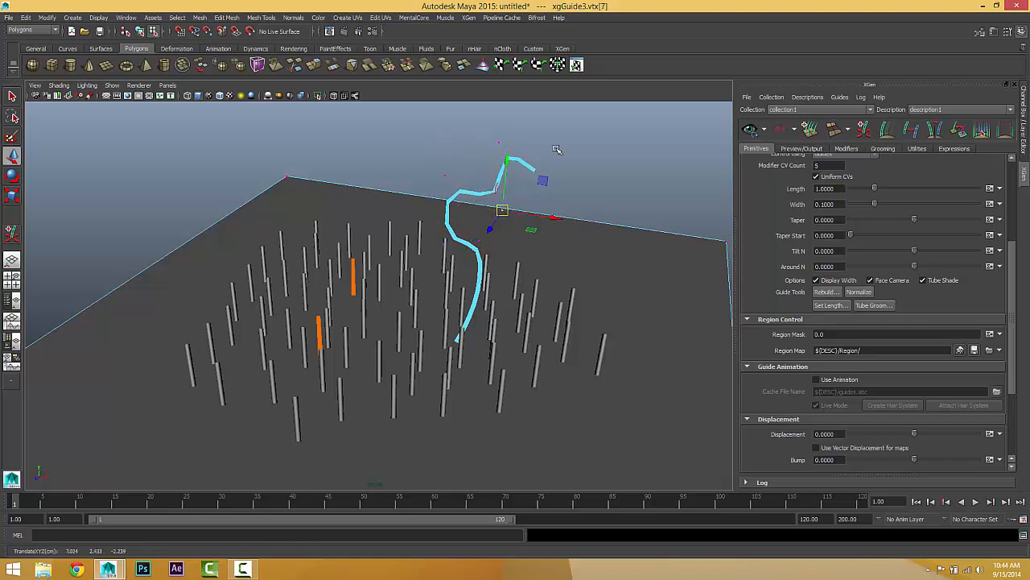
Step: Move several control vertices along the bent guide, from its tip down to its base, to give it more pronounced waves
drag(557, 148, 560, 173)
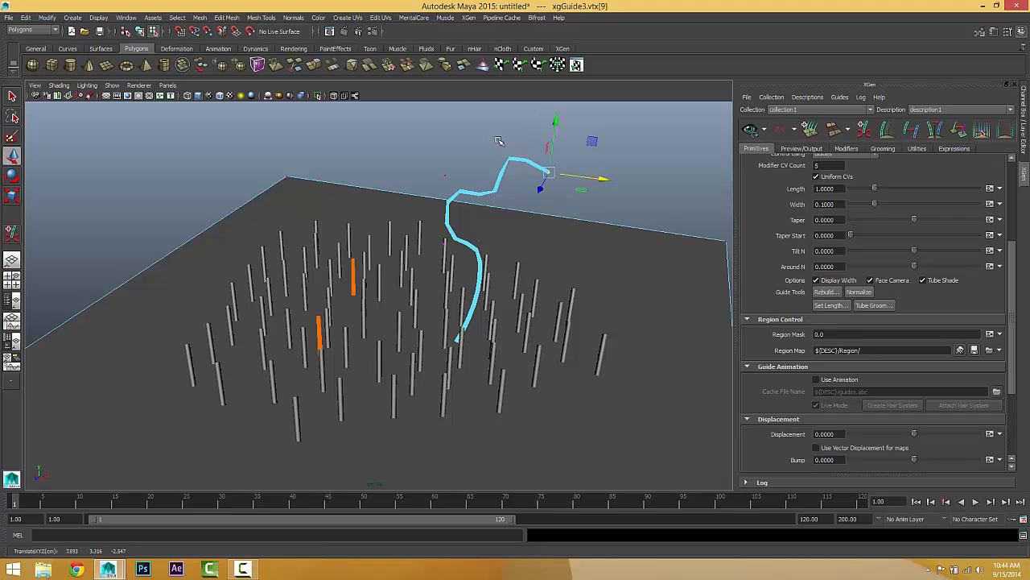
click(499, 141)
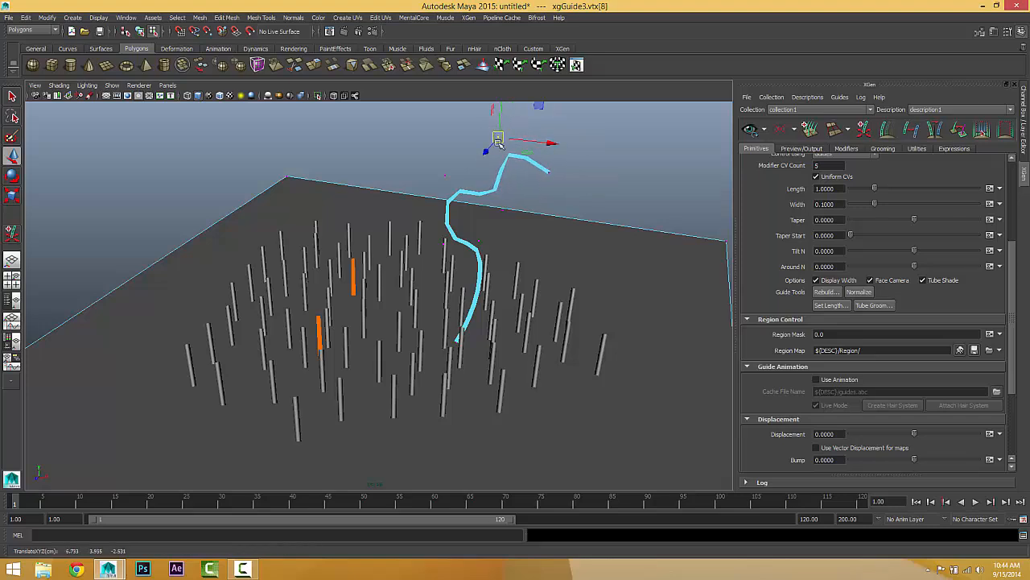
drag(504, 269, 499, 321)
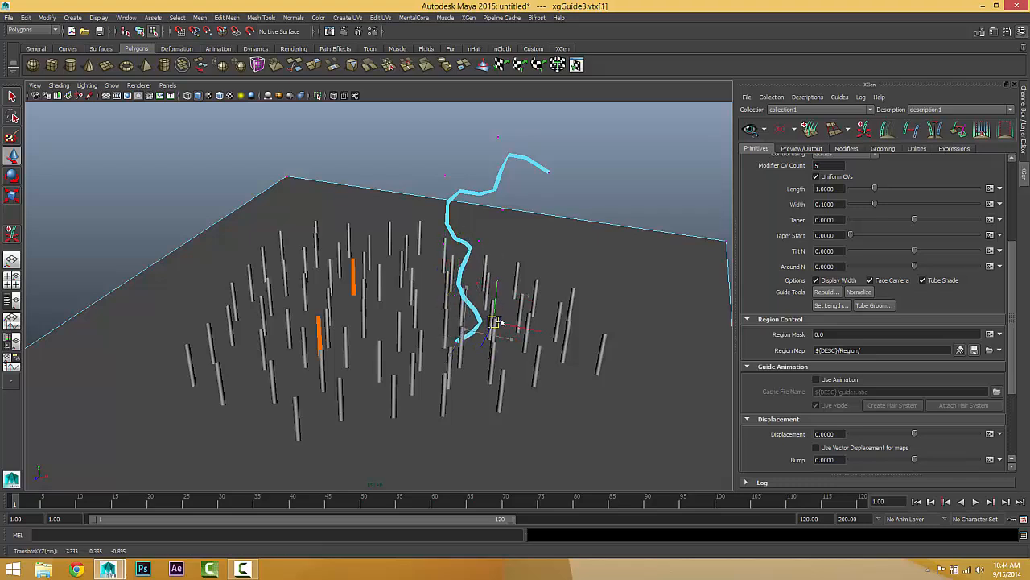
drag(494, 274, 482, 252)
click(530, 226)
mouse_move(431, 228)
mouse_down()
mouse_move(454, 255)
mouse_move(434, 233)
mouse_up()
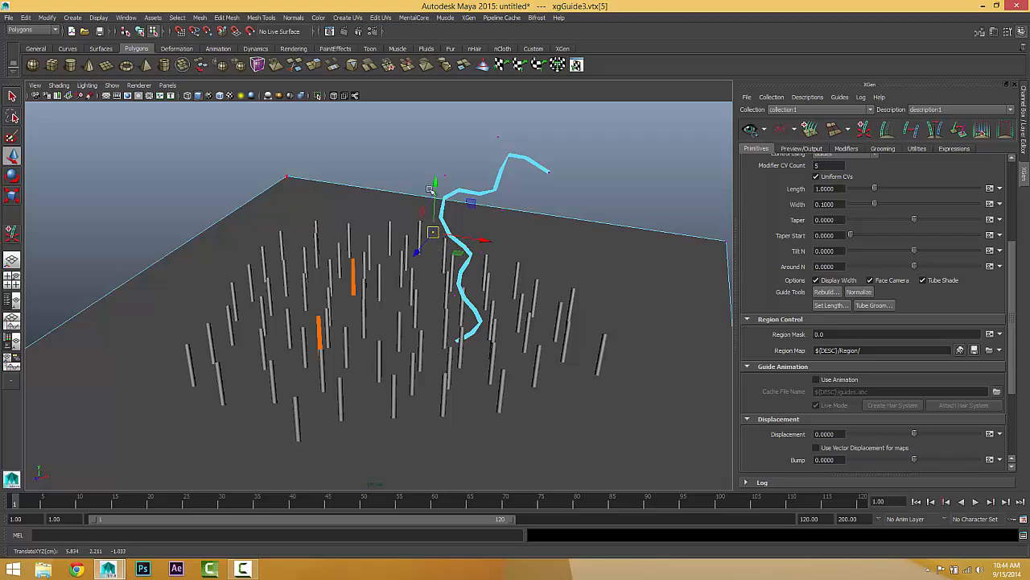
drag(428, 146, 456, 182)
mouse_move(445, 176)
mouse_down()
mouse_move(437, 181)
mouse_move(447, 188)
mouse_up()
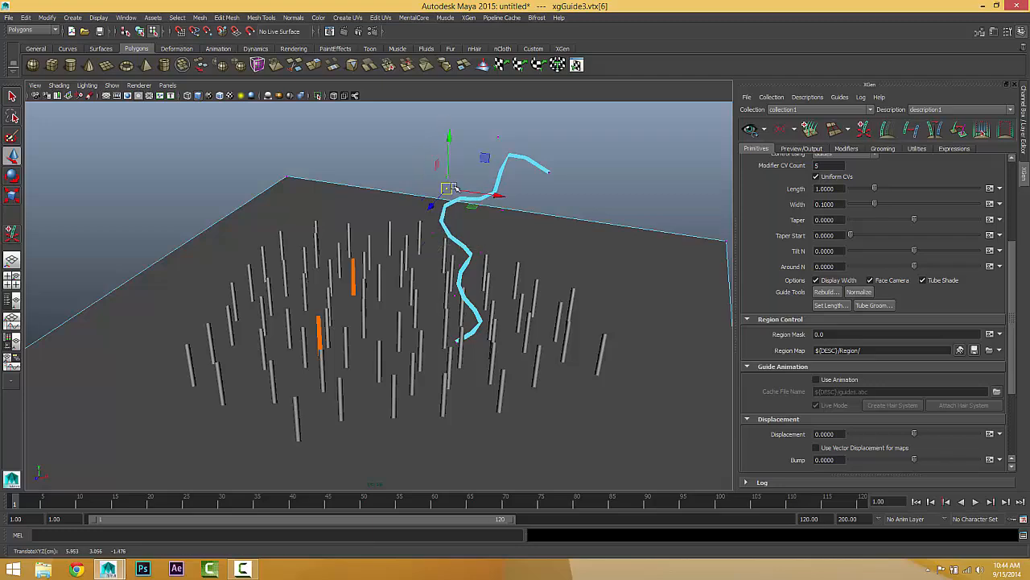
Step: Return to object selection, select the wavy guide and normalize it twice to even out its CV spacing
click(508, 209)
mouse_move(508, 209)
alt+mouse_down()
mouse_move(540, 217)
mouse_move(538, 191)
mouse_move(506, 215)
alt+mouse_up()
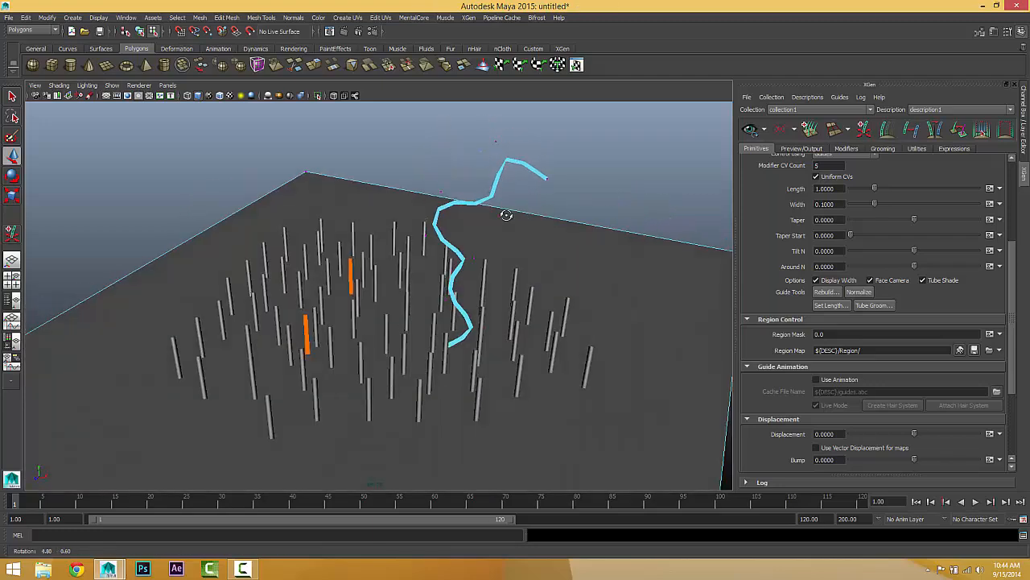
click(442, 208)
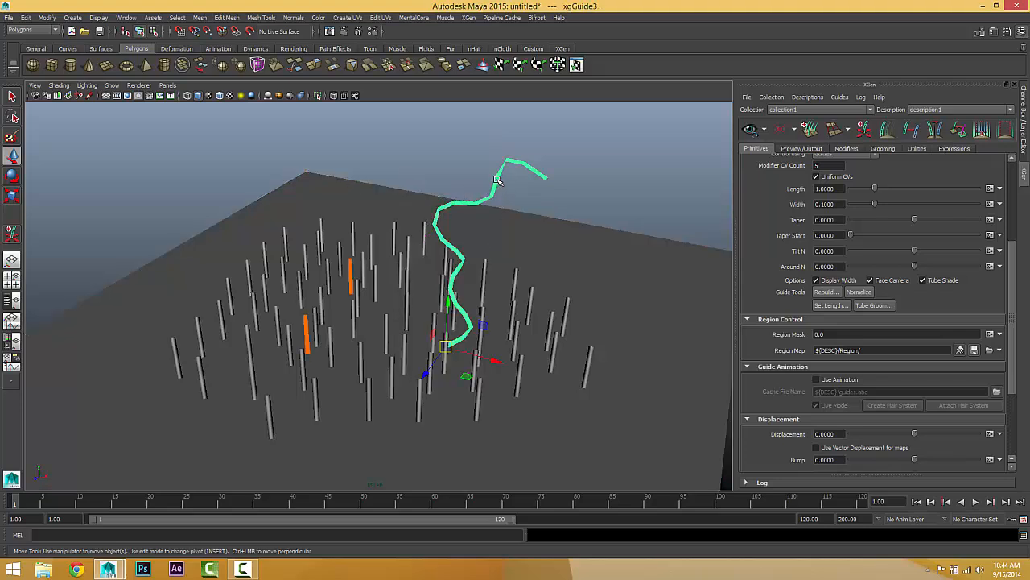
click(825, 291)
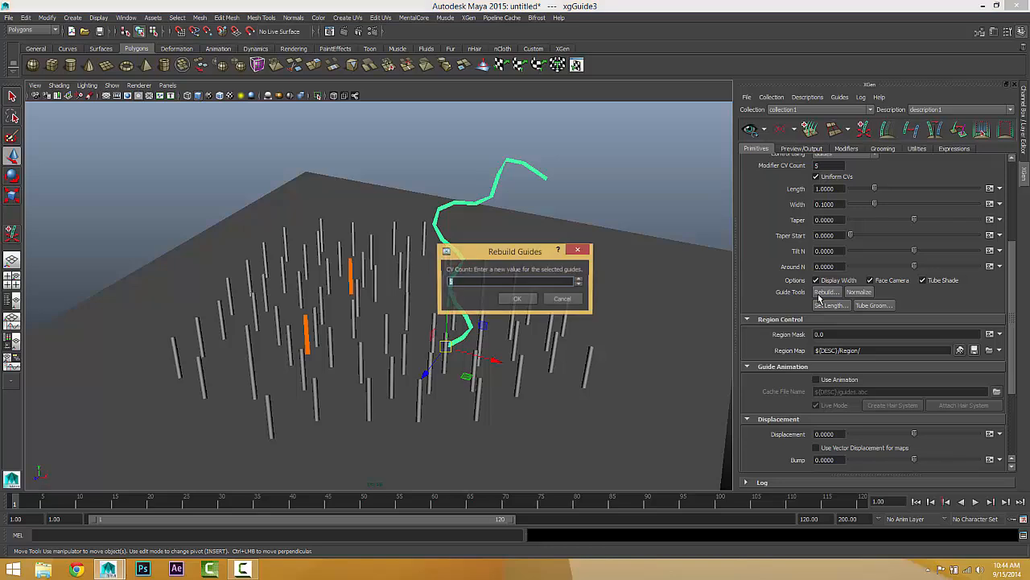
click(562, 299)
alt+drag(524, 298, 546, 243)
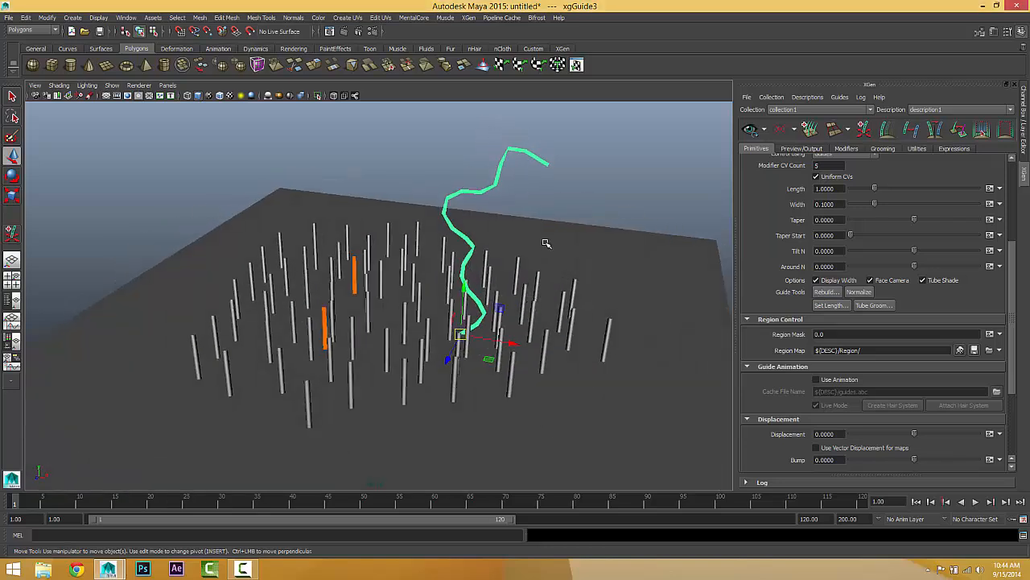
click(855, 293)
alt+drag(559, 300, 566, 260)
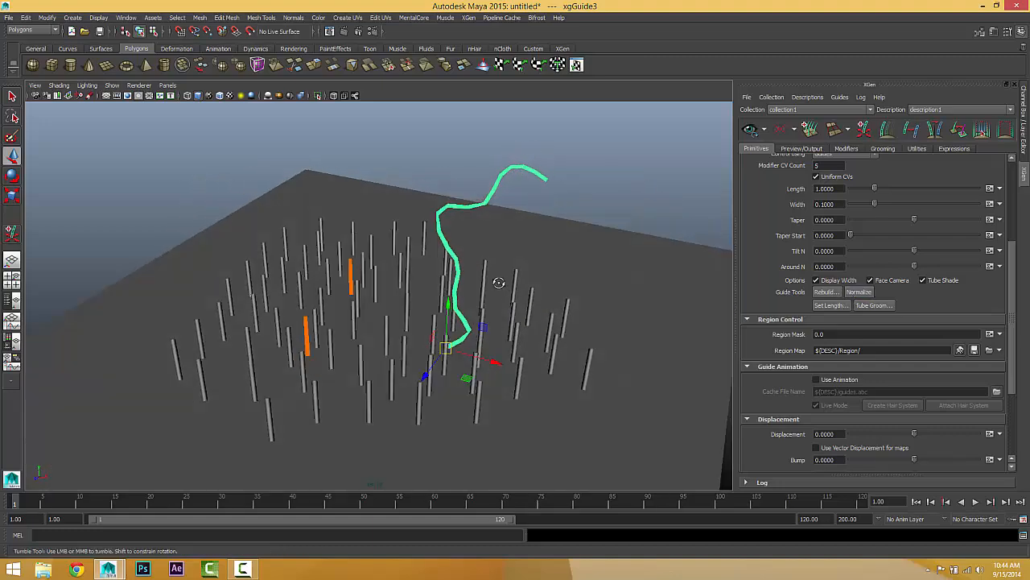
alt+drag(501, 284, 721, 319)
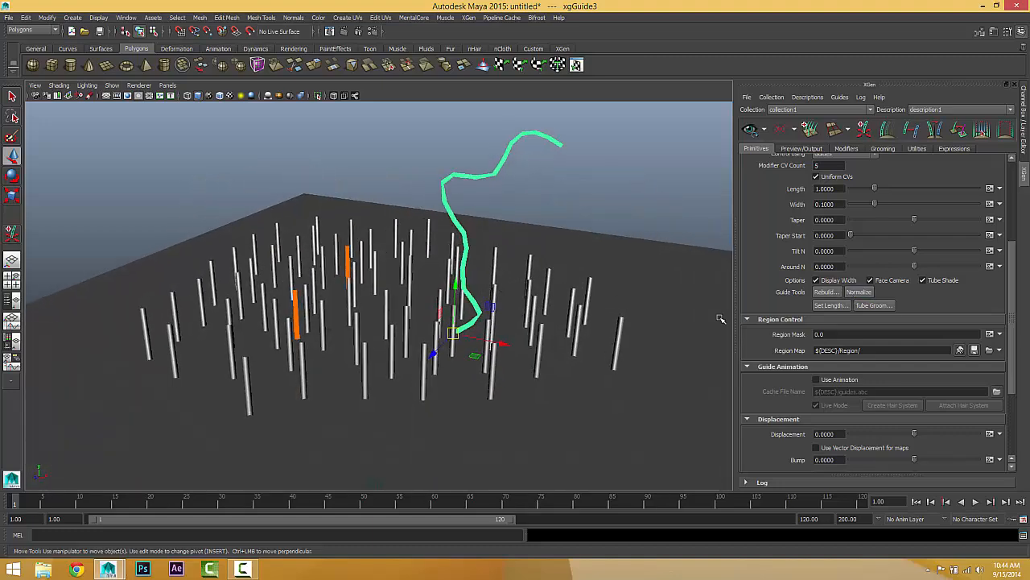
click(860, 292)
alt+drag(525, 311, 499, 310)
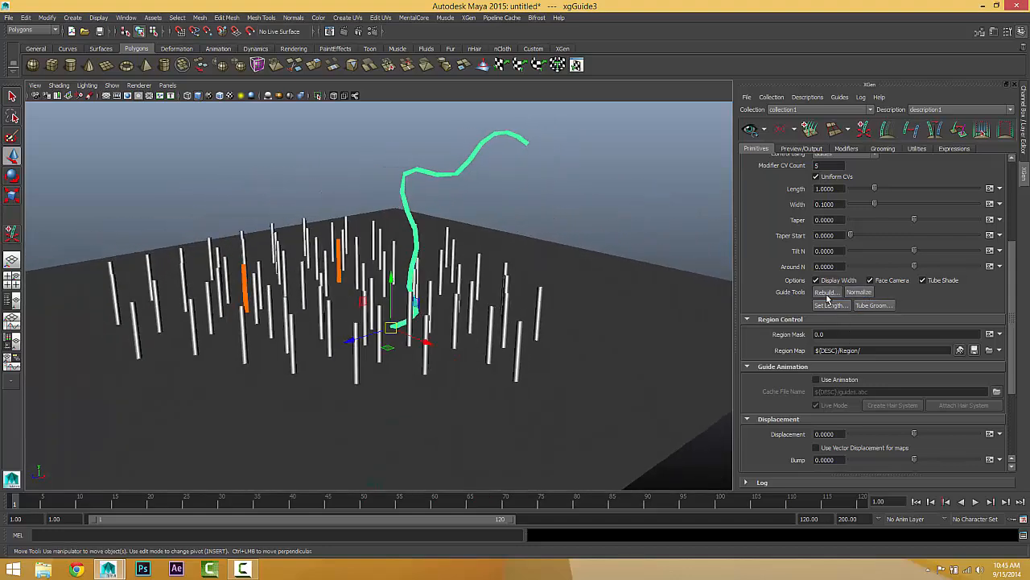
Step: Rebuild the selected guide with a CV count of 15
click(827, 293)
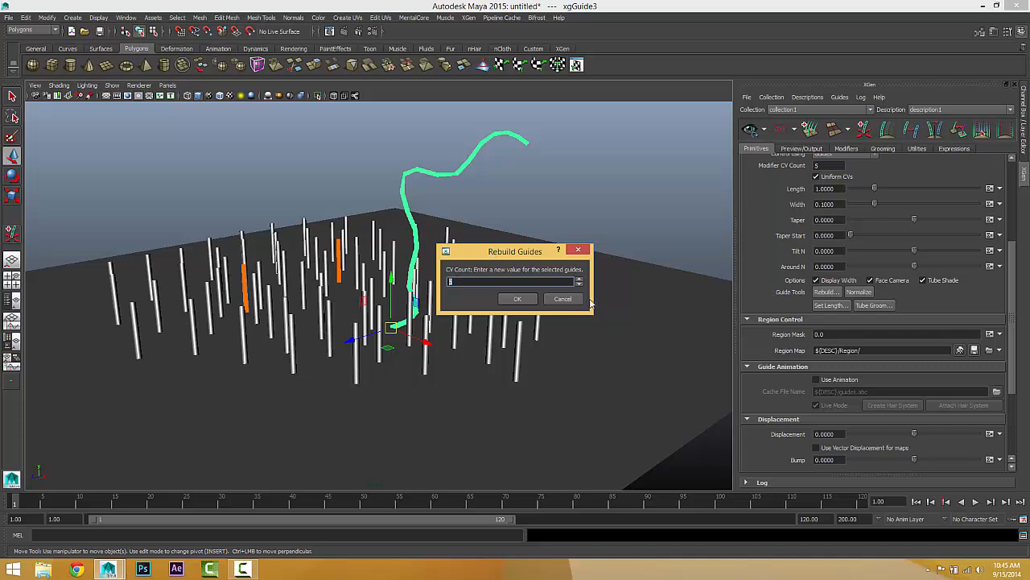
text(15)
click(518, 299)
alt+drag(518, 314, 538, 322)
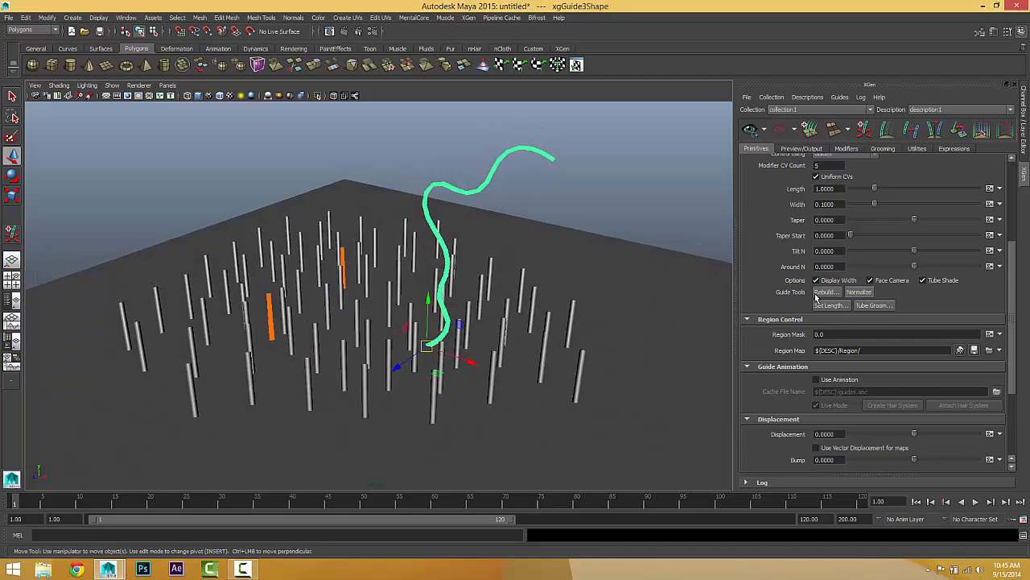
alt+drag(426, 318, 465, 310)
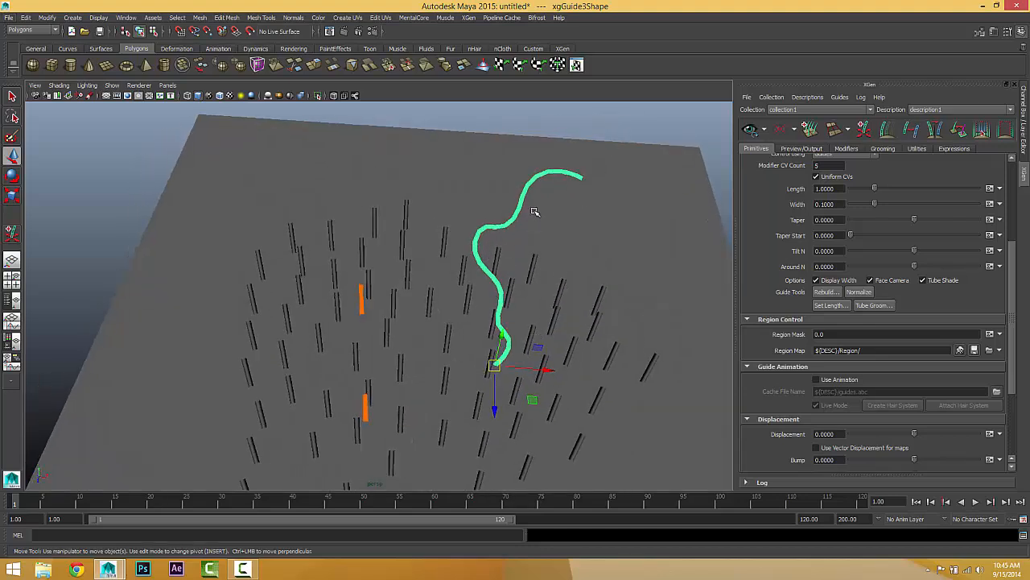
Step: Switch Uniform CVs off and back on to refresh the generated splines, and compare their shape with the guide
click(815, 177)
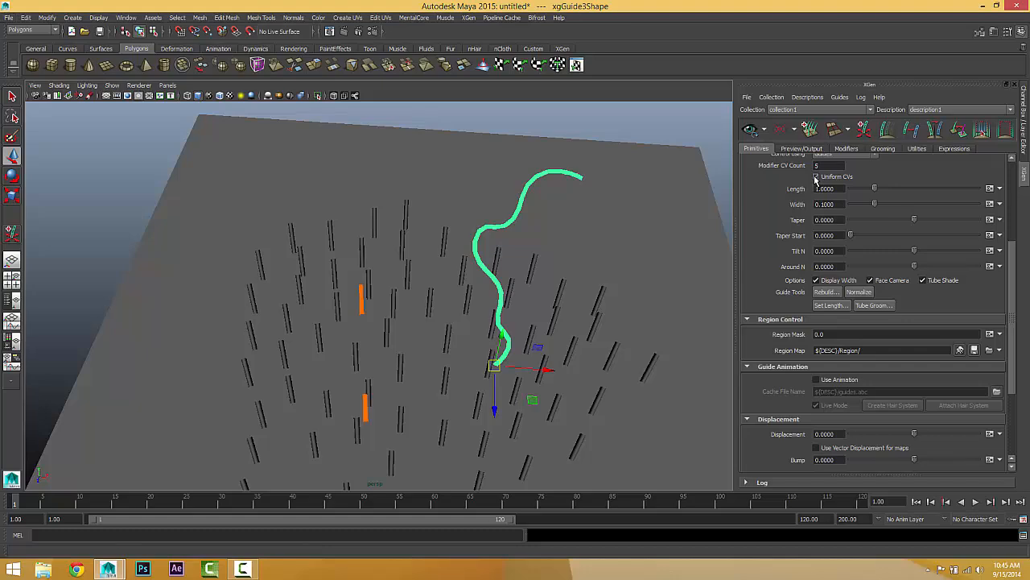
click(815, 177)
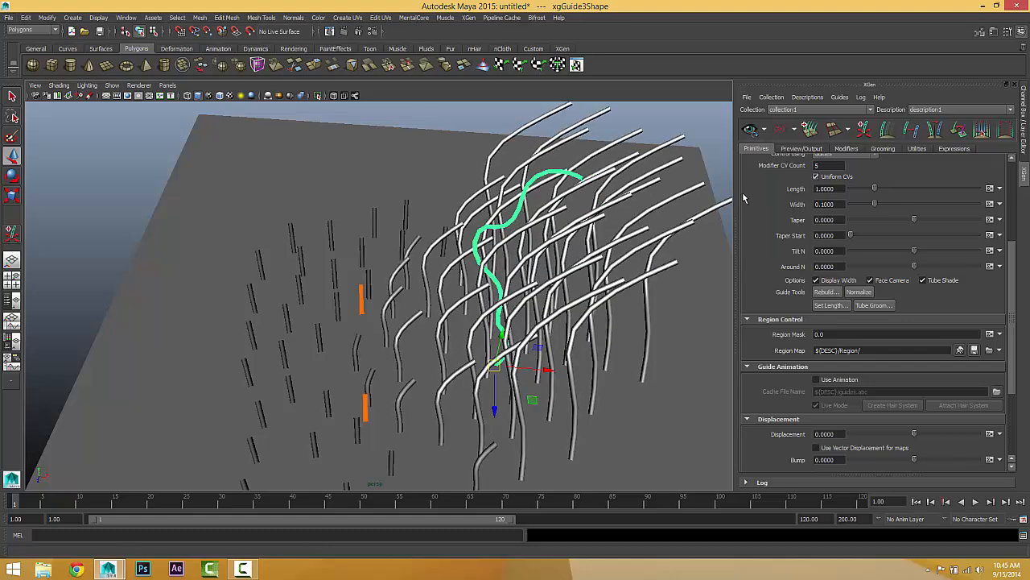
alt+drag(636, 261, 623, 194)
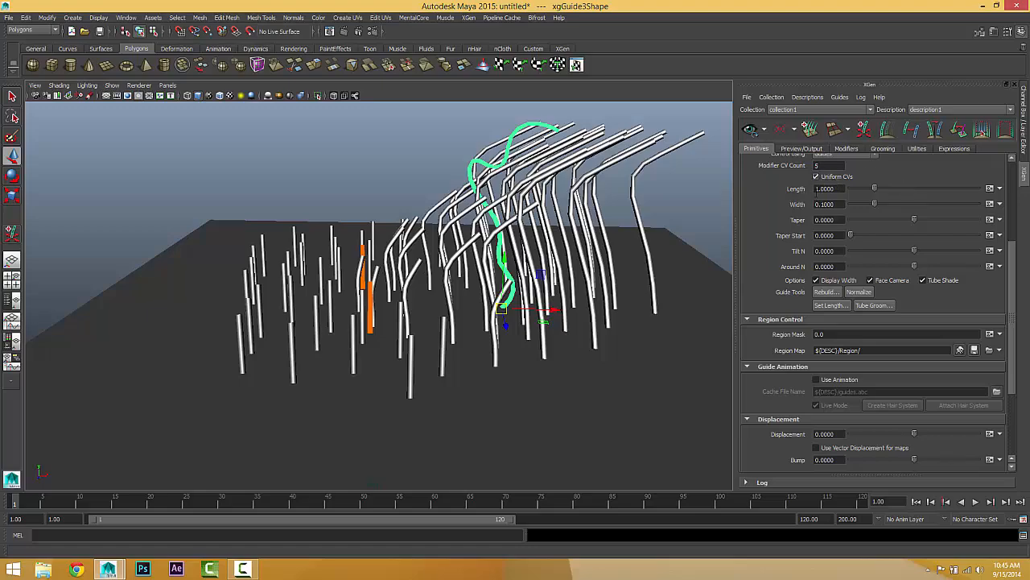
alt+drag(474, 226, 444, 268)
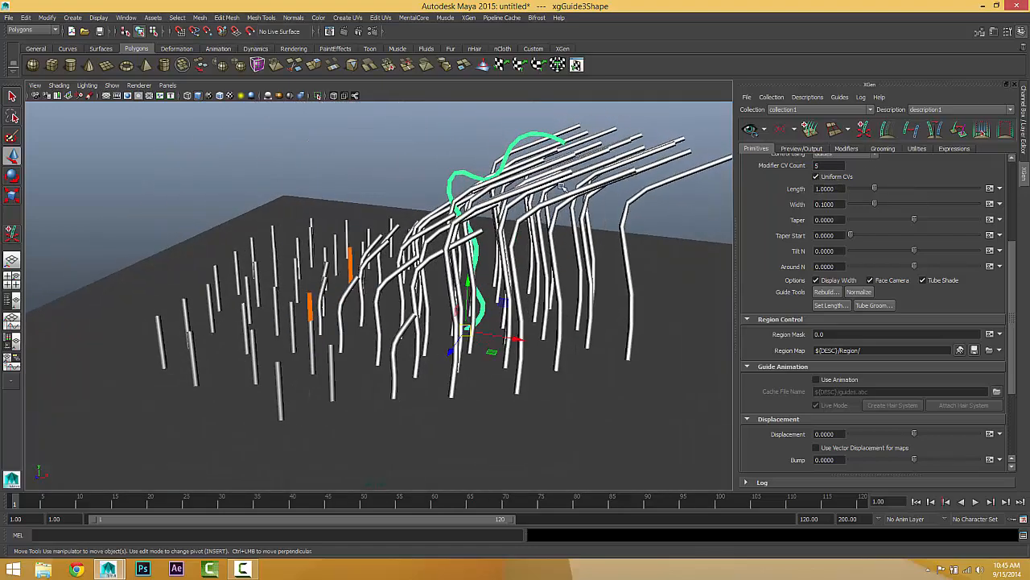
alt+drag(546, 211, 456, 226)
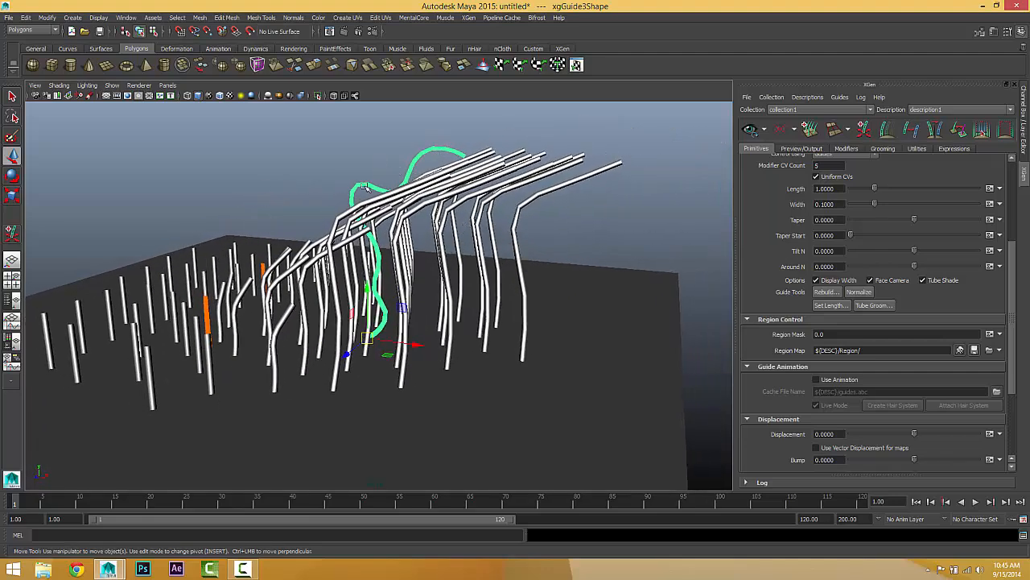
alt+drag(472, 191, 451, 211)
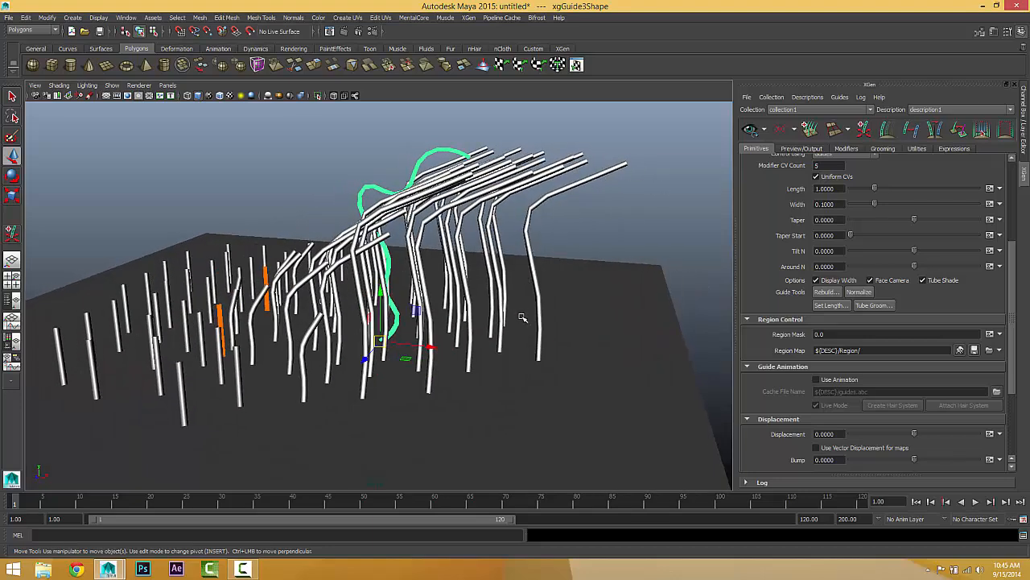
alt+drag(522, 316, 806, 311)
Step: Set the Modifier CV Count to 50 and examine the curvature of the generated splines from several angles
double_click(819, 165)
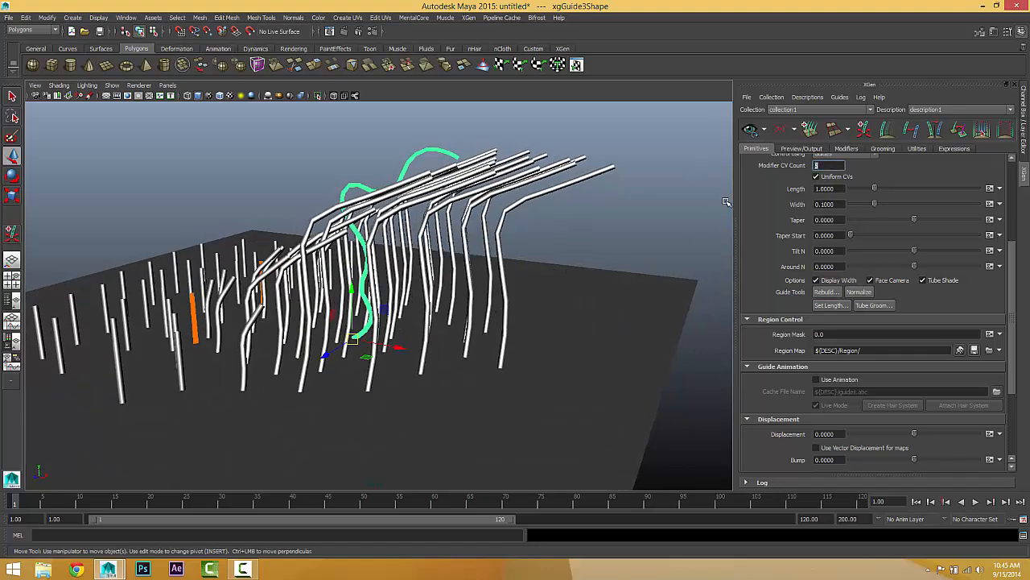
scroll(726, 201, up, 2)
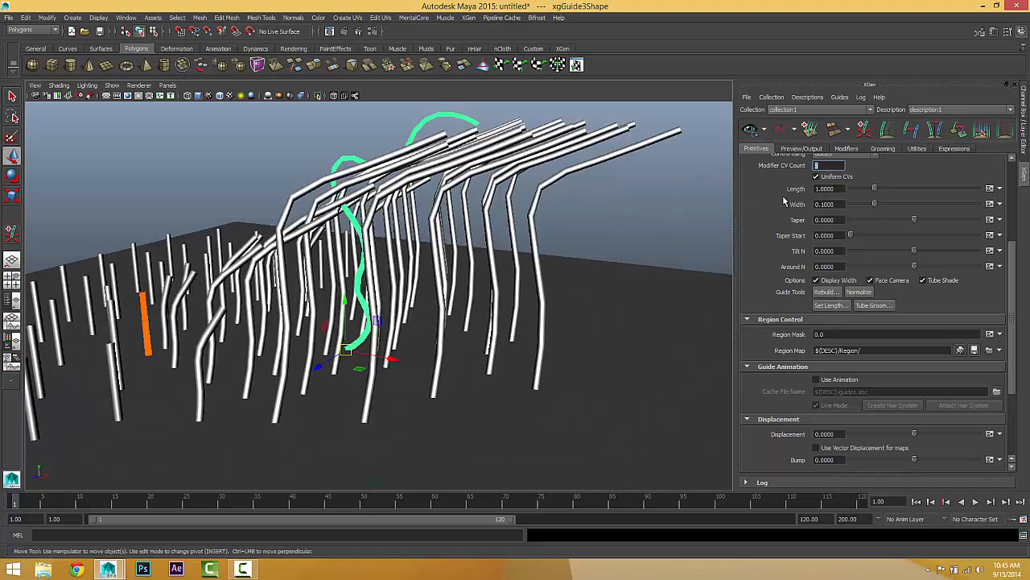
text(50)
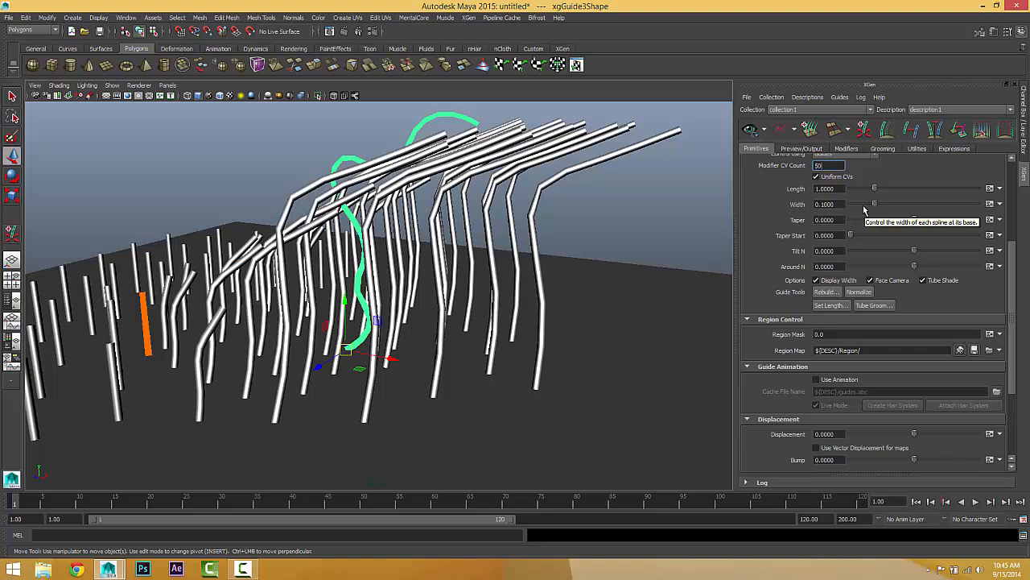
key(Return)
scroll(491, 332, down, 3)
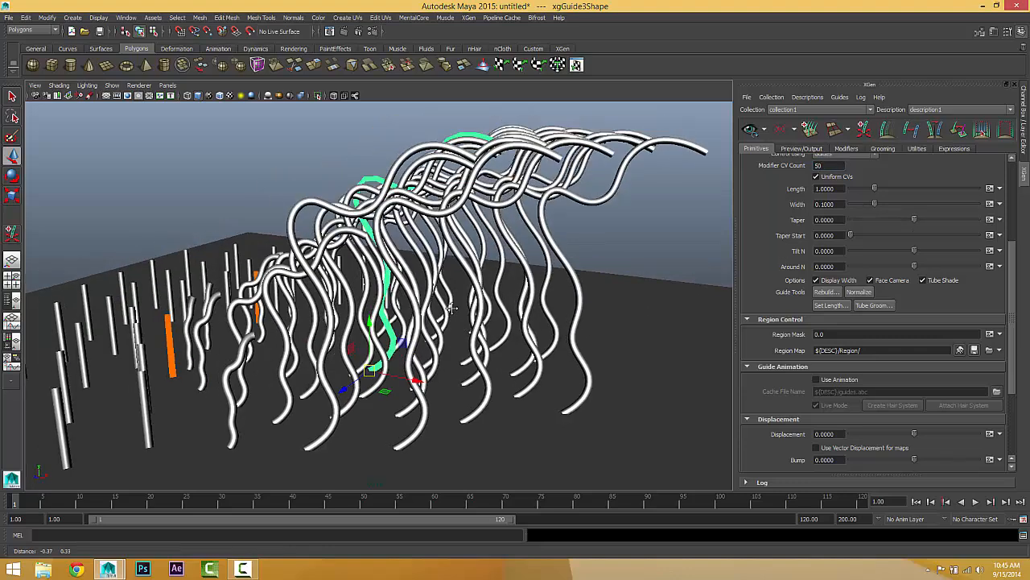
alt+drag(491, 332, 503, 302)
scroll(503, 303, up, 5)
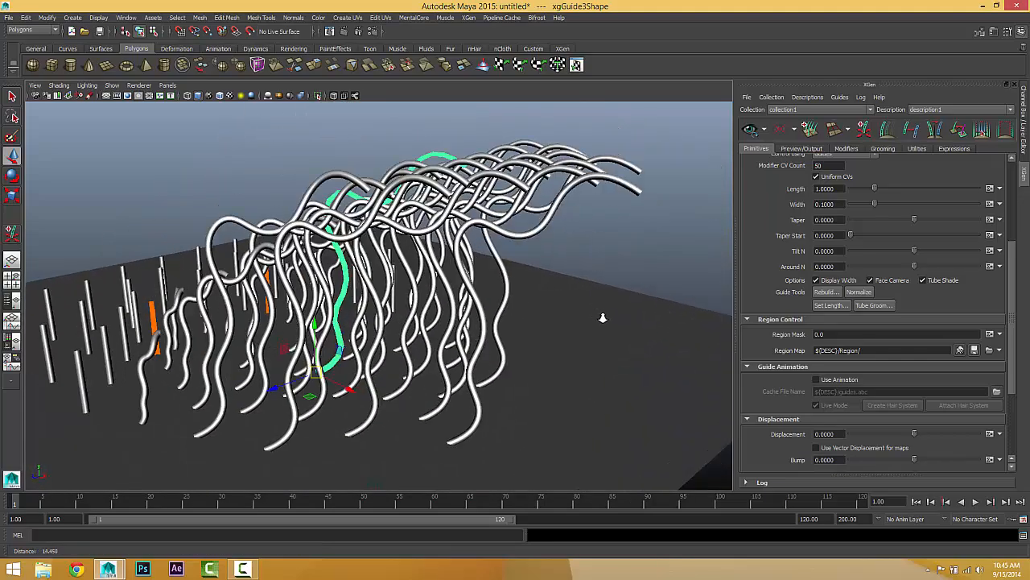
alt+middle_drag(496, 255, 497, 236)
scroll(497, 236, down, 3)
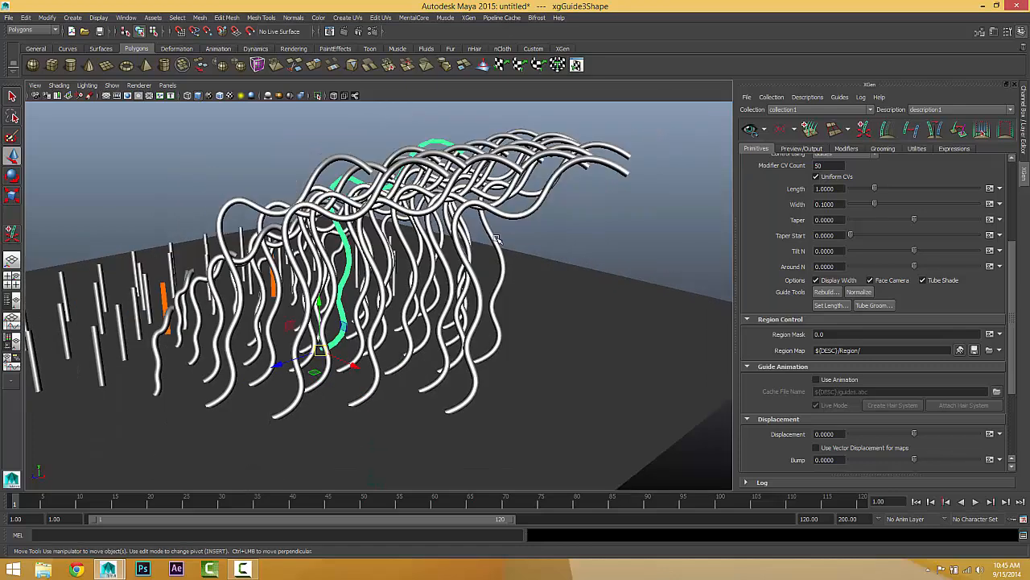
alt+drag(497, 236, 559, 242)
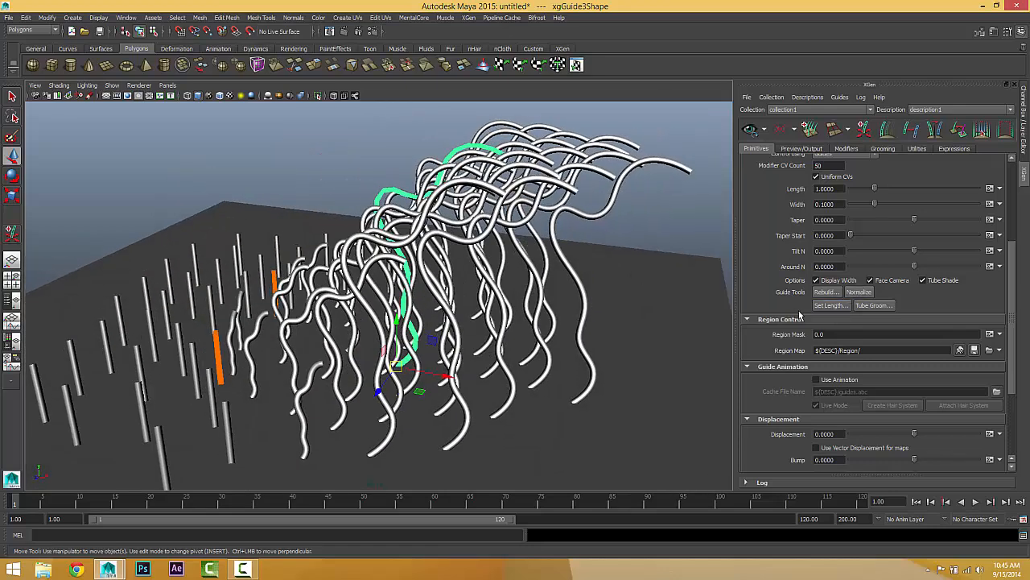
Step: Set the selected guide's length to 10 and update the spline preview
click(829, 306)
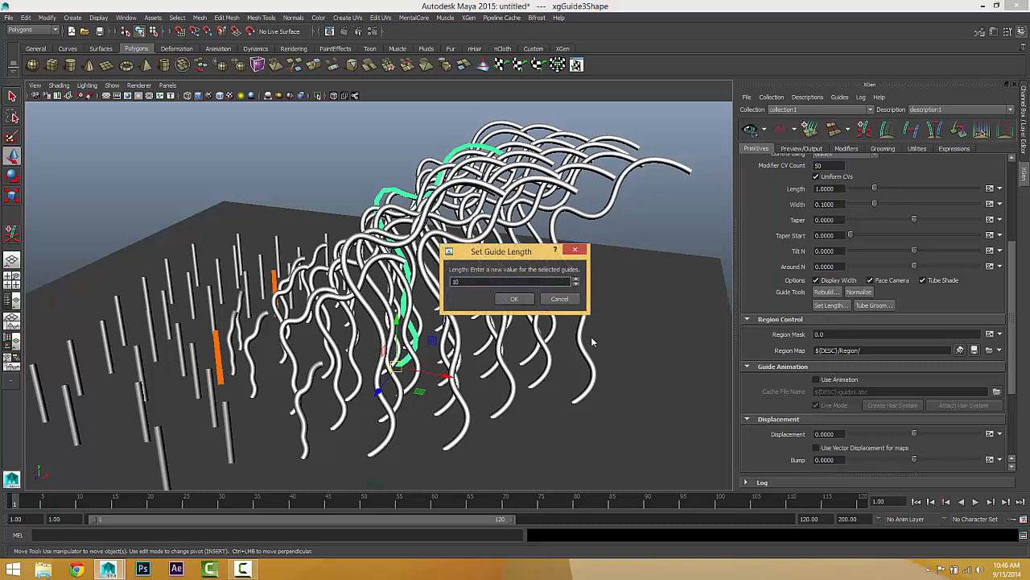
click(514, 299)
scroll(493, 315, down, 5)
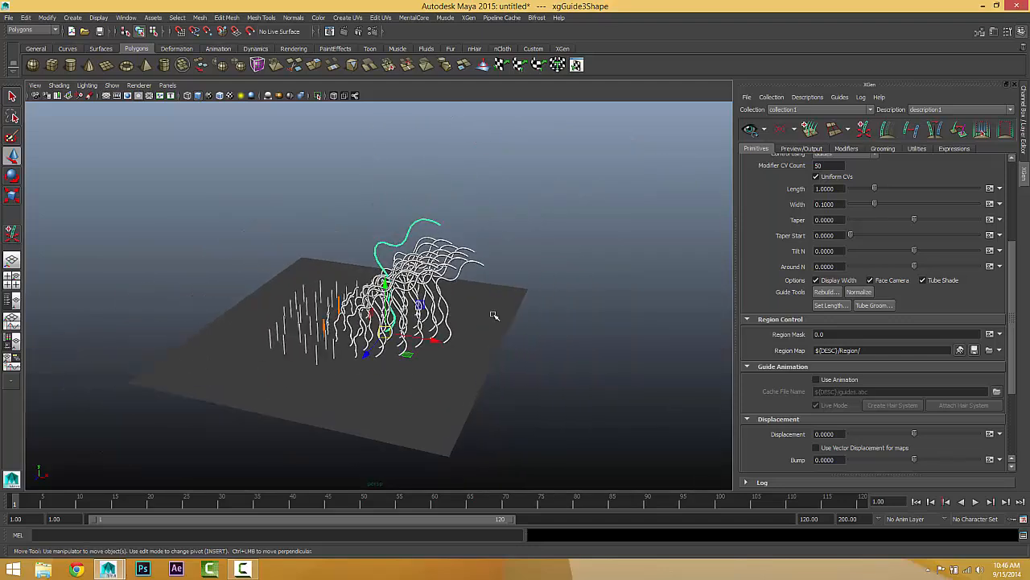
scroll(494, 315, up, 3)
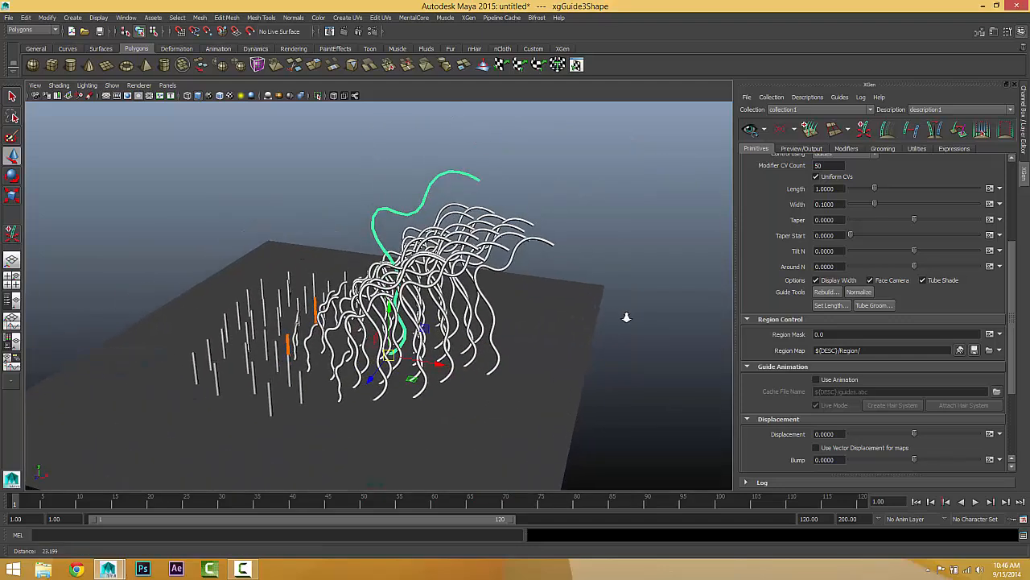
click(750, 129)
Step: Set the selected guide's length to 1 and look closely at it among the splines
click(832, 305)
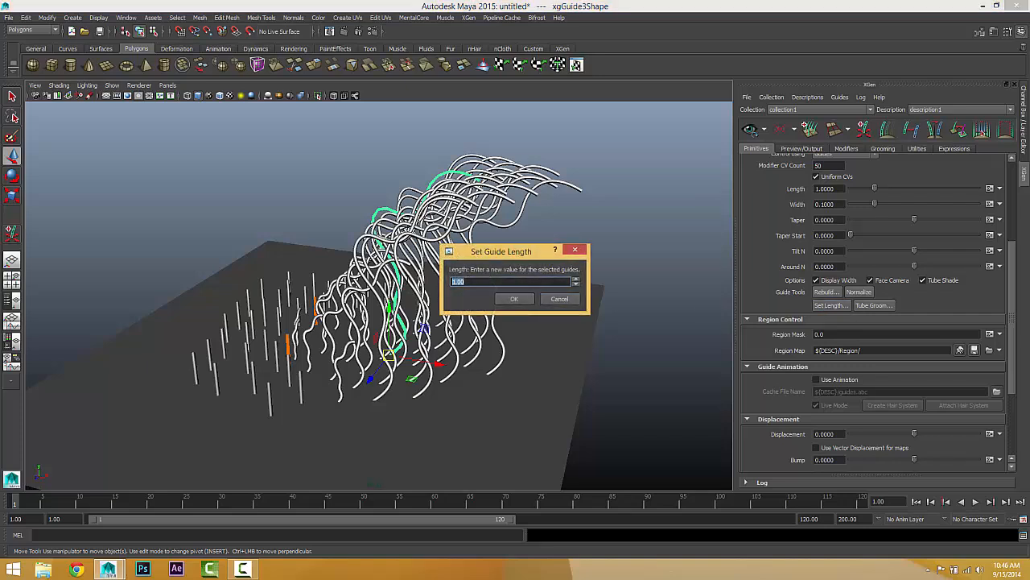
text(1)
click(514, 299)
alt+drag(502, 273, 411, 251)
scroll(430, 317, up, 8)
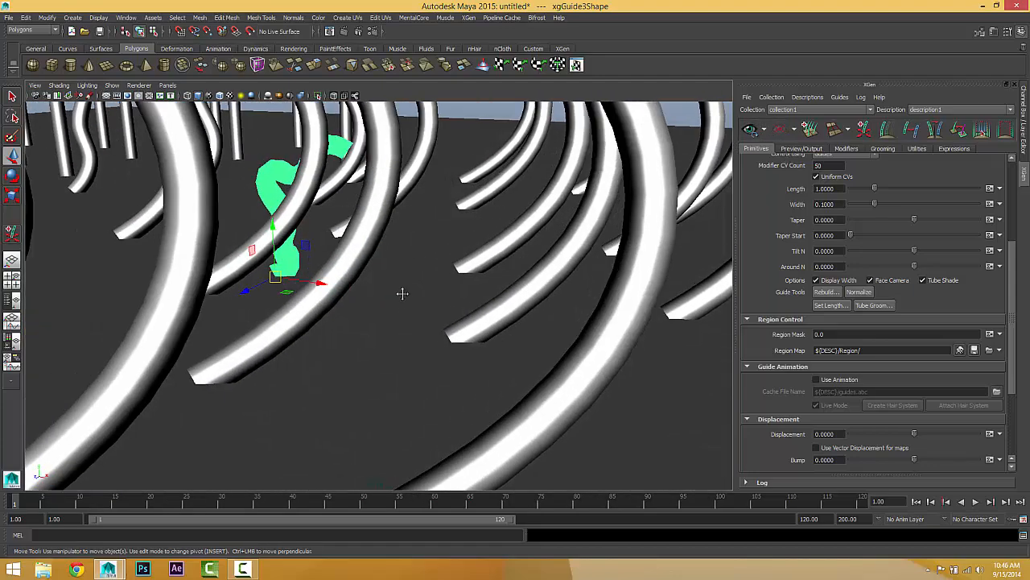
scroll(402, 293, down, 8)
Step: Set the selected guide's length to 3
click(832, 305)
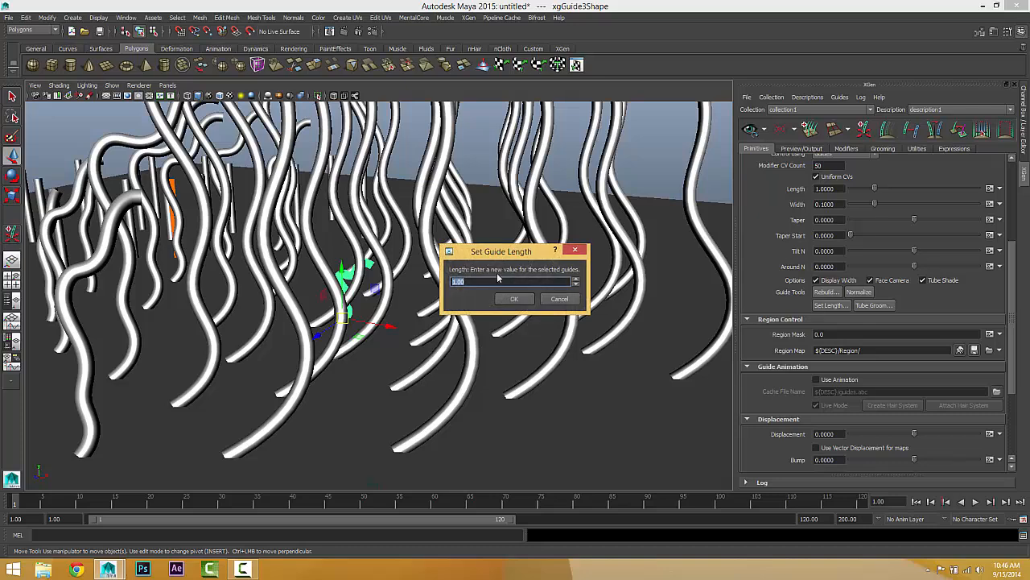
click(517, 299)
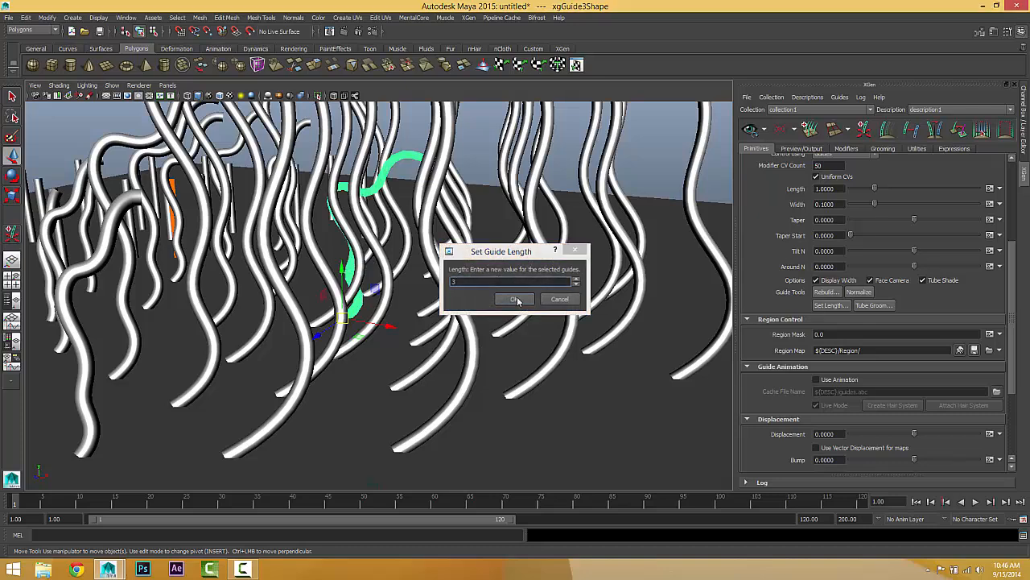
Step: Apply the guide length, update the spline preview, and examine the resulting splines on the plane from several angles
scroll(512, 299, down, 5)
mouse_move(512, 298)
alt+mouse_down()
mouse_move(534, 314)
mouse_move(529, 290)
alt+mouse_up()
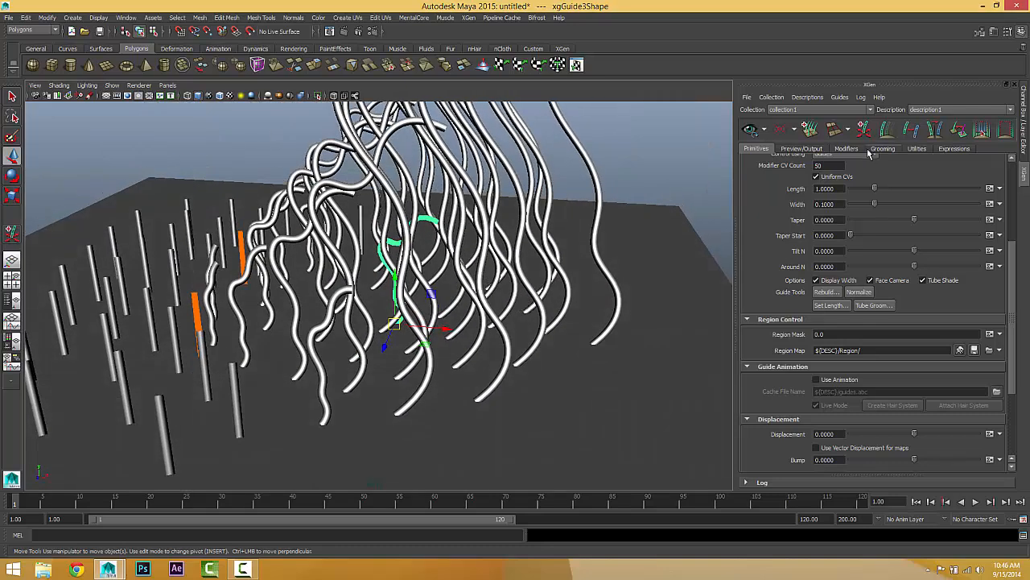
click(750, 129)
mouse_move(383, 391)
alt+mouse_down()
mouse_move(343, 391)
mouse_move(587, 394)
mouse_move(357, 395)
alt+mouse_up()
alt+right_drag(356, 395, 497, 408)
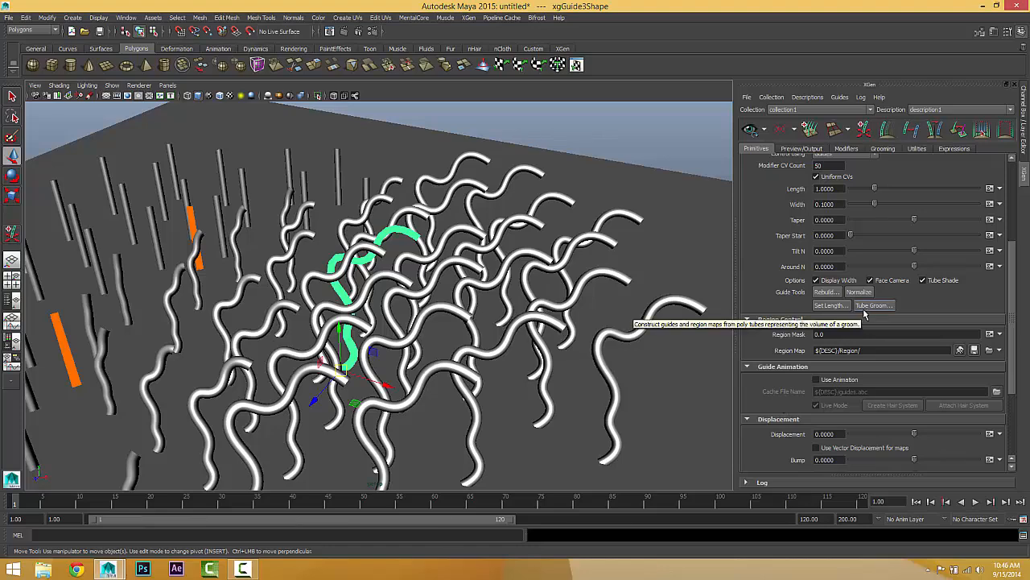
alt+drag(368, 293, 596, 302)
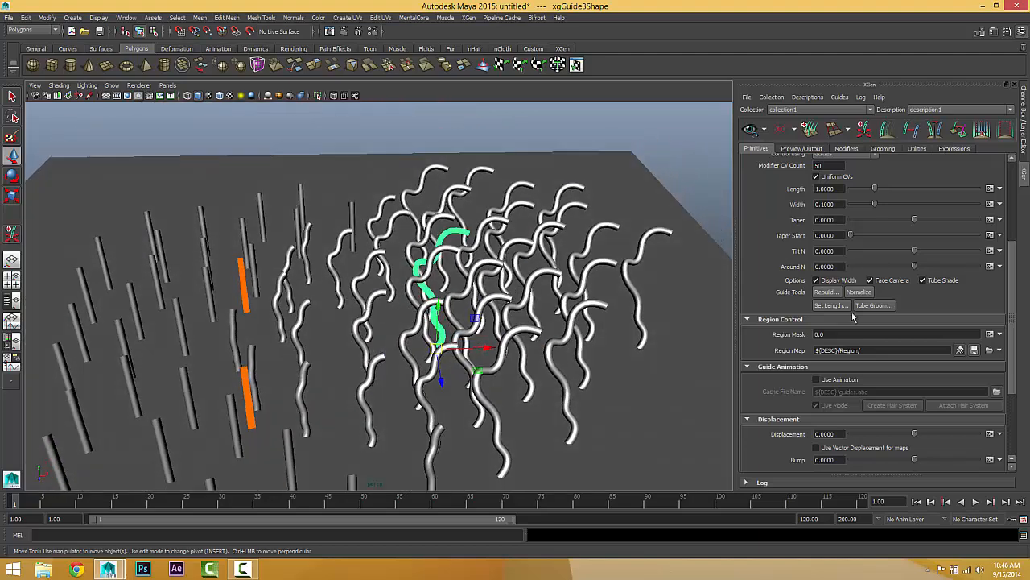
alt+middle_drag(408, 304, 456, 347)
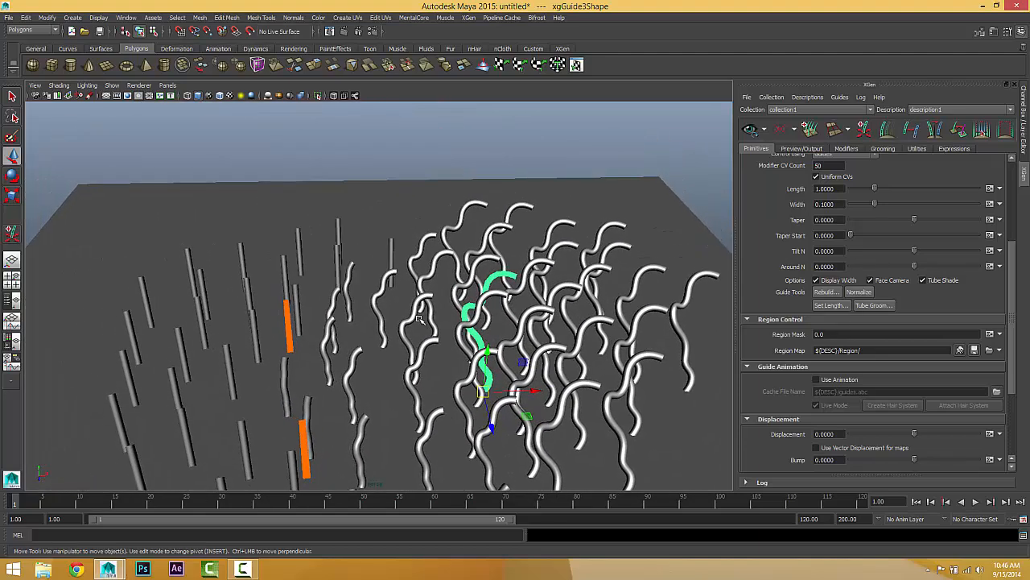
alt+drag(419, 319, 414, 329)
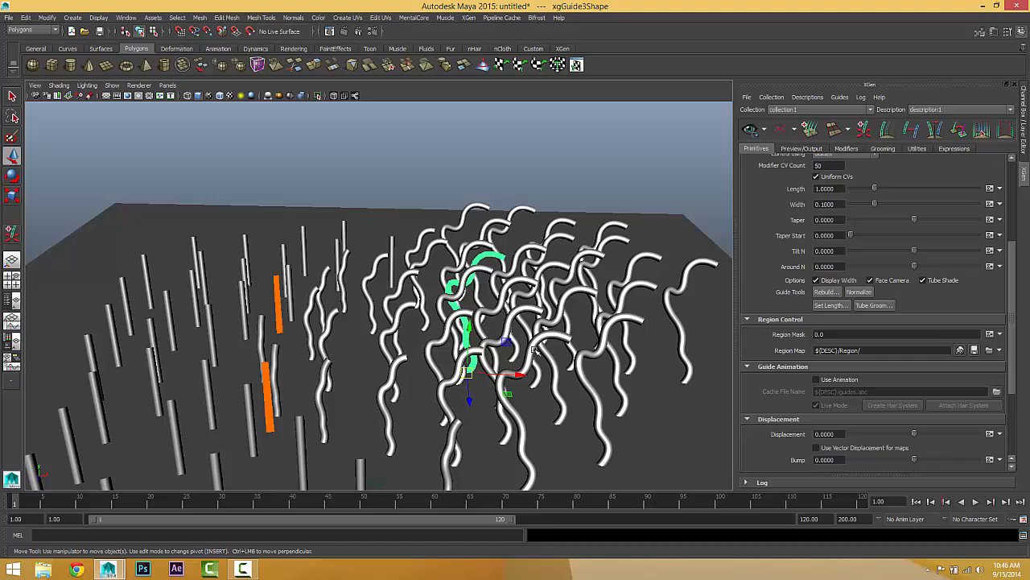
alt+drag(364, 333, 354, 299)
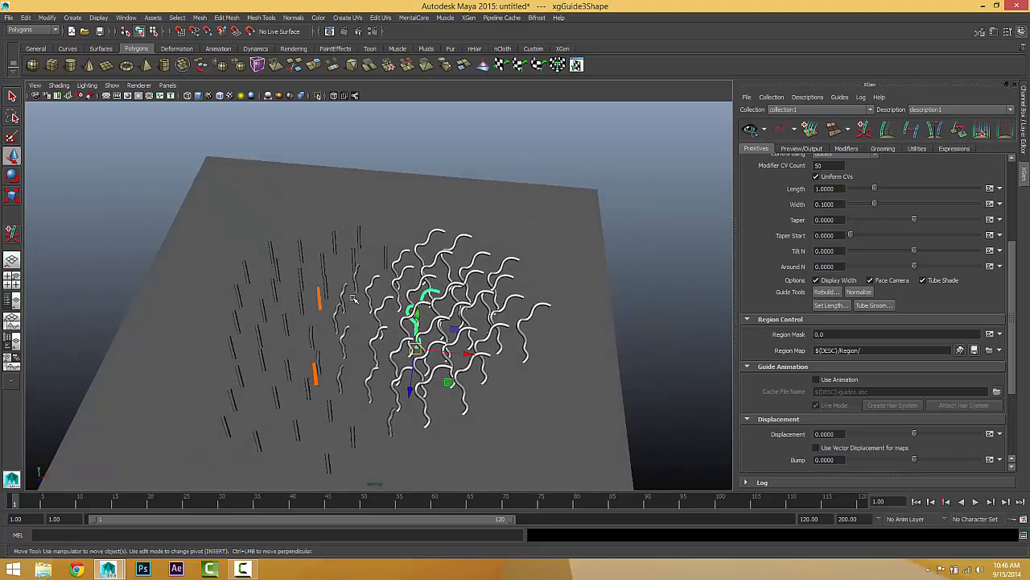
Step: Show the Outliner beside the perspective view and delete collection1, leaving only the plane in the scene
click(14, 300)
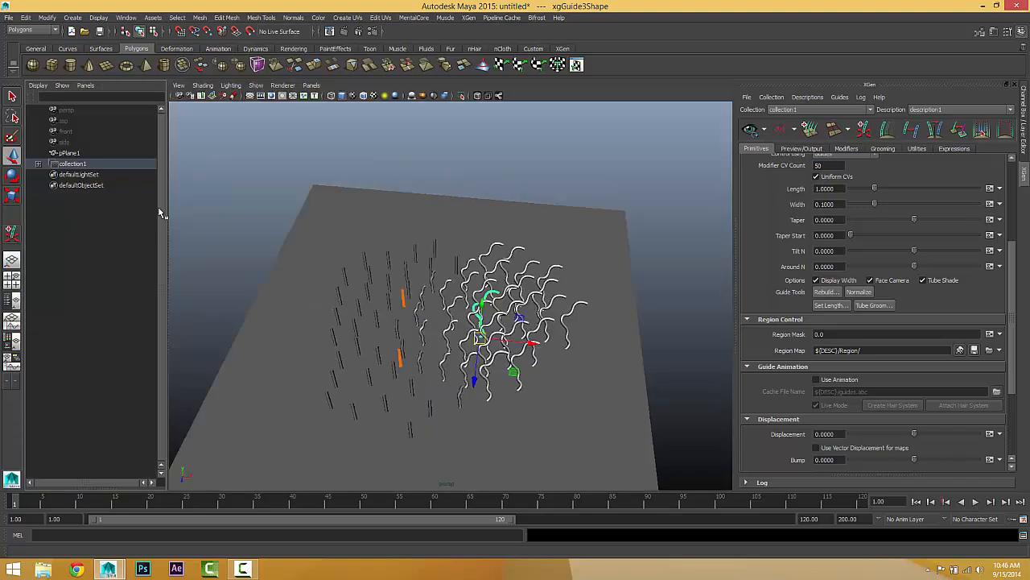
click(81, 165)
key(Delete)
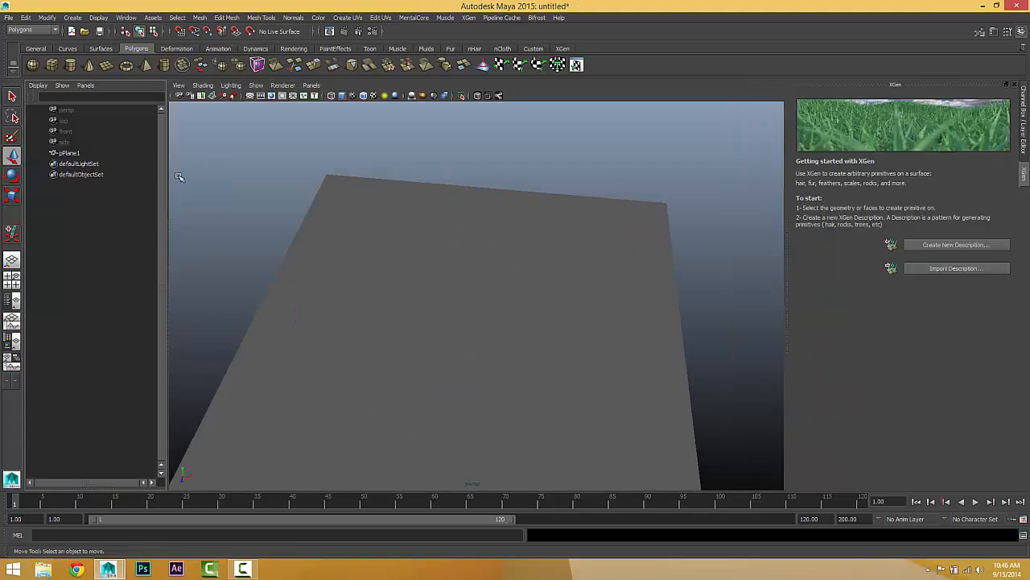
alt+drag(446, 339, 351, 201)
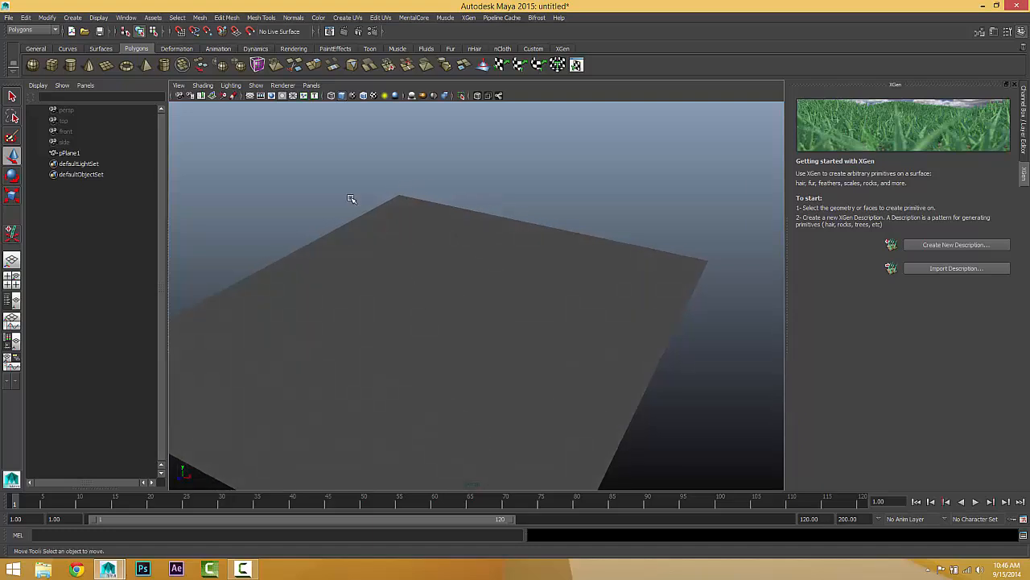
click(478, 369)
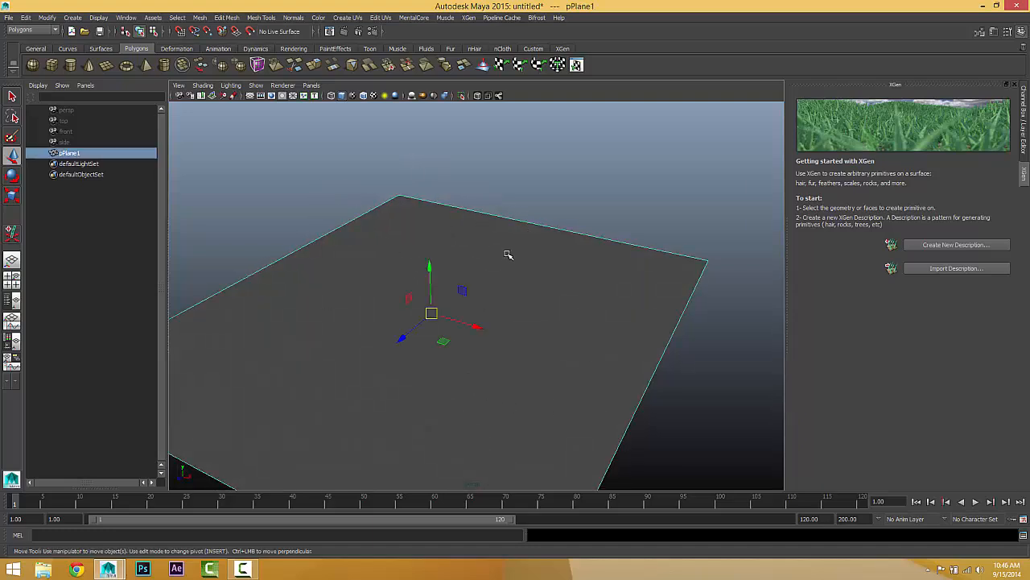
scroll(570, 249, down, 3)
click(570, 250)
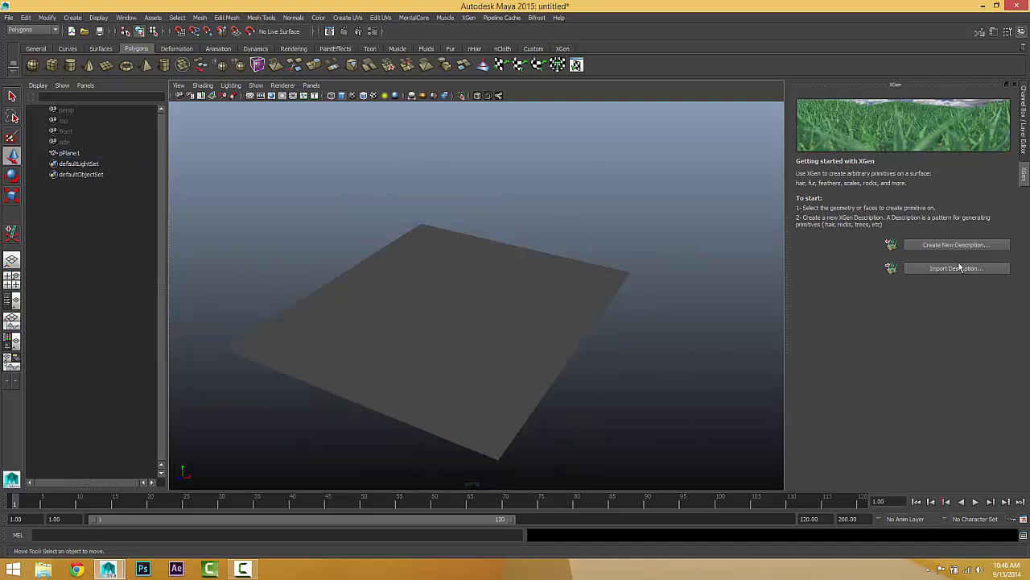
drag(166, 167, 149, 170)
alt+drag(193, 201, 396, 276)
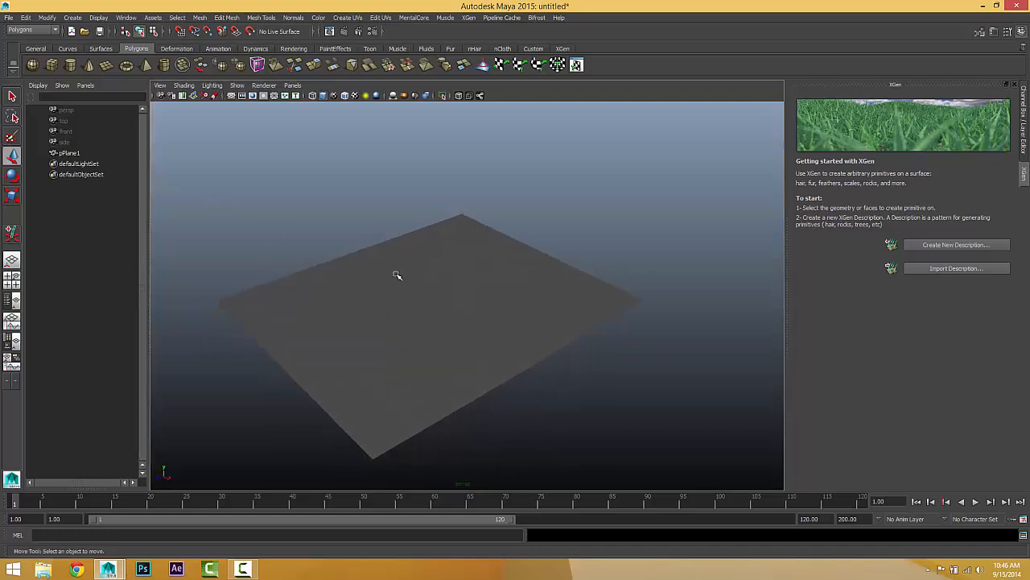
Step: Create a polygon cylinder on the plane with a radius of about 2.8 and a height of about 5.4
click(72, 17)
mouse_move(121, 43)
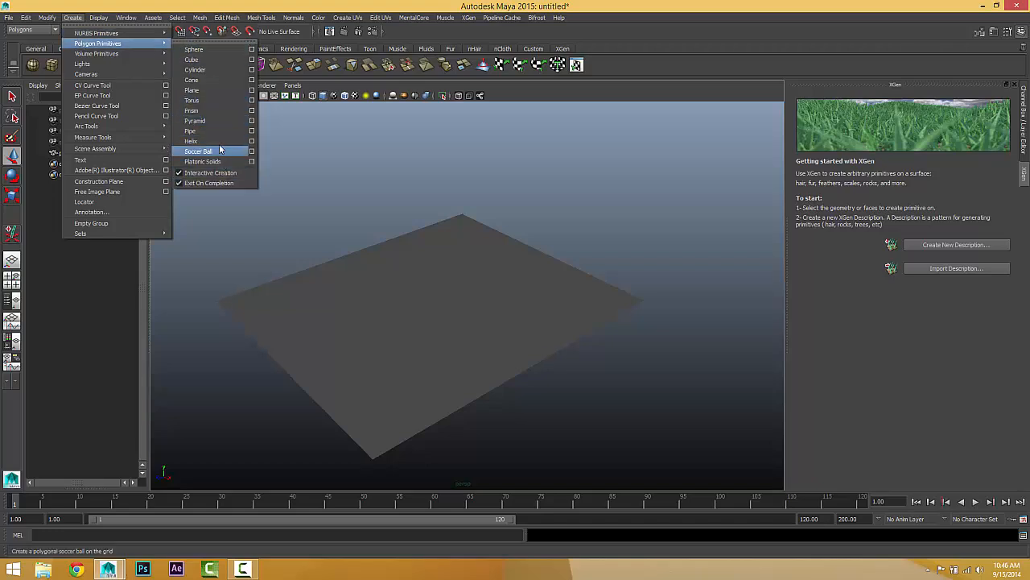
click(205, 69)
drag(391, 314, 376, 212)
Step: Set the cylinder's radius to 2 and its height to 5
key(ctrl+a)
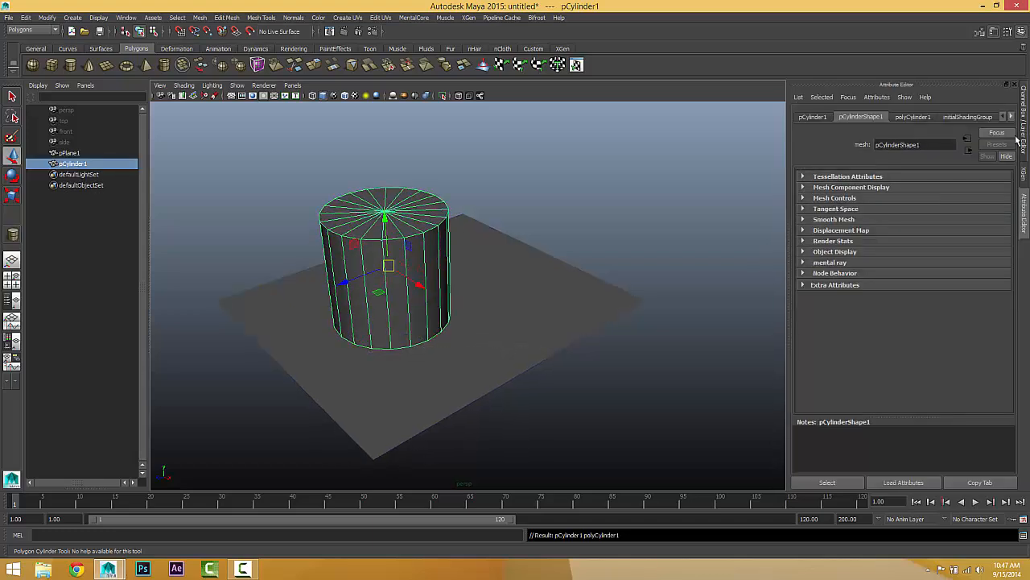
click(811, 118)
click(861, 117)
click(915, 119)
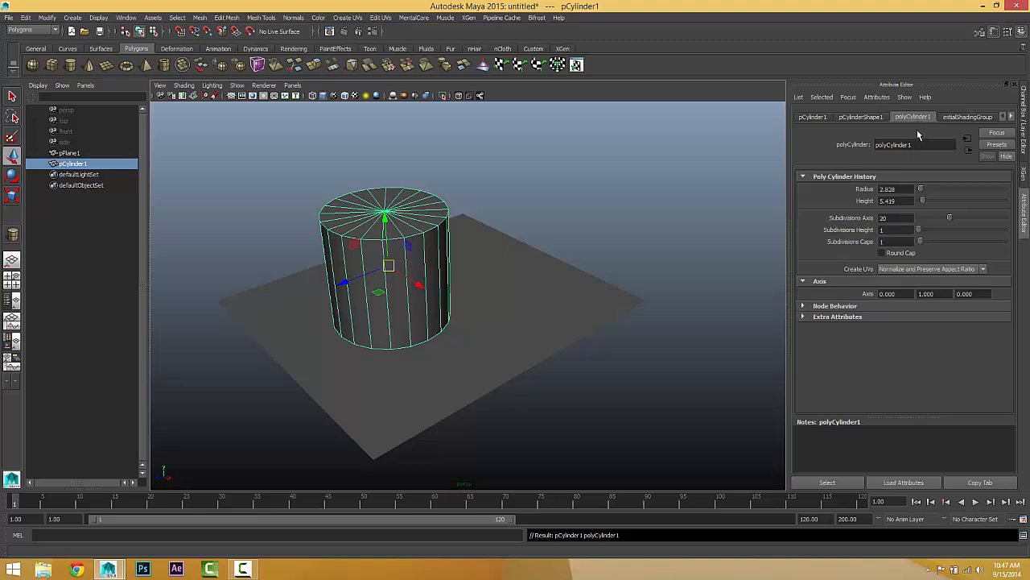
click(893, 188)
text(2)
key(Return)
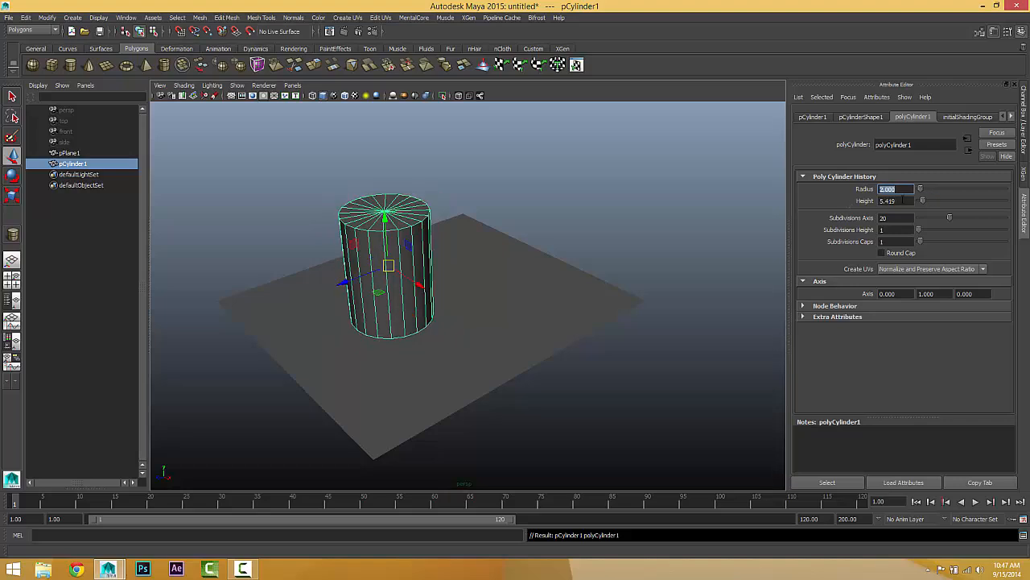
click(895, 200)
text(5)
key(Return)
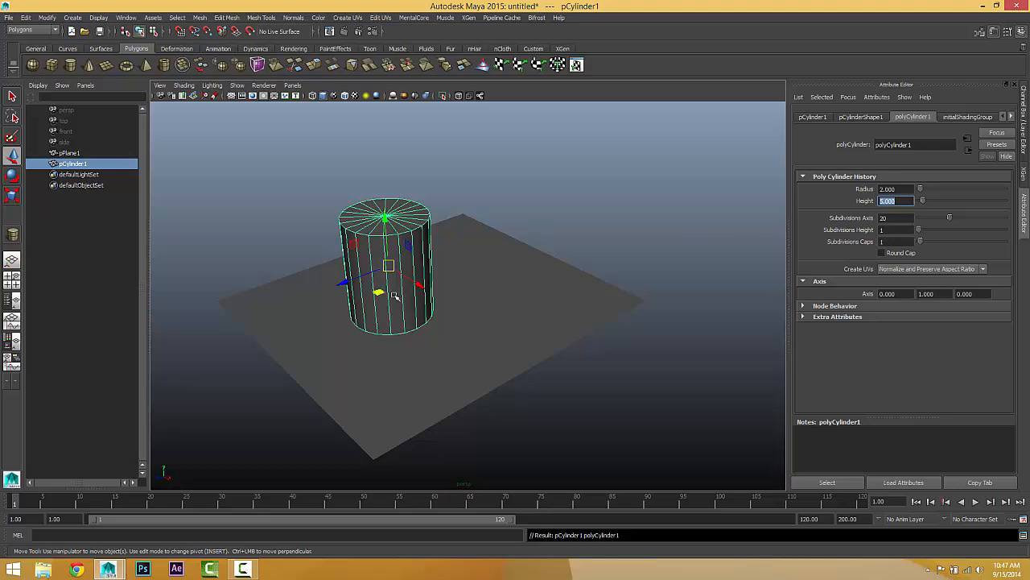
Step: Set the cylinder's Subdivisions Height to 3 and Subdivisions Caps to 0
mouse_move(412, 256)
alt+mouse_down()
mouse_move(458, 246)
mouse_move(400, 246)
alt+mouse_up()
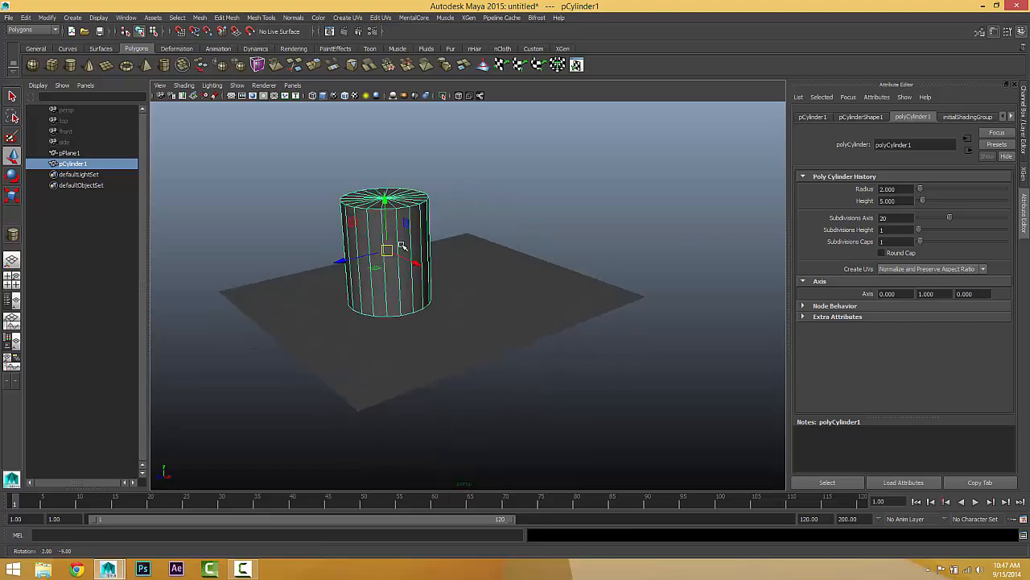
alt+middle_drag(400, 246, 477, 276)
scroll(421, 270, up, 5)
alt+drag(477, 276, 431, 286)
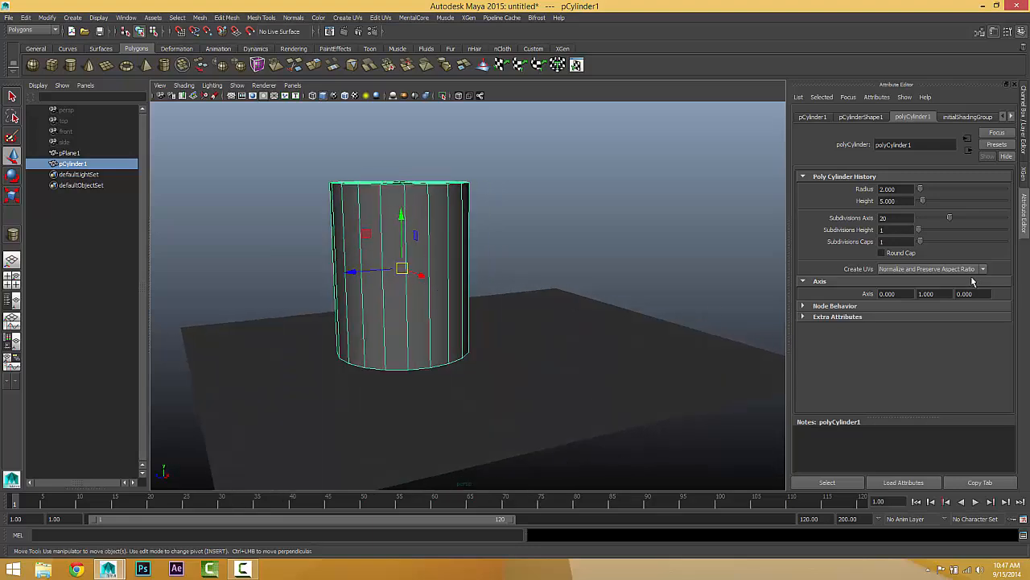
double_click(895, 218)
key(Tab)
key(Return)
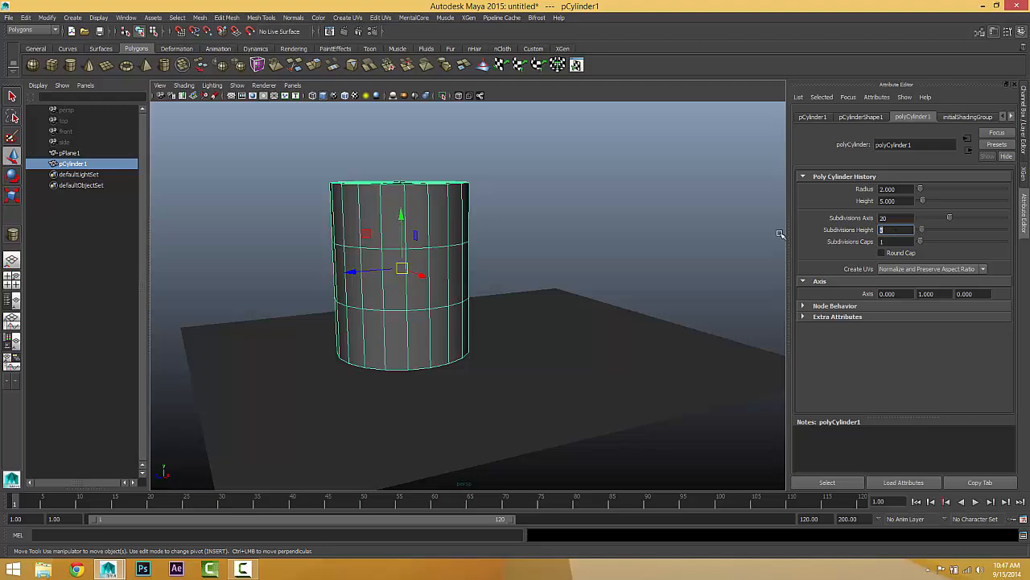
drag(917, 245, 802, 260)
alt+drag(520, 273, 522, 278)
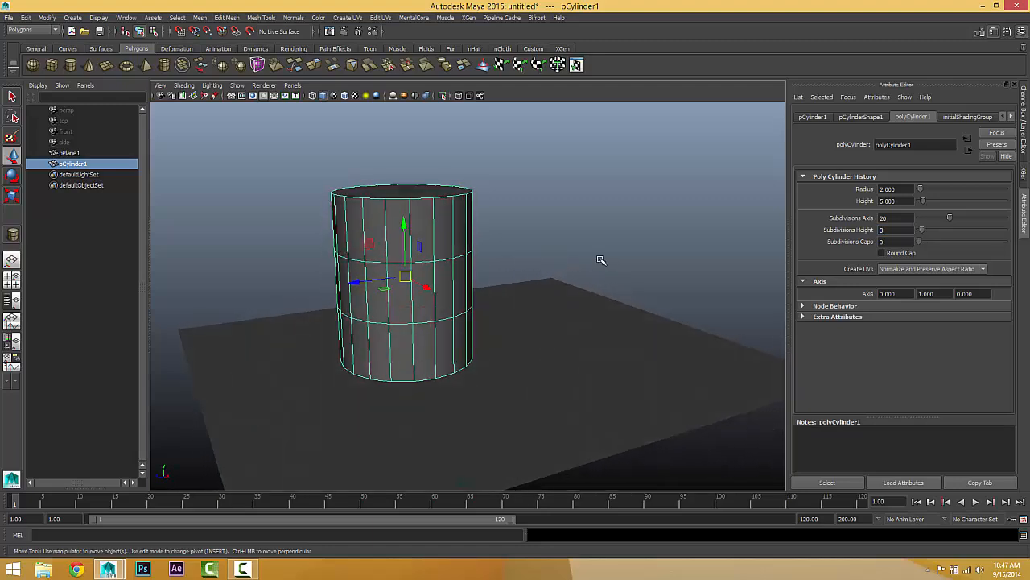
Step: Select the cylinder's top cap face and scale it down to a narrow end so the upper section tapers
alt+drag(442, 268, 449, 282)
mouse_move(457, 252)
right_down()
mouse_move(440, 264)
mouse_move(458, 272)
right_up()
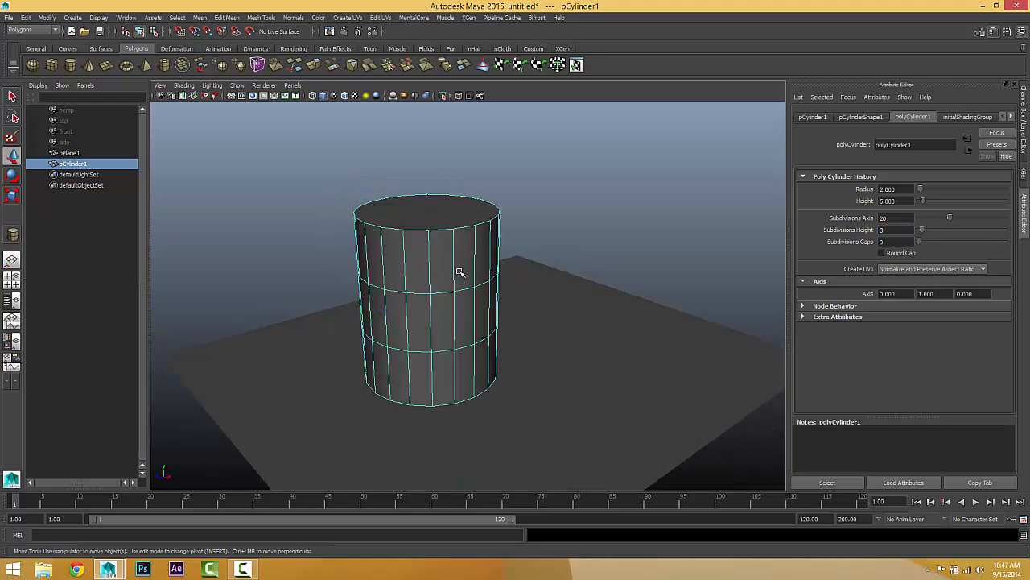
alt+drag(443, 244, 351, 263)
click(447, 261)
click(12, 194)
alt+drag(441, 318, 443, 285)
right_drag(442, 285, 442, 259)
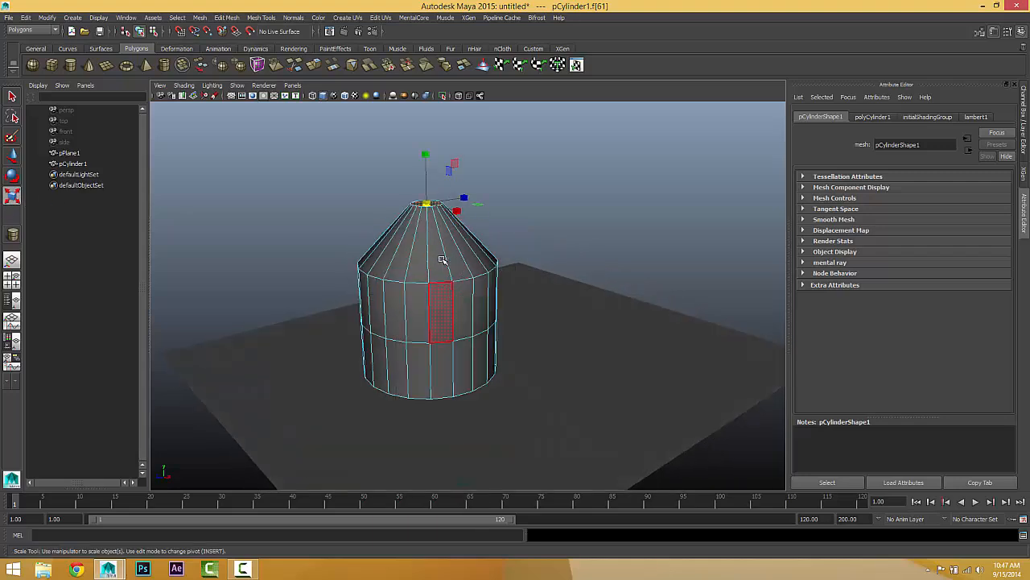
Step: Select the edge loop below the tapered top and scale it inward to about half its width
double_click(434, 284)
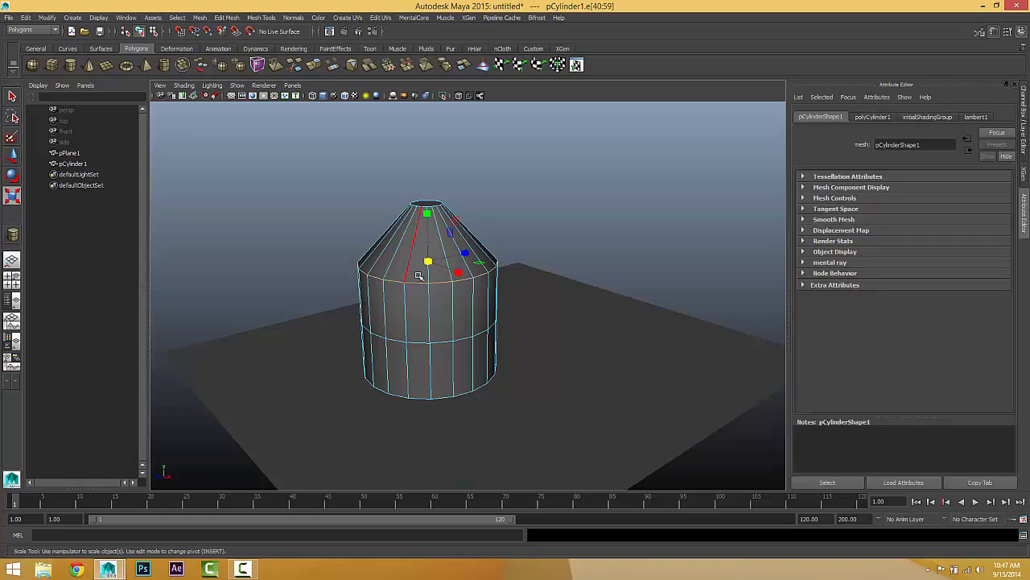
drag(427, 263, 376, 275)
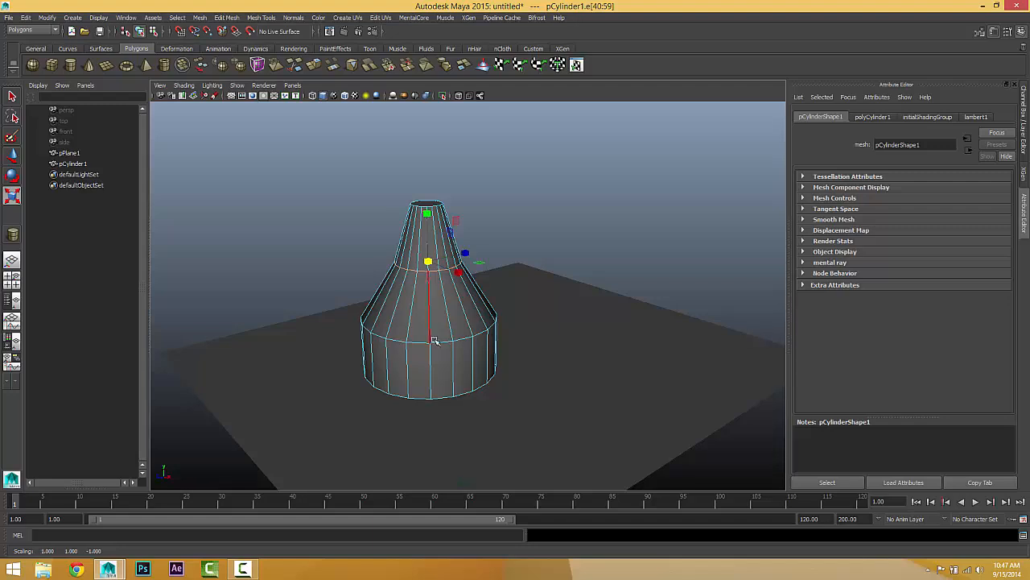
right_drag(439, 343, 441, 310)
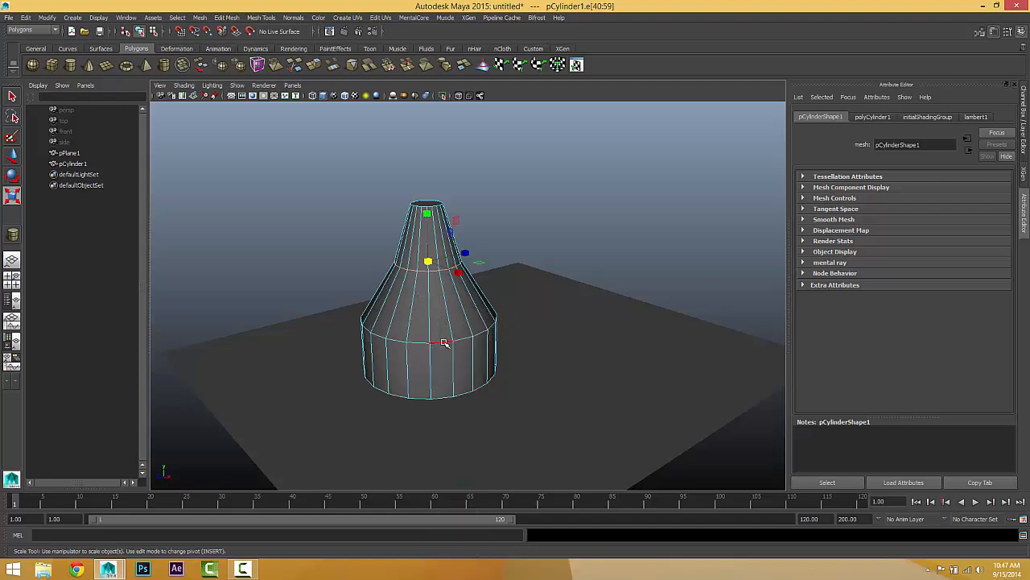
Step: Select the cylinder's lower edge loop and bevel it with the Bevel Tool
double_click(444, 343)
alt+drag(463, 351, 459, 351)
scroll(481, 344, up, 3)
alt+middle_drag(459, 350, 504, 341)
scroll(481, 344, up, 3)
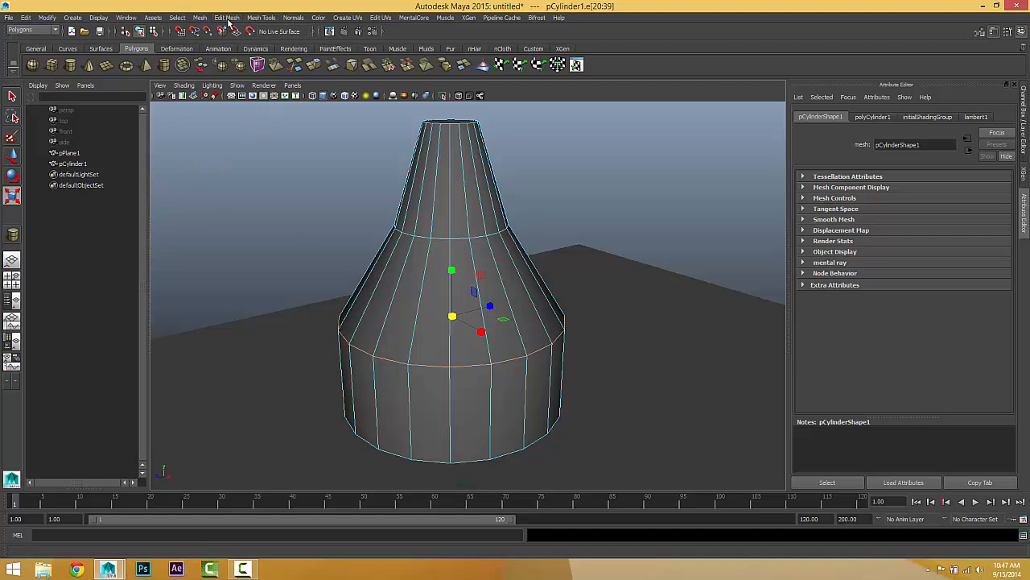
click(259, 18)
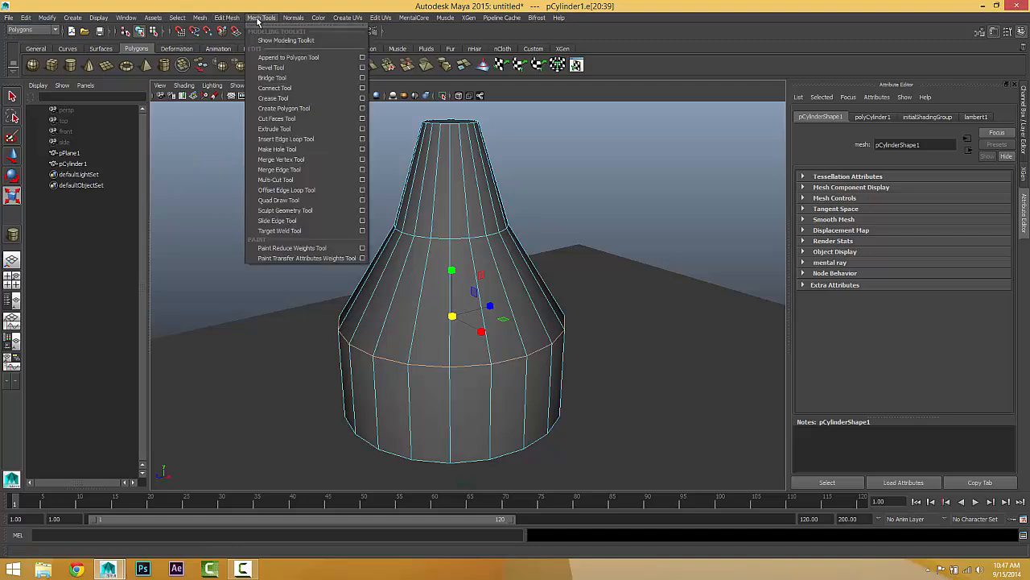
click(298, 71)
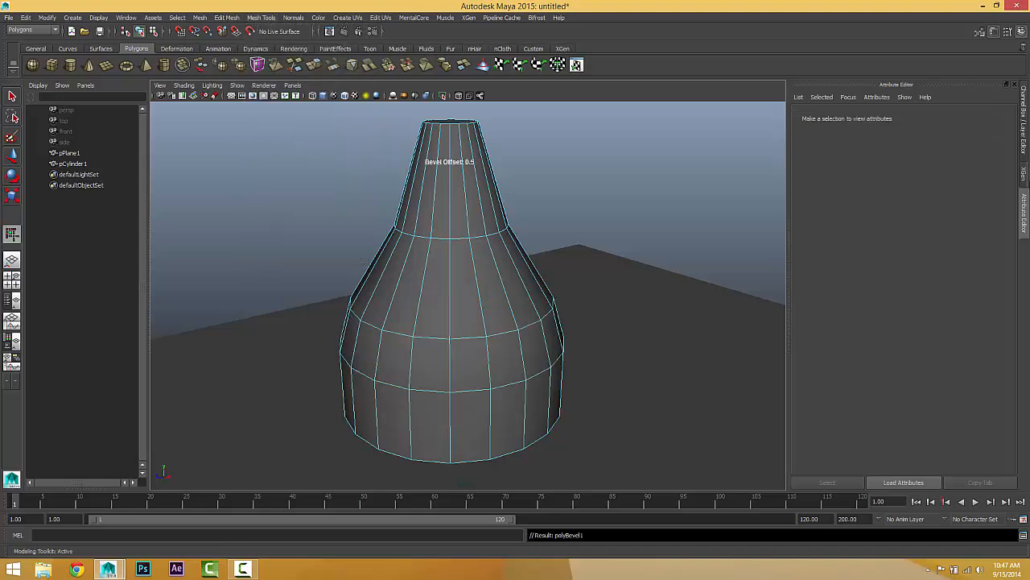
Step: Set the lower loop bevel's Segments to 2 to round the transition
click(1023, 144)
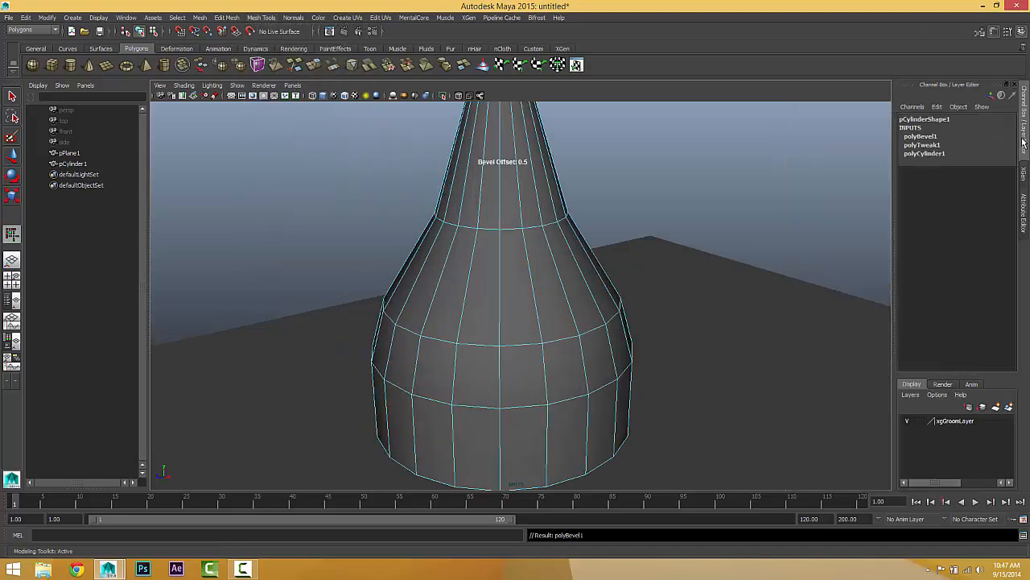
click(922, 136)
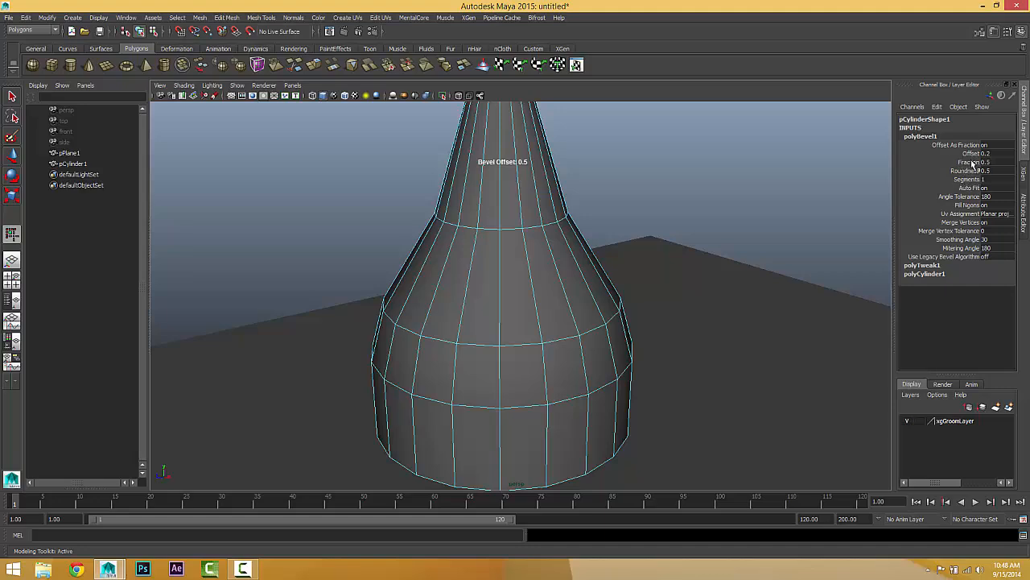
click(969, 179)
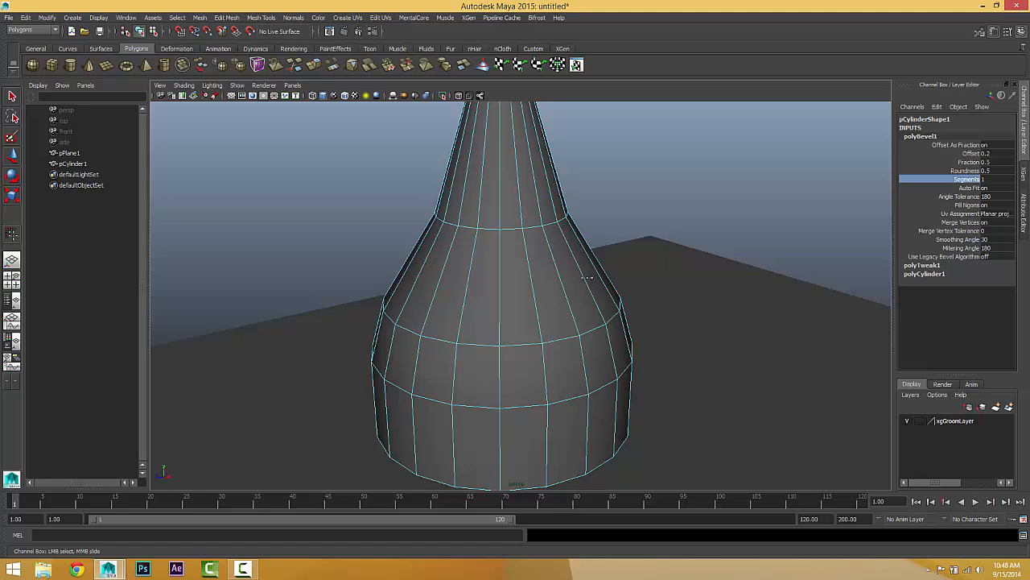
middle_drag(587, 277, 592, 277)
alt+drag(529, 327, 523, 335)
scroll(529, 354, down, 5)
right_drag(525, 325, 605, 284)
Step: Leave the bevel and examine the reshaped cylinder's rounded shoulder and narrow top from several angles
key(y)
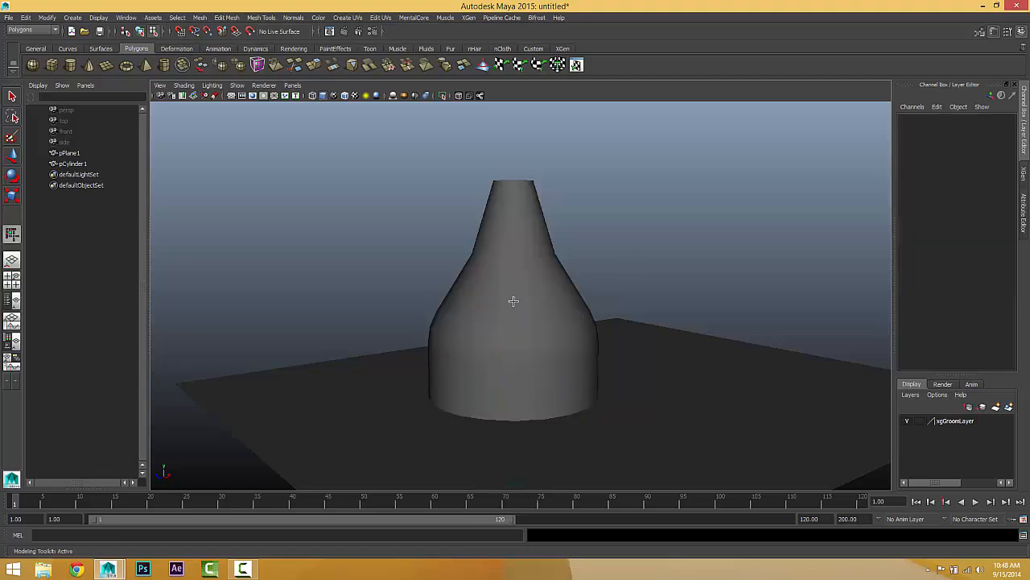
alt+drag(501, 306, 513, 146)
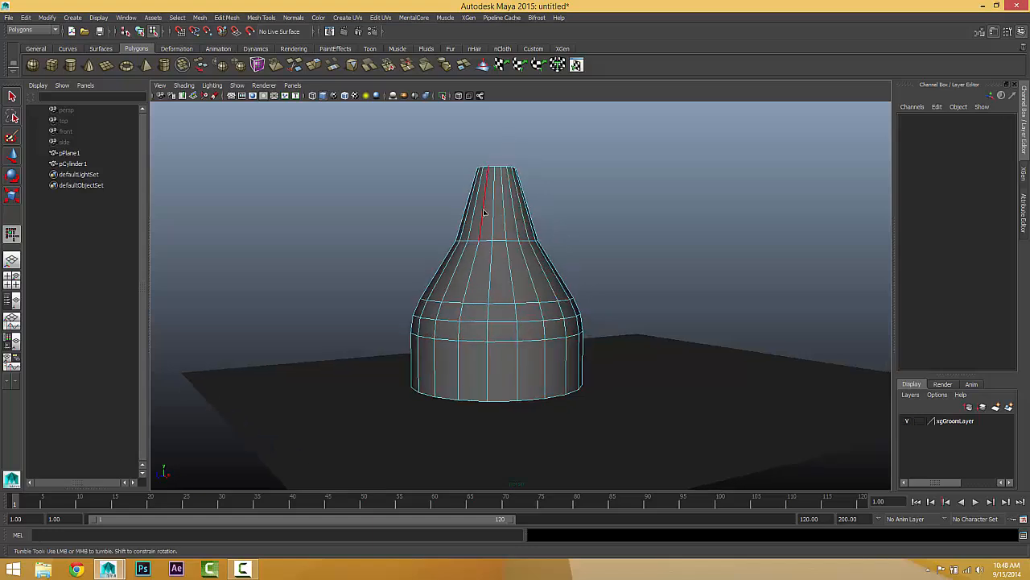
alt+drag(443, 343, 449, 372)
alt+middle_drag(472, 314, 474, 339)
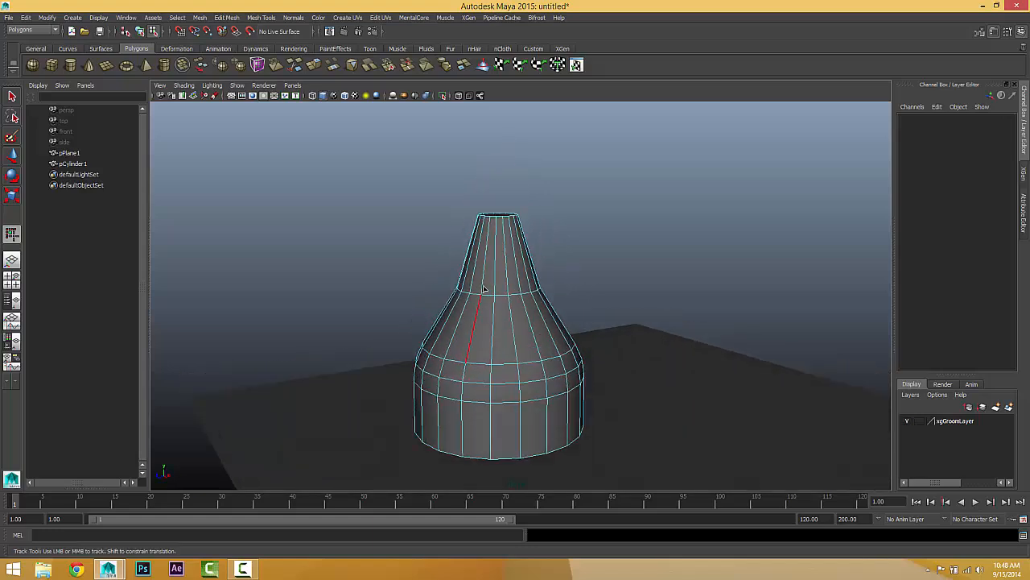
scroll(477, 338, up, 3)
alt+middle_drag(486, 278, 490, 270)
scroll(488, 282, down, 3)
alt+drag(488, 299, 538, 339)
Step: Select the whole cylinder and lower it onto the plane, to Translate Y 2.475
key(r)
click(12, 154)
scroll(527, 270, down, 2)
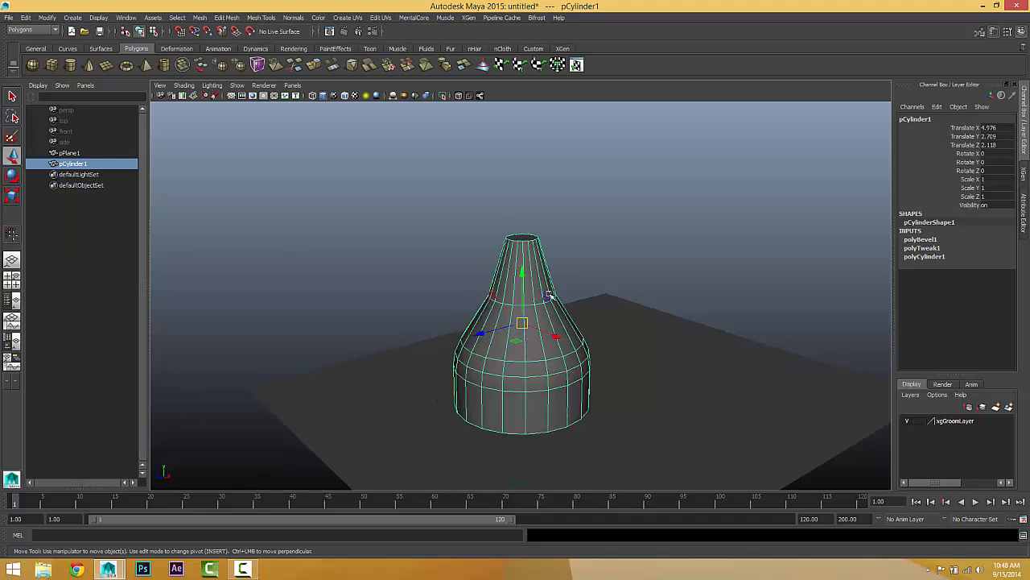
alt+middle_drag(527, 270, 487, 259)
click(466, 241)
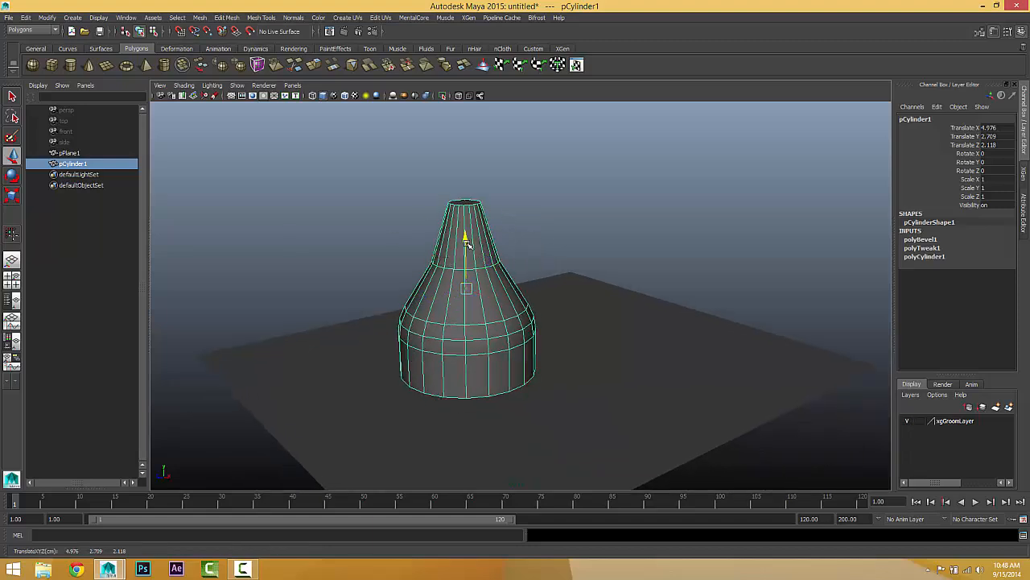
drag(467, 243, 470, 251)
alt+middle_drag(617, 386, 598, 338)
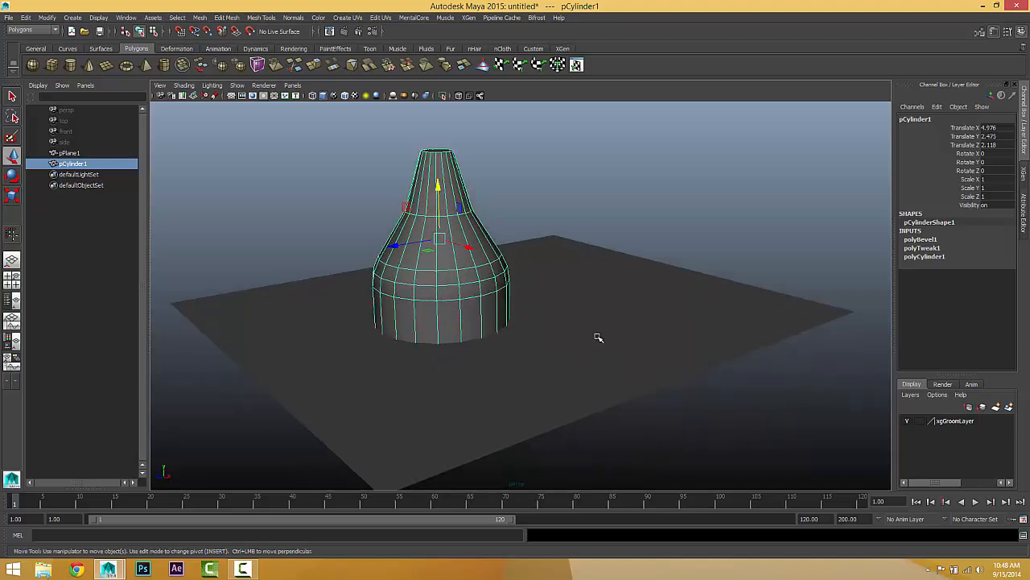
Step: Create an XGen description on the plane using splines generated randomly across the surface and controlled by placing and shaping guides
alt+drag(594, 337, 593, 344)
drag(578, 253, 713, 489)
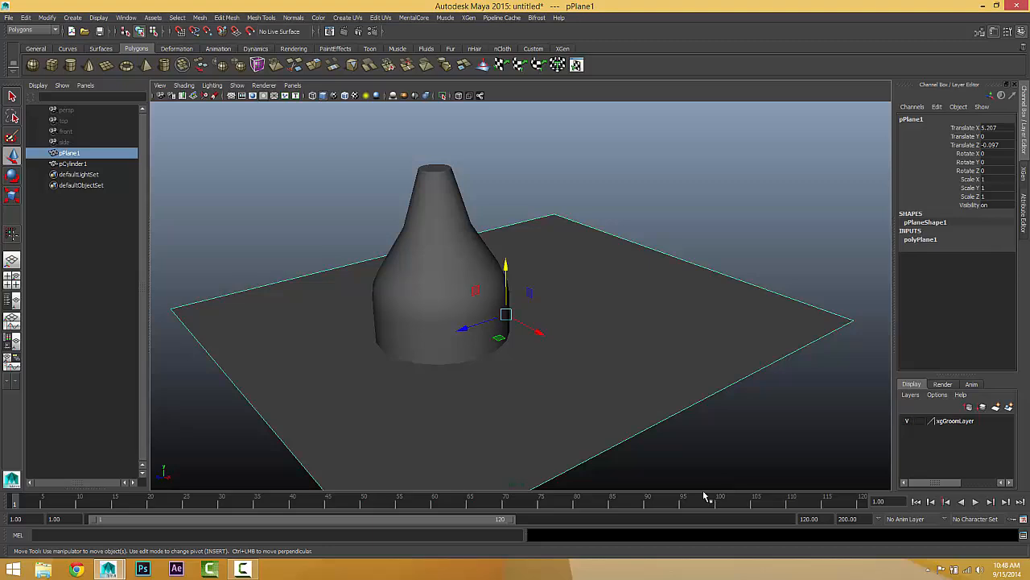
alt+drag(498, 322, 466, 302)
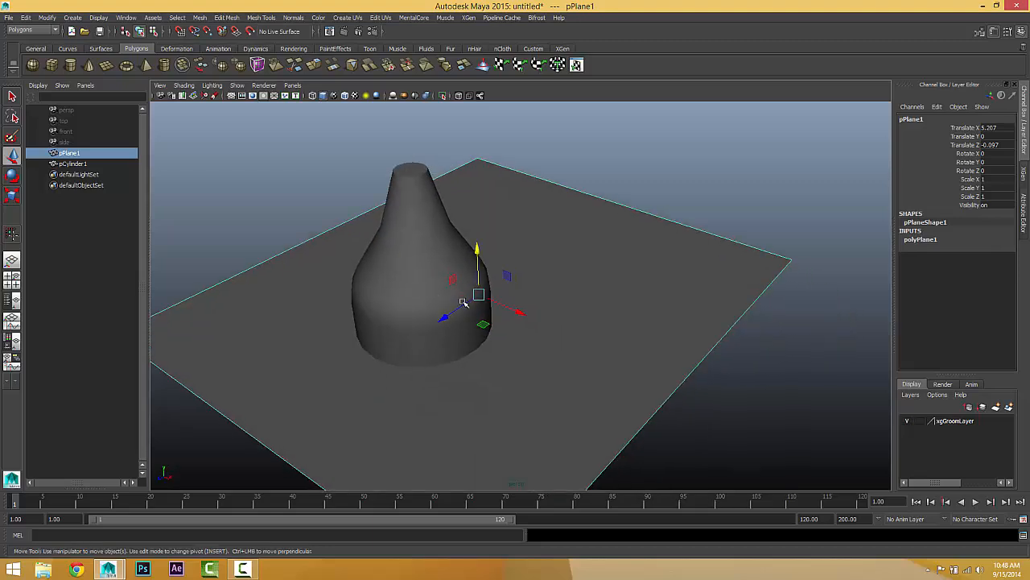
click(469, 17)
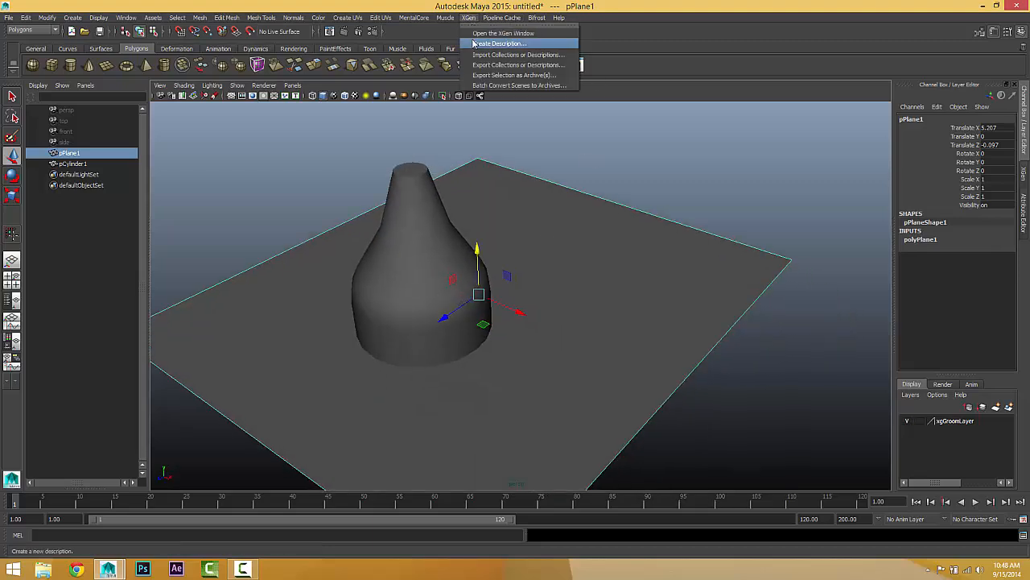
click(474, 43)
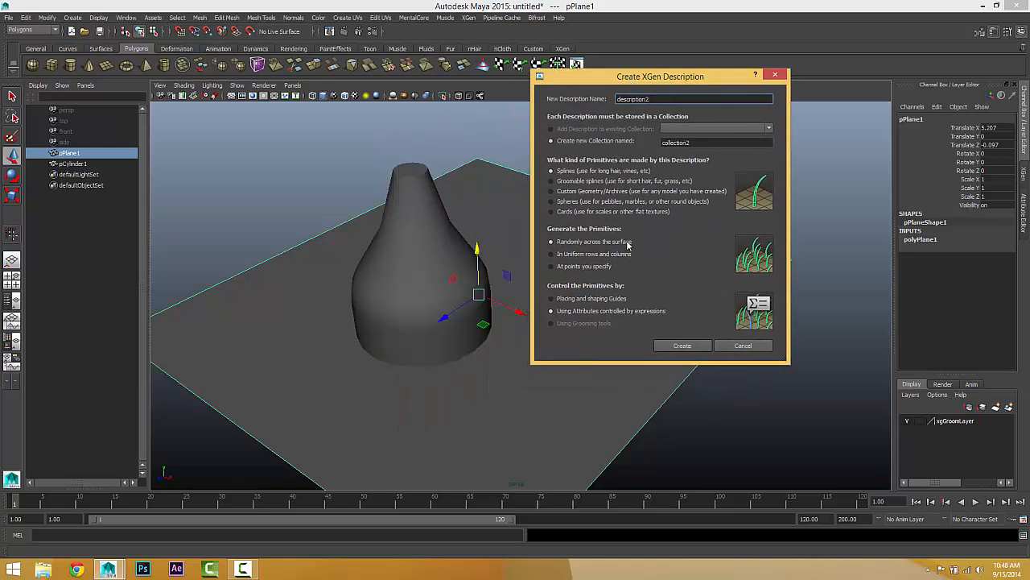
click(552, 298)
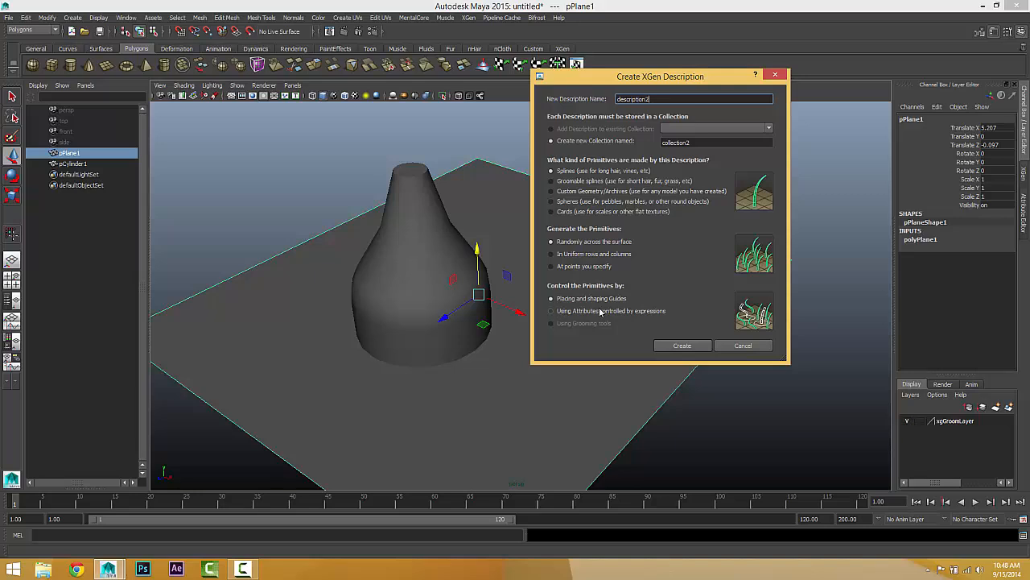
click(681, 346)
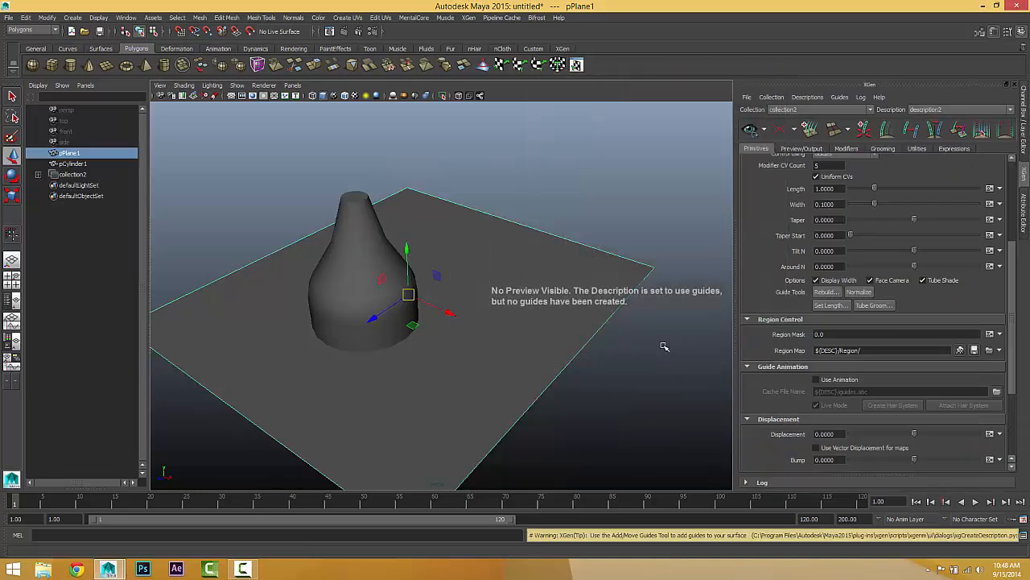
Step: Open the Tube Groom settings for the new description and move the dialog clear of the cylinder
alt+middle_drag(526, 309, 558, 295)
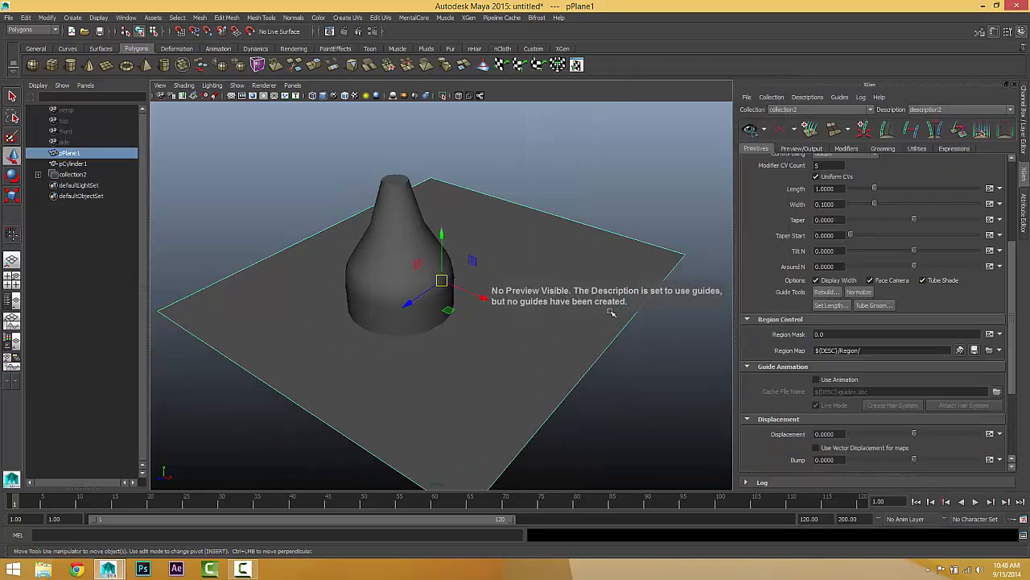
alt+right_drag(560, 312, 672, 322)
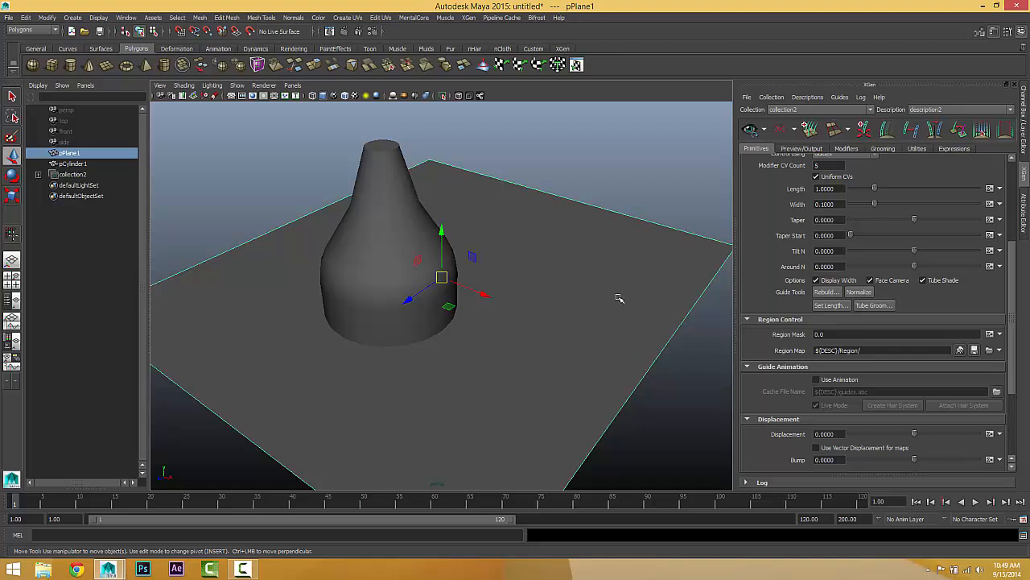
click(874, 305)
drag(506, 212, 656, 194)
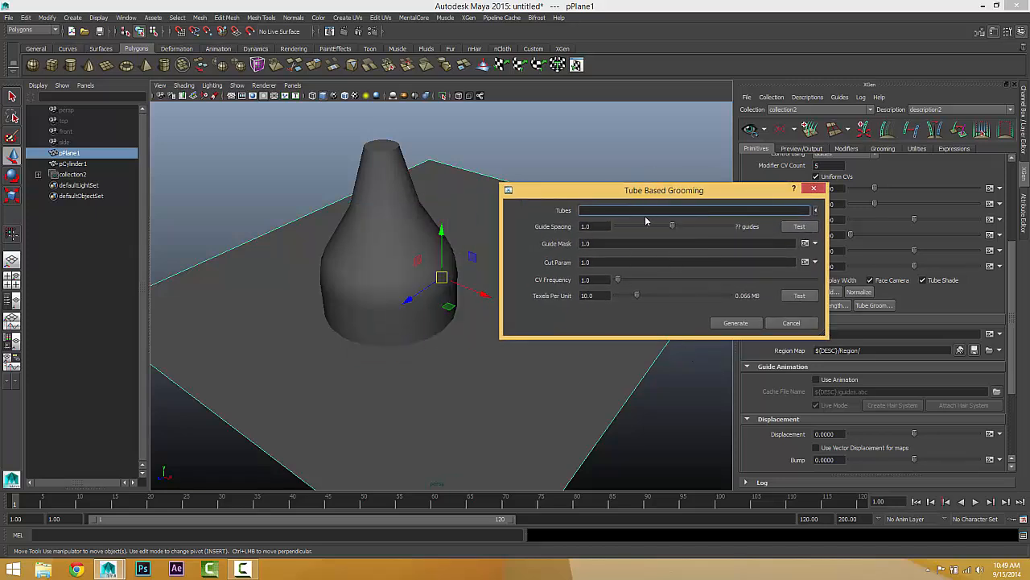
drag(658, 190, 665, 147)
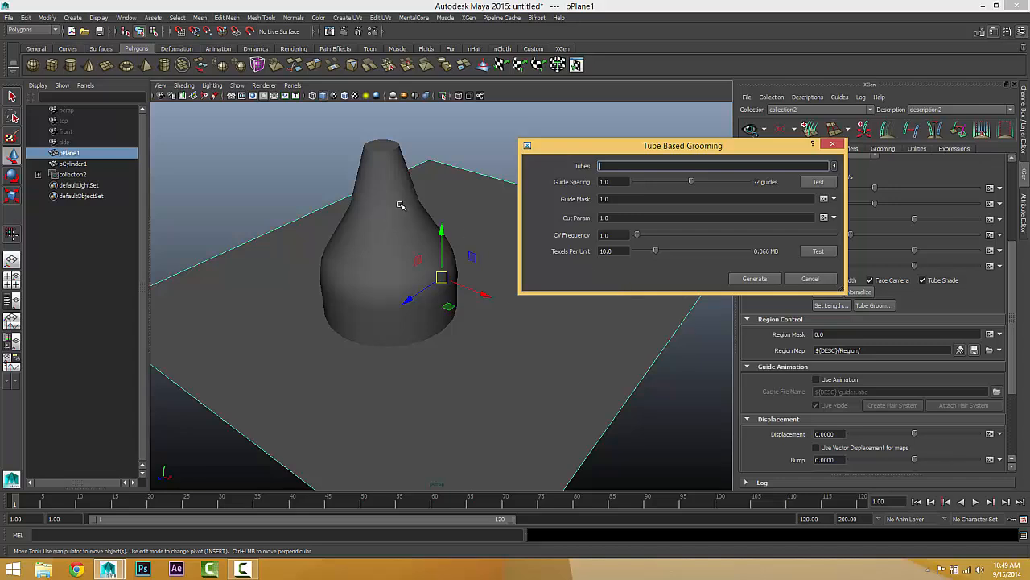
Step: Duplicate the cylinder, scale the copy to about half size and place it near the plane's far corner, lowered onto the surface
click(384, 148)
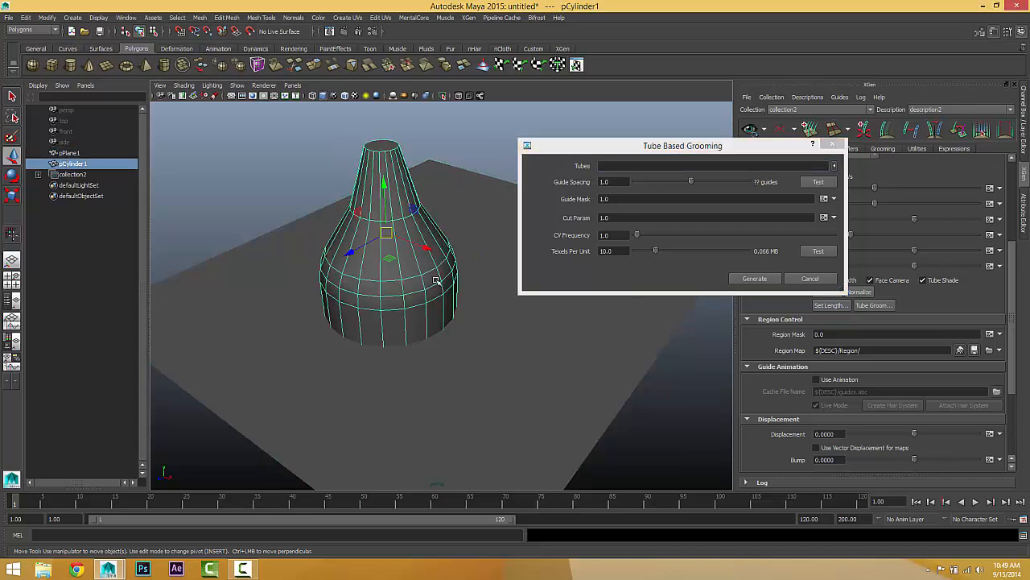
alt+middle_drag(436, 280, 413, 286)
alt+right_drag(412, 286, 399, 272)
drag(389, 269, 359, 191)
key(ctrl+d)
key(r)
key(w)
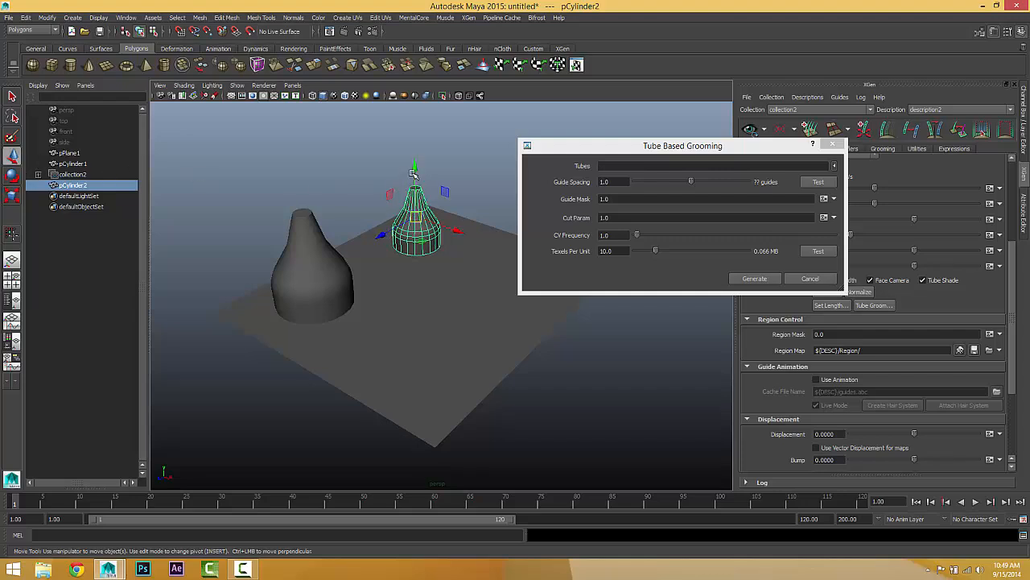
drag(413, 173, 417, 189)
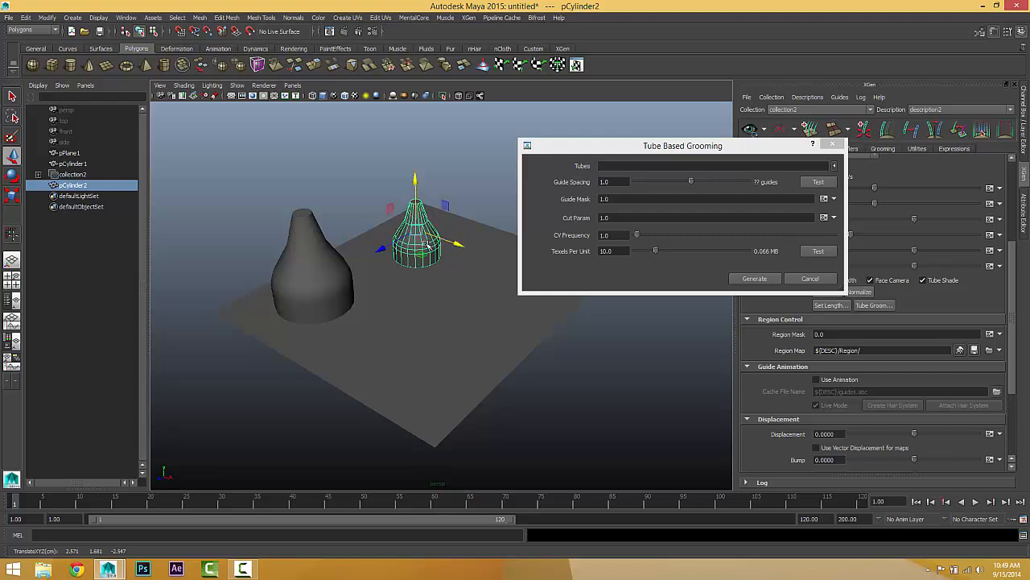
Step: Load both cylinders as the grooming tubes and show the scene in wireframe
shift+click(312, 225)
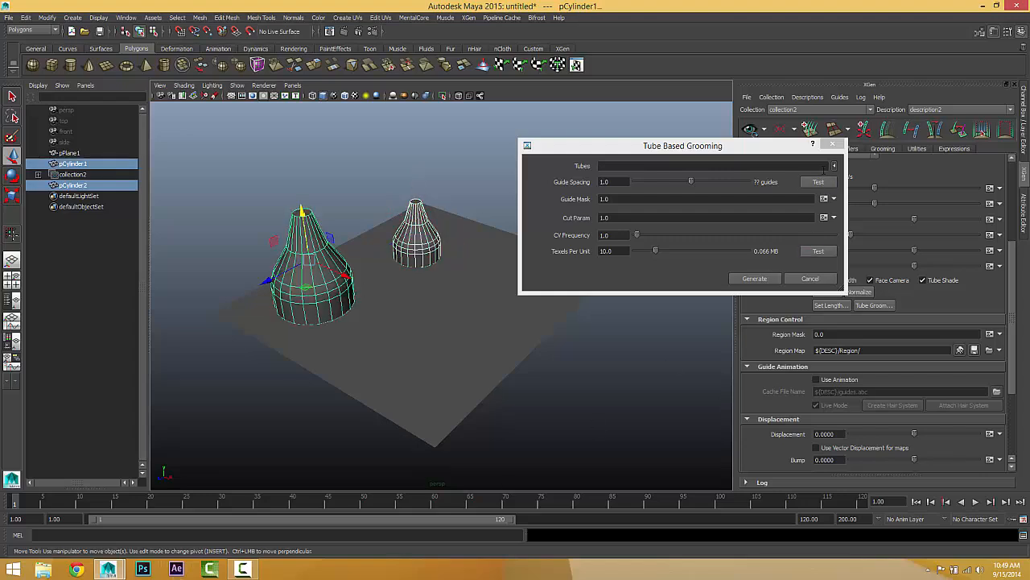
click(834, 166)
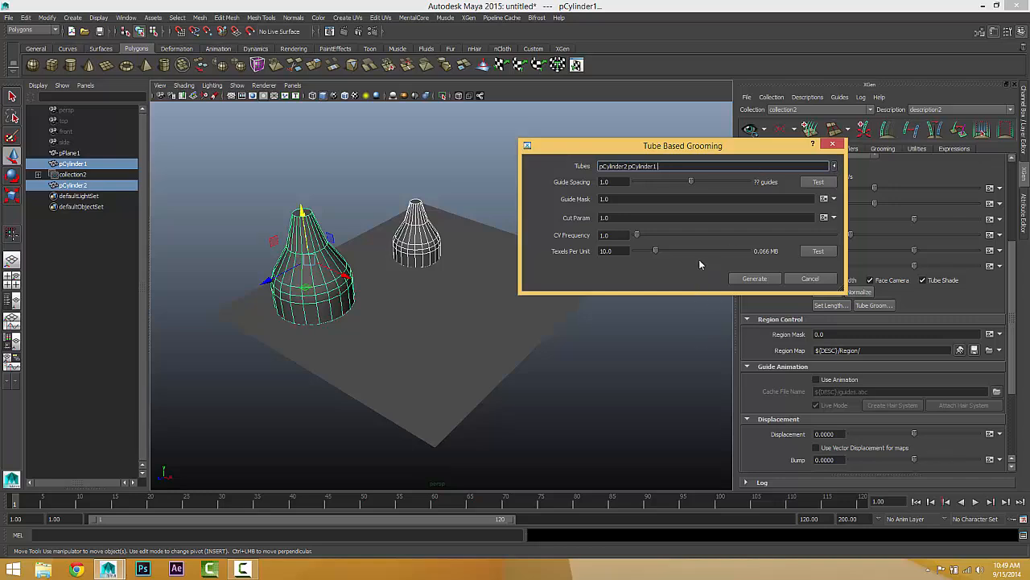
click(313, 96)
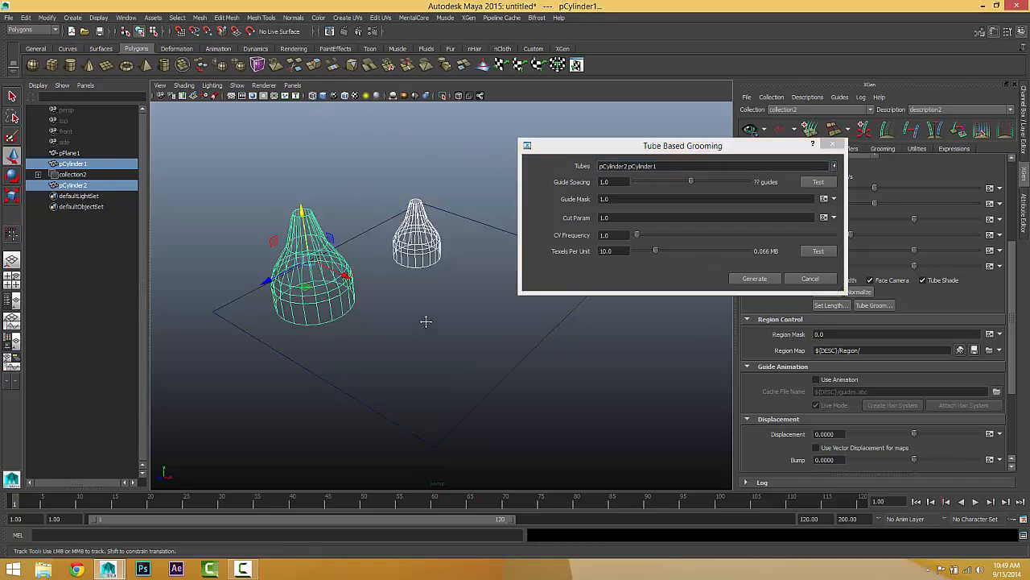
scroll(436, 308, up, 3)
alt+middle_drag(426, 319, 467, 345)
scroll(443, 322, up, 2)
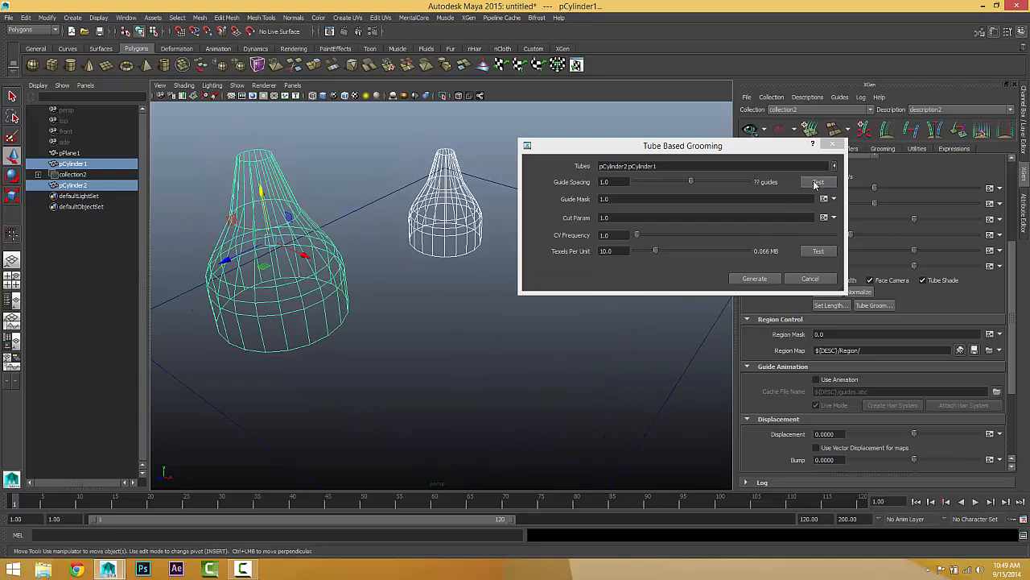
Step: Test the guide placement at the default spacing, set Guide Spacing to 0.5 and test it again
click(817, 183)
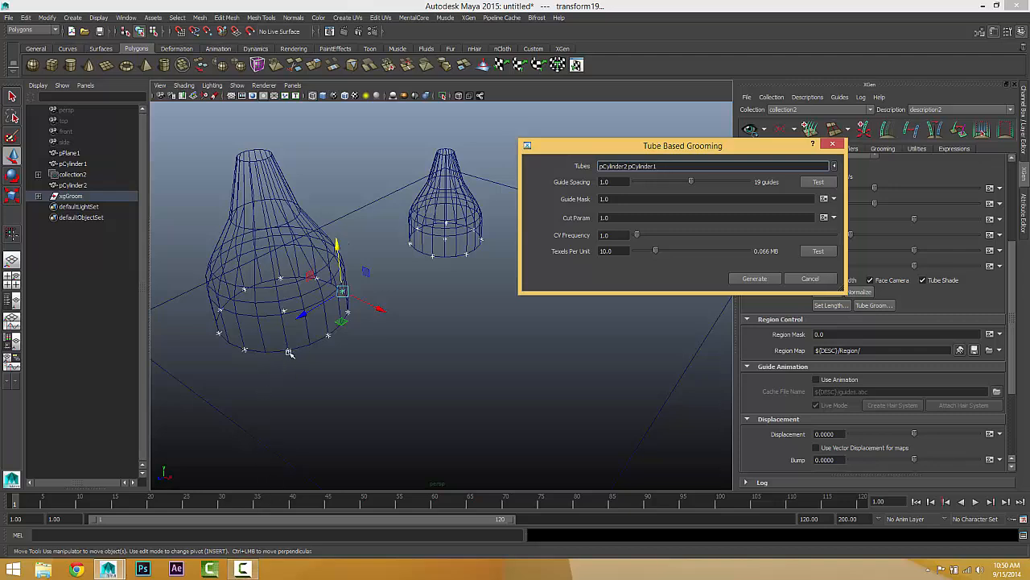
key(Tab)
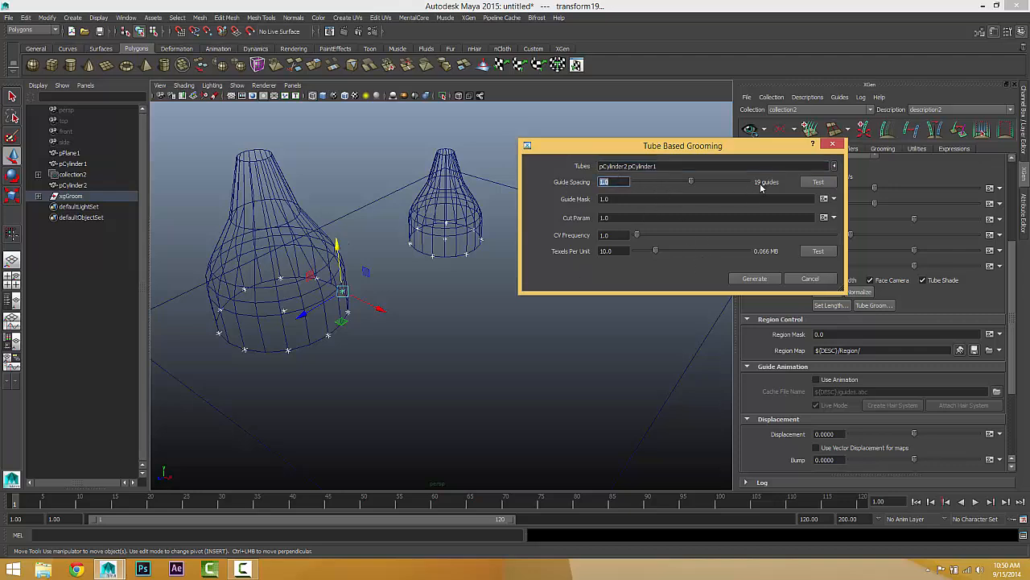
click(689, 184)
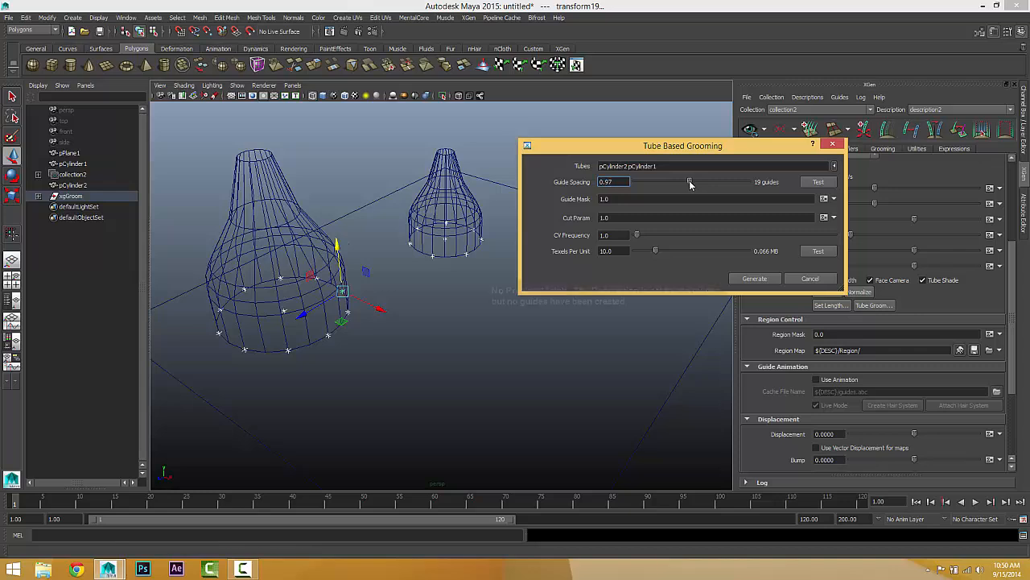
drag(690, 184, 661, 184)
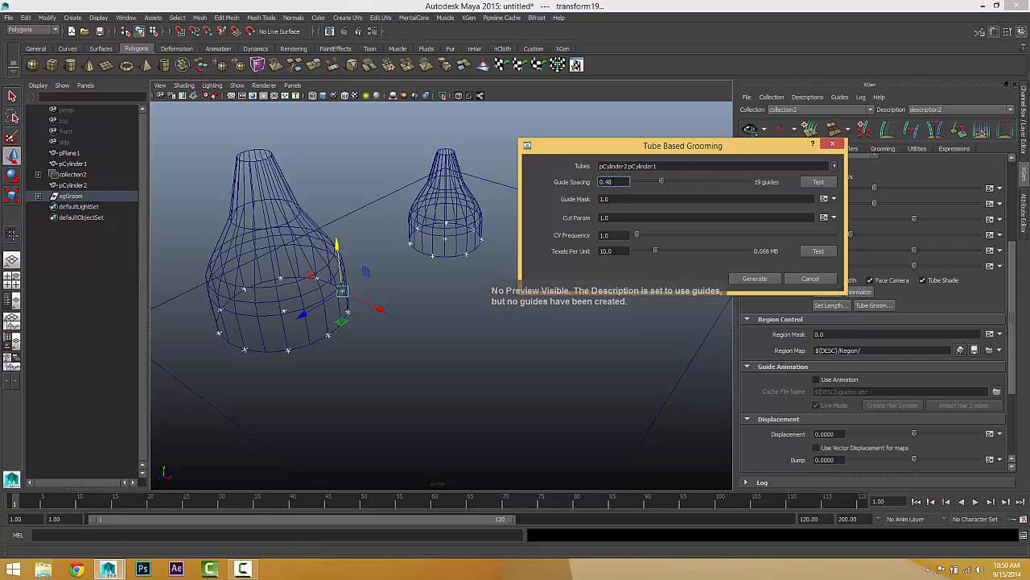
text(.5)
click(818, 182)
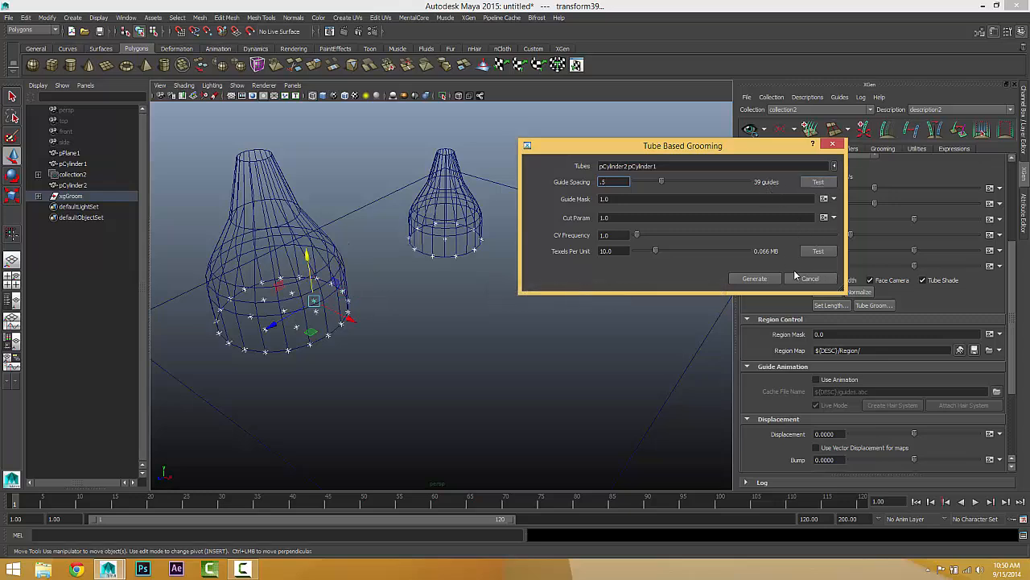
Step: Review the Guide Mask, Cut Param and CV Frequency settings, including the map and expression options of the first two
key(Tab)
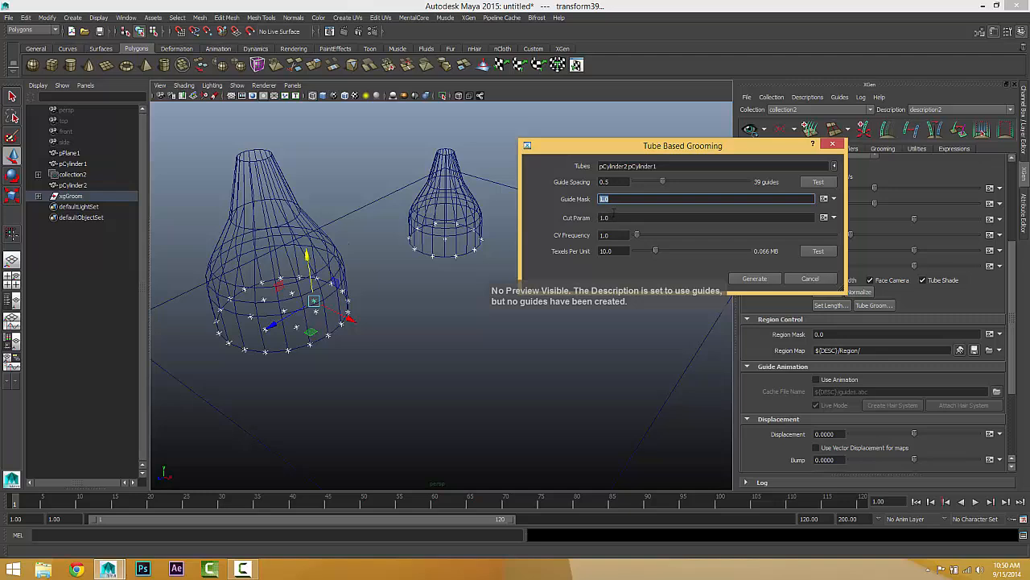
click(834, 199)
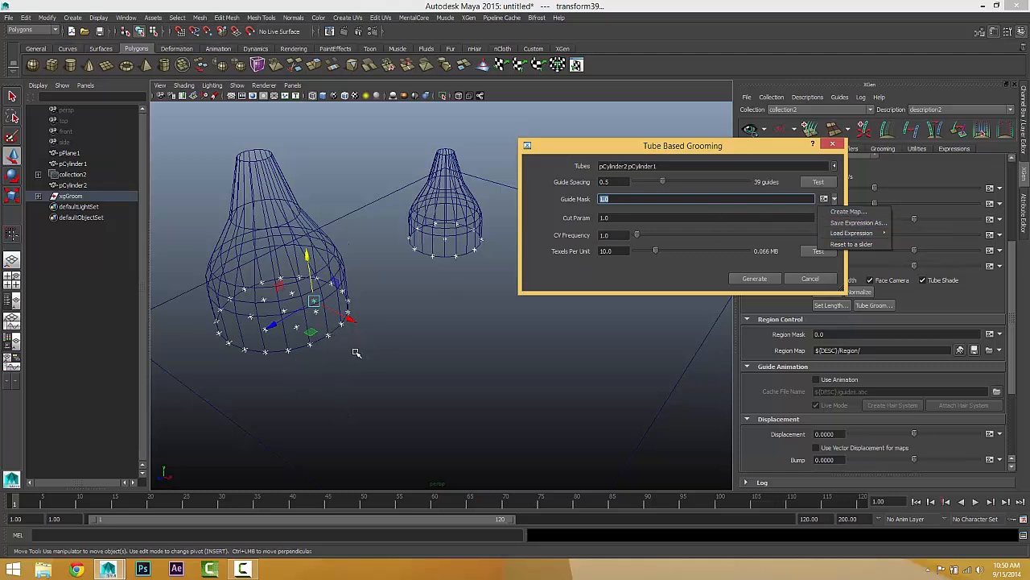
click(653, 218)
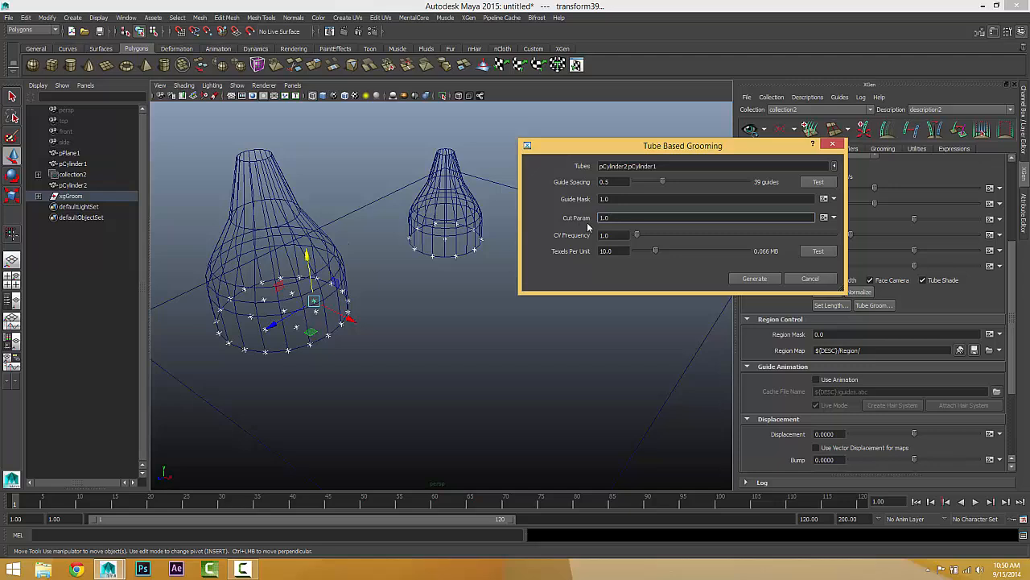
click(834, 217)
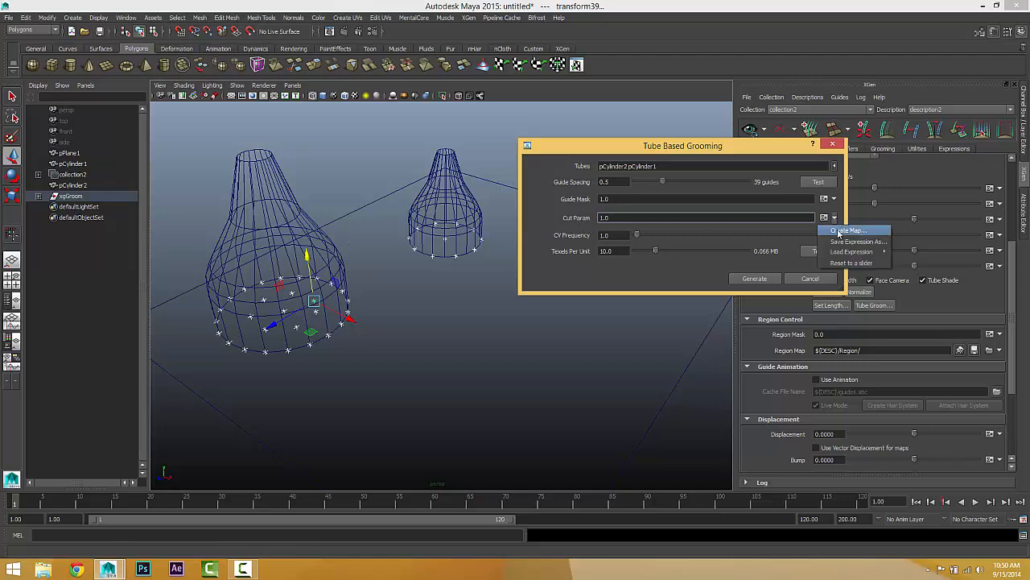
click(629, 217)
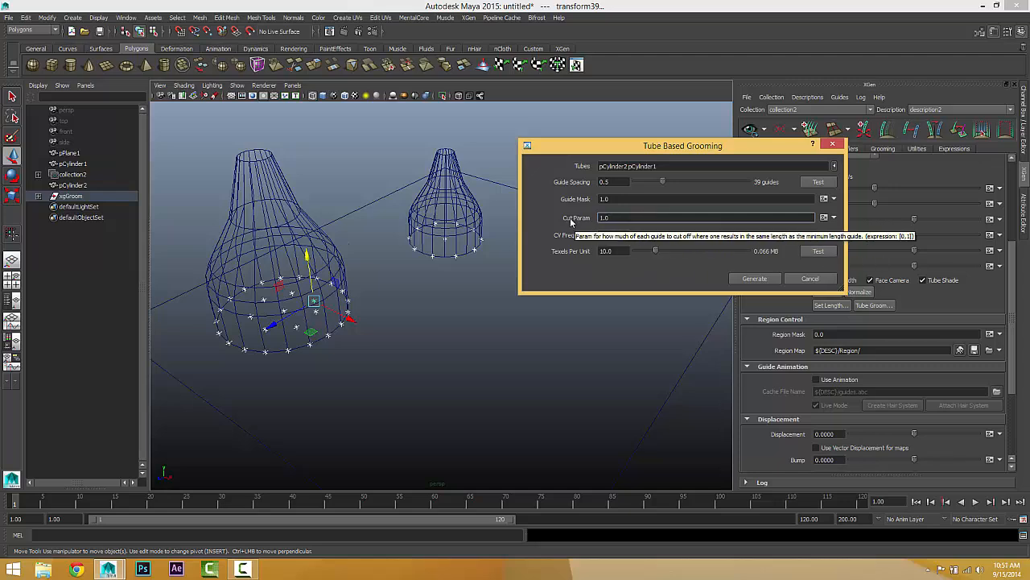
drag(614, 218, 547, 214)
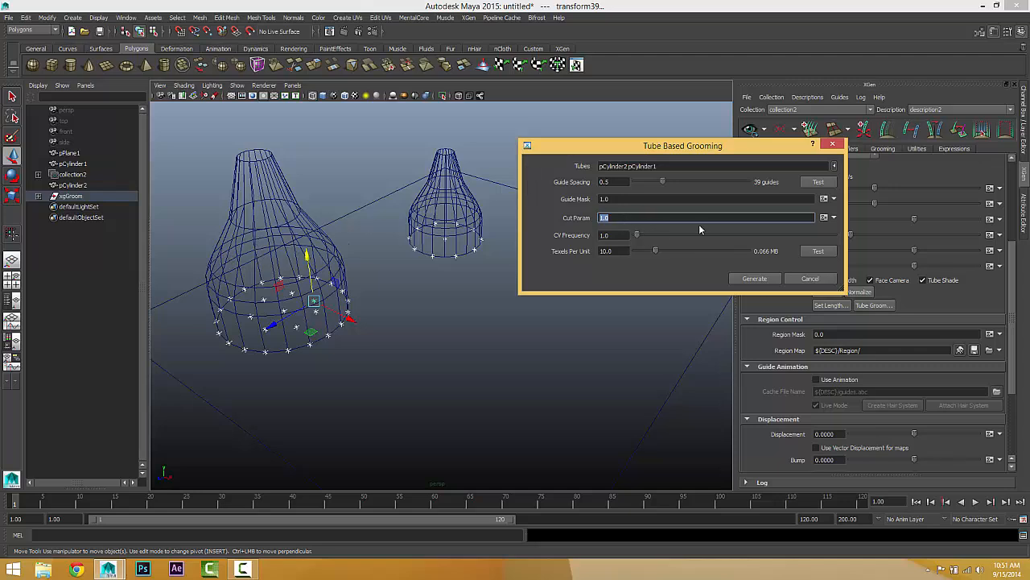
click(621, 237)
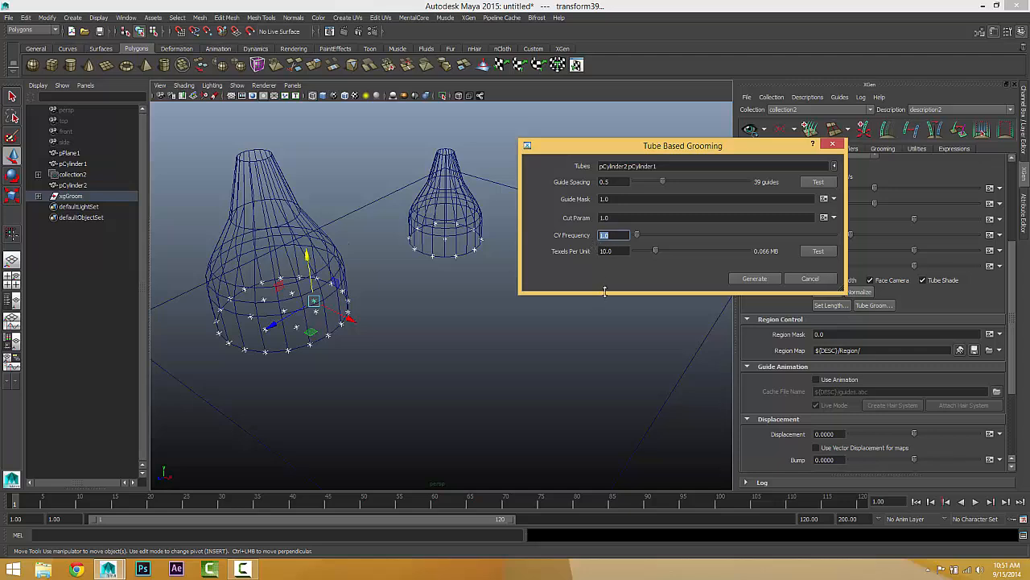
Step: Generate the guides from both tubes and show the scene shaded to check how they follow the cylinders
key(Tab)
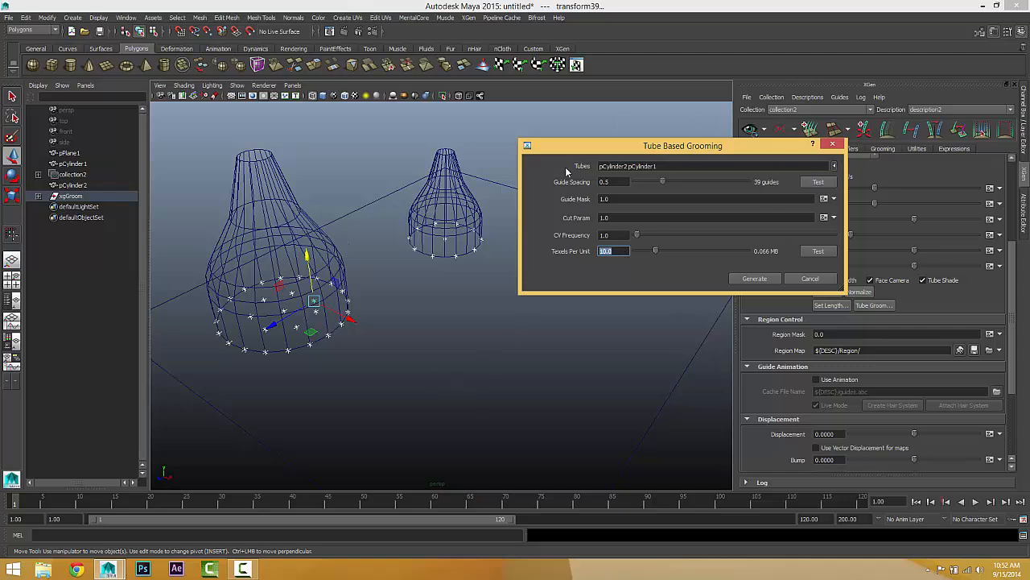
click(755, 279)
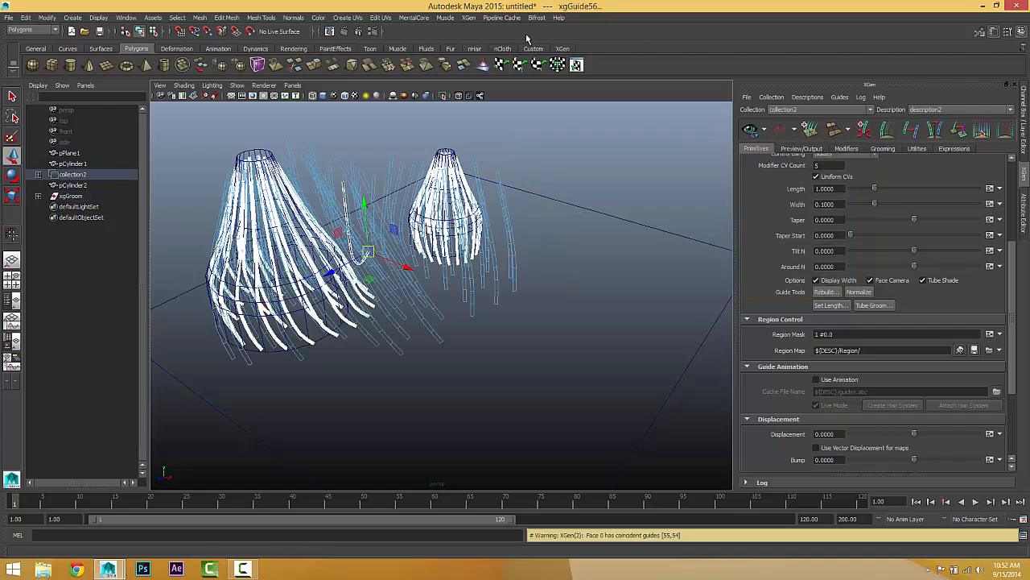
alt+drag(524, 191, 539, 212)
alt+right_drag(539, 212, 608, 187)
alt+drag(559, 196, 530, 200)
alt+middle_drag(531, 200, 534, 248)
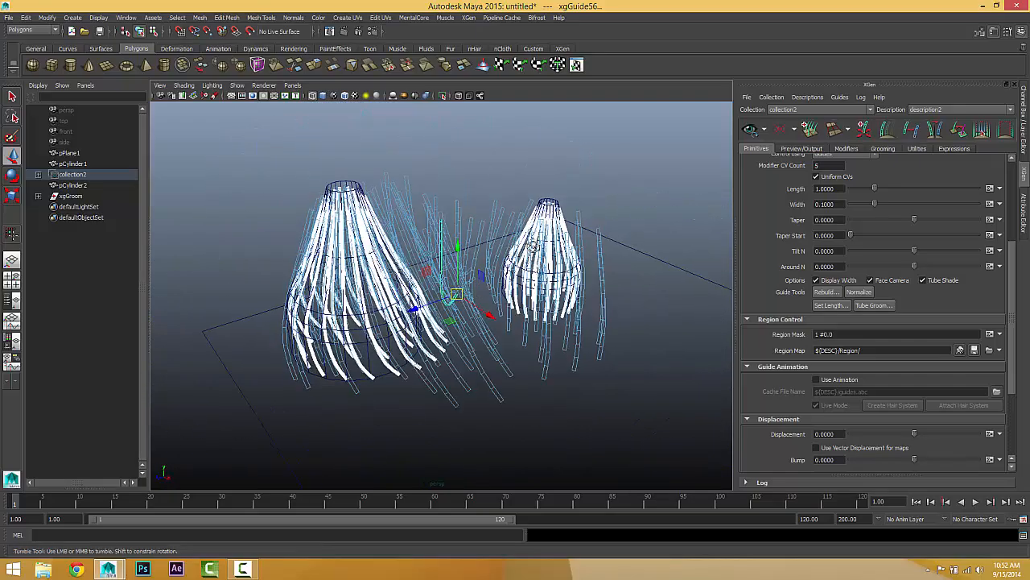
mouse_move(534, 247)
alt+mouse_down()
mouse_move(701, 244)
mouse_move(489, 246)
mouse_move(465, 240)
mouse_move(522, 231)
mouse_move(446, 229)
mouse_move(511, 218)
mouse_move(447, 206)
mouse_move(475, 184)
mouse_move(497, 228)
mouse_move(535, 264)
alt+mouse_up()
click(324, 95)
click(443, 215)
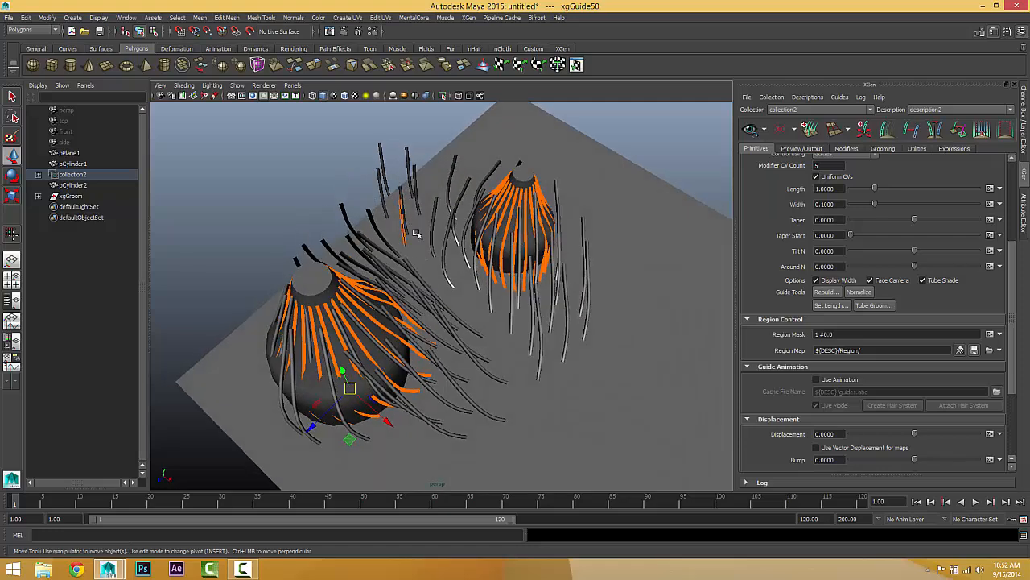
alt+drag(515, 334, 479, 278)
Step: Create a paintable map named mask for the generator Mask, with resolution 5.0 and White start color
scroll(939, 267, up, 5)
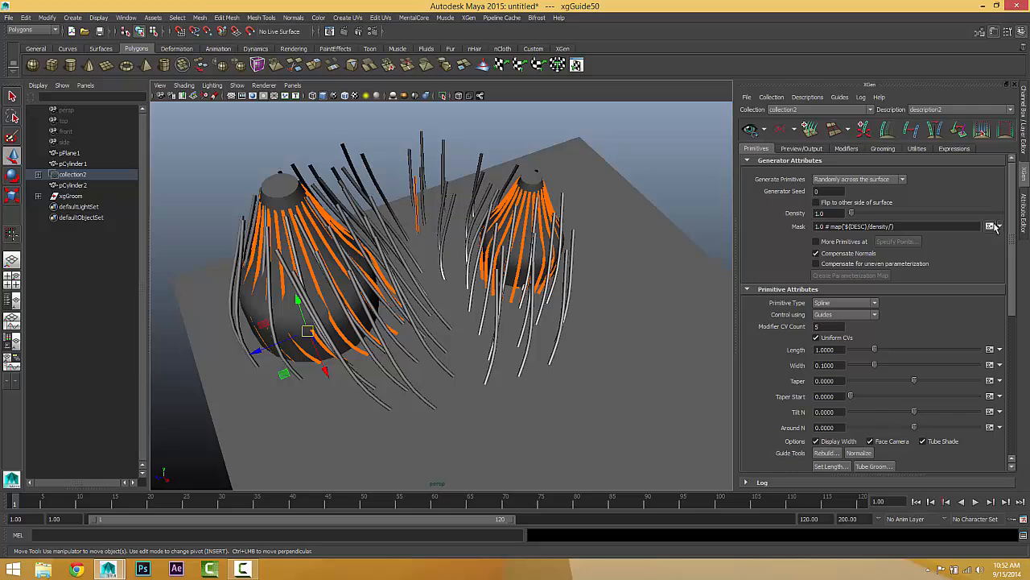
click(990, 226)
click(980, 244)
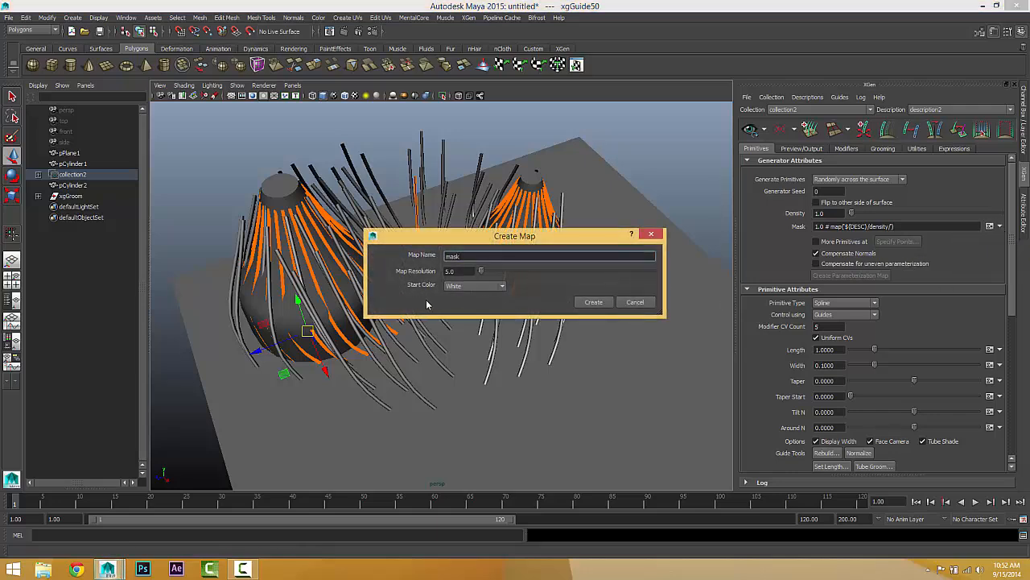
click(487, 287)
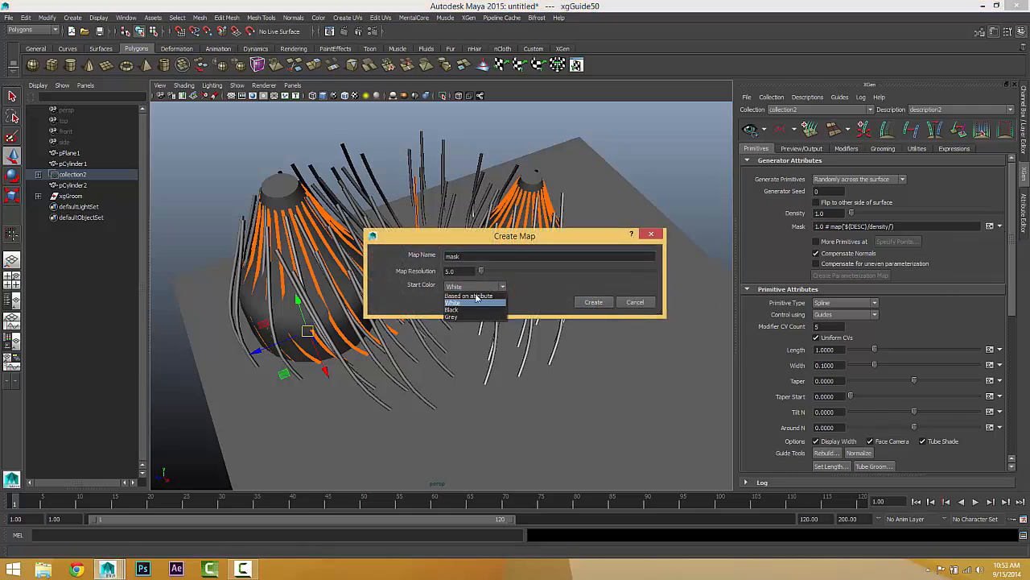
click(472, 304)
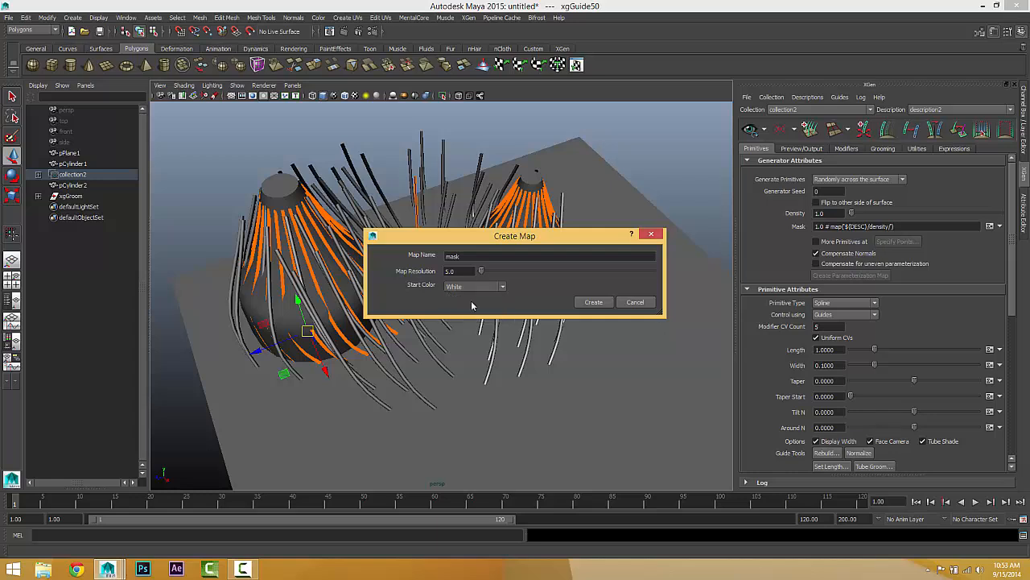
click(592, 303)
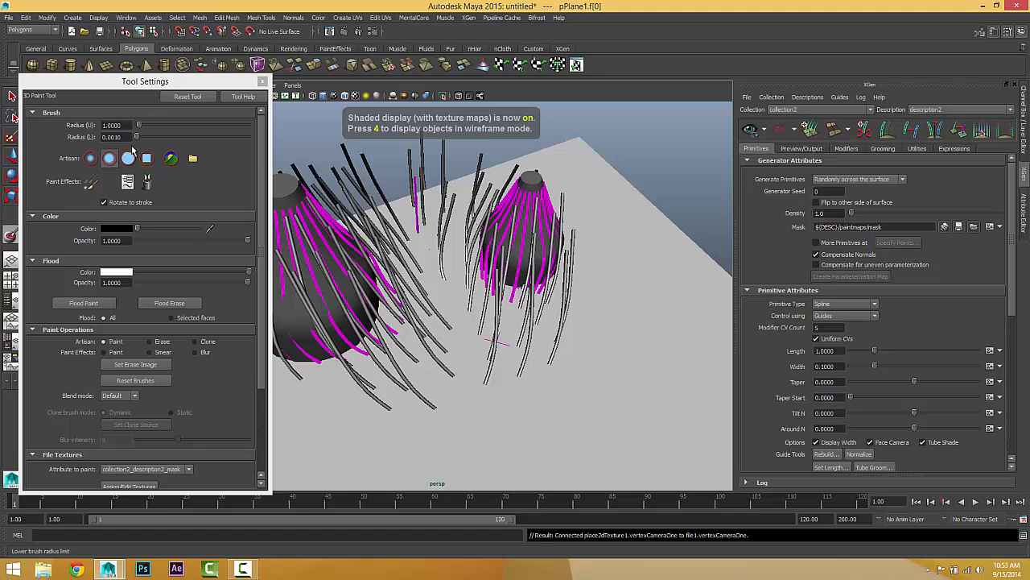
click(262, 81)
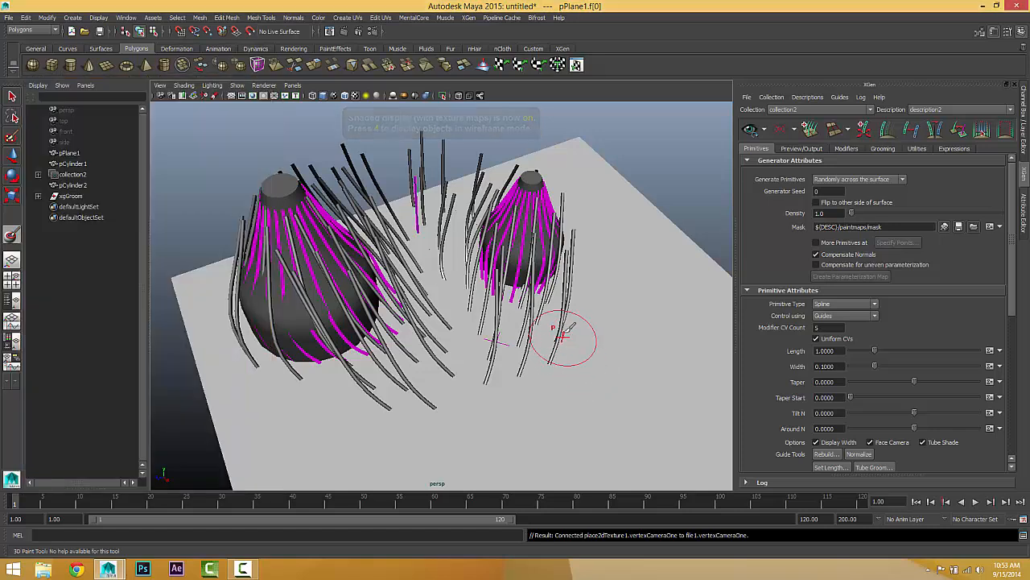
Step: Paint black over the plane between and in front of the two cylinders and save the mask map
mouse_move(563, 336)
mouse_down()
mouse_move(557, 324)
mouse_move(462, 296)
mouse_move(432, 182)
mouse_up()
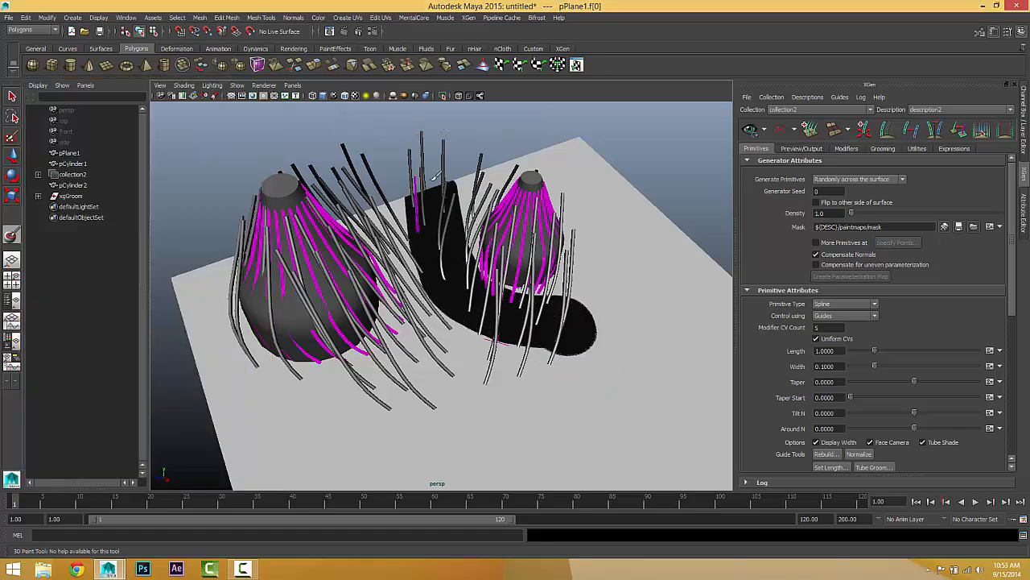
mouse_move(425, 271)
mouse_down()
mouse_move(415, 346)
mouse_move(372, 393)
mouse_move(403, 411)
mouse_move(457, 346)
mouse_up()
drag(552, 362, 545, 368)
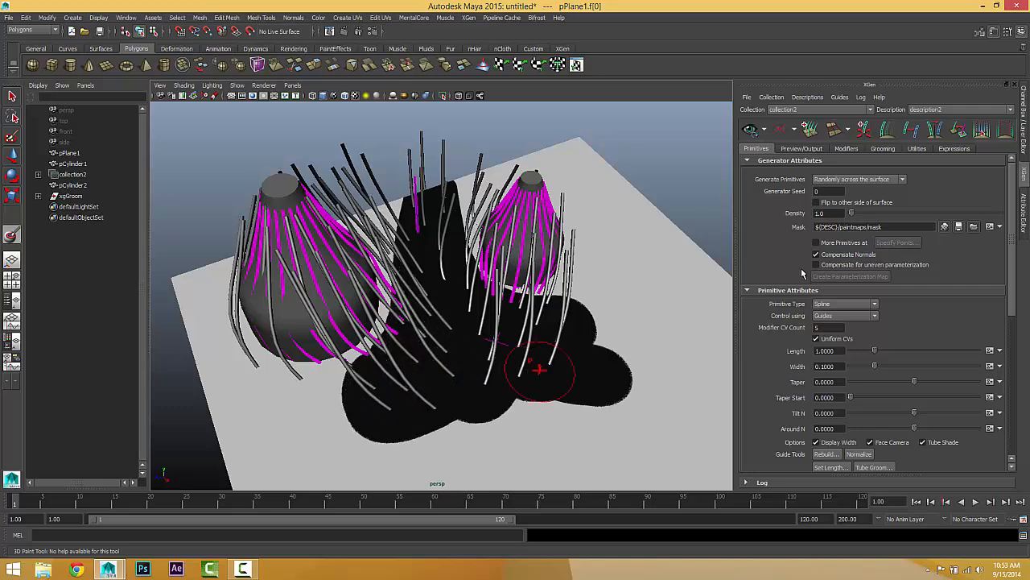
click(959, 227)
Step: Extend the black mask around both cylinders to remove the stray splines outside the tubes, and save the map
mouse_move(455, 333)
alt+mouse_down()
mouse_move(599, 336)
mouse_move(580, 383)
mouse_move(604, 299)
mouse_move(646, 329)
mouse_move(516, 371)
mouse_move(432, 231)
mouse_move(407, 215)
mouse_move(433, 323)
mouse_move(411, 427)
mouse_move(471, 399)
mouse_move(480, 330)
alt+mouse_up()
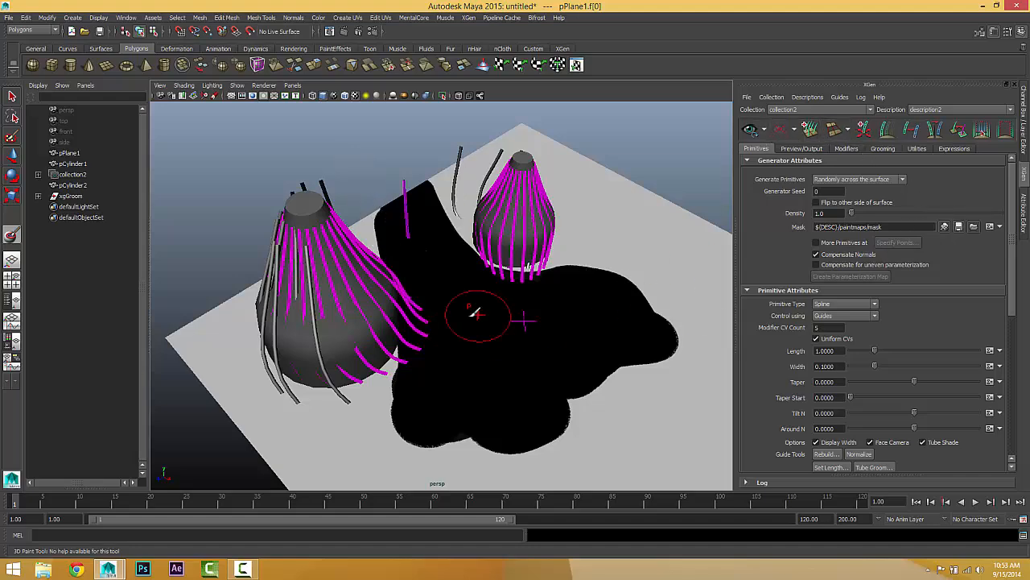
mouse_move(479, 311)
alt+mouse_down()
mouse_move(559, 346)
mouse_move(453, 340)
alt+mouse_up()
mouse_move(405, 303)
mouse_down()
mouse_move(355, 286)
mouse_move(330, 328)
mouse_up()
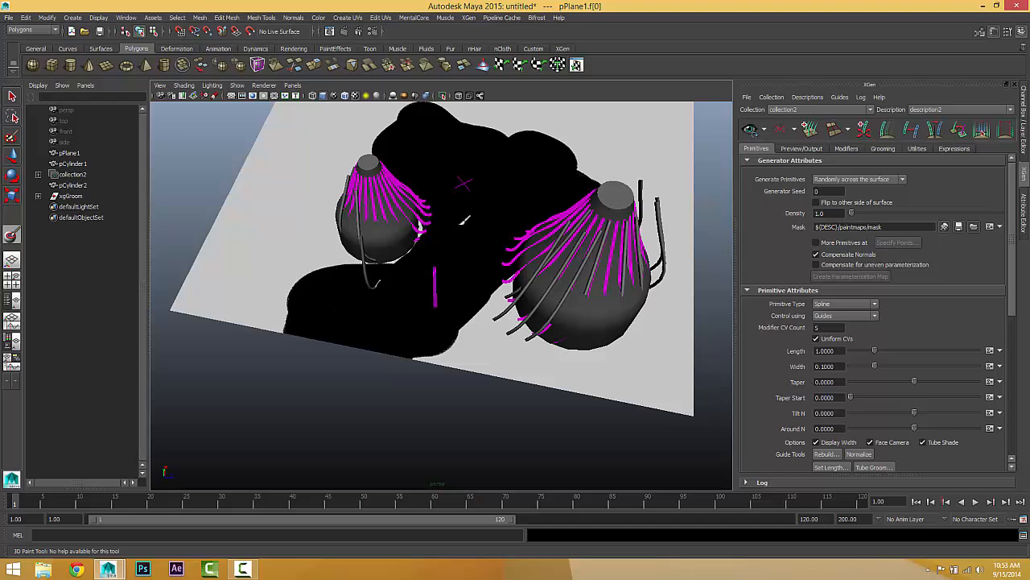
mouse_move(469, 267)
alt+mouse_down()
mouse_move(499, 331)
mouse_move(535, 359)
mouse_move(522, 325)
alt+mouse_up()
alt+drag(499, 218, 459, 273)
mouse_move(565, 372)
mouse_down()
mouse_move(597, 297)
mouse_move(534, 356)
mouse_move(430, 409)
mouse_up()
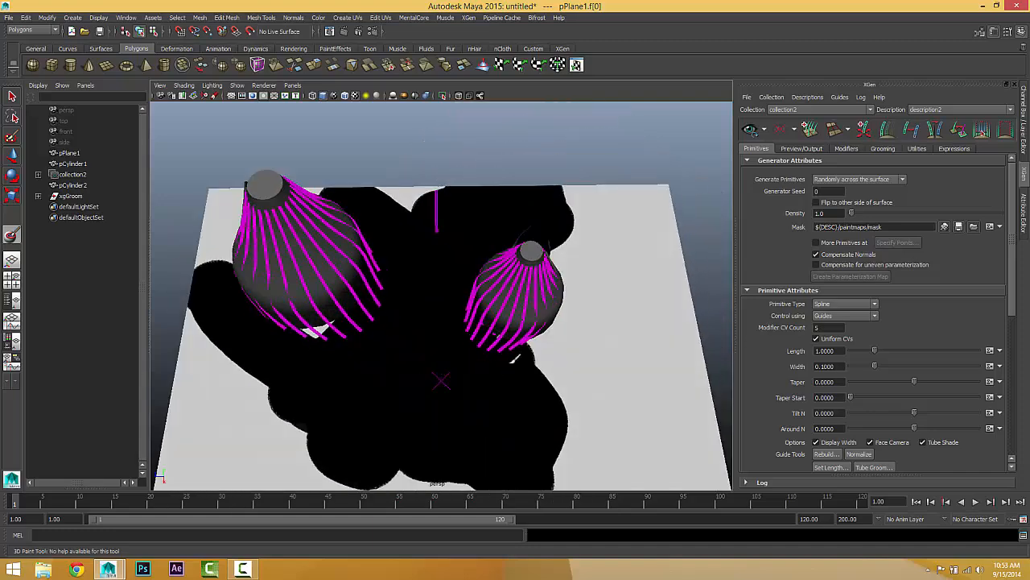
alt+drag(616, 342, 515, 344)
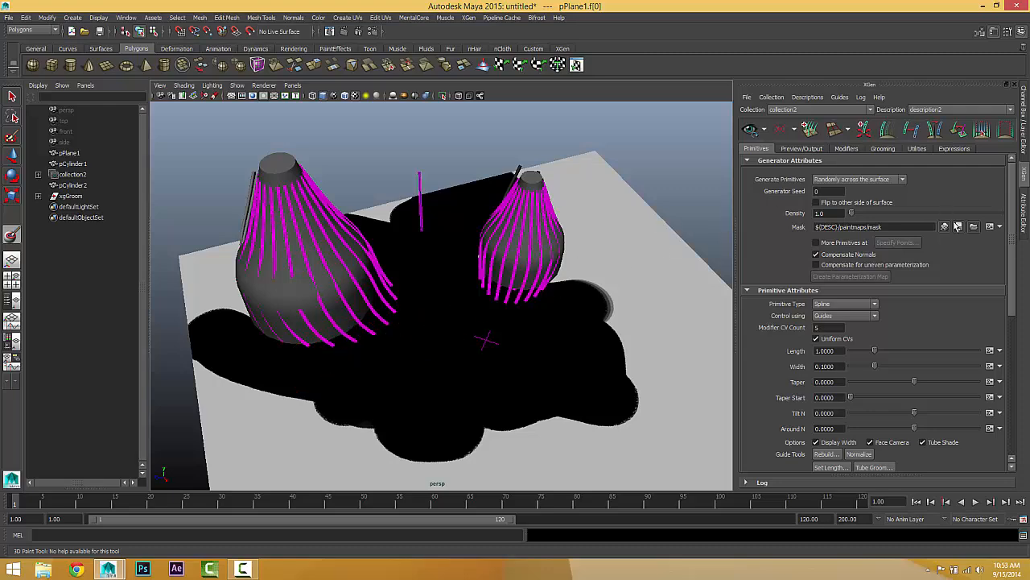
alt+drag(700, 305, 616, 333)
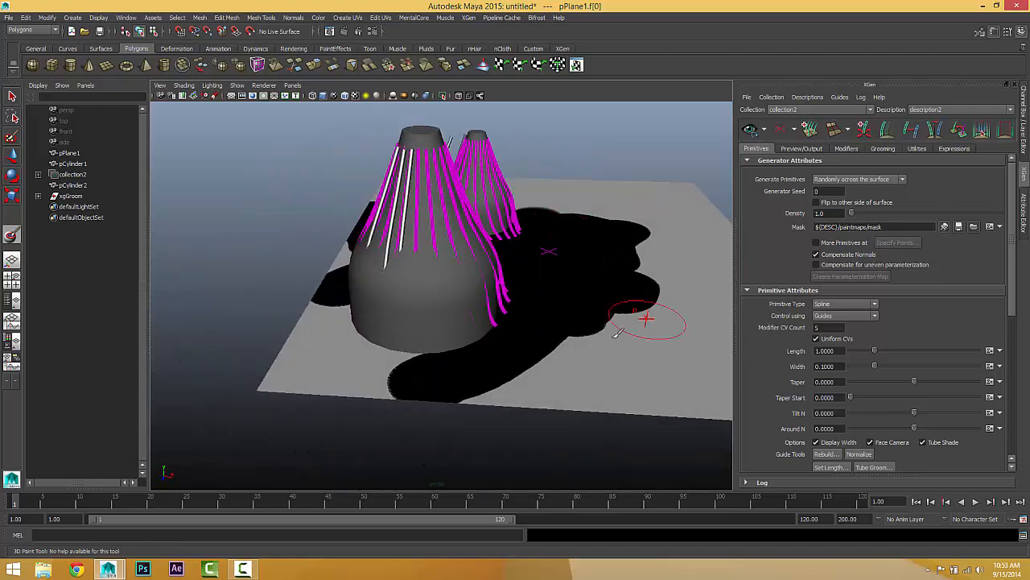
Step: Leave the paint tool and hide the larger cylinder, pCylinder1
click(16, 157)
alt+drag(473, 266, 451, 314)
click(13, 96)
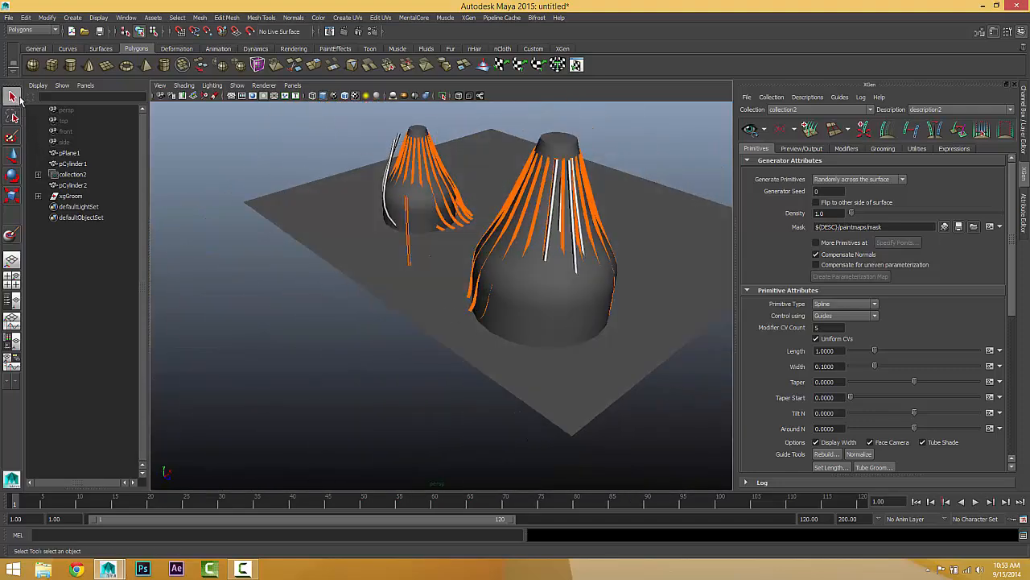
click(525, 293)
click(416, 211)
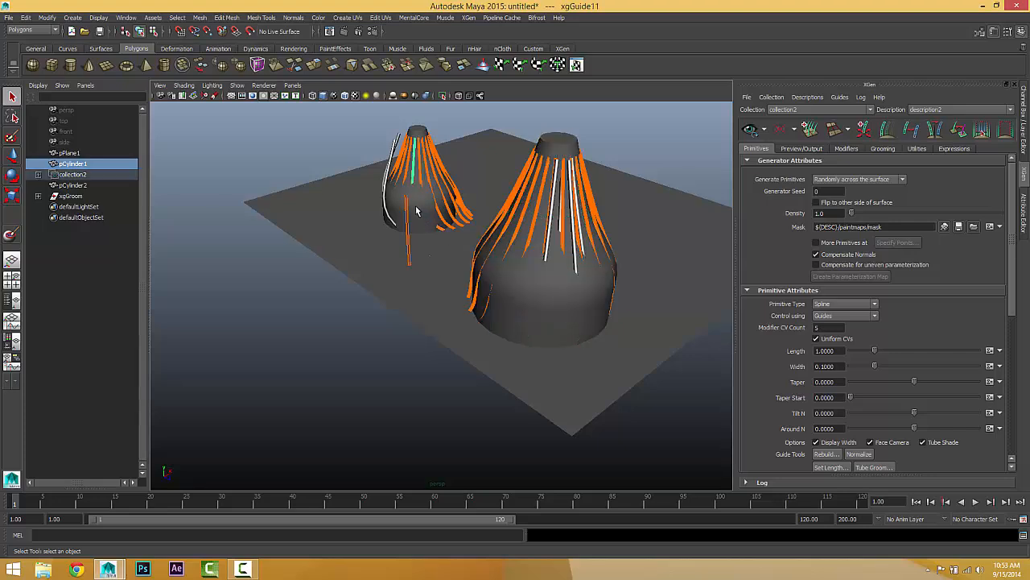
click(539, 288)
key(ctrl+h)
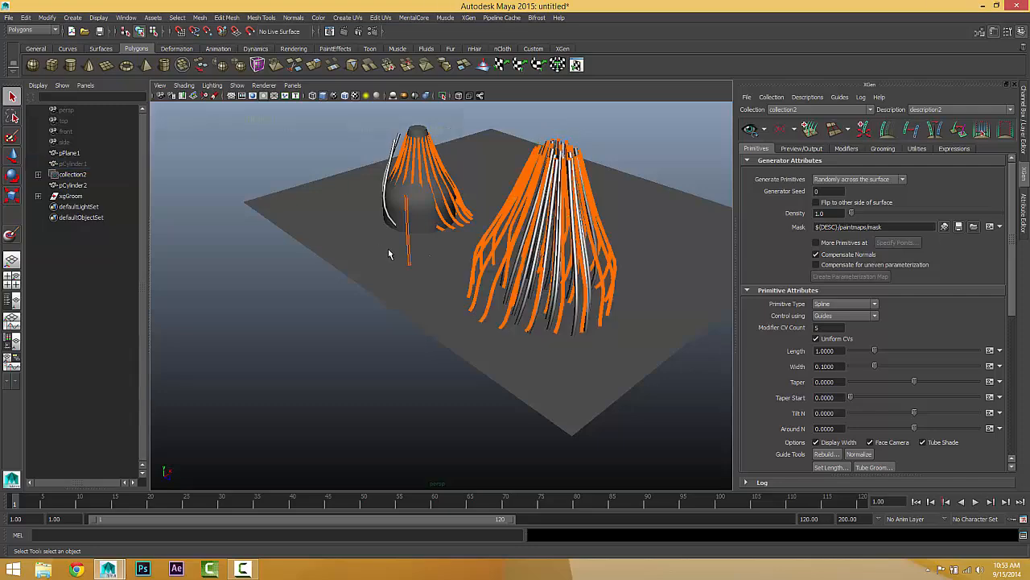
Step: Hide the smaller cylinder, pCylinder2, so only its guides and splines remain on the plane
click(394, 212)
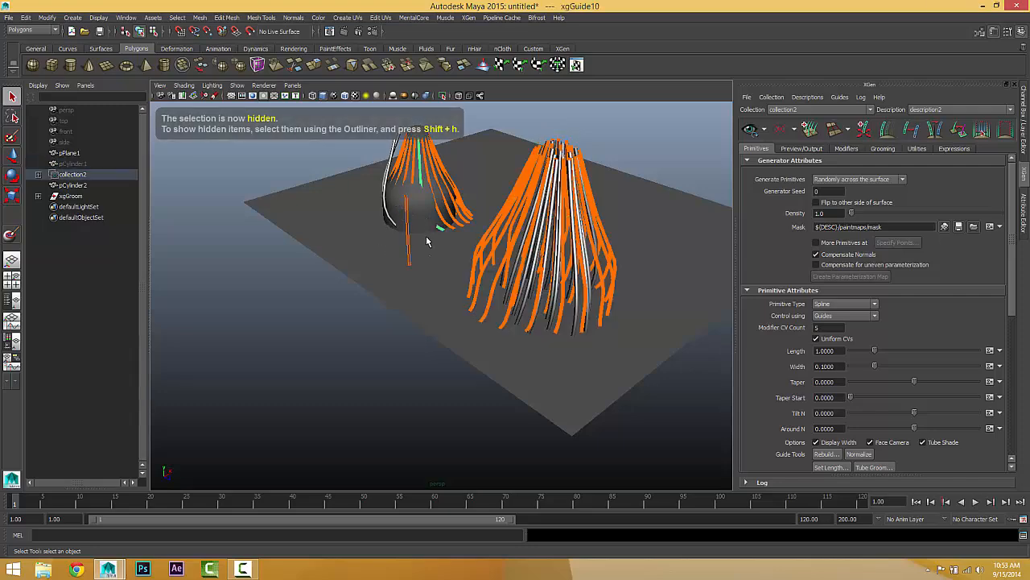
alt+drag(417, 219, 173, 235)
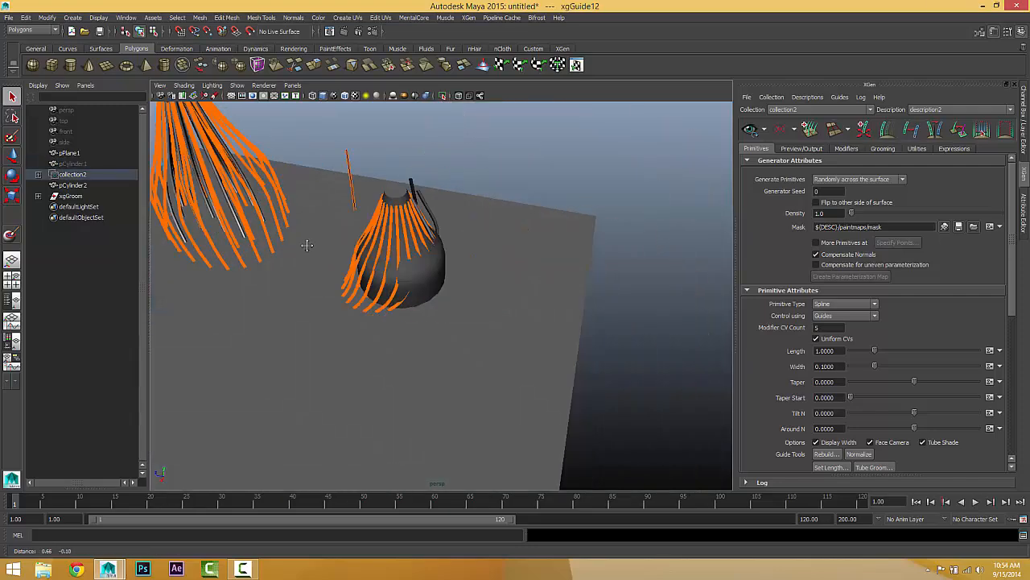
alt+right_drag(306, 244, 406, 259)
click(405, 255)
click(381, 252)
click(420, 266)
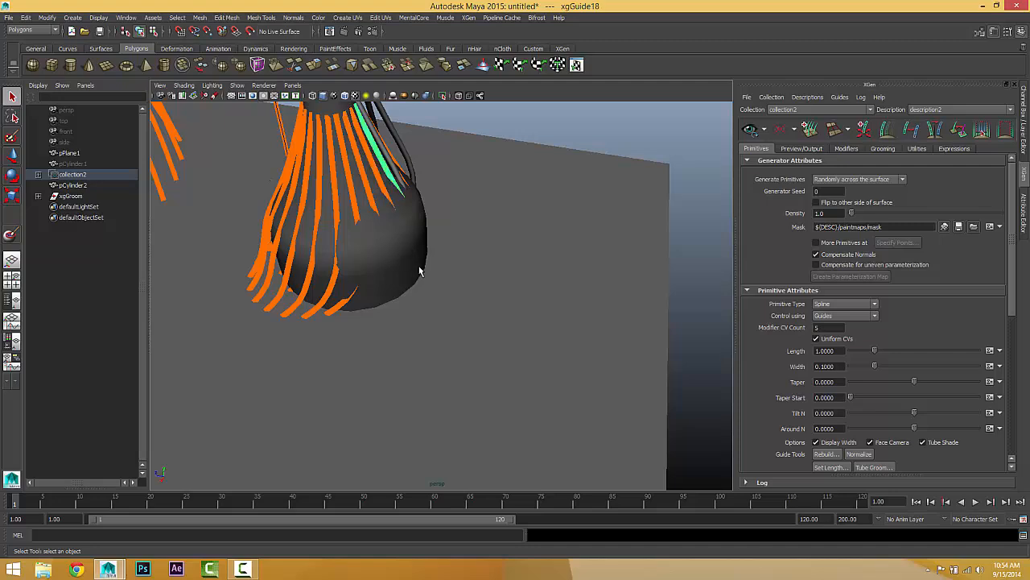
click(486, 396)
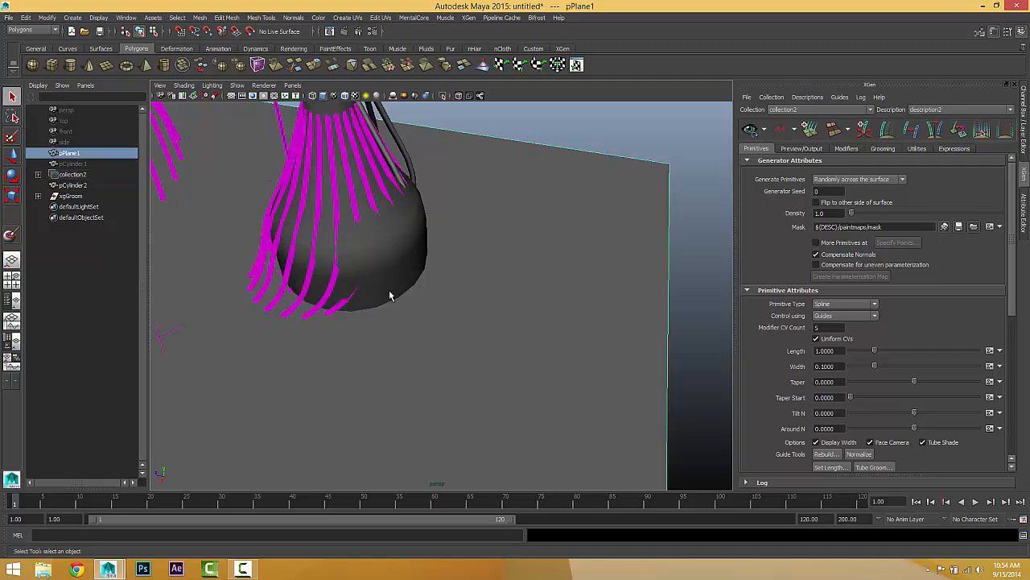
alt+drag(389, 292, 352, 300)
click(73, 186)
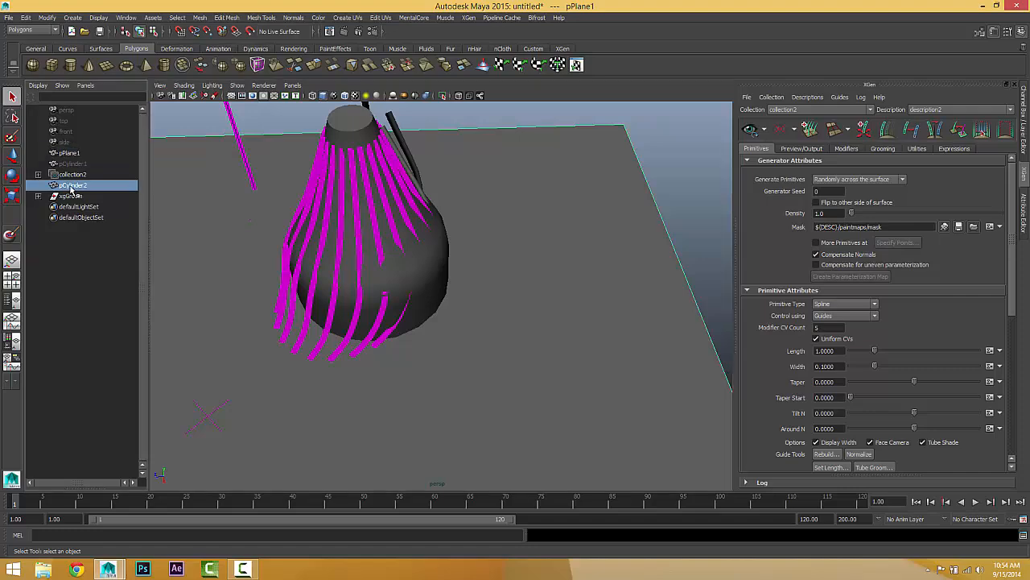
key(ctrl+h)
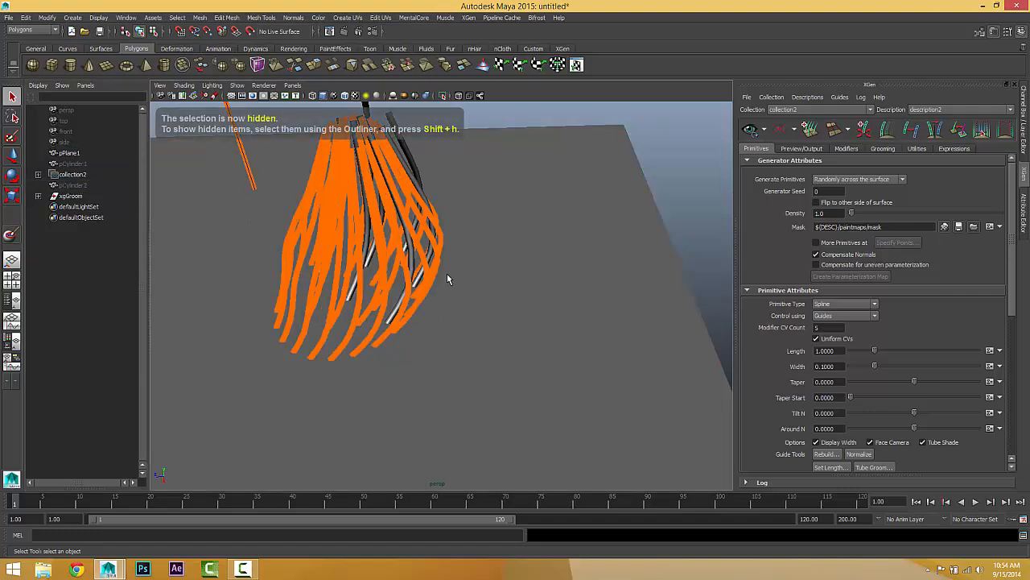
Step: Set the generator Density to 10.0 and update the spline preview in both tufts
alt+right_drag(447, 273, 429, 415)
alt+middle_drag(430, 416, 435, 423)
scroll(434, 422, down, 2)
alt+drag(435, 422, 501, 363)
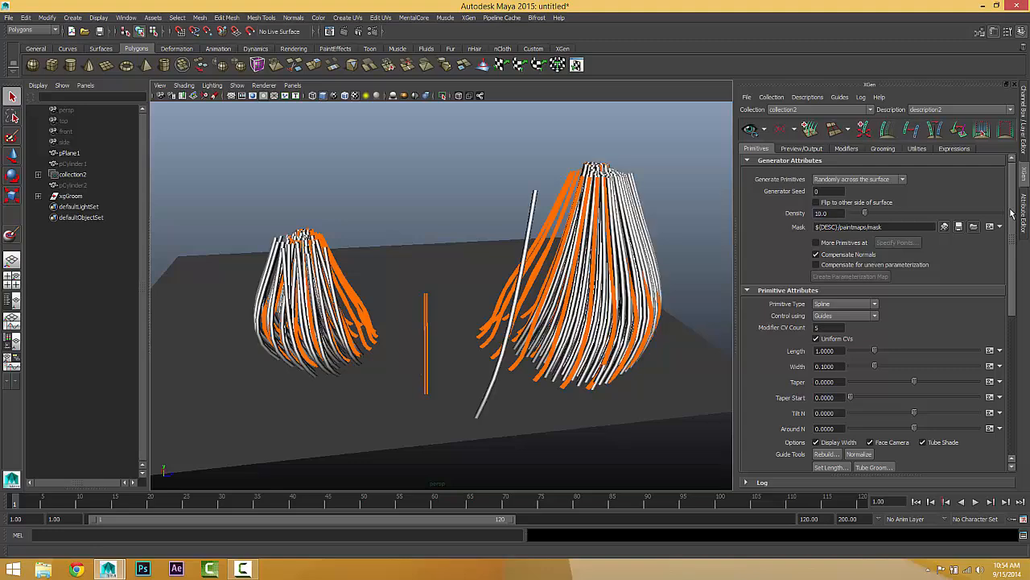
Step: Paint the mask black at the root of the stray spline near the plane's edge, save it and leave painting
mouse_move(538, 311)
alt+mouse_down()
mouse_move(493, 348)
mouse_move(548, 326)
alt+mouse_up()
click(942, 226)
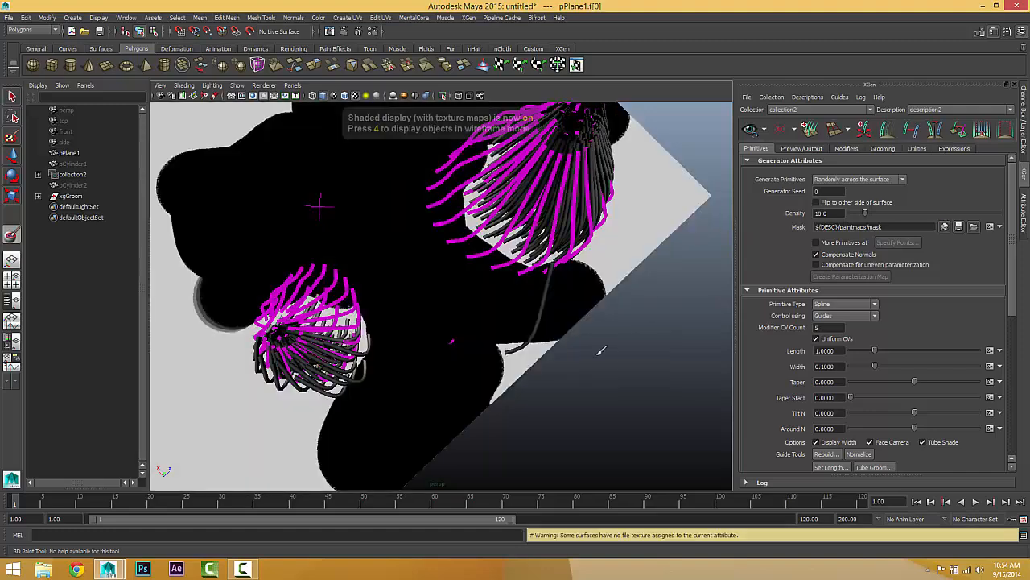
click(961, 228)
alt+drag(509, 313, 481, 256)
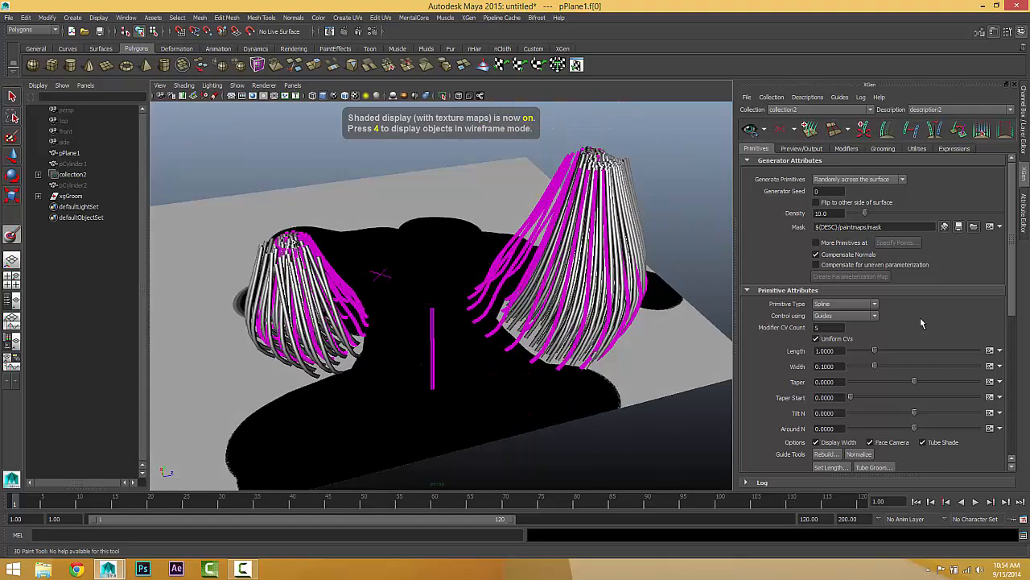
key(q)
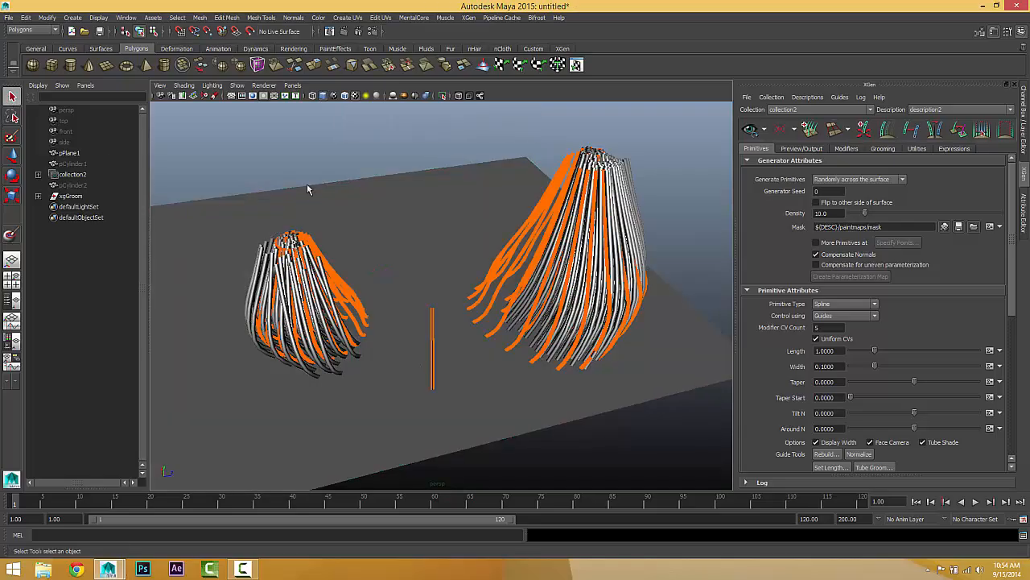
Step: Select all guides of the larger tuft and switch to vertex editing with the Move tool
alt+drag(467, 284, 615, 300)
alt+right_drag(614, 298, 400, 279)
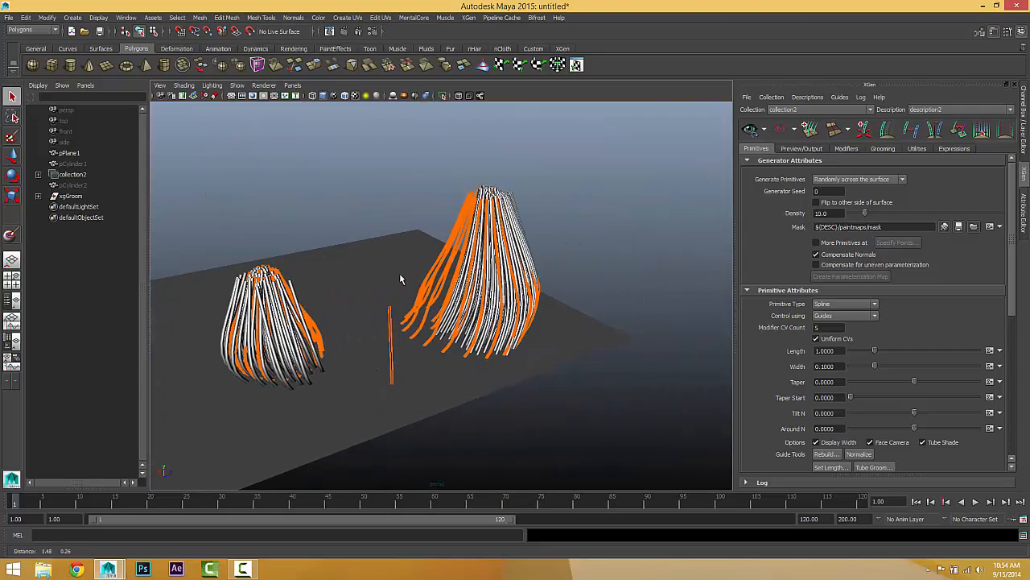
click(458, 240)
right_drag(456, 238, 420, 212)
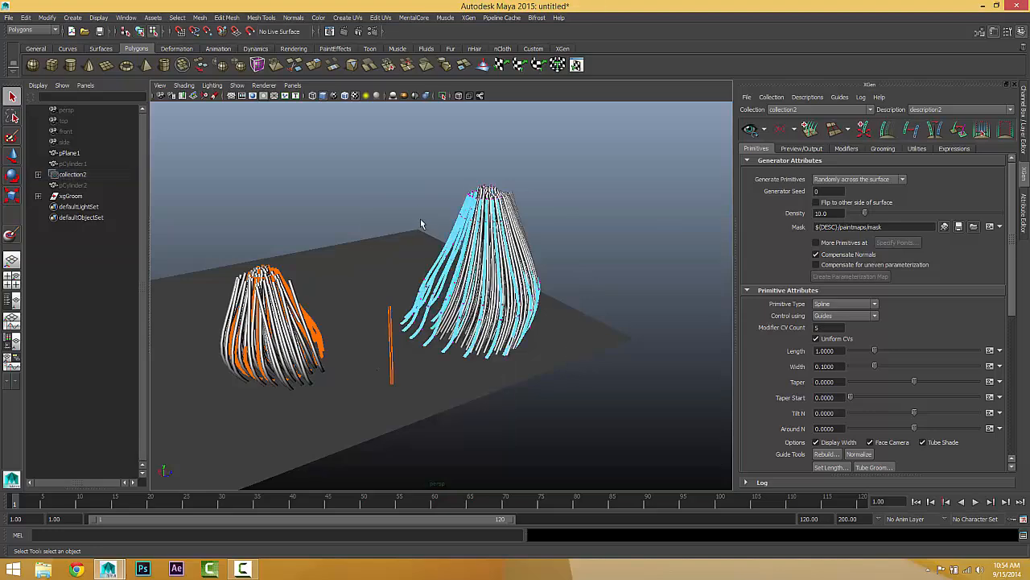
alt+drag(461, 212, 463, 189)
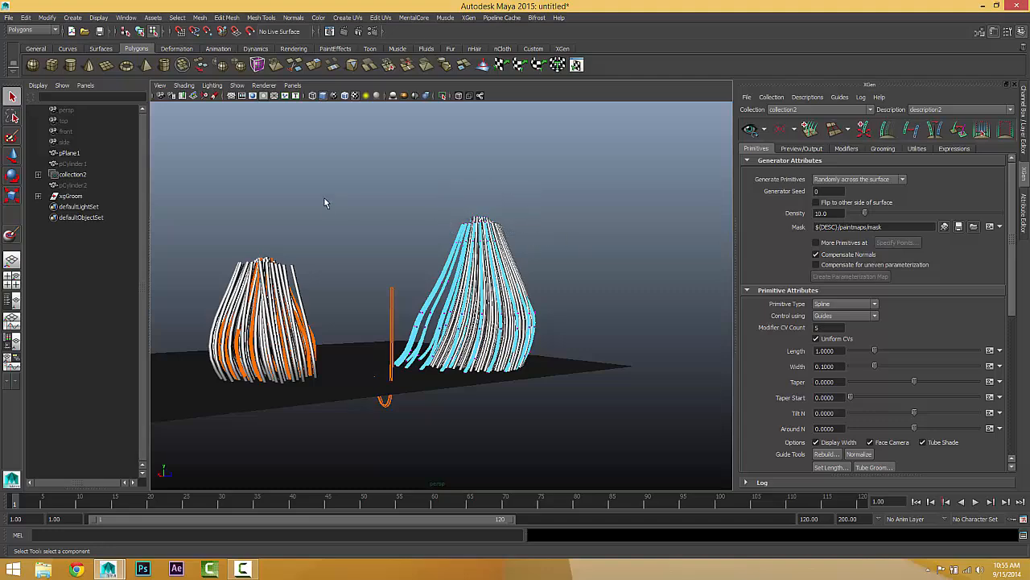
click(13, 155)
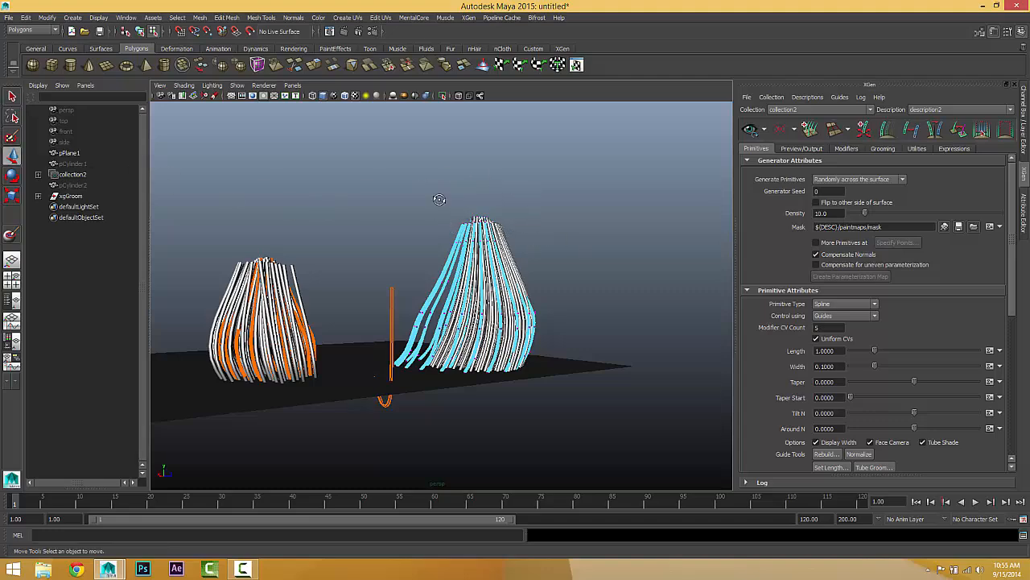
Step: Try to select the tip vertices of the larger tuft's guides, and return to object selection
alt+drag(438, 200, 413, 156)
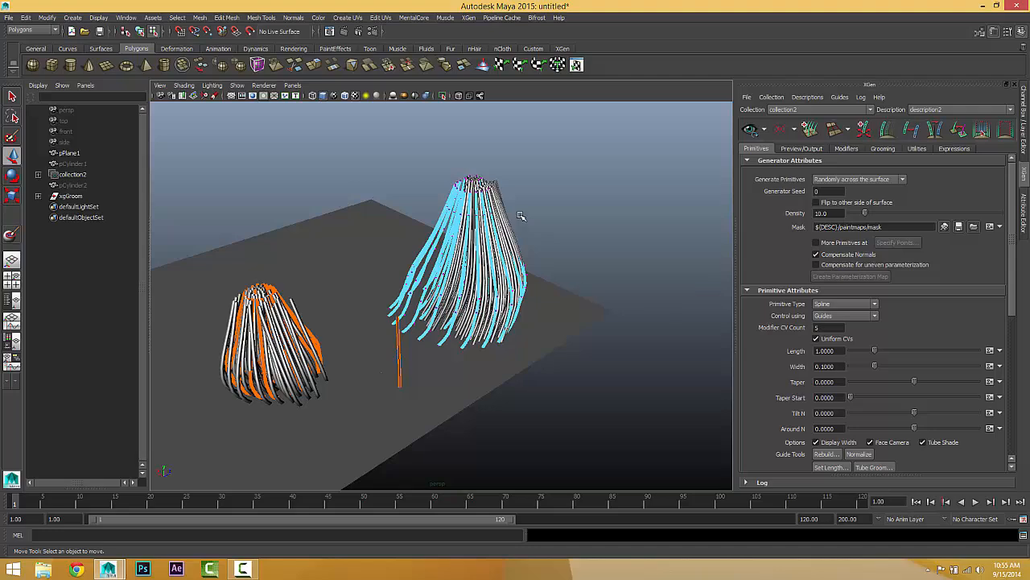
alt+drag(481, 224, 456, 254)
alt+middle_drag(456, 254, 439, 320)
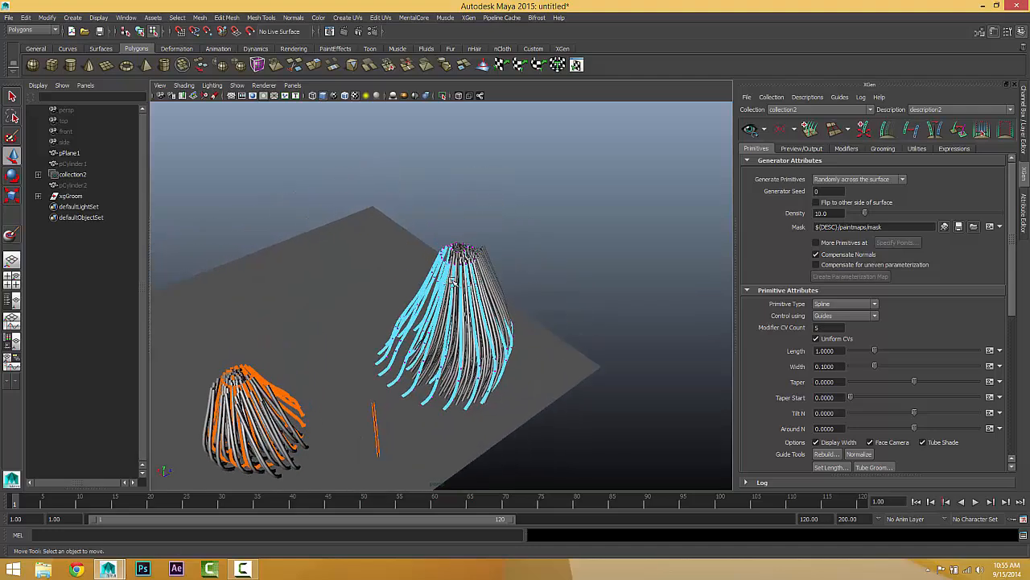
scroll(439, 319, up, 4)
alt+drag(441, 306, 451, 259)
right_drag(453, 255, 410, 238)
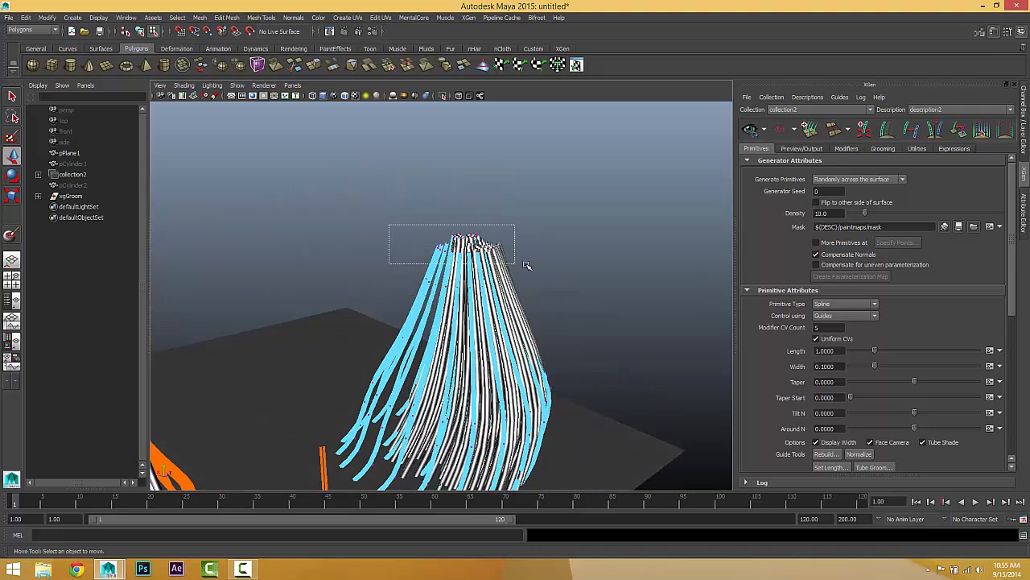
drag(398, 211, 382, 266)
alt+drag(485, 335, 373, 295)
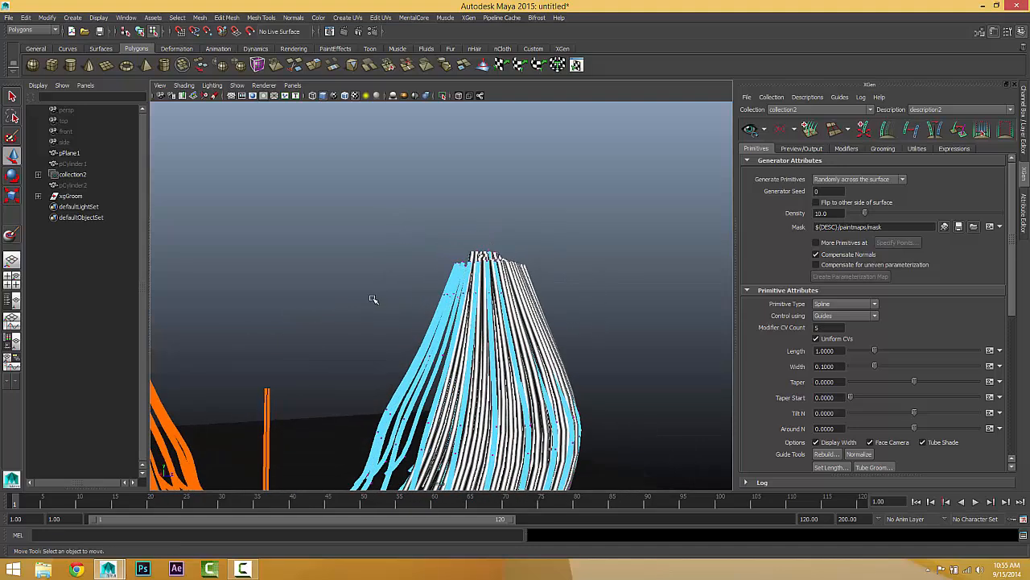
mouse_move(449, 328)
alt+mouse_down()
mouse_move(460, 341)
mouse_move(460, 312)
mouse_move(381, 324)
mouse_move(451, 346)
alt+mouse_up()
alt+drag(474, 272, 462, 250)
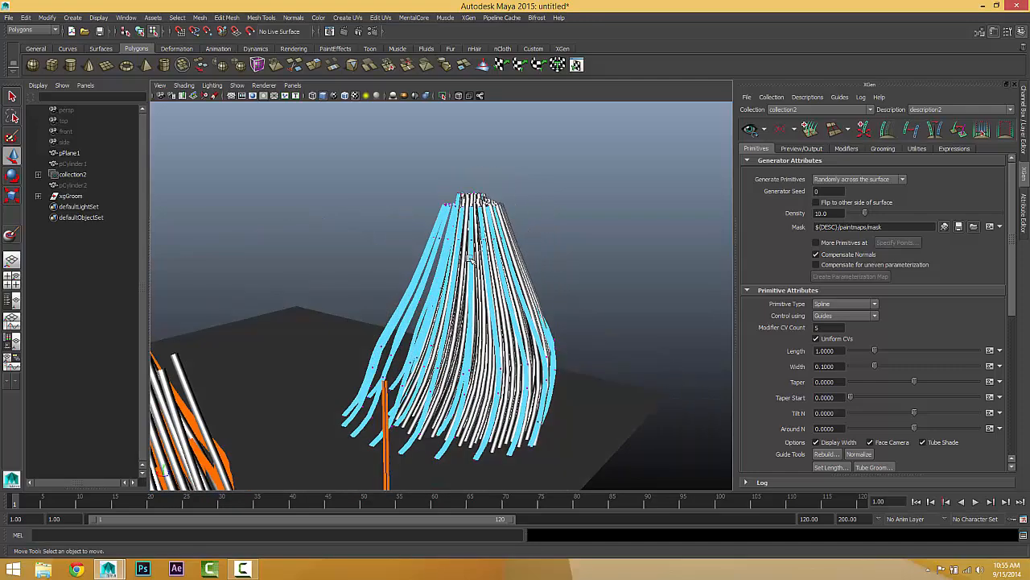
right_drag(462, 249, 511, 229)
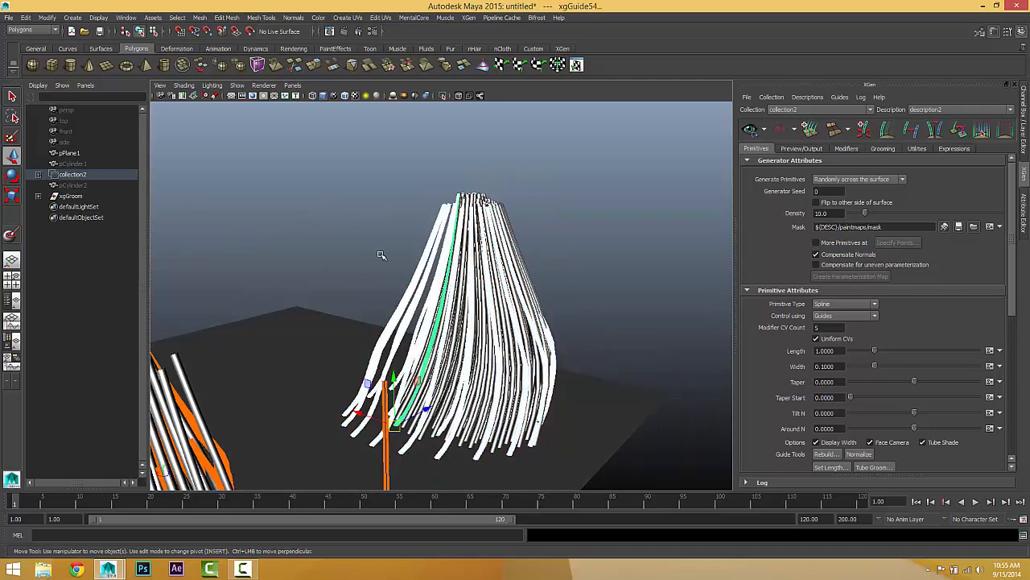
alt+drag(382, 255, 209, 256)
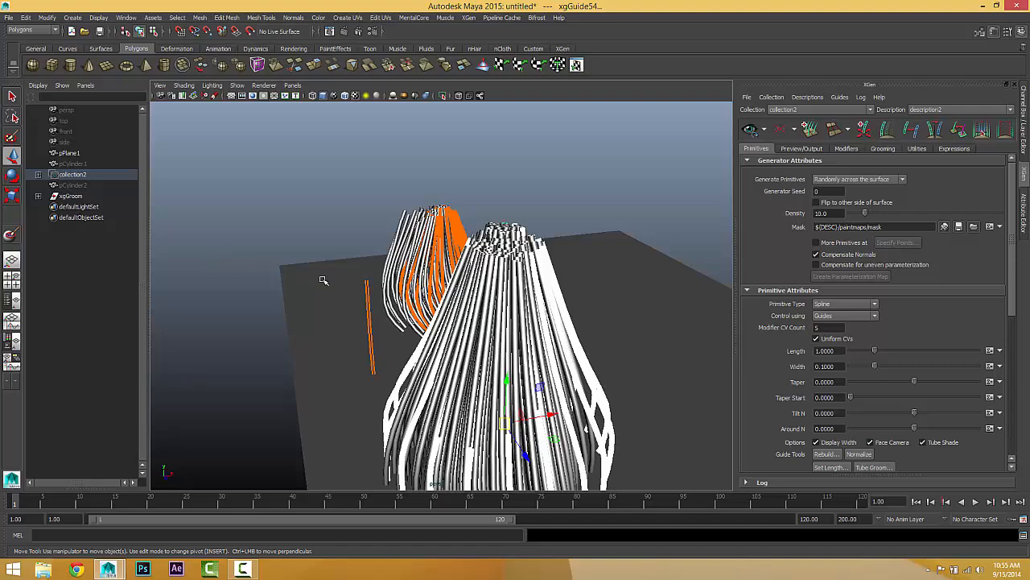
alt+drag(322, 280, 467, 265)
Step: Save the scene under the file name test as a Maya Binary file
click(9, 18)
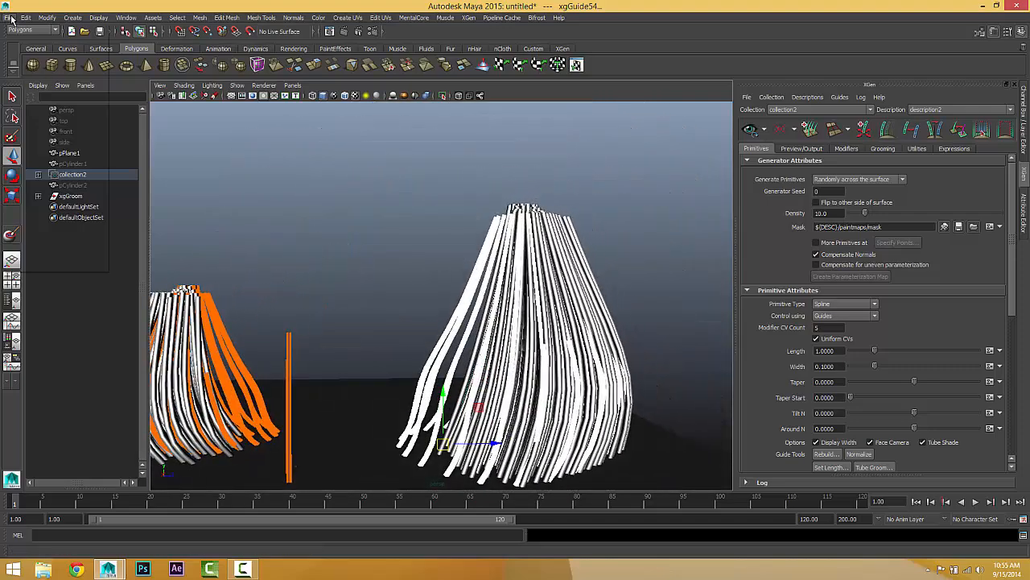
click(48, 60)
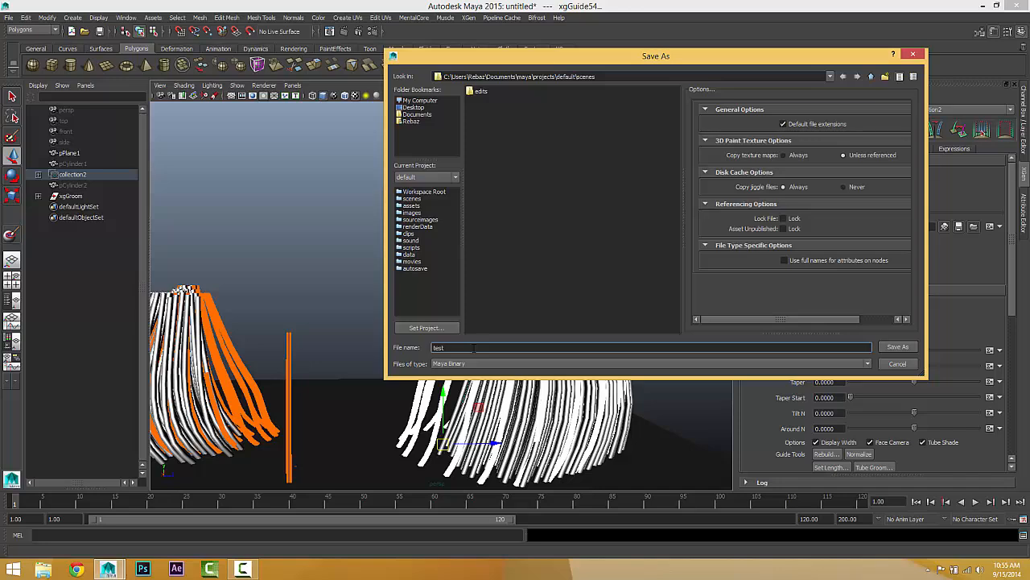
key(Return)
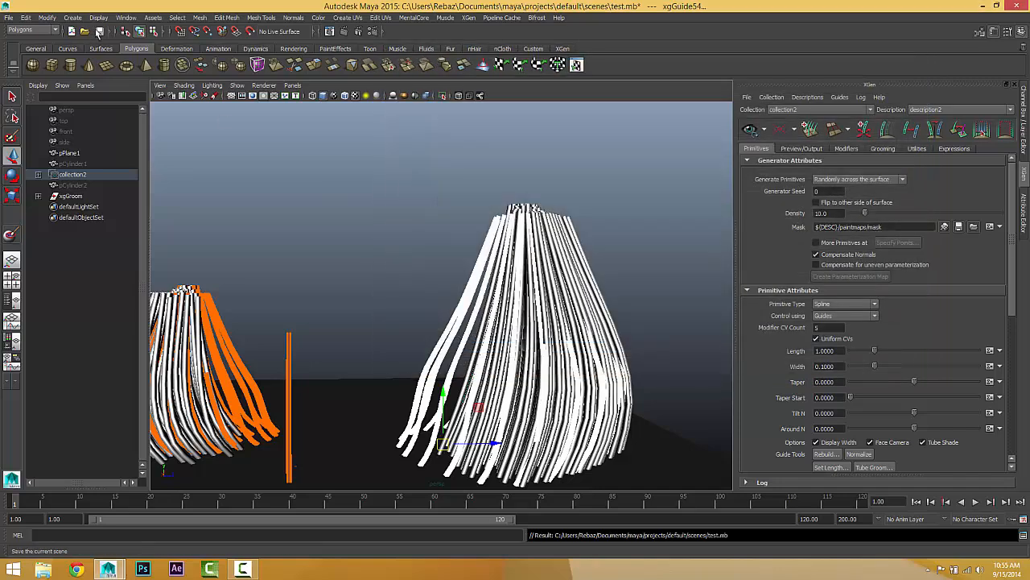
Step: Reopen the scene test.mb without saving the current changes
click(85, 32)
click(485, 100)
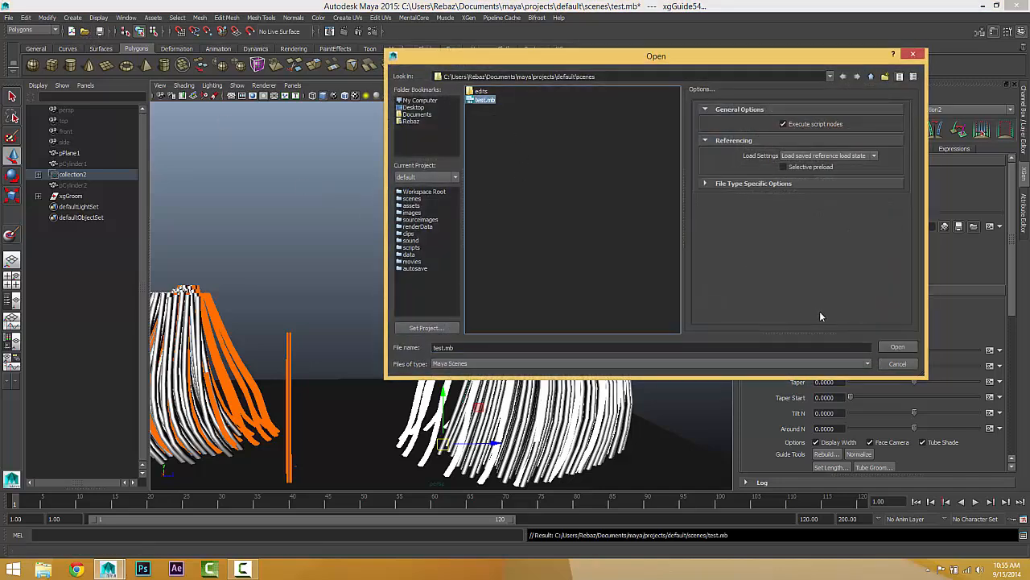
click(898, 348)
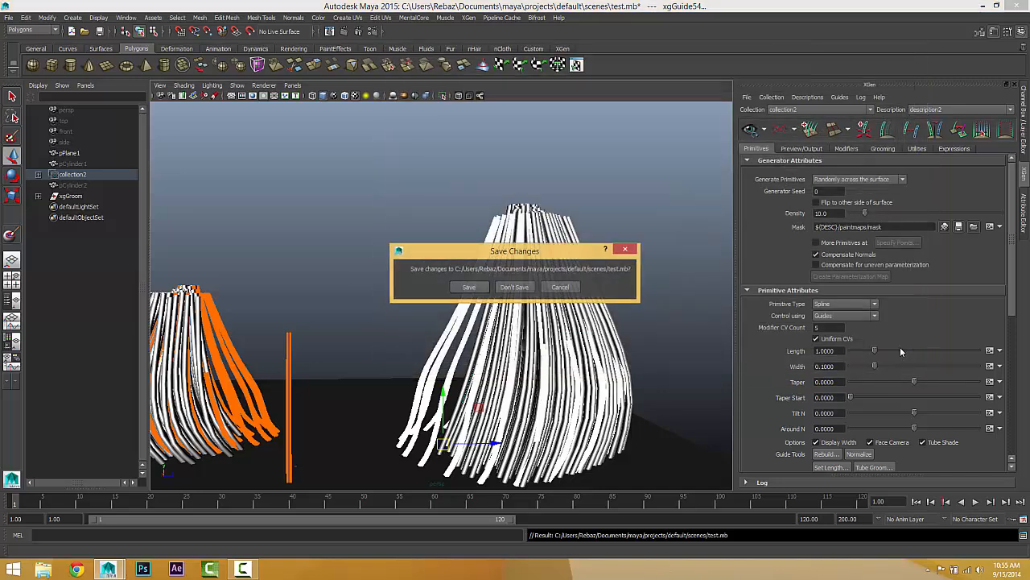
click(513, 287)
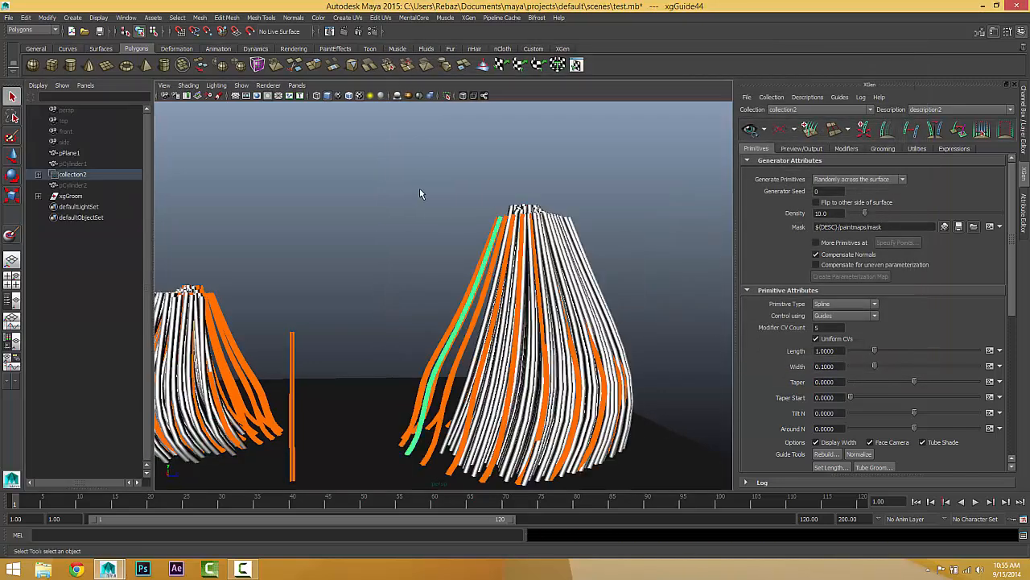
Step: Select the larger tuft's guides, switch to vertex editing and nudge the row of tip vertices with the Move tool
drag(420, 188, 618, 277)
right_drag(483, 242, 441, 217)
drag(623, 225, 584, 266)
click(12, 155)
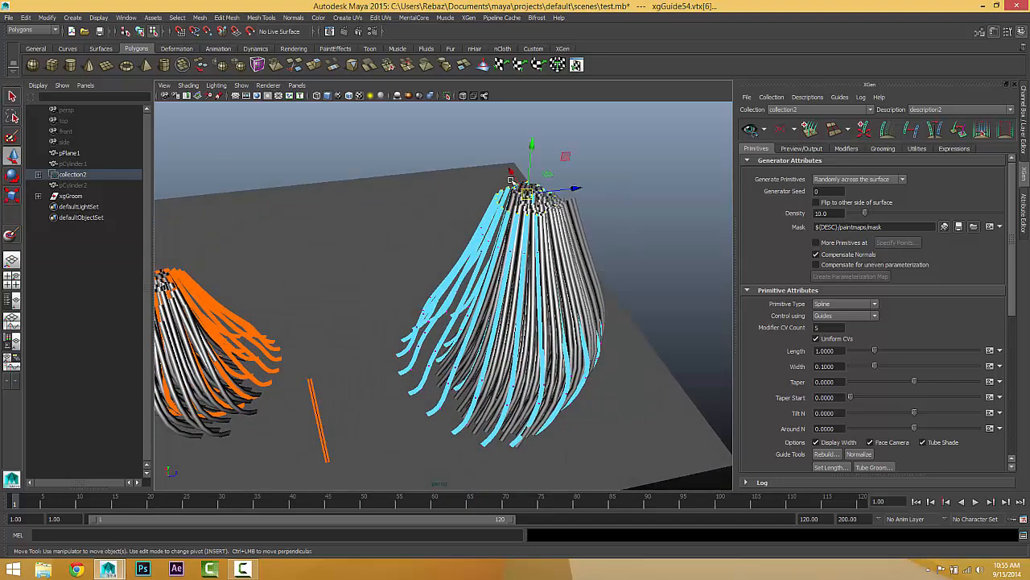
mouse_move(528, 194)
mouse_down()
mouse_move(548, 201)
mouse_move(528, 195)
mouse_up()
Step: Shift the two vertex rows below the tips of the larger tuft's guides sideways to bend its upper part
alt+drag(532, 261, 523, 219)
drag(537, 265, 594, 271)
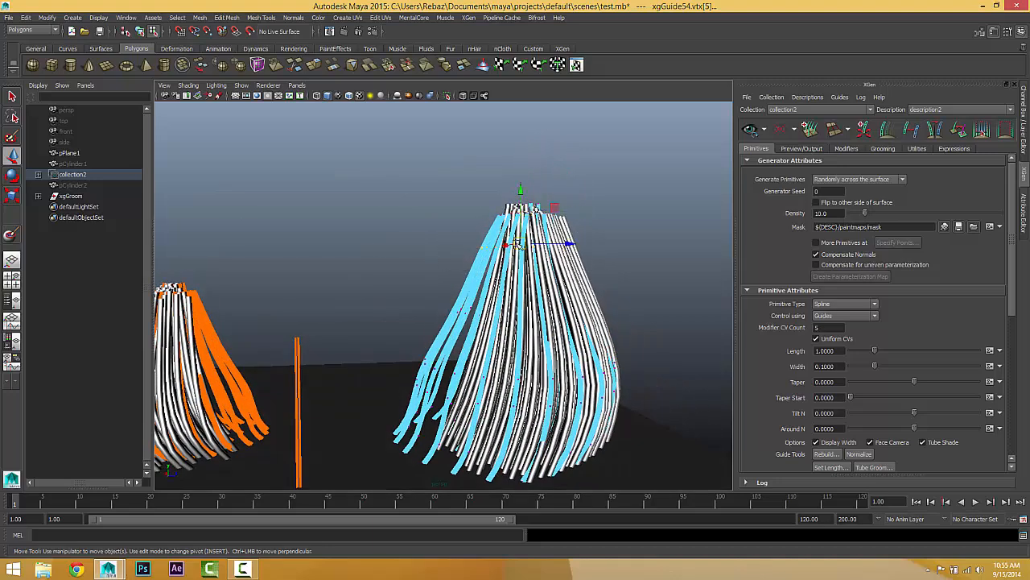
drag(518, 243, 538, 243)
drag(428, 295, 640, 334)
drag(545, 307, 541, 305)
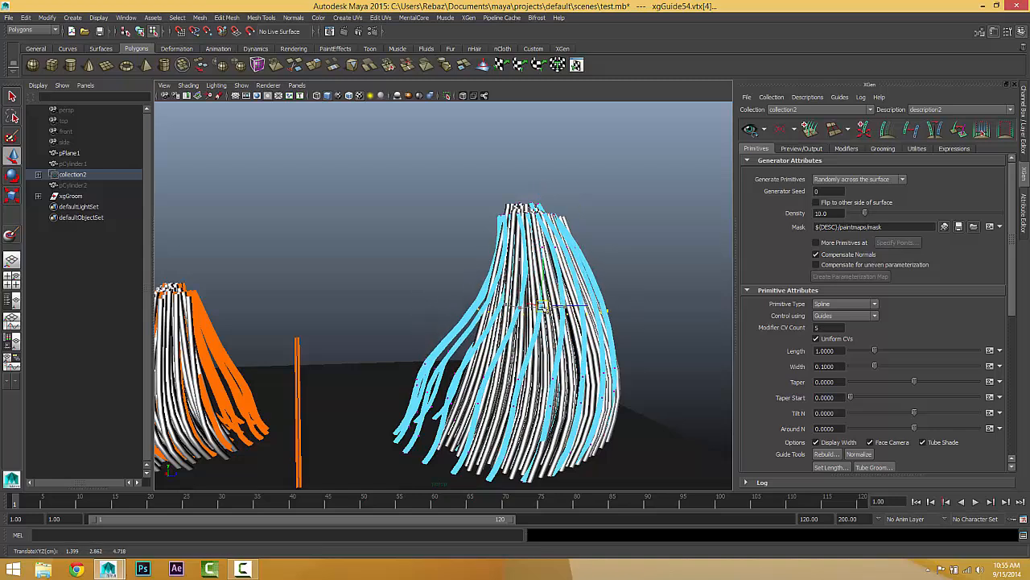
Step: Select the next lower row of guide vertices, vtx[3], and move it along one axis, leaving no vertex selected
drag(378, 330, 459, 367)
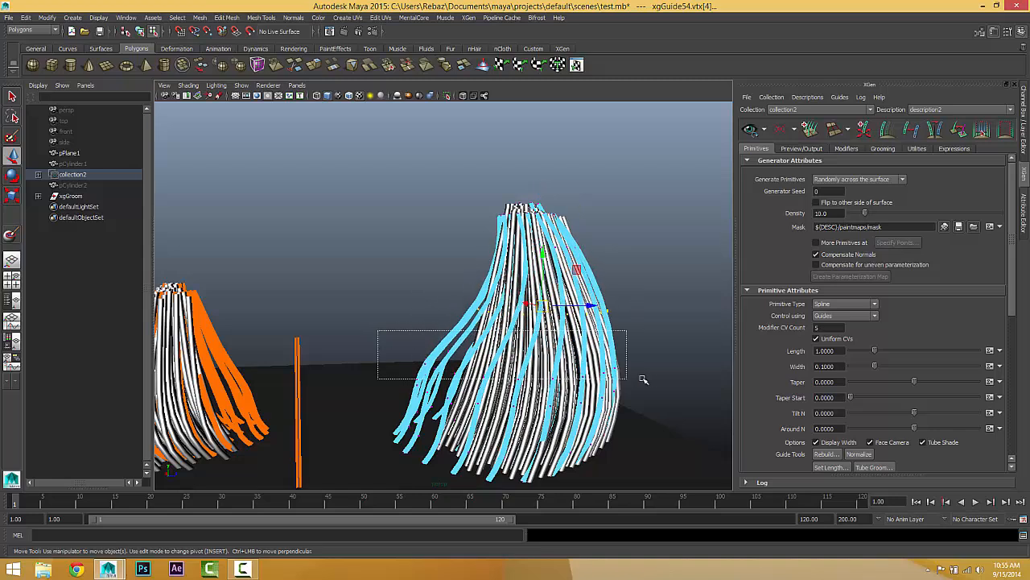
drag(644, 378, 454, 445)
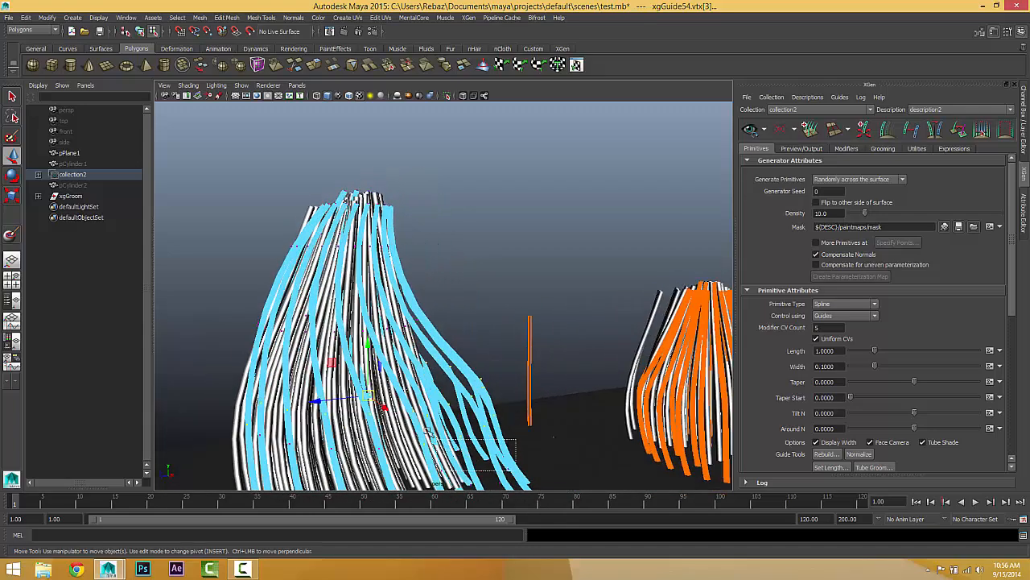
alt+drag(513, 435, 401, 396)
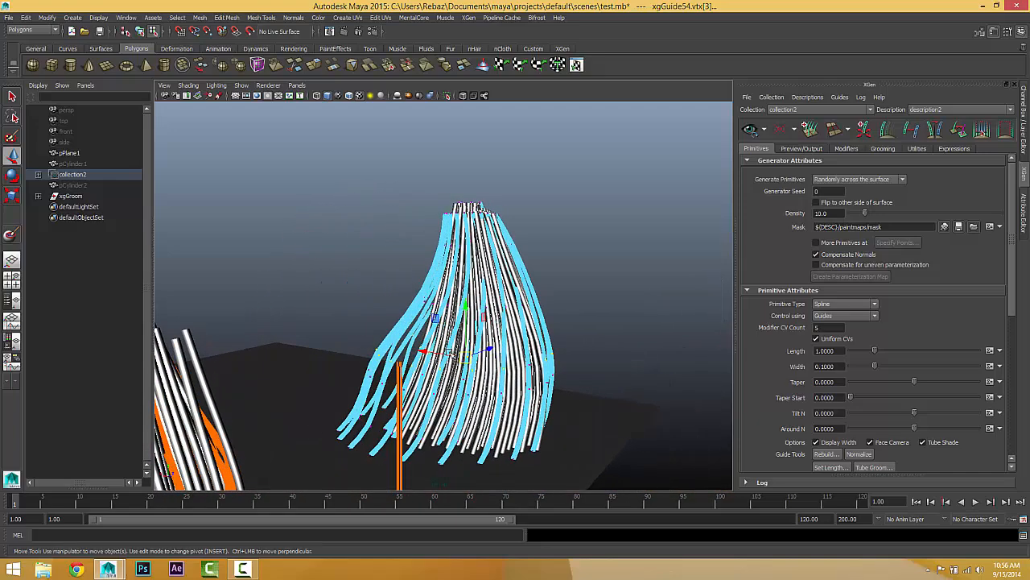
drag(442, 353, 441, 352)
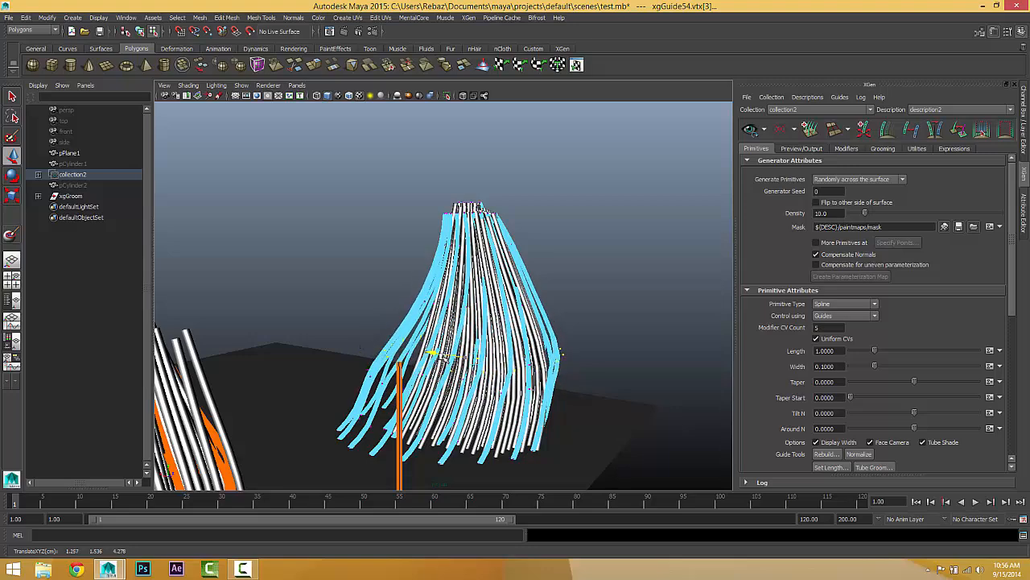
click(517, 364)
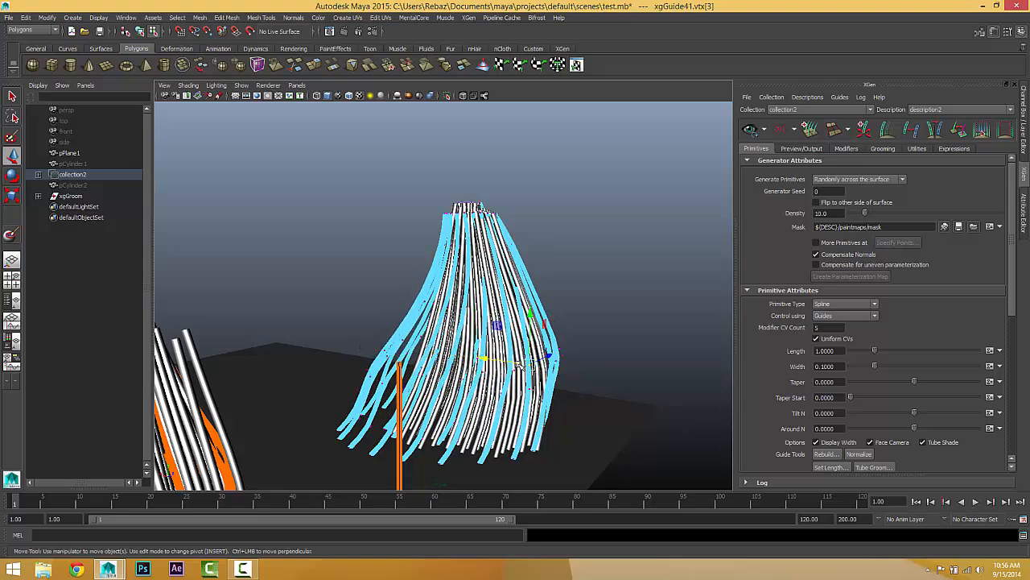
click(520, 364)
alt+drag(512, 346, 427, 287)
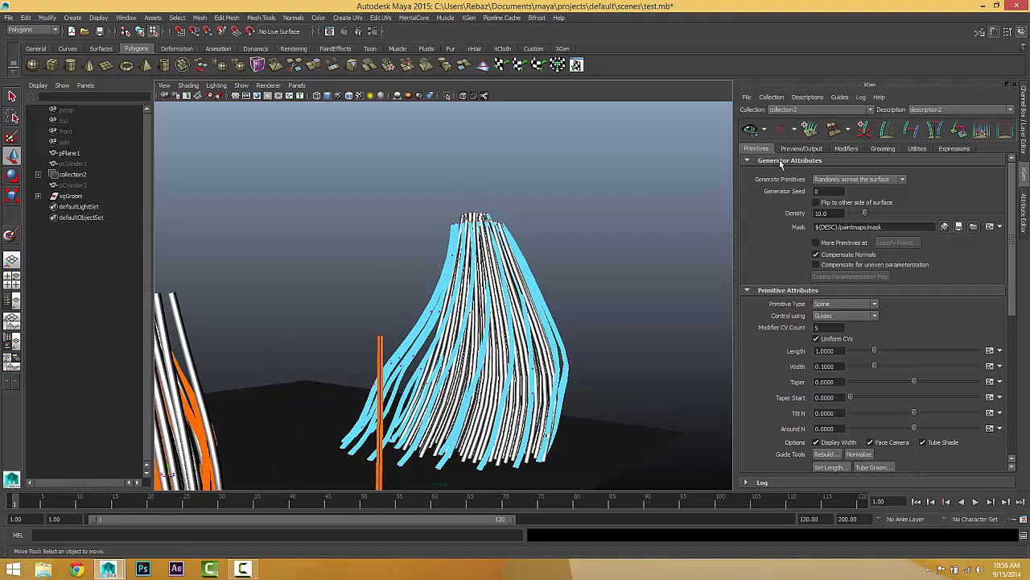
alt+drag(499, 281, 435, 288)
alt+drag(415, 281, 467, 313)
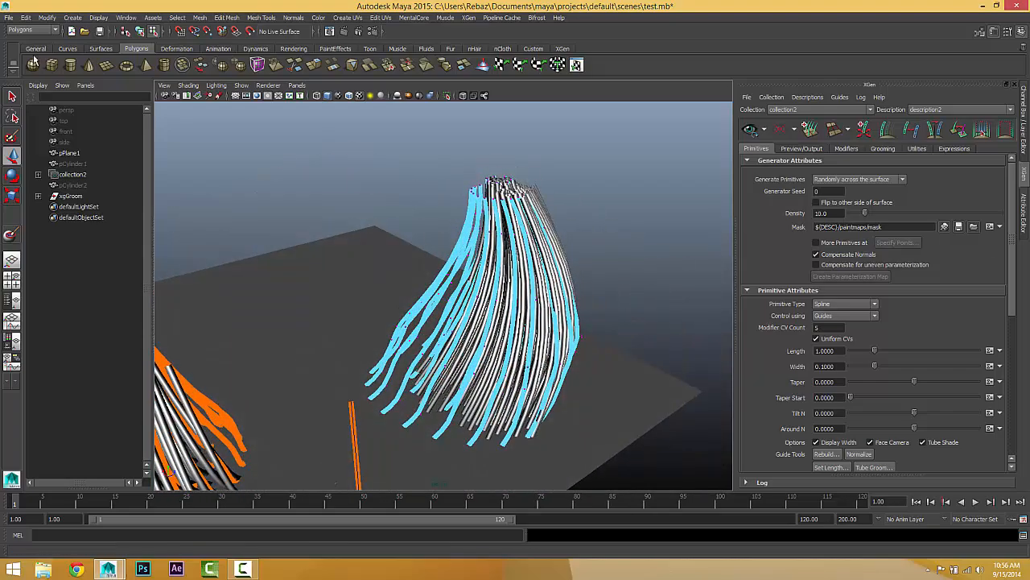
Step: Leave vertex editing on the larger tuft and select its guides as whole objects
drag(376, 254, 614, 346)
right_click(435, 308)
right_drag(435, 309, 454, 293)
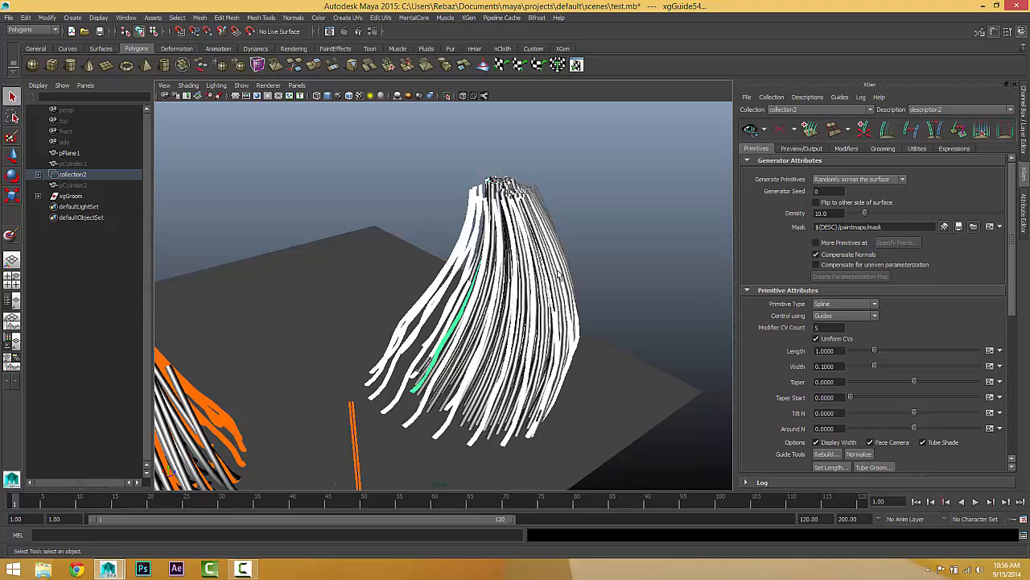
alt+drag(562, 338, 566, 305)
Step: Change the Primitive Type from Spline to Sphere in the primitive attributes
scroll(811, 346, down, 2)
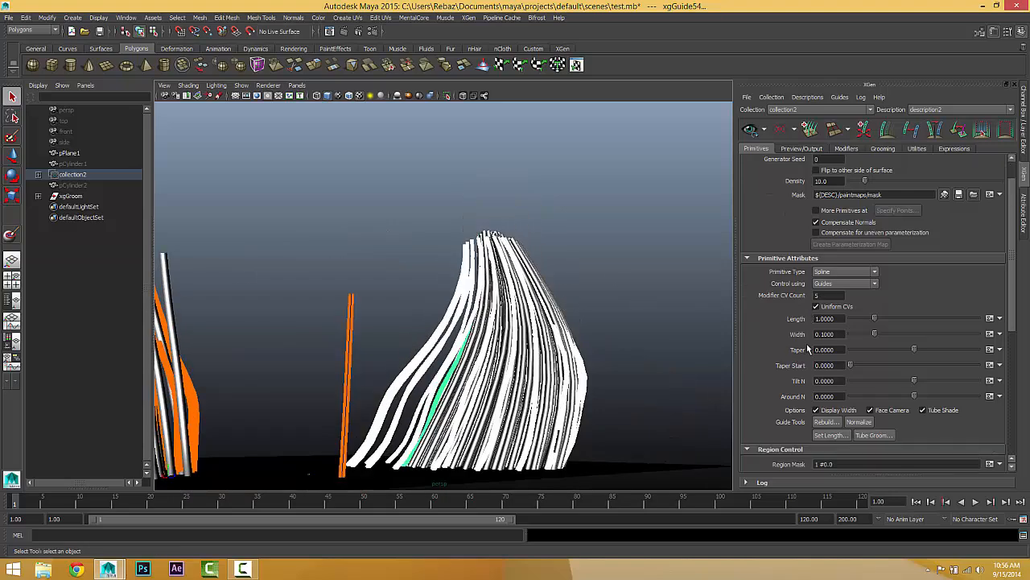
scroll(811, 346, down, 1)
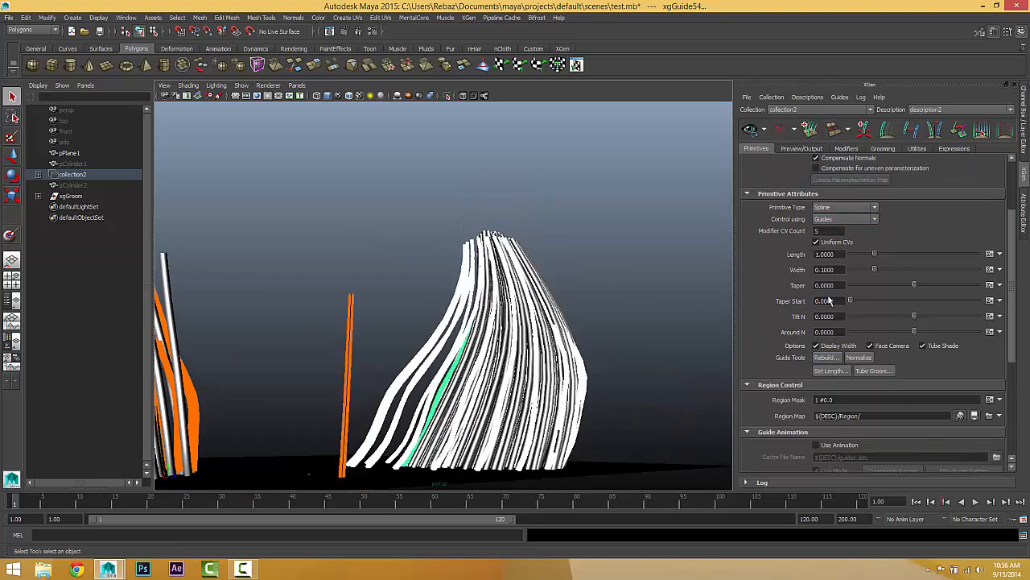
click(846, 209)
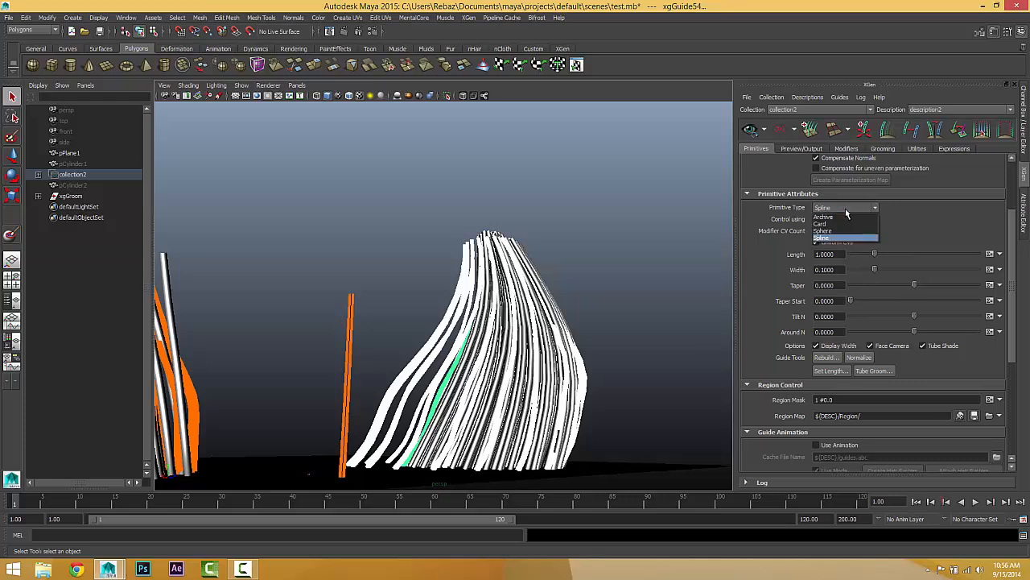
click(835, 207)
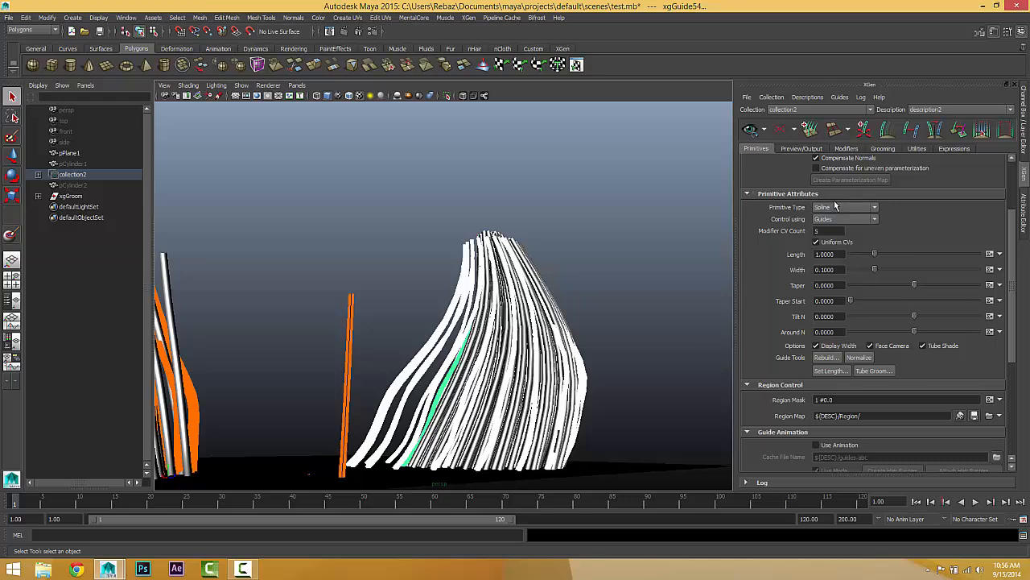
click(837, 208)
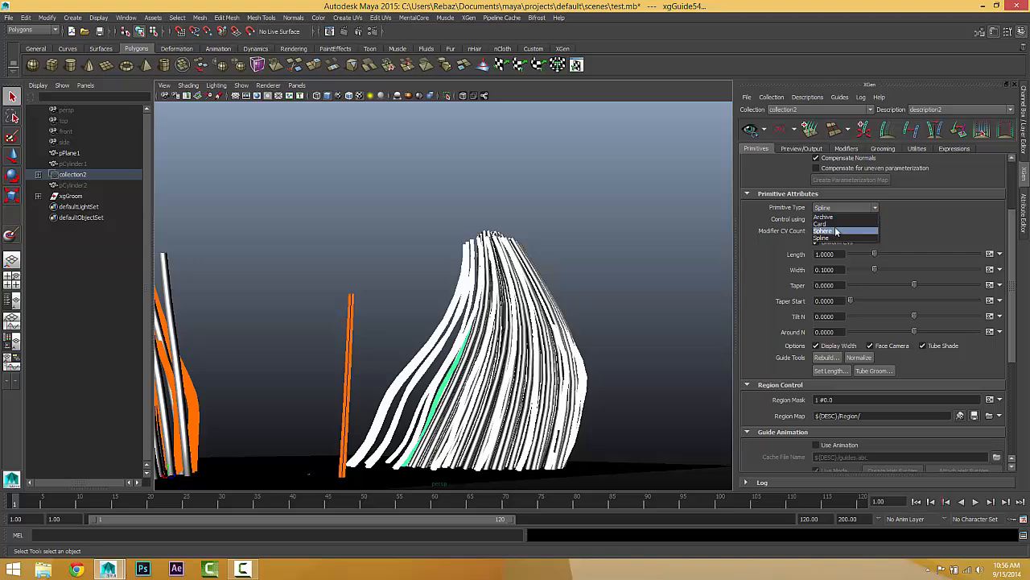
click(835, 230)
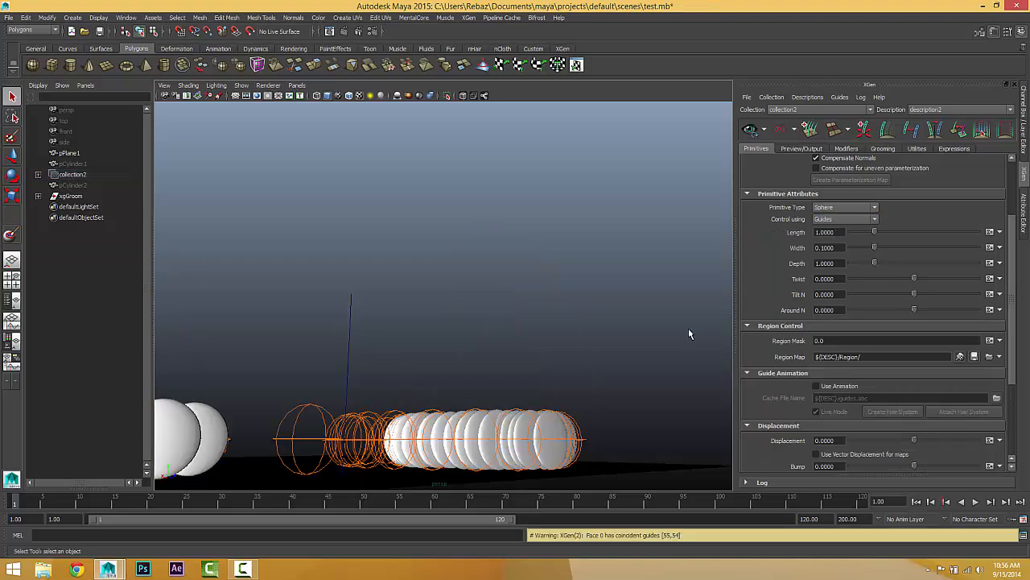
Step: Set the sphere primitives' Twist to 40.255, Depth to 1.47 and Width to 0.455
alt+drag(595, 349, 710, 335)
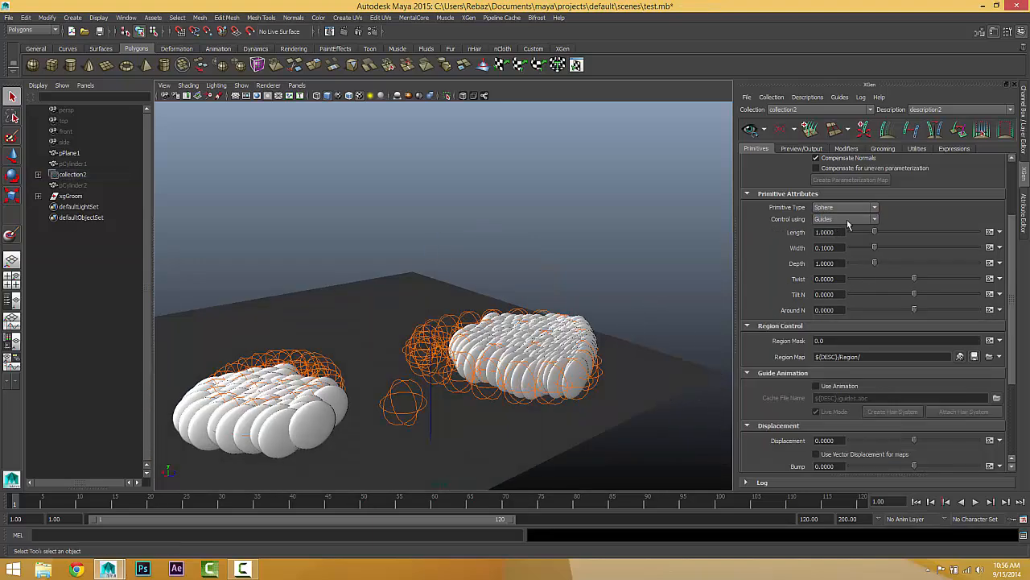
alt+drag(580, 355, 724, 326)
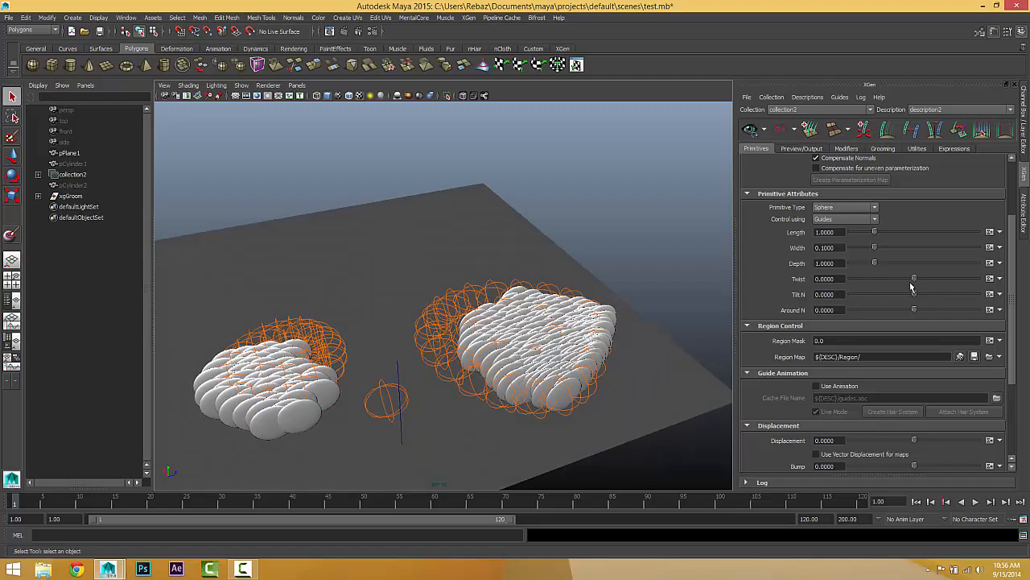
drag(914, 282, 965, 247)
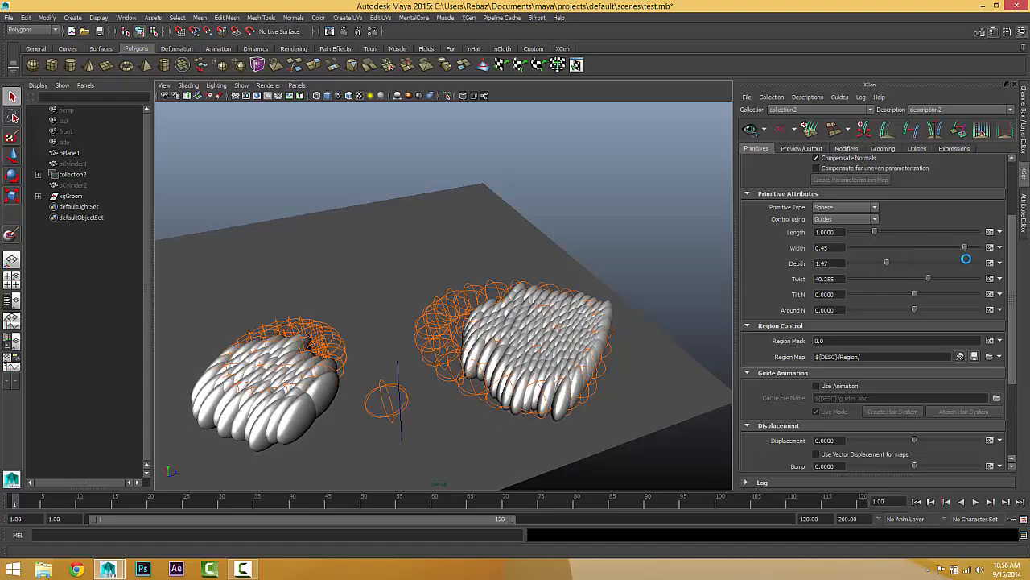
Step: Change the Primitive Type to Card and toggle its Face Camera option on and back off
click(857, 208)
click(843, 225)
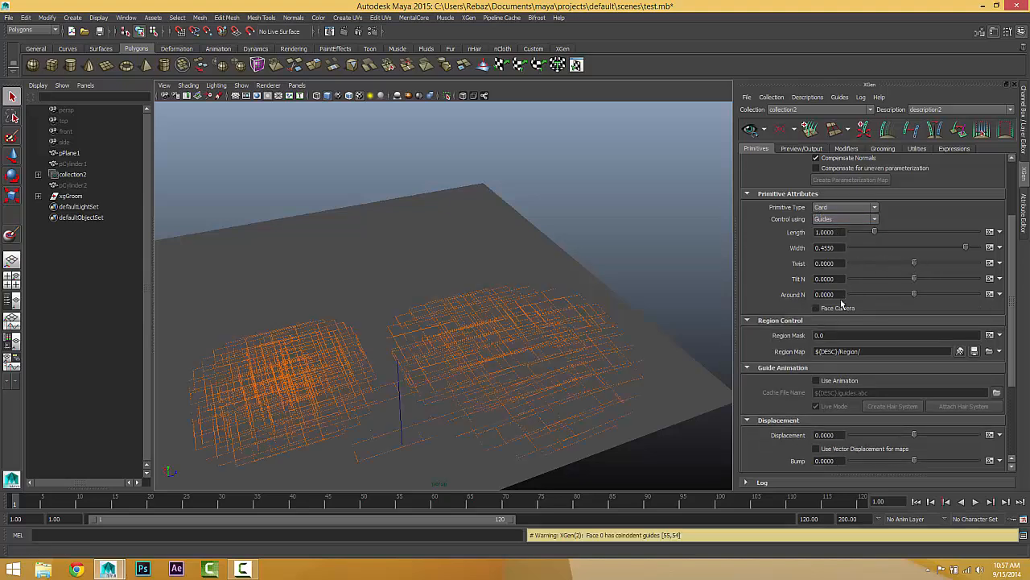
click(826, 308)
click(820, 309)
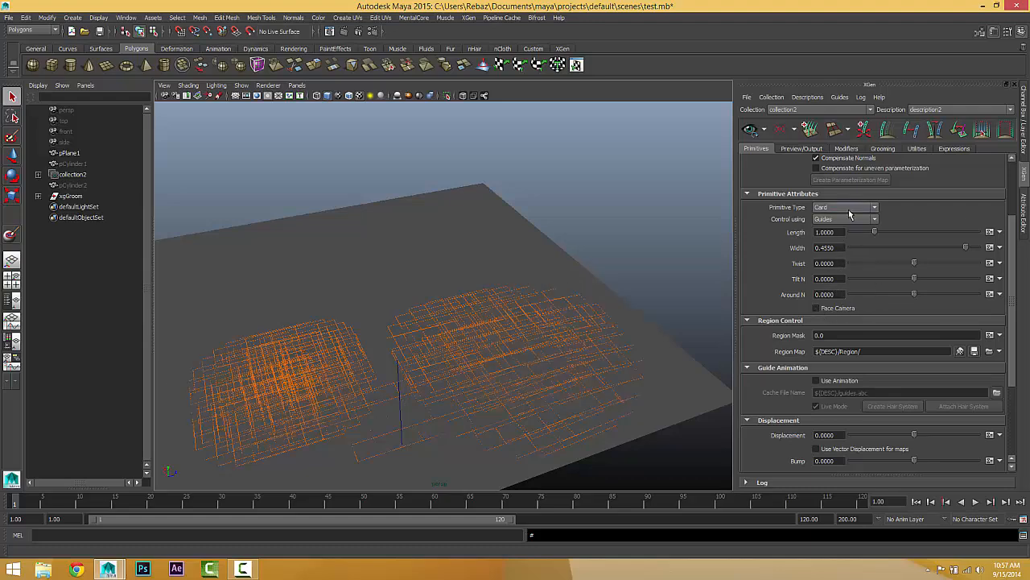
alt+drag(438, 271, 574, 299)
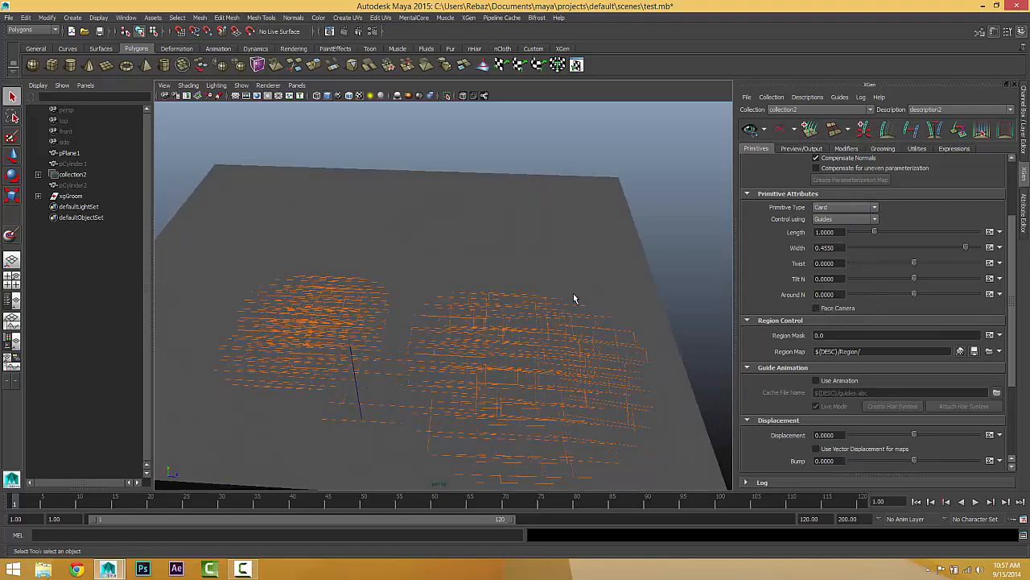